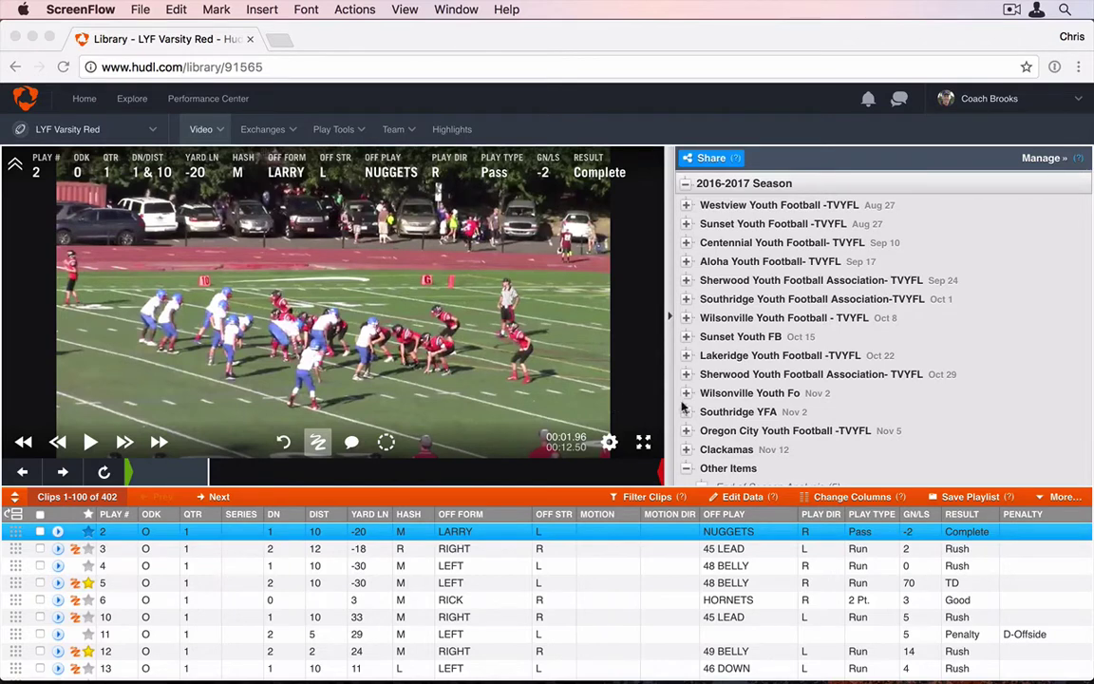
{"action": "scroll", "coordinate": [955, 415], "scroll_direction": "down", "scroll_amount": 3}
{"action": "scroll", "coordinate": [955, 415], "scroll_direction": "down", "scroll_amount": 3}
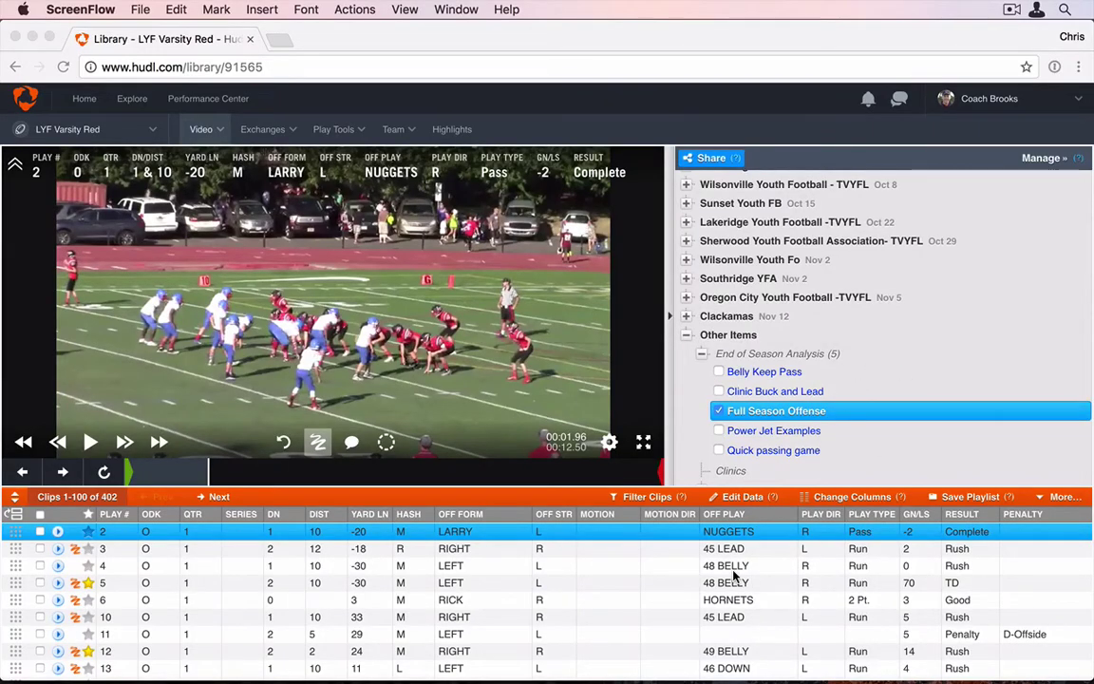
{"action": "scroll", "coordinate": [611, 587], "scroll_direction": "up", "scroll_amount": 1}
{"action": "scroll", "coordinate": [610, 587], "scroll_direction": "down", "scroll_amount": 3}
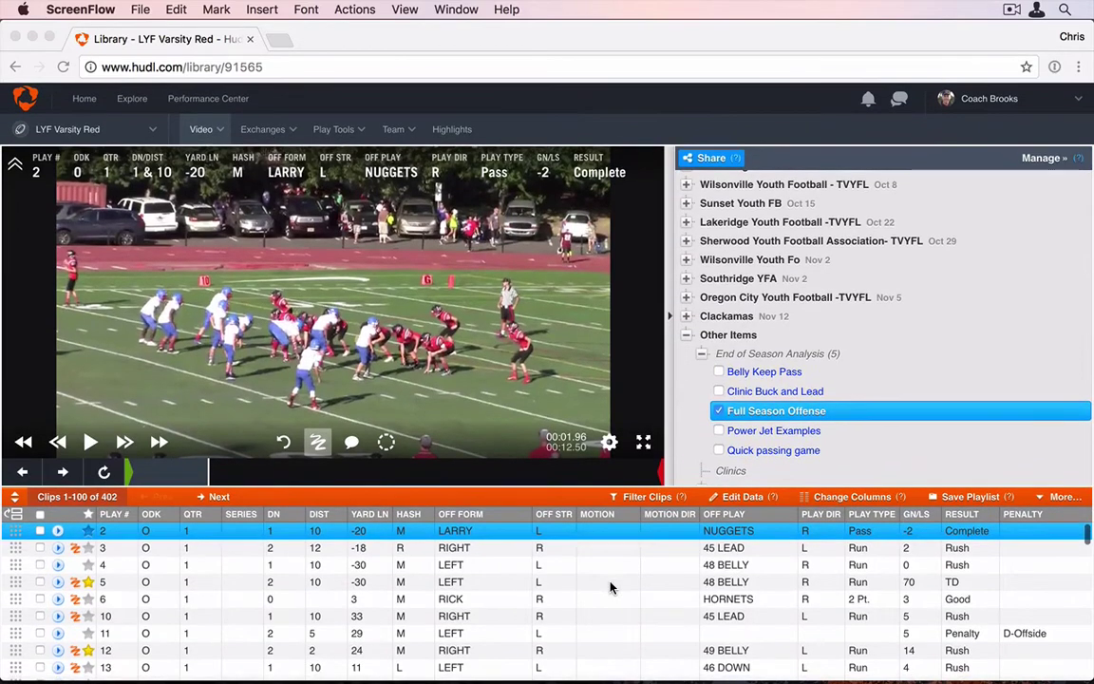
{"action": "scroll", "coordinate": [610, 587], "scroll_direction": "up", "scroll_amount": 3}
{"action": "scroll", "coordinate": [610, 587], "scroll_direction": "down", "scroll_amount": 5}
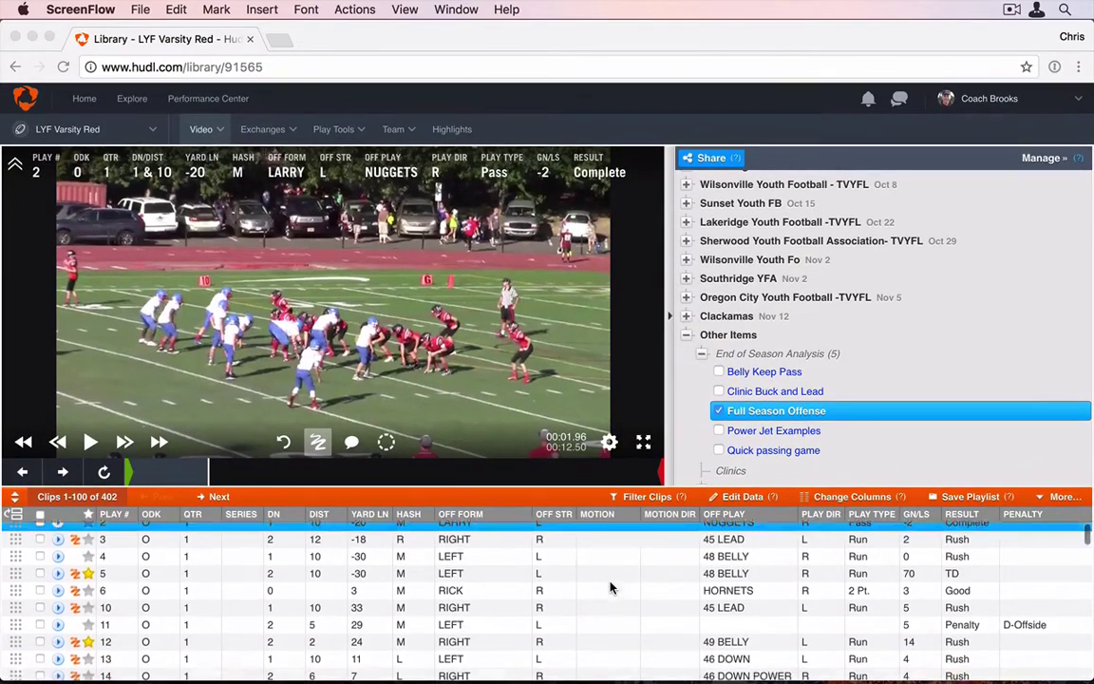
{"action": "scroll", "coordinate": [611, 587], "scroll_direction": "down", "scroll_amount": 10}
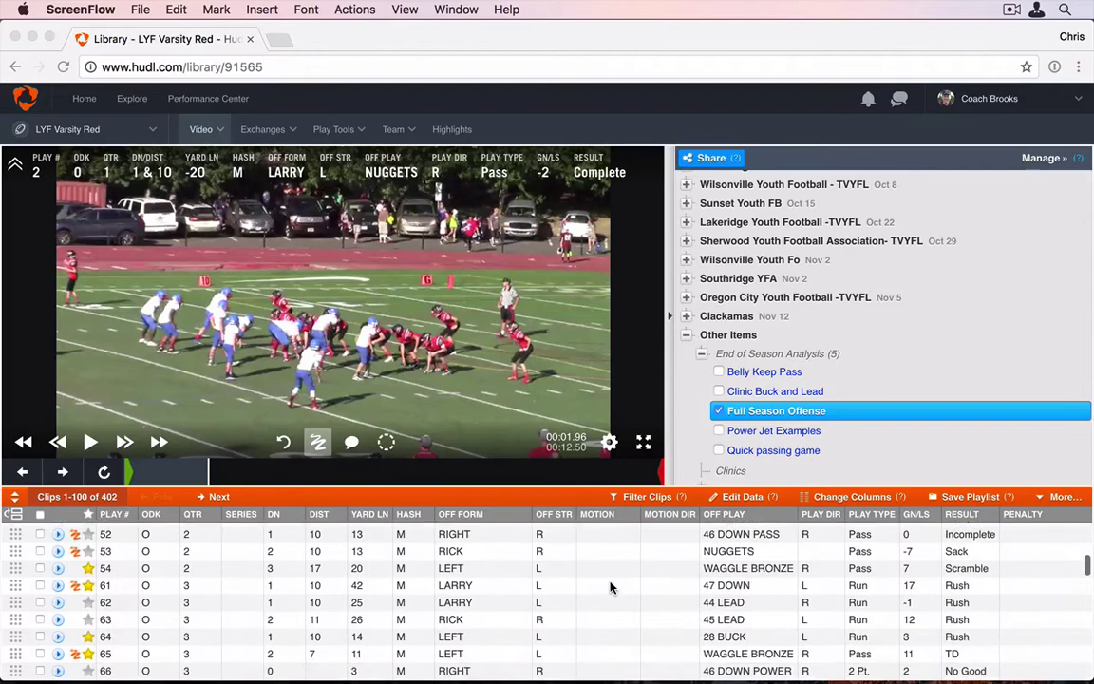
{"action": "scroll", "coordinate": [610, 587], "scroll_direction": "up", "scroll_amount": 10}
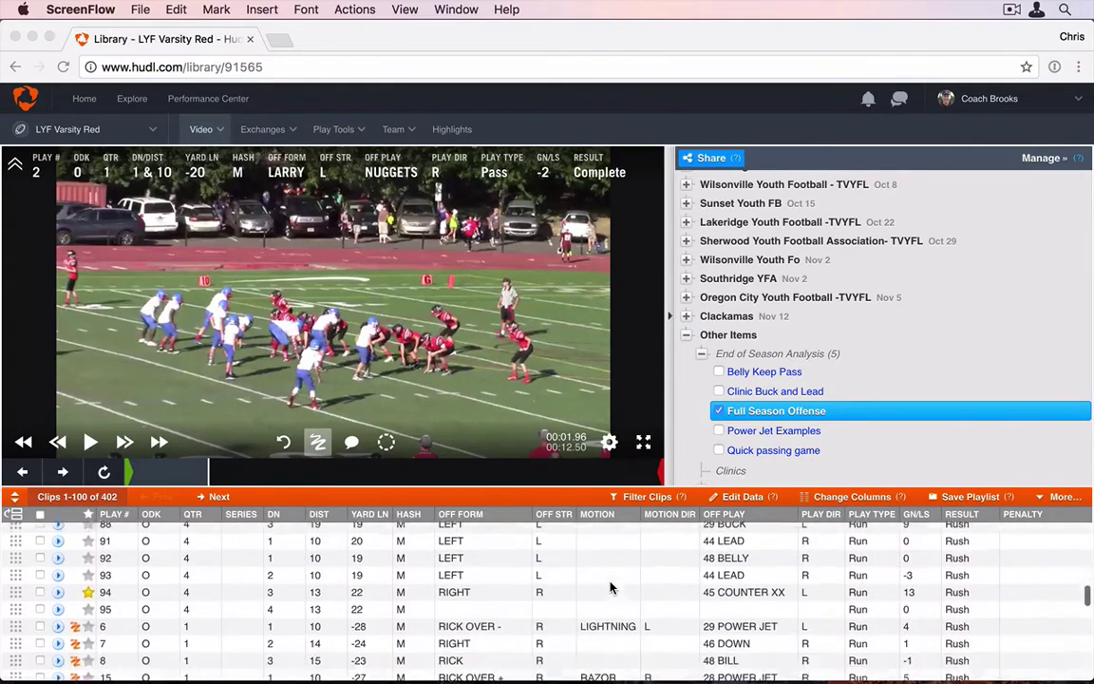
{"action": "scroll", "coordinate": [611, 587], "scroll_direction": "down", "scroll_amount": 10}
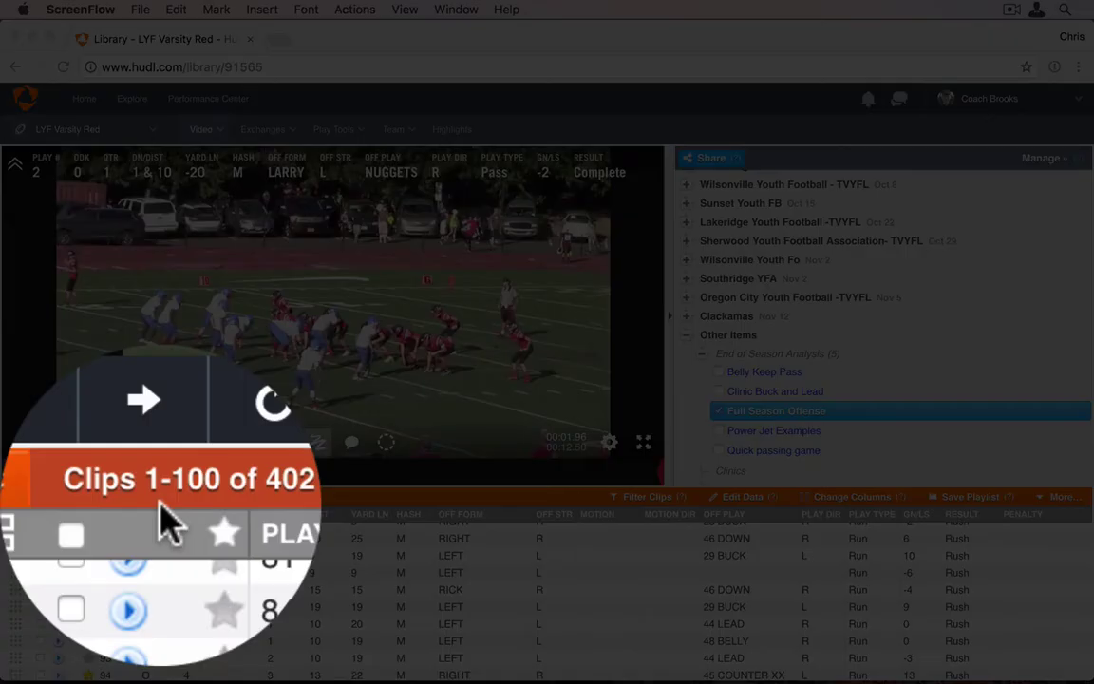
{"action": "scroll", "coordinate": [750, 304], "scroll_direction": "up", "scroll_amount": 5}
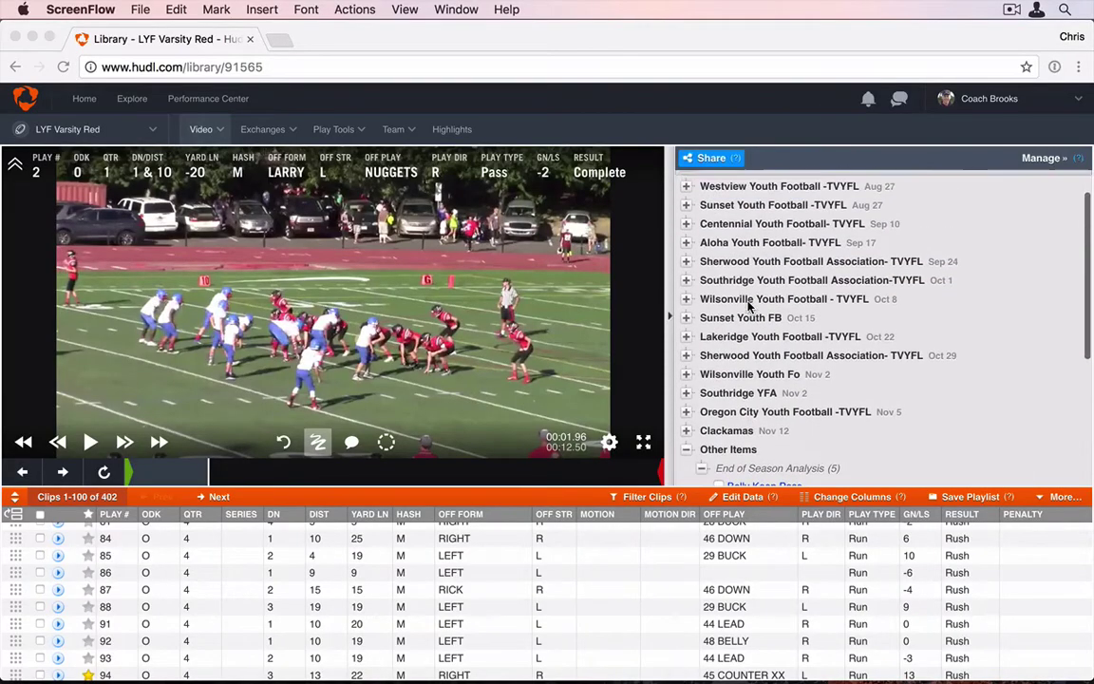
{"action": "scroll", "coordinate": [806, 286], "scroll_direction": "up", "scroll_amount": 1}
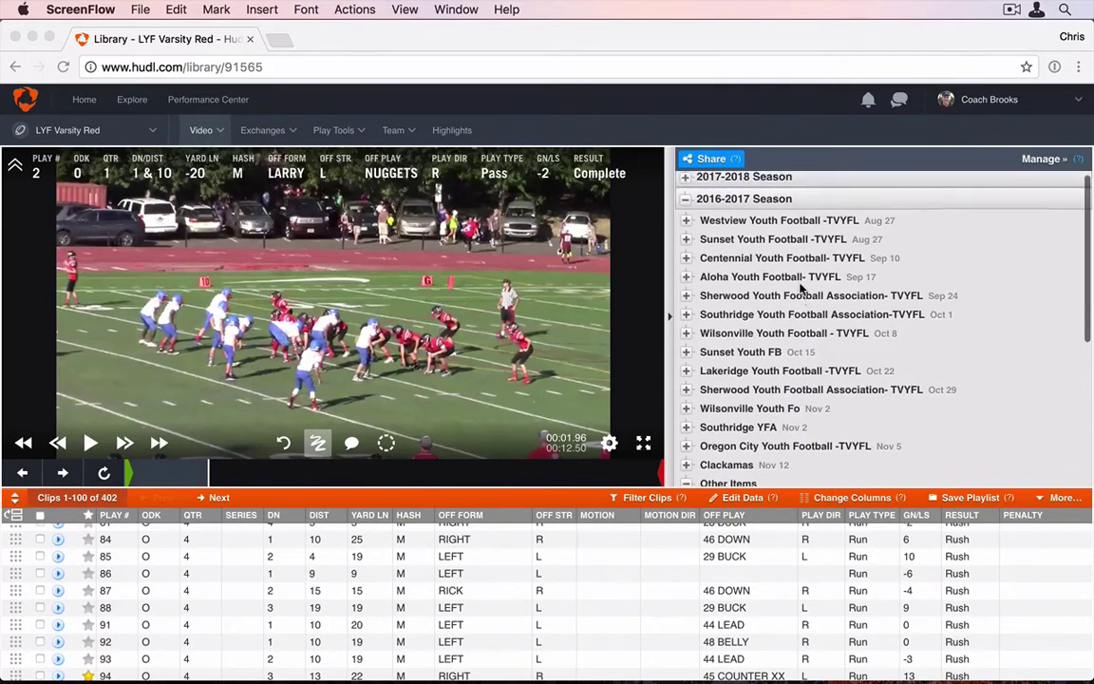
{"action": "scroll", "coordinate": [800, 276], "scroll_direction": "down", "scroll_amount": 1}
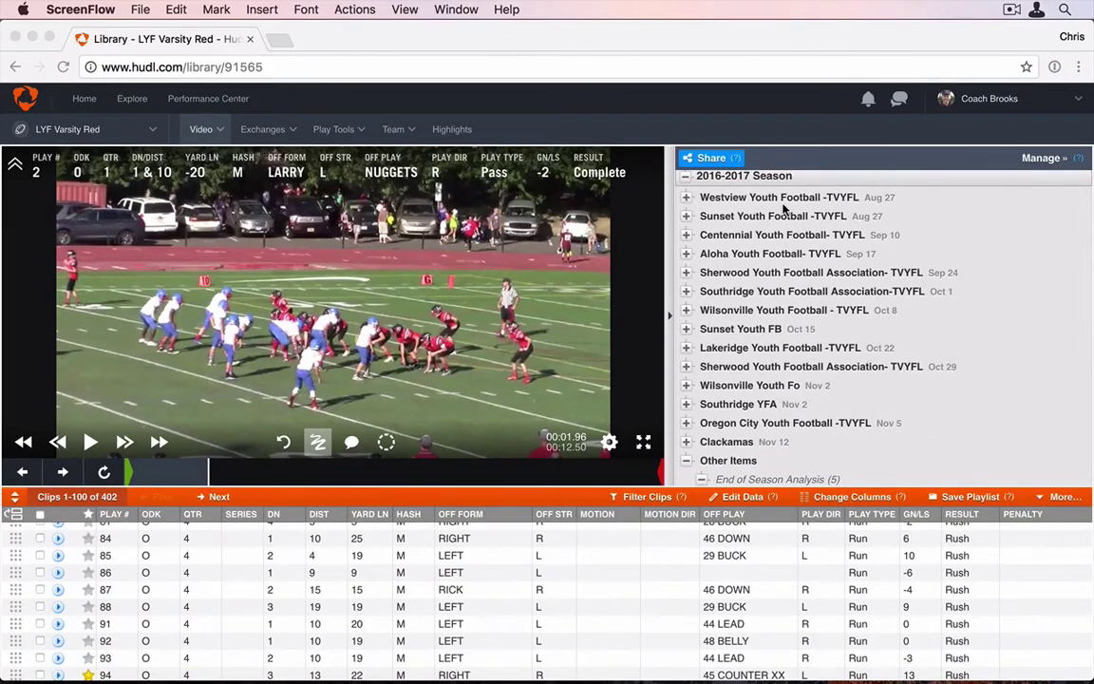
{"action": "scroll", "coordinate": [805, 294], "scroll_direction": "down", "scroll_amount": 3}
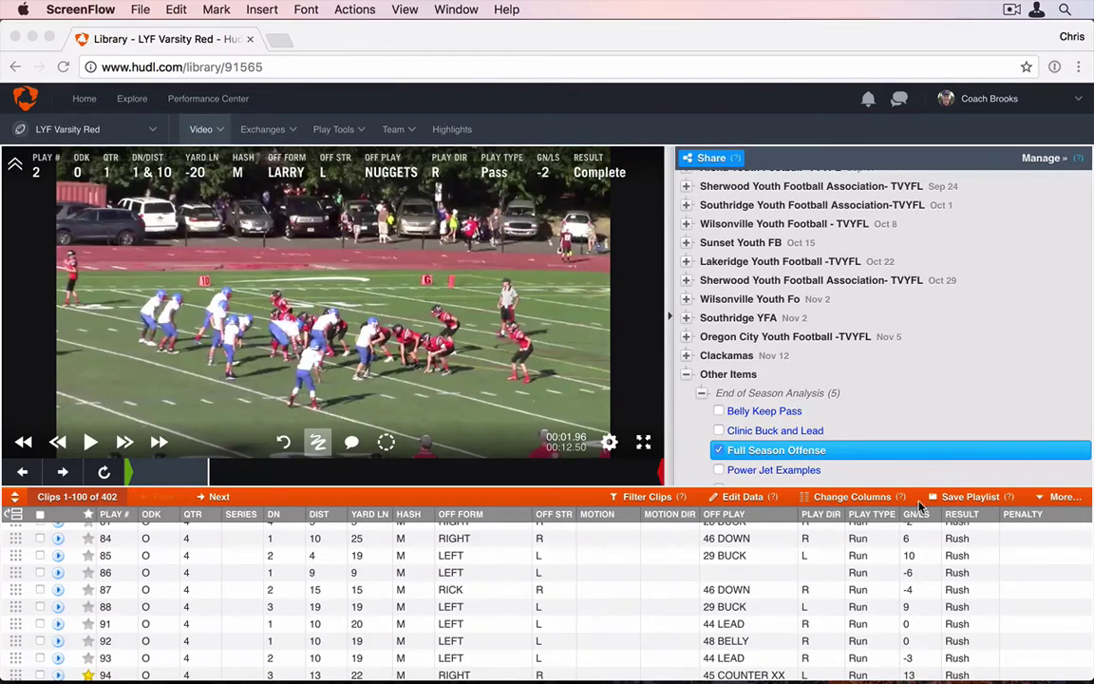
{"action": "scroll", "coordinate": [769, 608], "scroll_direction": "up", "scroll_amount": 15}
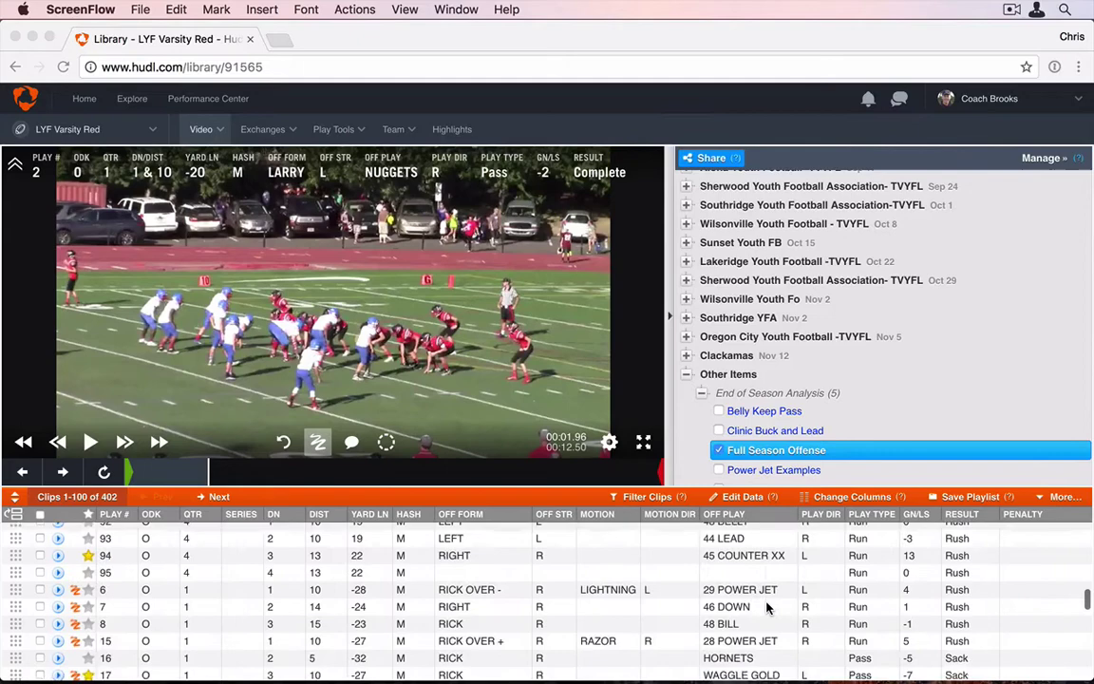
{"action": "scroll", "coordinate": [769, 608], "scroll_direction": "down", "scroll_amount": 10}
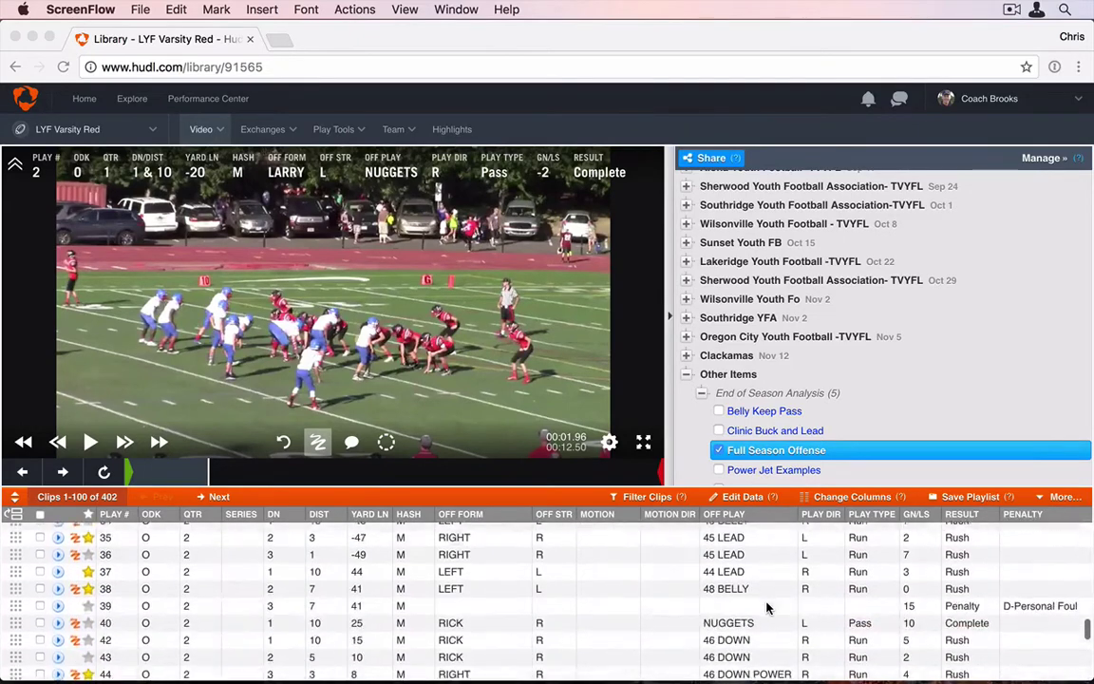
{"action": "scroll", "coordinate": [769, 608], "scroll_direction": "down", "scroll_amount": 8}
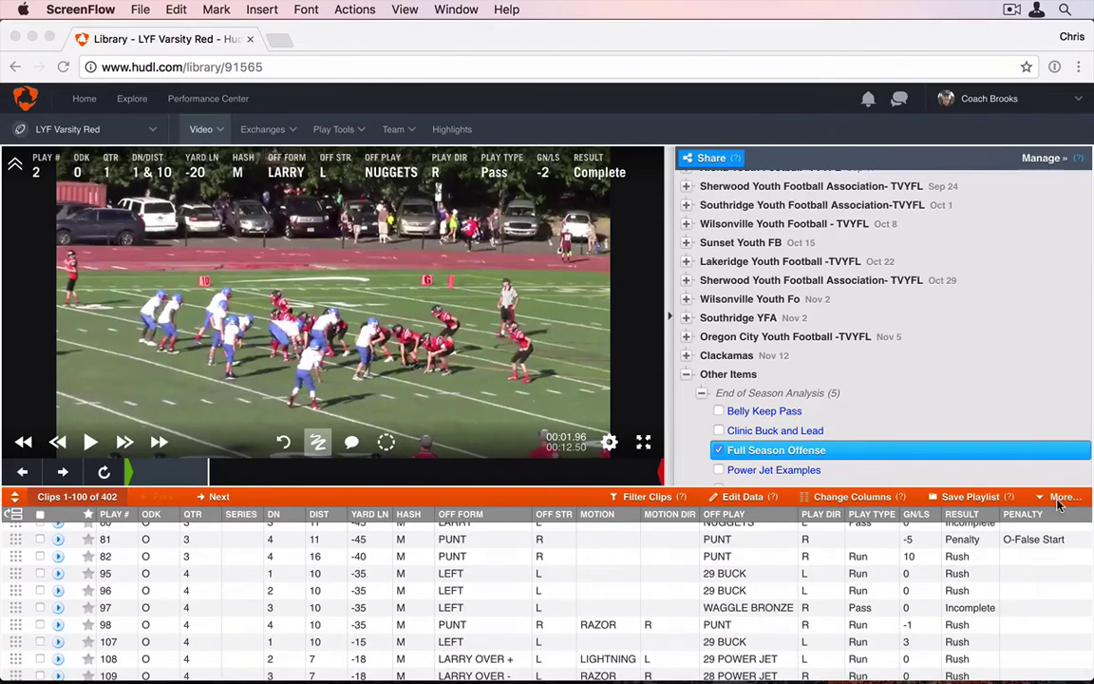
Export the Hudl playlist's clip data to Excel.
{"action": "scroll", "coordinate": [180, 560], "scroll_direction": "up", "scroll_amount": 15}
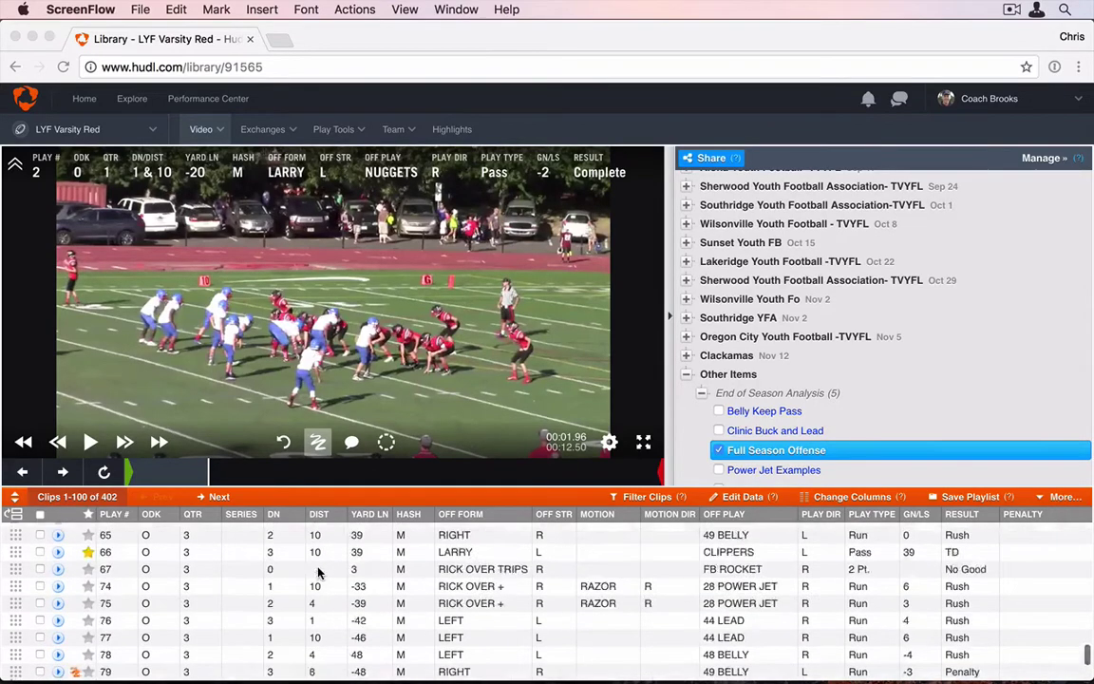
{"action": "left_click", "coordinate": [1056, 499]}
{"action": "left_click", "coordinate": [978, 486]}
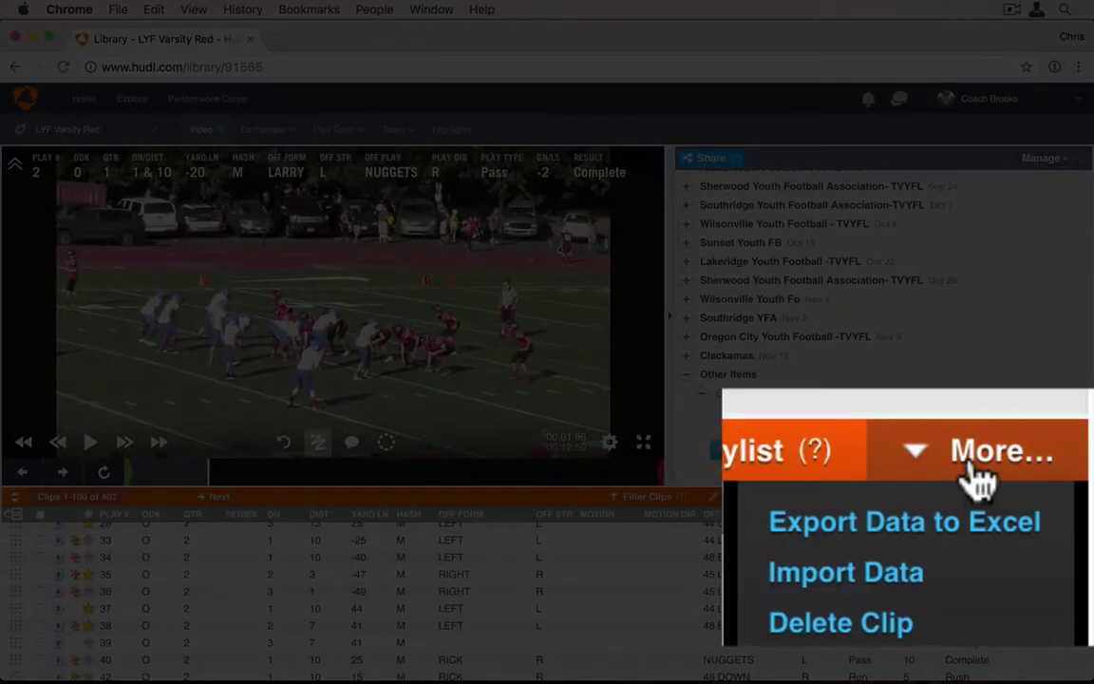
{"action": "left_click", "coordinate": [965, 536]}
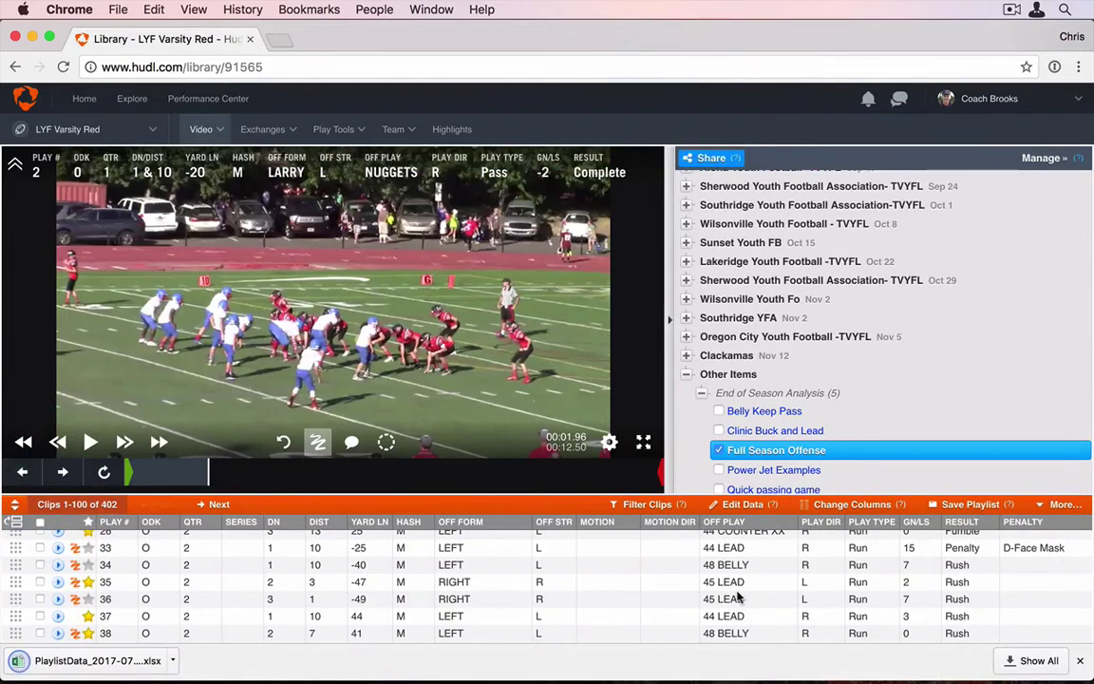
Pick the column set for the export and open the downloaded PlaylistData workbook.
{"action": "scroll", "coordinate": [703, 581], "scroll_direction": "right", "scroll_amount": 1}
{"action": "scroll", "coordinate": [744, 595], "scroll_direction": "left", "scroll_amount": 1}
{"action": "scroll", "coordinate": [743, 595], "scroll_direction": "down", "scroll_amount": 3}
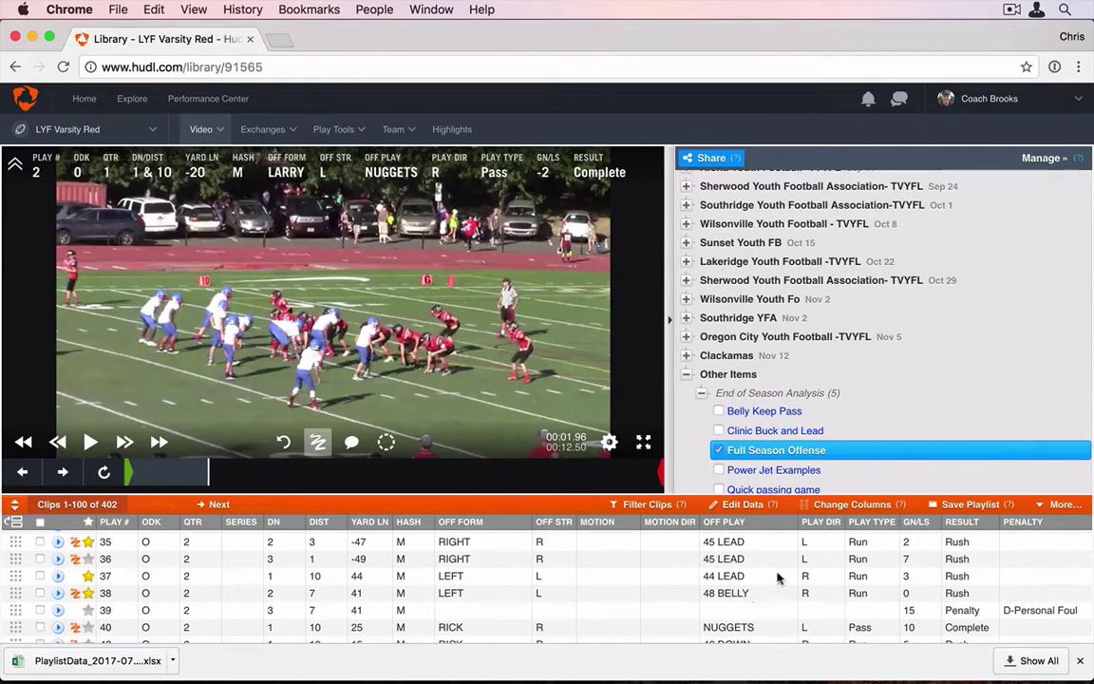
{"action": "left_click", "coordinate": [843, 505]}
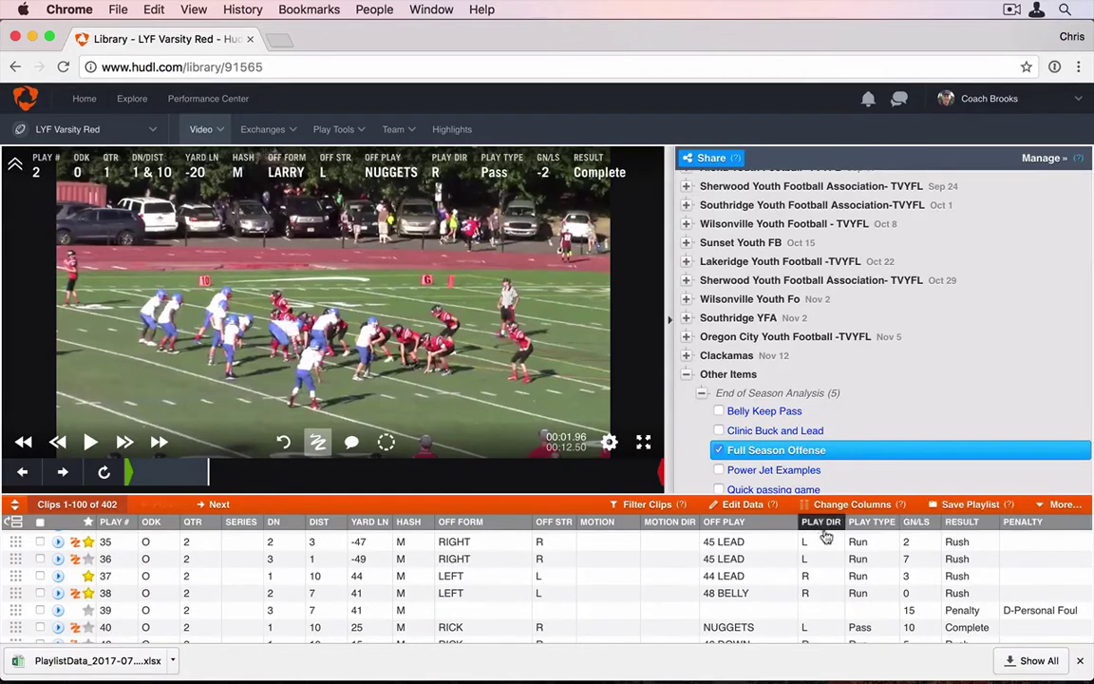
{"action": "left_click", "coordinate": [717, 523]}
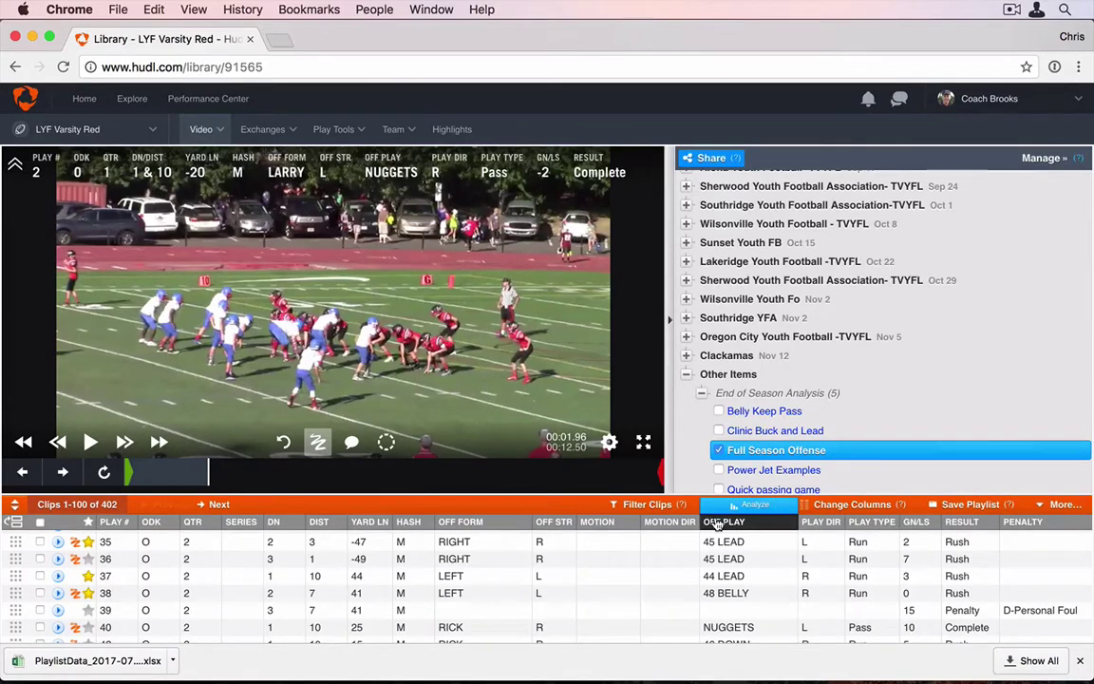
{"action": "left_click", "coordinate": [102, 659]}
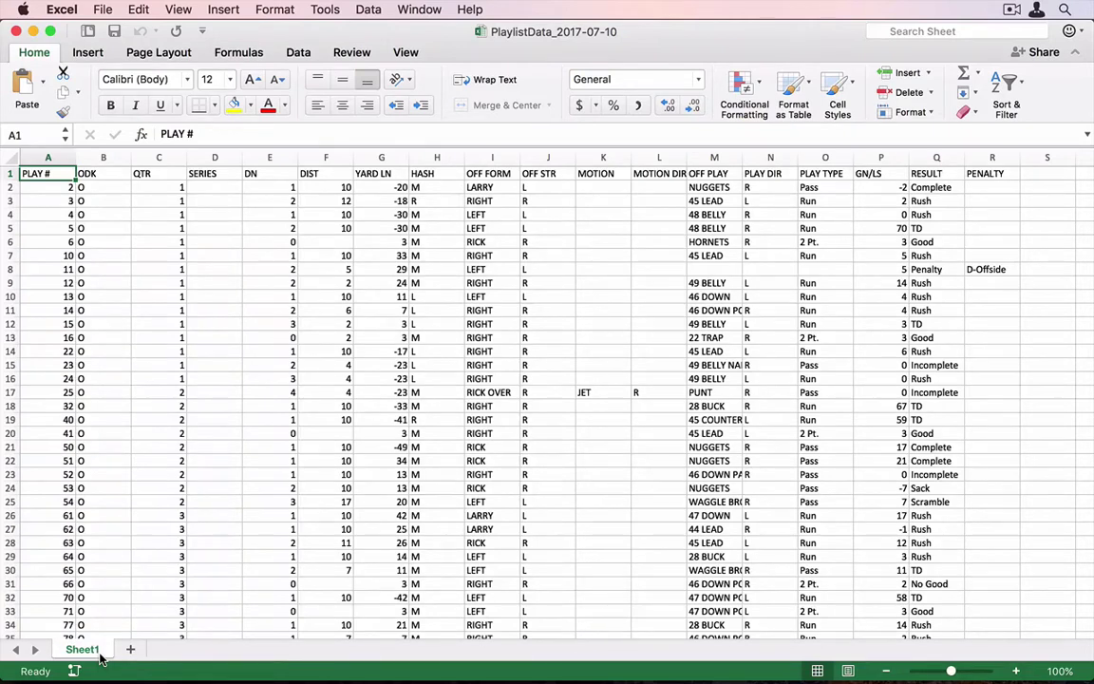
Scroll Sheet1 down to the last data row, 403, ending with play 114.
{"action": "scroll", "coordinate": [658, 265], "scroll_direction": "down", "scroll_amount": 10}
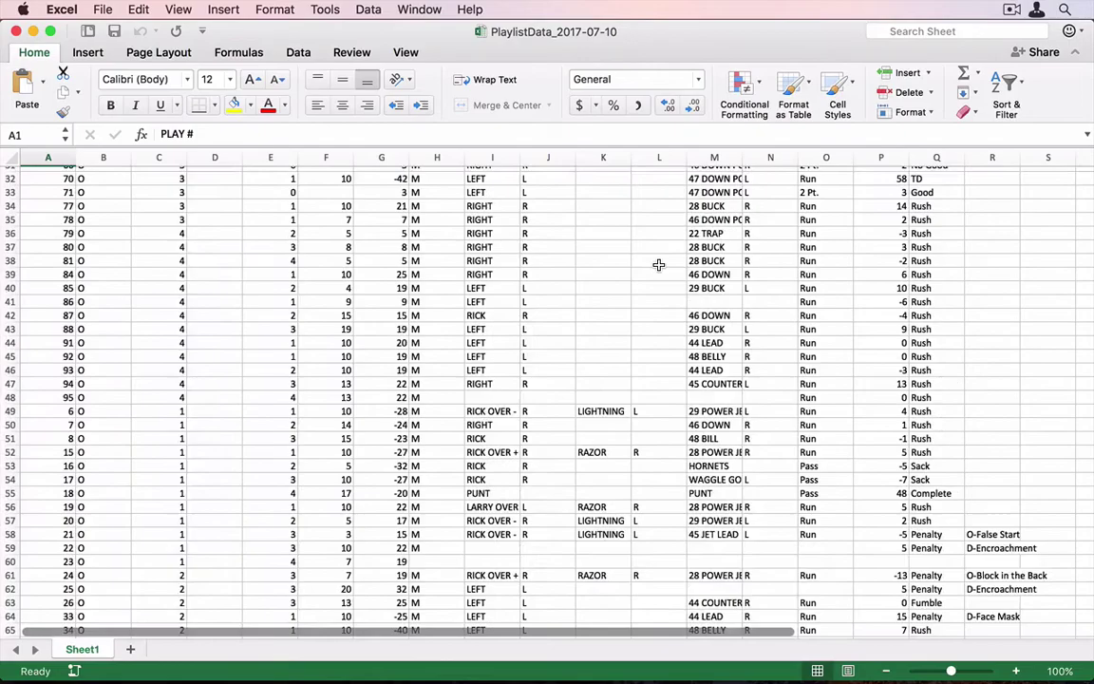
{"action": "scroll", "coordinate": [658, 265], "scroll_direction": "up", "scroll_amount": 10}
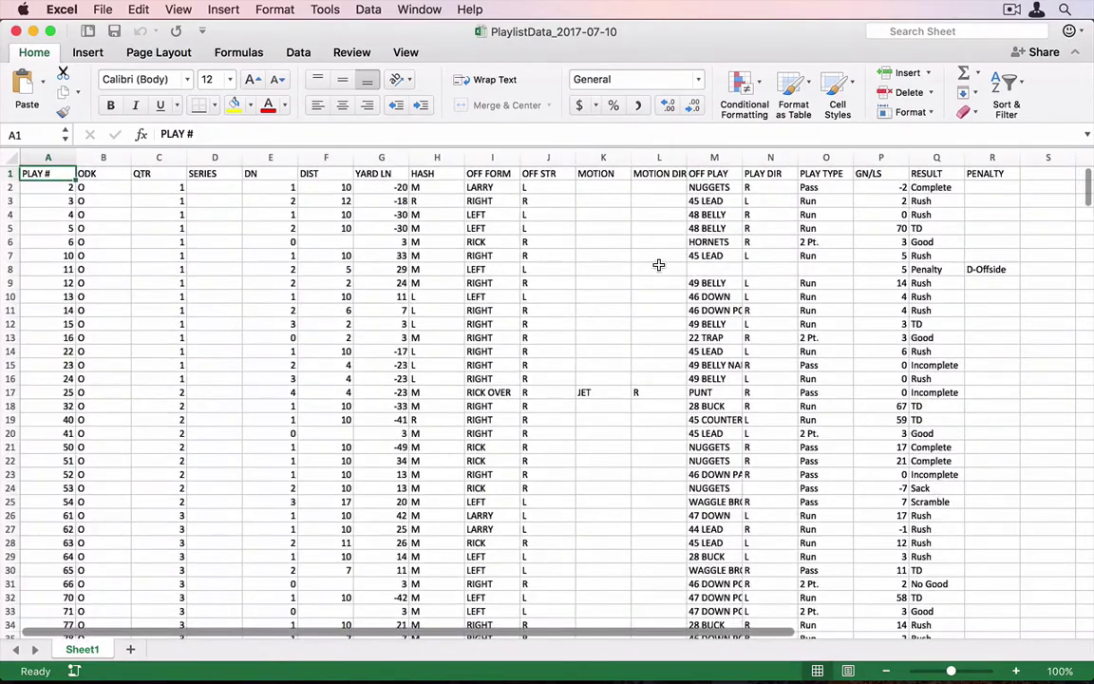
{"action": "scroll", "coordinate": [658, 265], "scroll_direction": "down", "scroll_amount": 15}
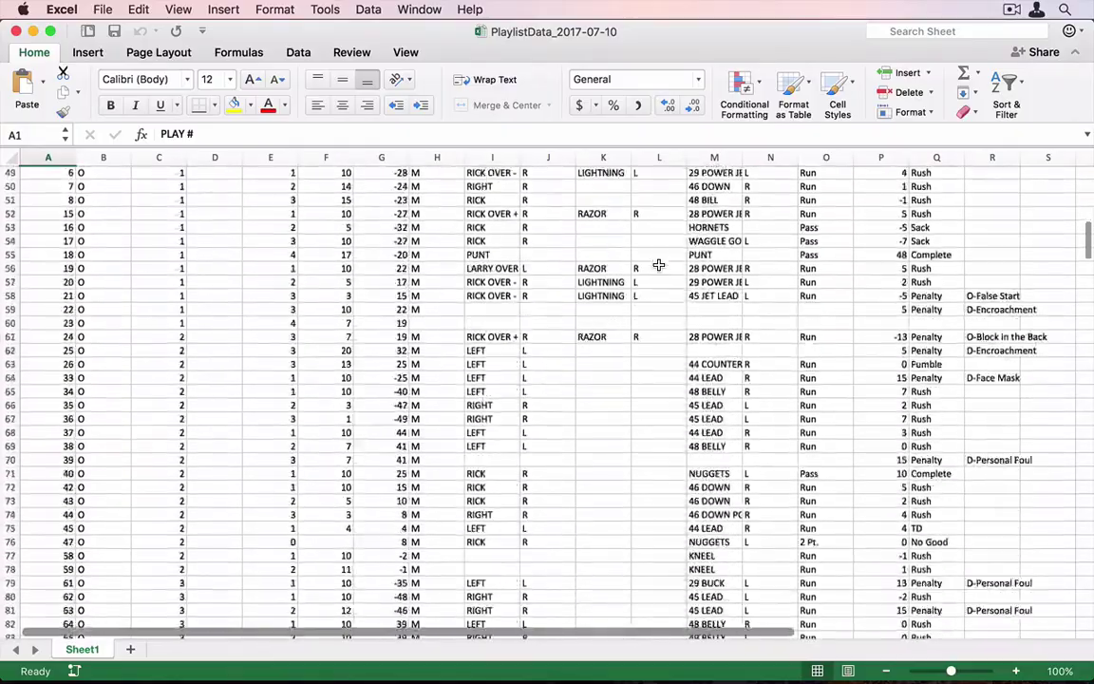
{"action": "scroll", "coordinate": [658, 265], "scroll_direction": "down", "scroll_amount": 20}
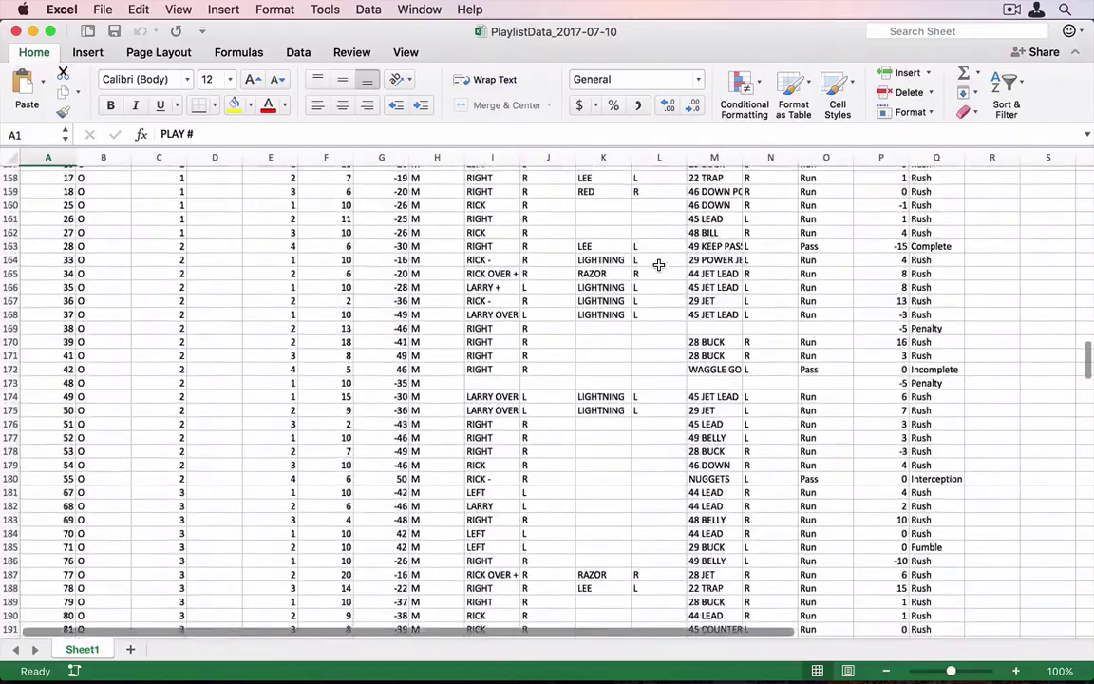
{"action": "scroll", "coordinate": [658, 264], "scroll_direction": "down", "scroll_amount": 20}
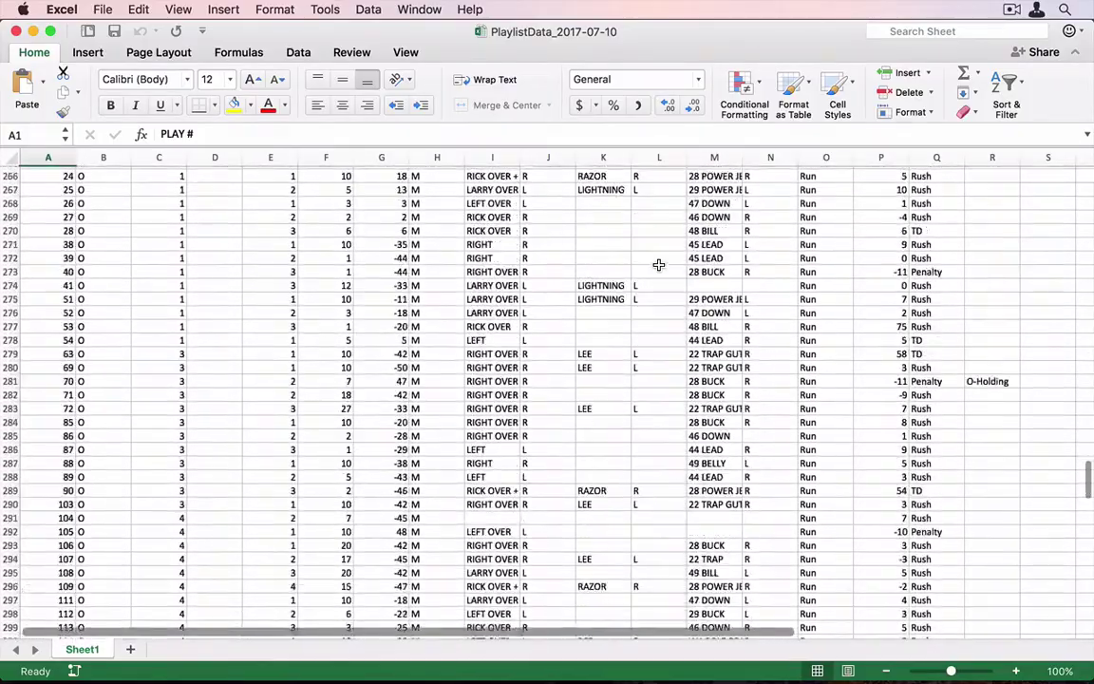
{"action": "scroll", "coordinate": [659, 264], "scroll_direction": "down", "scroll_amount": 20}
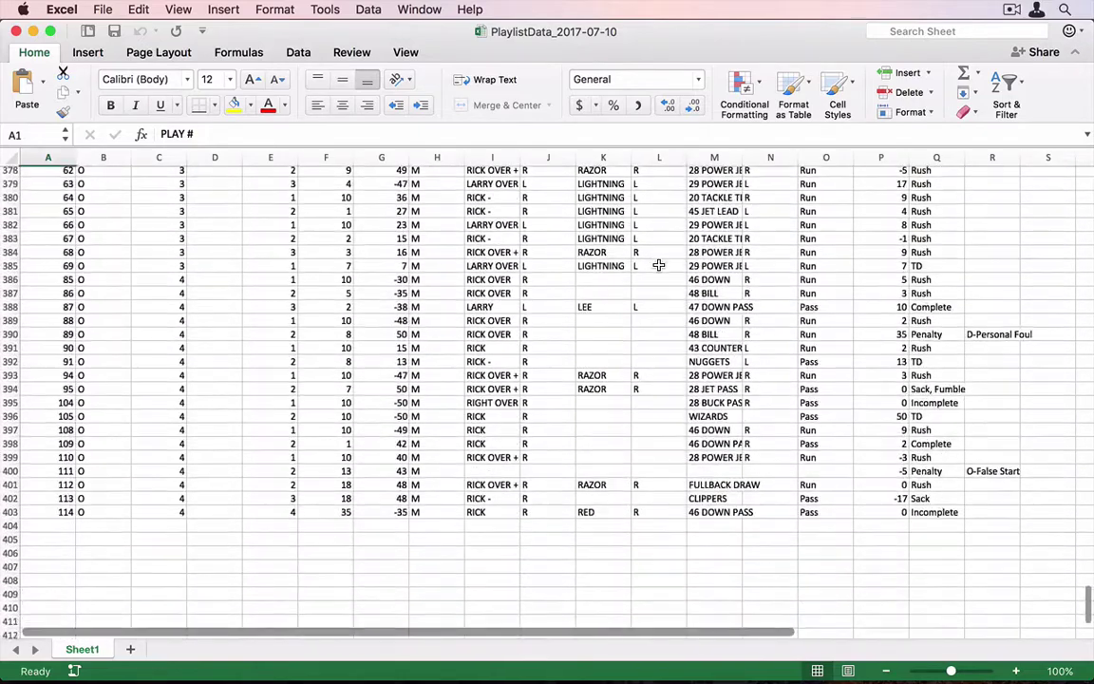
{"action": "scroll", "coordinate": [658, 264], "scroll_direction": "down", "scroll_amount": 1}
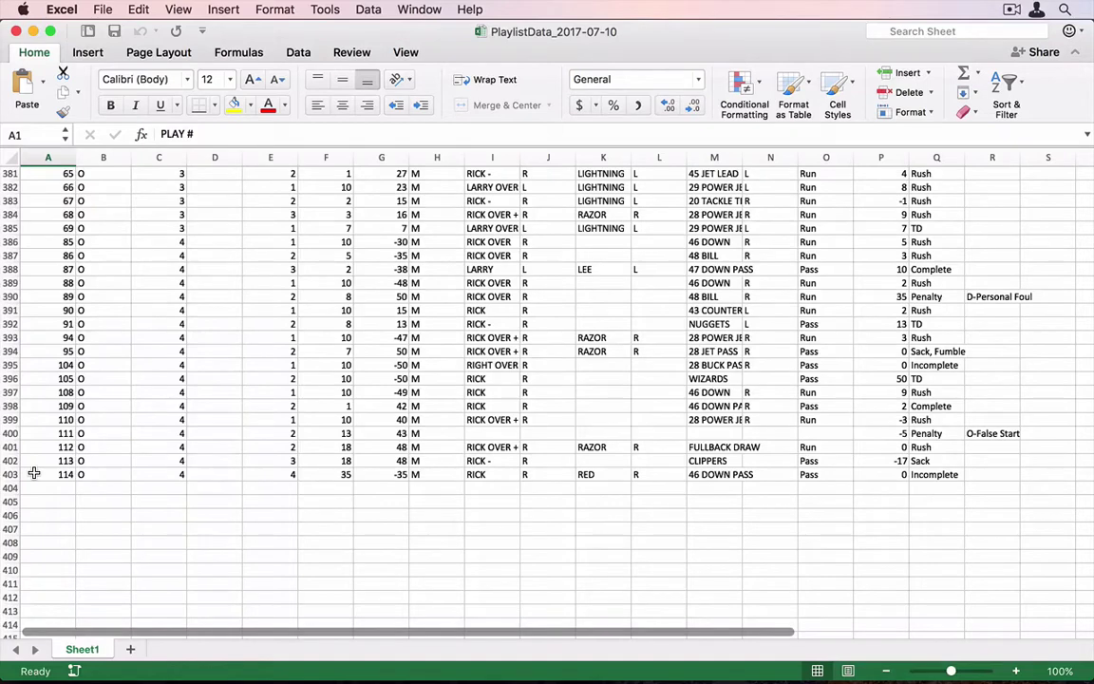
Starting at R403, extend the selection up and left across the play data.
{"action": "left_click", "coordinate": [945, 476]}
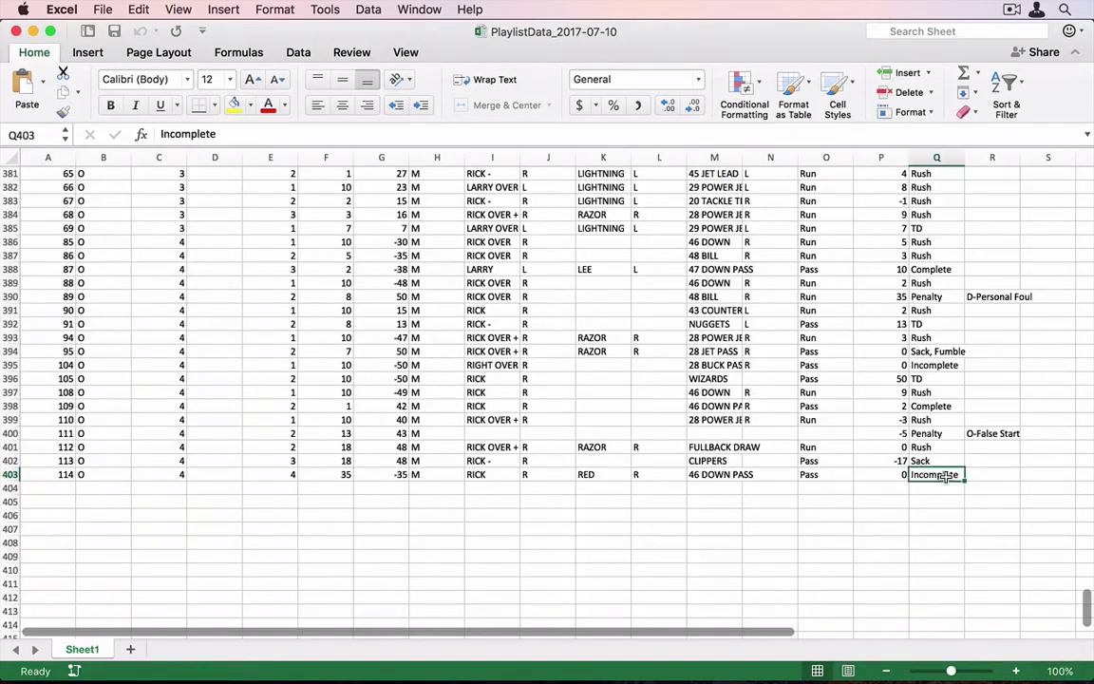
{"action": "left_click", "coordinate": [988, 474]}
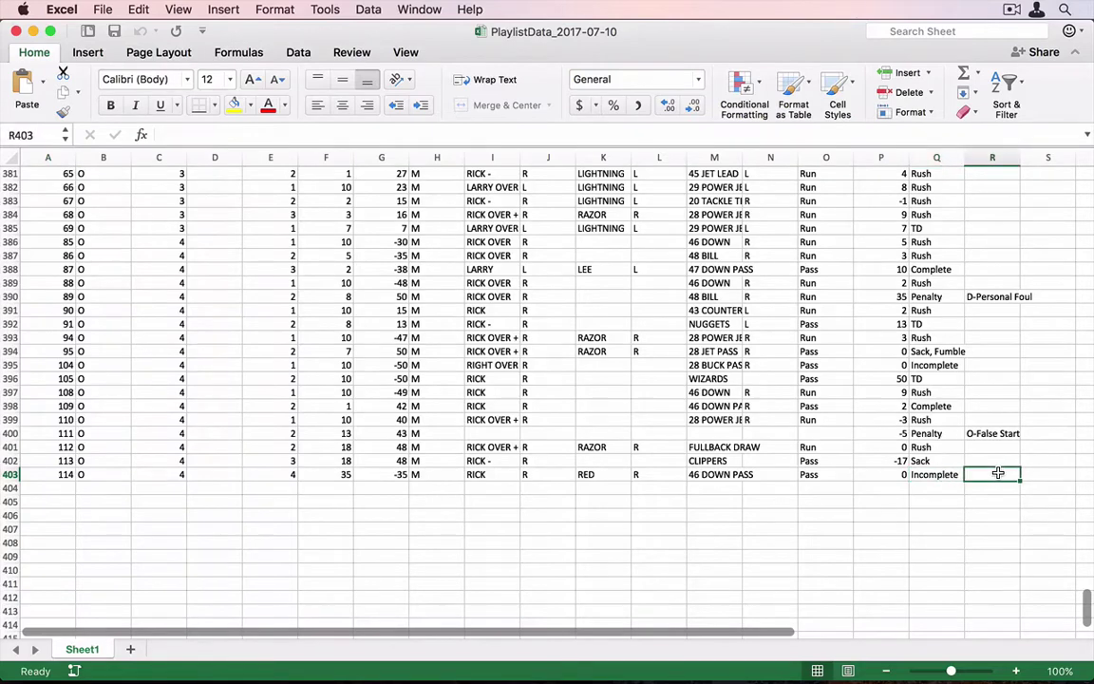
{"action": "scroll", "coordinate": [992, 475], "scroll_direction": "up", "scroll_amount": 2}
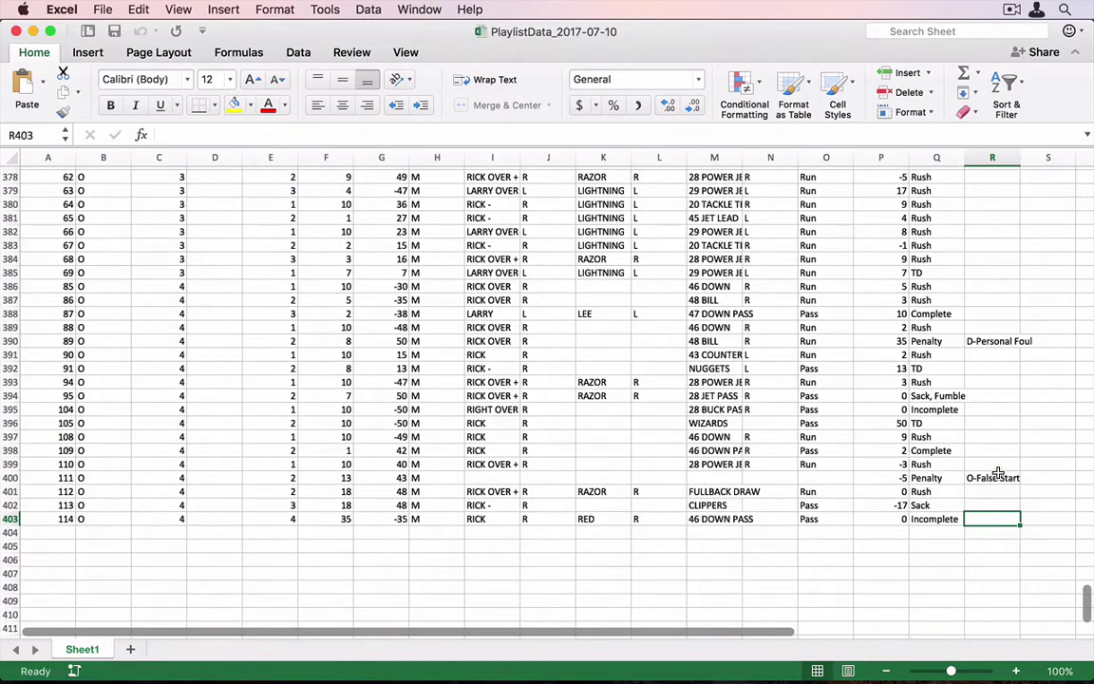
{"action": "key", "text": "shift+super+Up"}
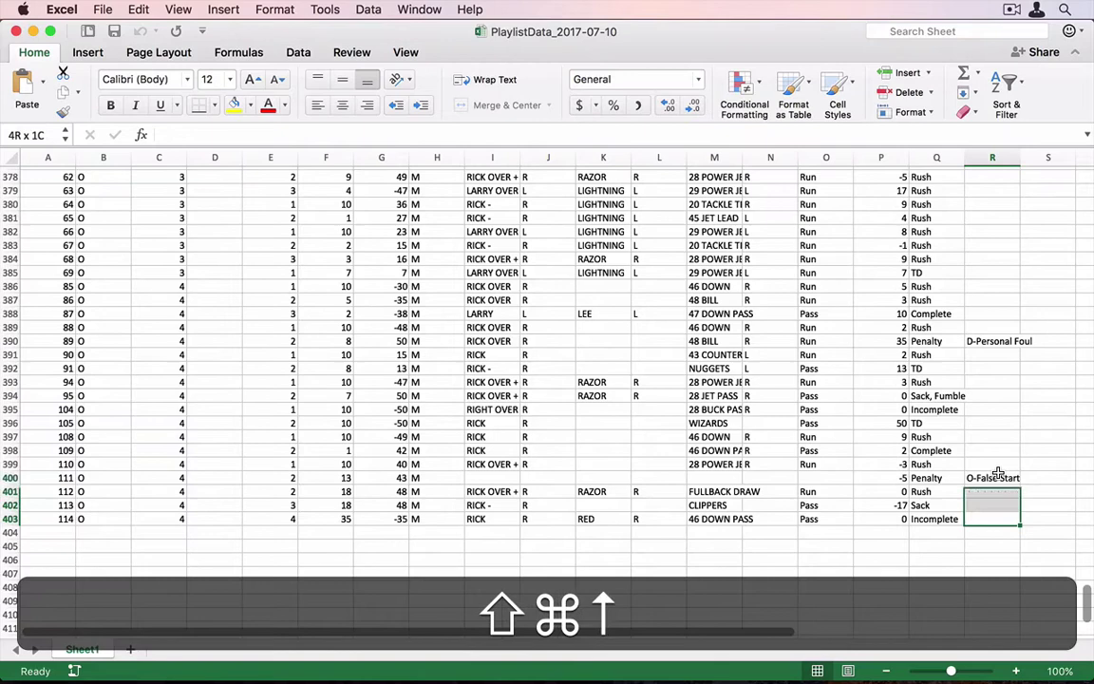
{"action": "key", "text": "shift+super+Left"}
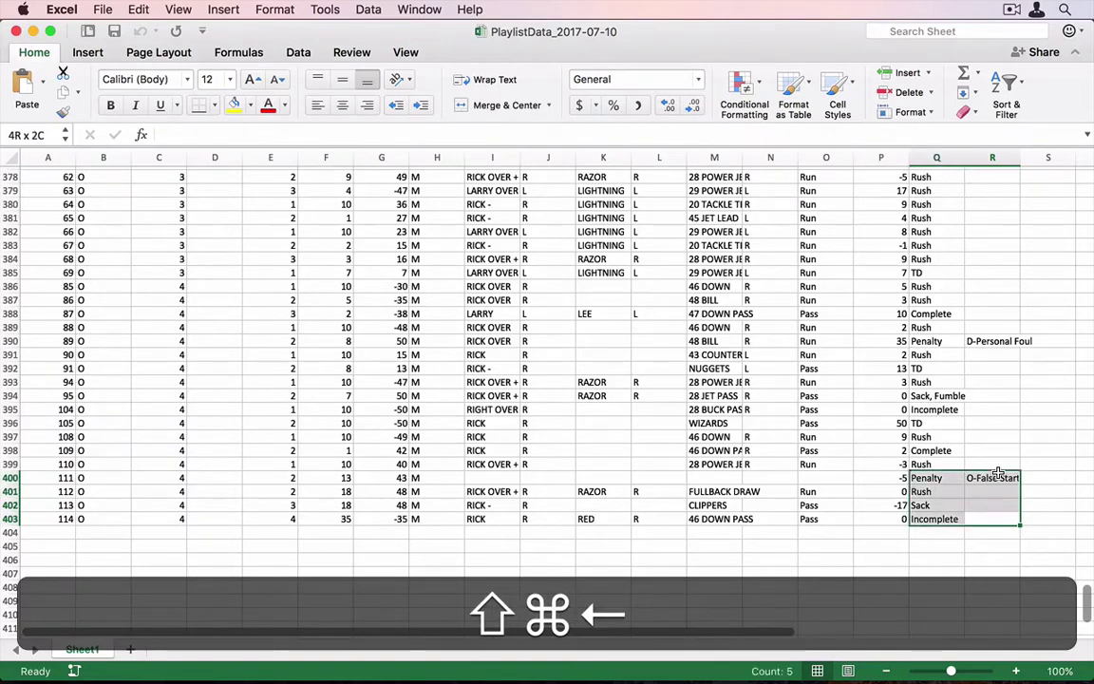
{"action": "key", "text": "shift+super+Left"}
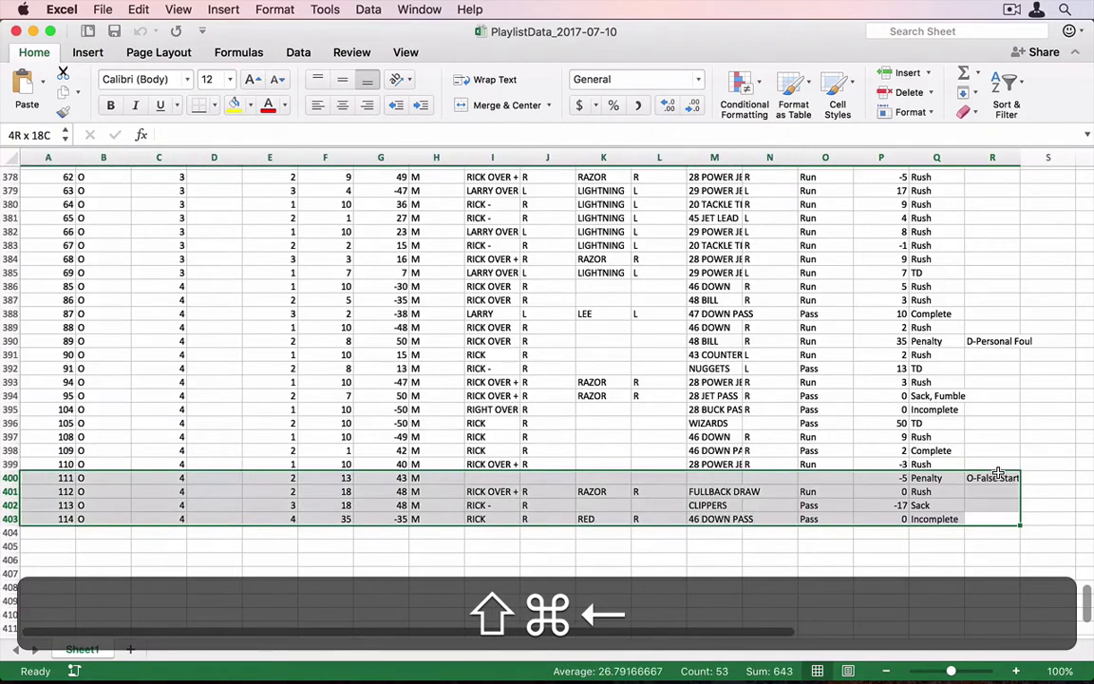
{"action": "key", "text": "shift+super+Up"}
{"action": "key", "text": "shift+super+Up"}
{"action": "key", "text": "shift+super+Up"}
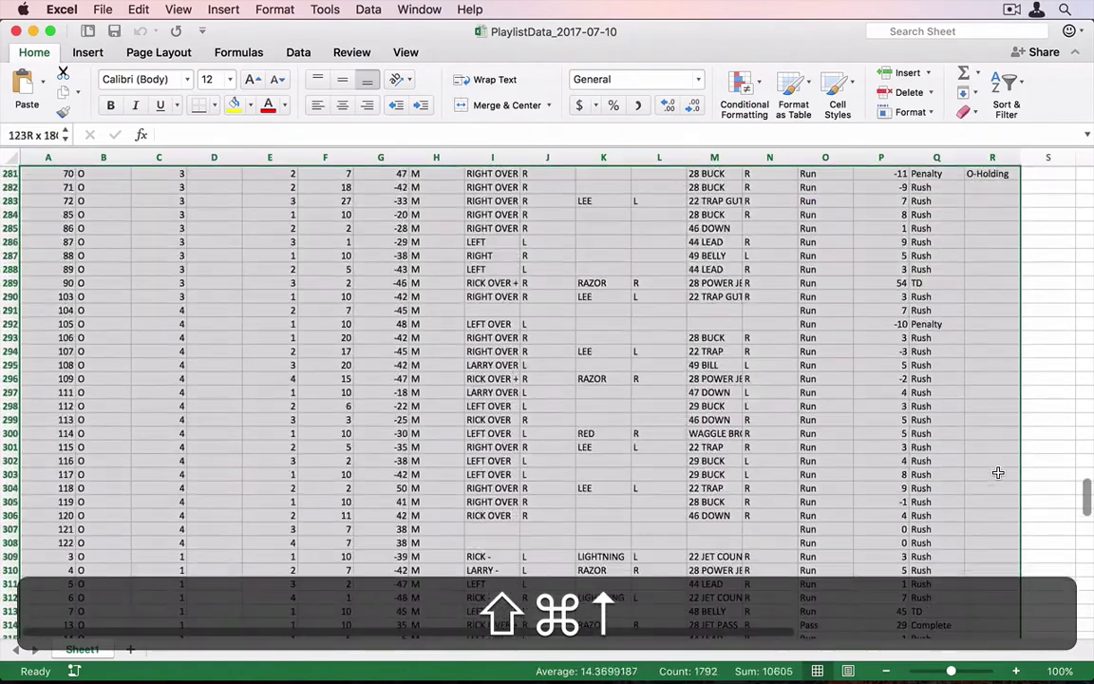
{"action": "key", "text": "shift+super+Up"}
{"action": "key", "text": "shift+super+Up"}
{"action": "key", "text": "shift+super+Up"}
{"action": "key", "text": "shift+super+Up"}
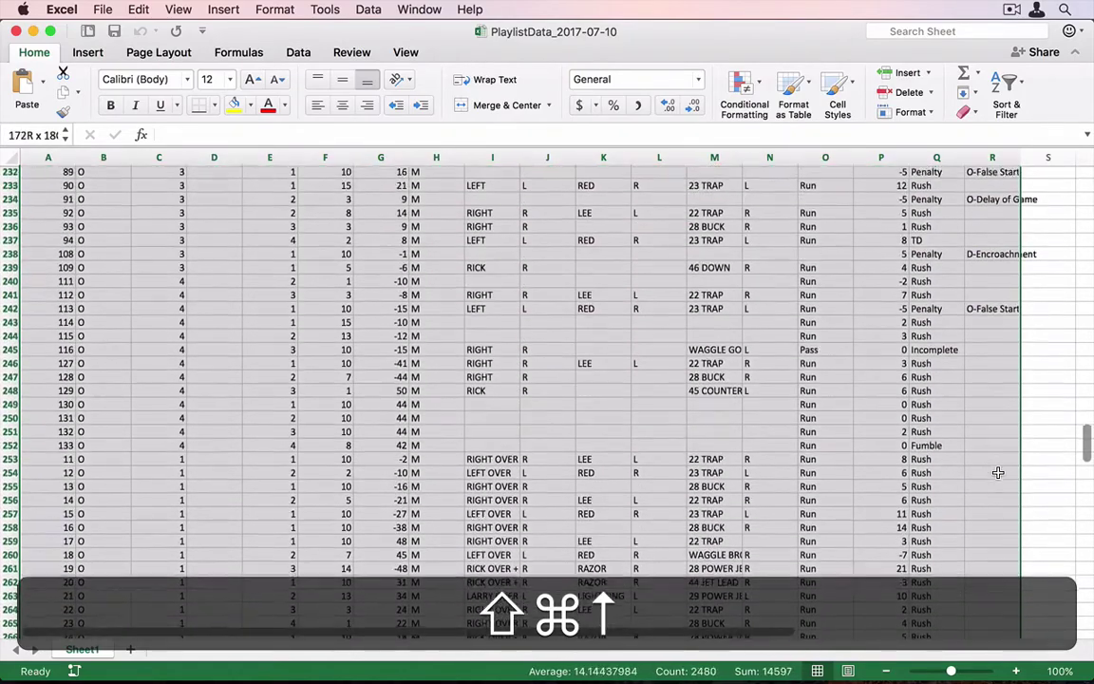
{"action": "key", "text": "shift+super+Up"}
{"action": "key", "text": "shift+super+Up"}
{"action": "key", "text": "shift+super+Up"}
{"action": "key", "text": "shift+super+Up"}
{"action": "key", "text": "shift+super+Up"}
{"action": "key", "text": "shift+super+Up"}
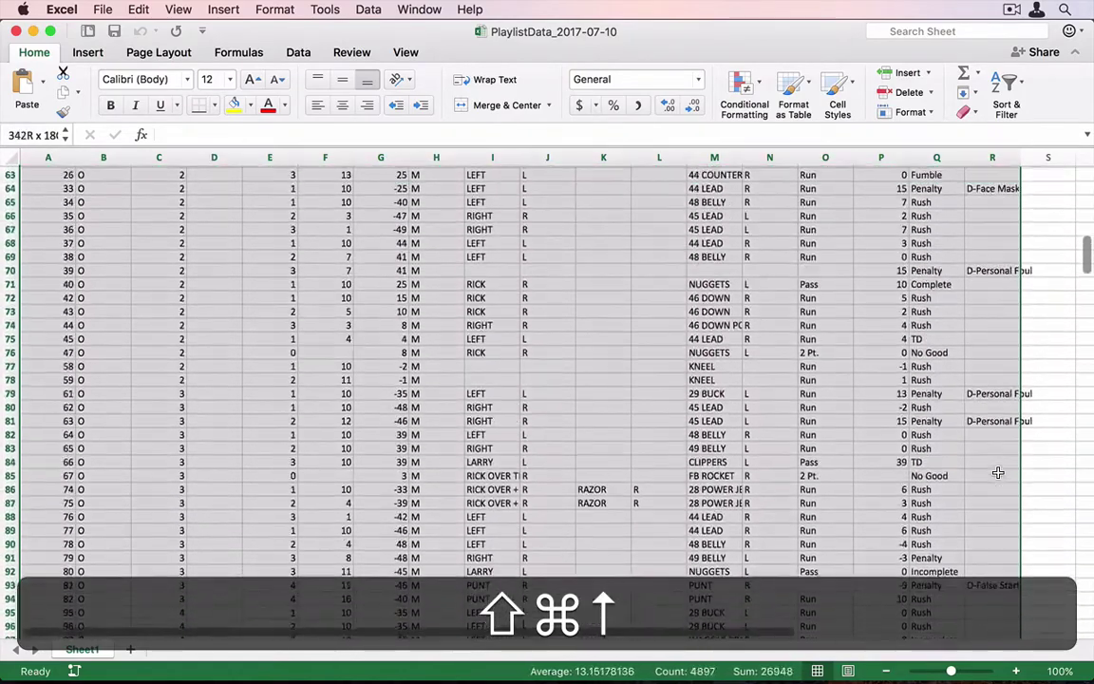
{"action": "key", "text": "shift+super+Up"}
{"action": "key", "text": "shift+super+Up"}
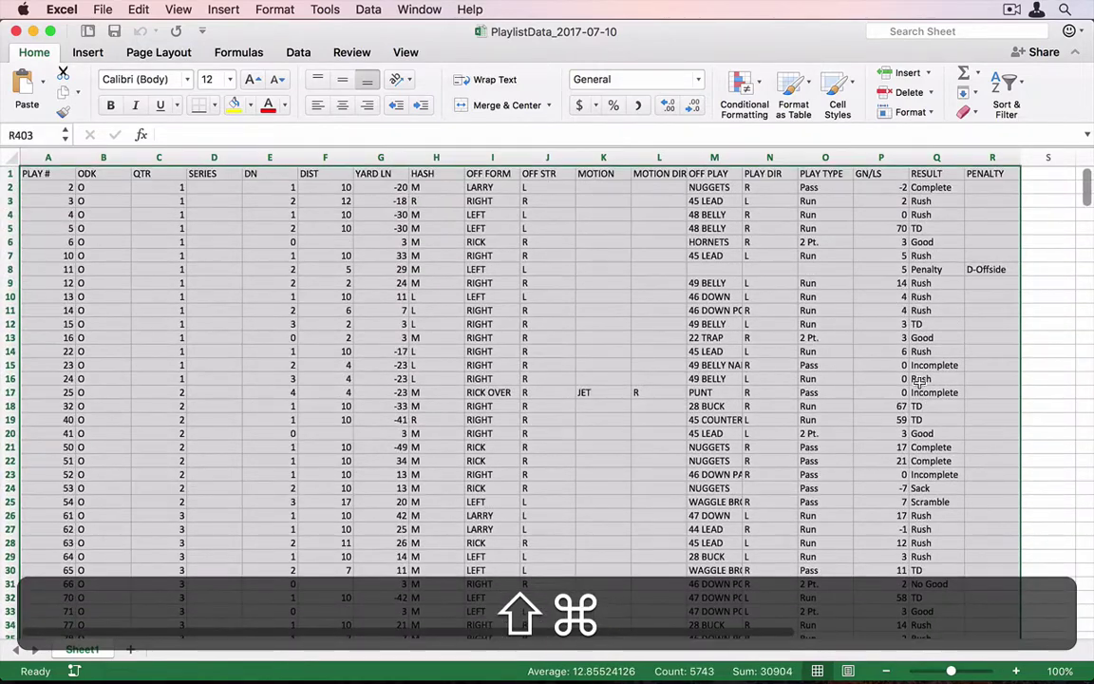
Reselect the data from A1 across to column R and down to row 403.
{"action": "left_click", "coordinate": [252, 322]}
{"action": "left_click", "coordinate": [51, 175]}
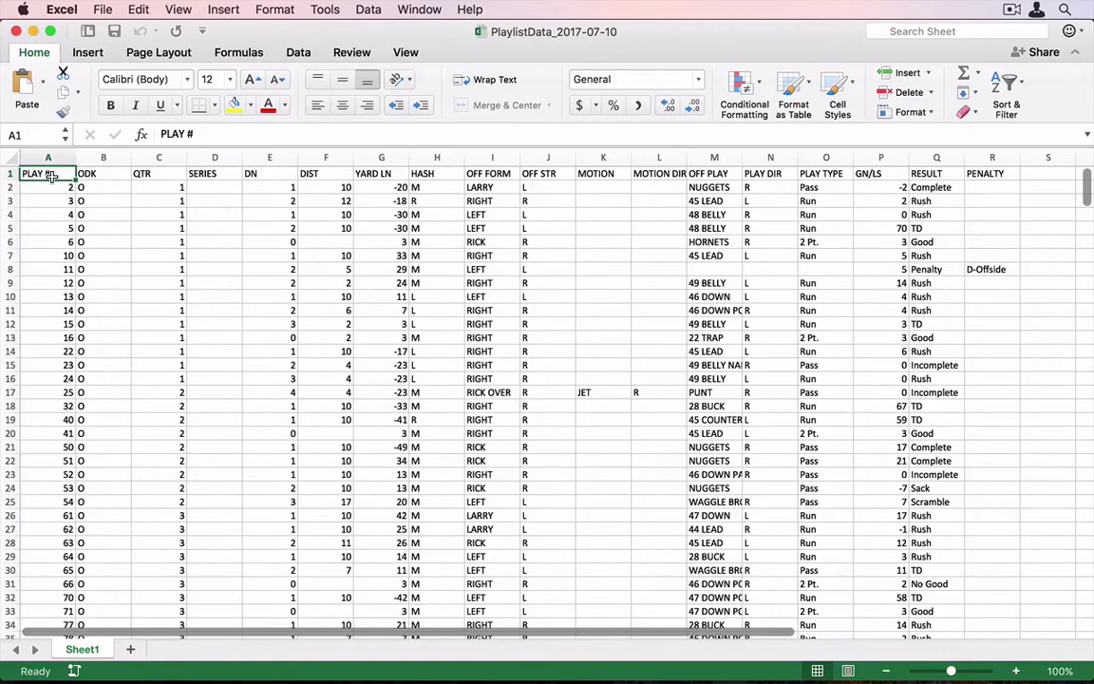
{"action": "key", "text": "shift+super+Right"}
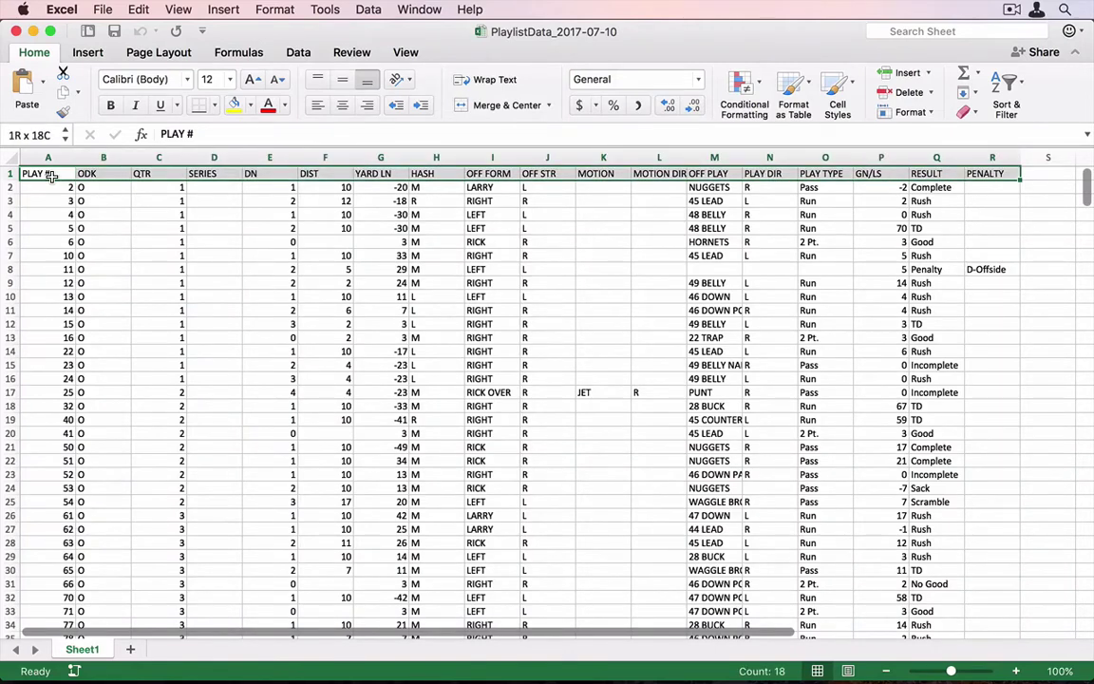
{"action": "key", "text": "shift+super+Down"}
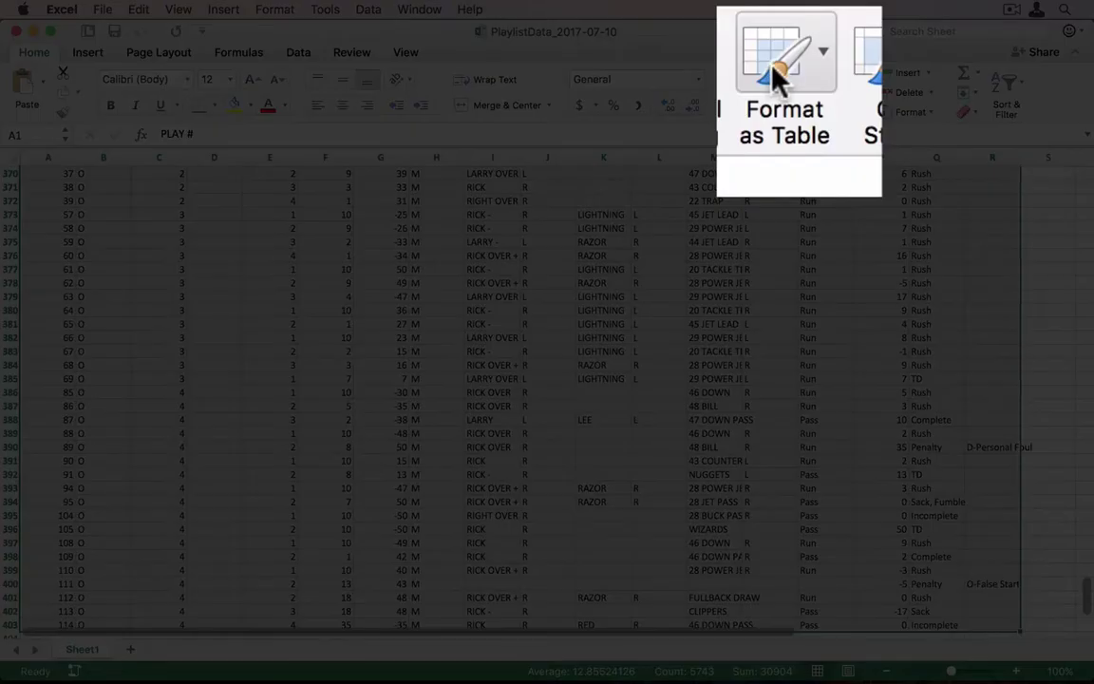
Format A1:R403 as a light banded table with headers.
{"action": "left_click", "coordinate": [777, 81]}
{"action": "left_click", "coordinate": [688, 166]}
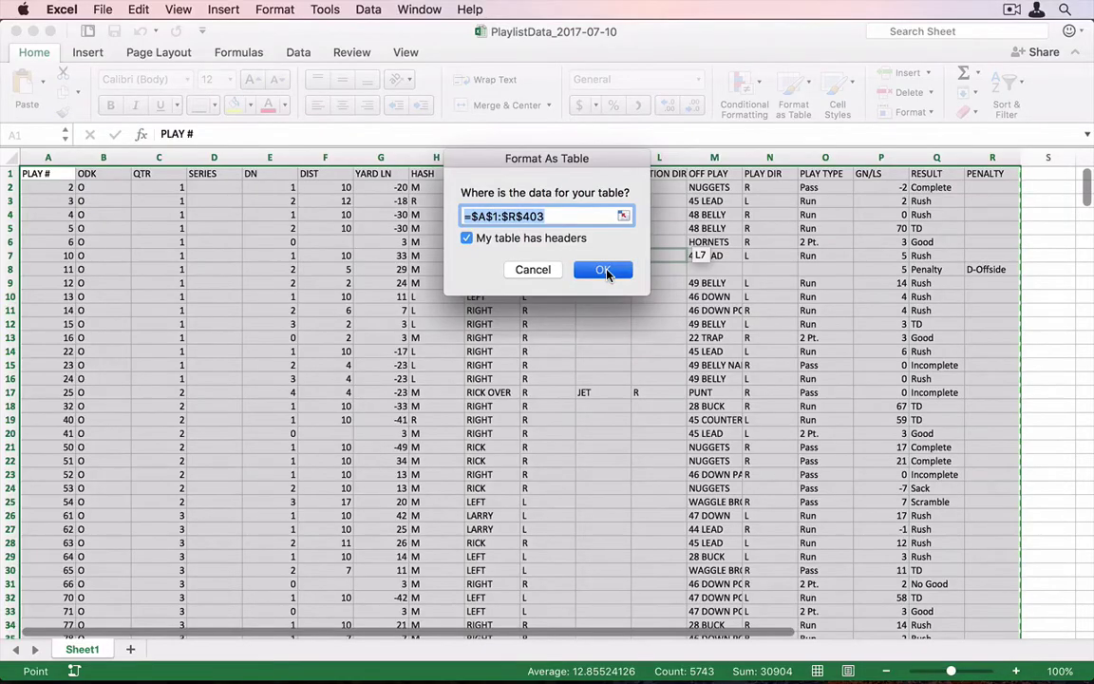
{"action": "left_click", "coordinate": [606, 272]}
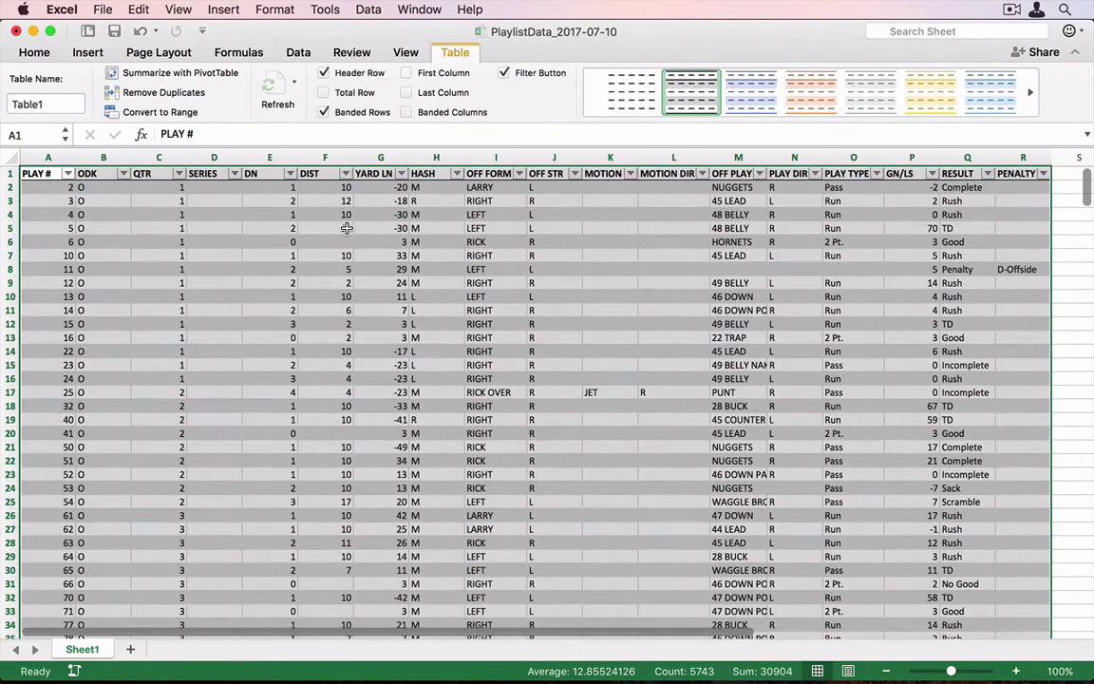
{"action": "left_click", "coordinate": [254, 214]}
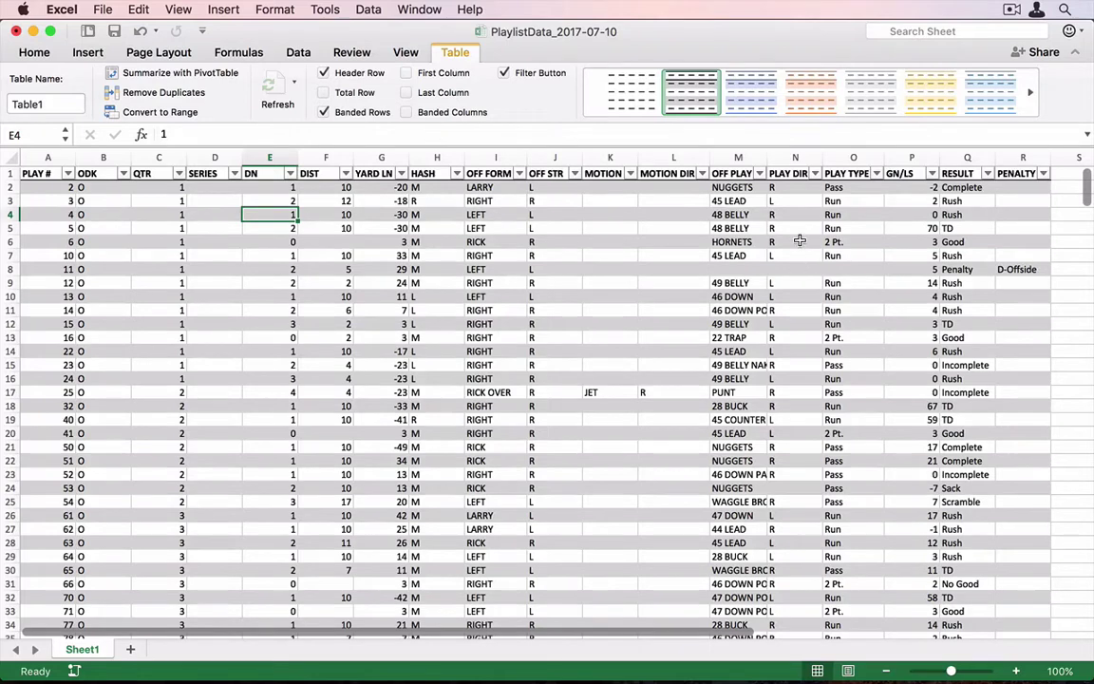
Look over the OFF PLAY and PLAY TYPE filter options, then select cell C5.
{"action": "left_click", "coordinate": [748, 173]}
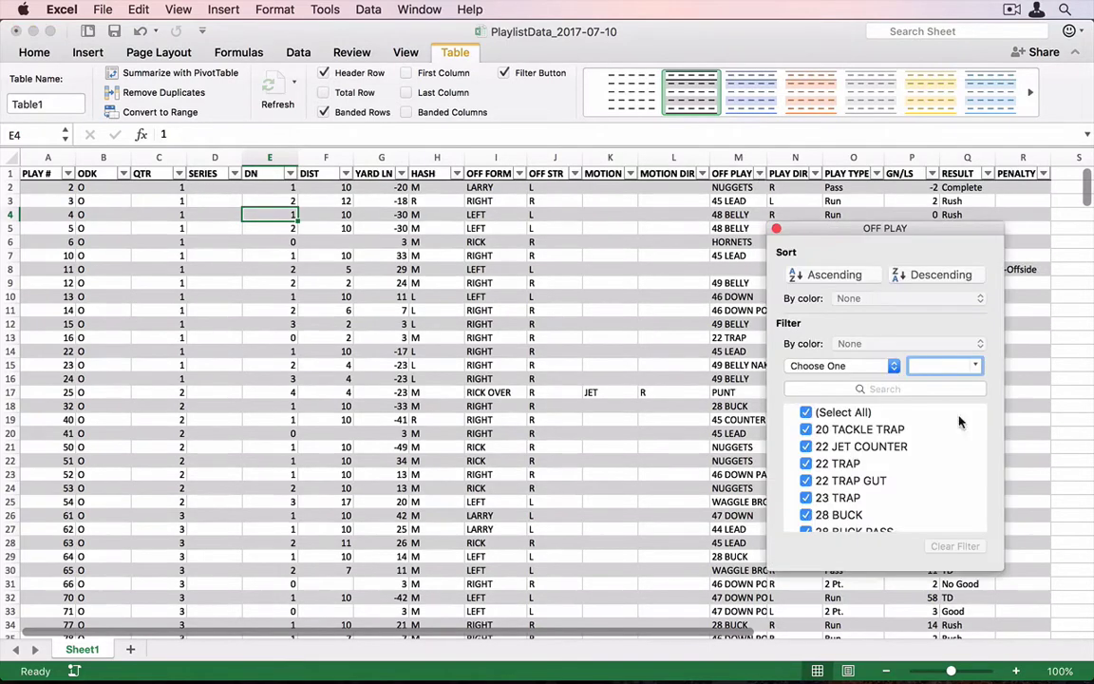
{"action": "scroll", "coordinate": [959, 422], "scroll_direction": "down", "scroll_amount": 15}
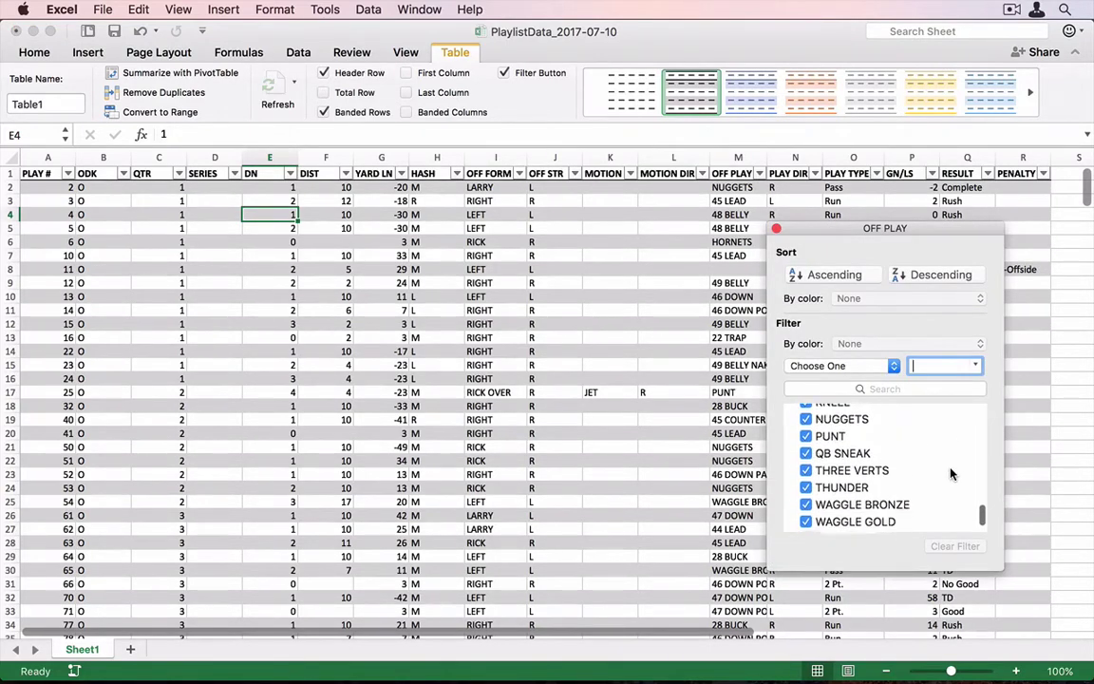
{"action": "scroll", "coordinate": [952, 473], "scroll_direction": "down", "scroll_amount": 2}
{"action": "scroll", "coordinate": [949, 465], "scroll_direction": "up", "scroll_amount": 10}
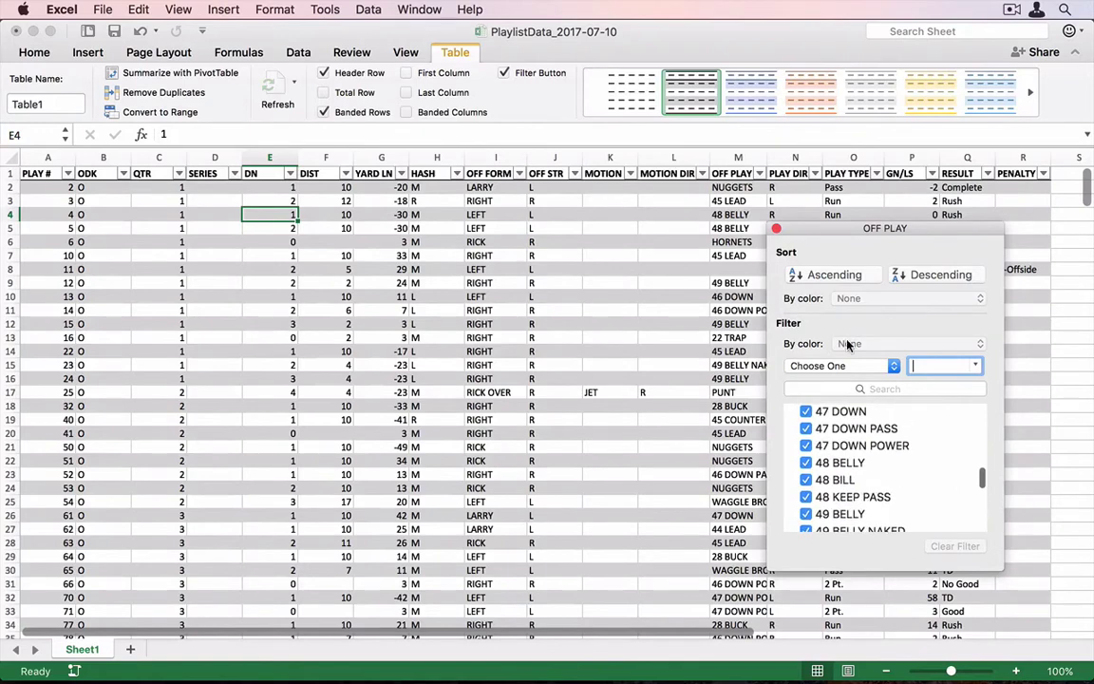
{"action": "left_click", "coordinate": [776, 229]}
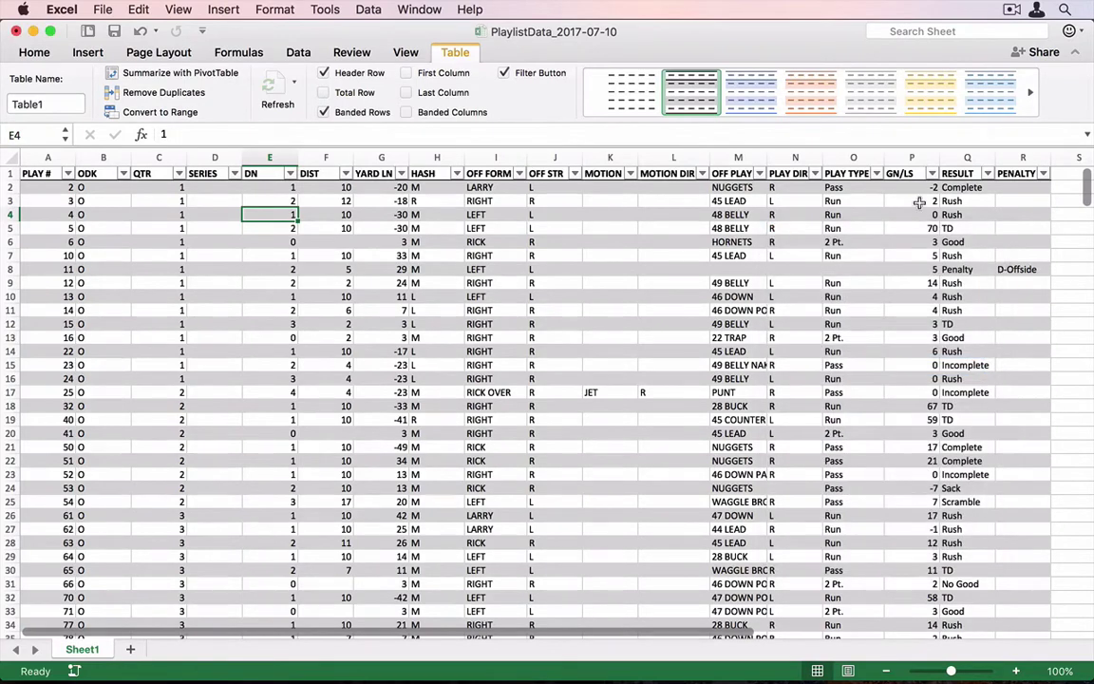
{"action": "left_click", "coordinate": [875, 174]}
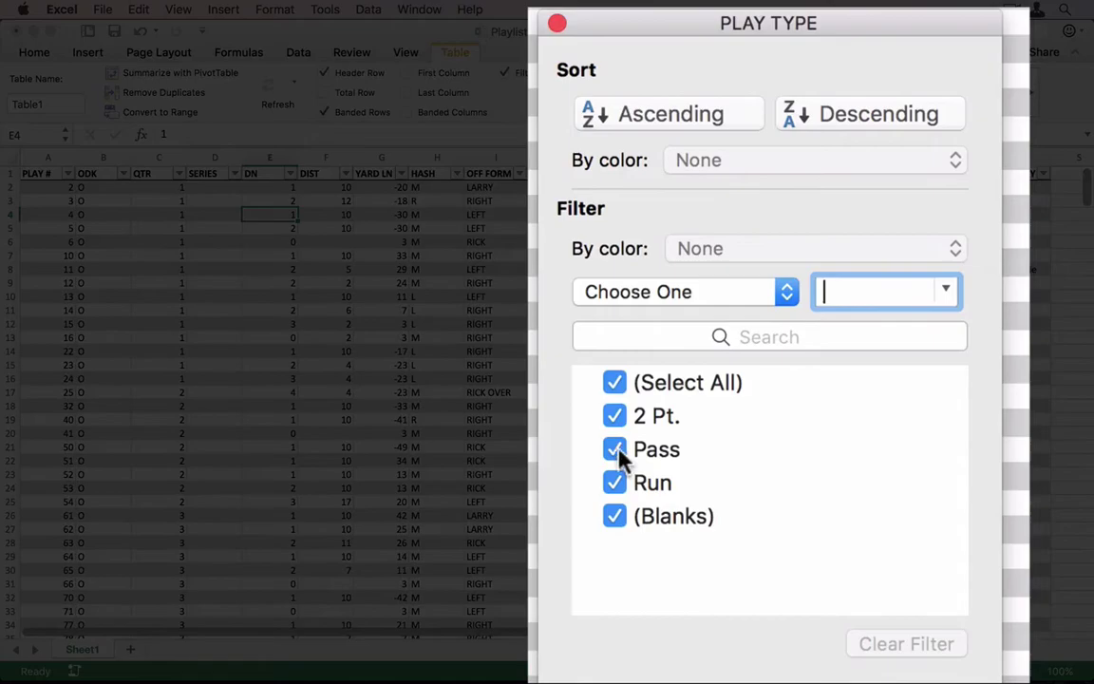
{"action": "left_click", "coordinate": [557, 23]}
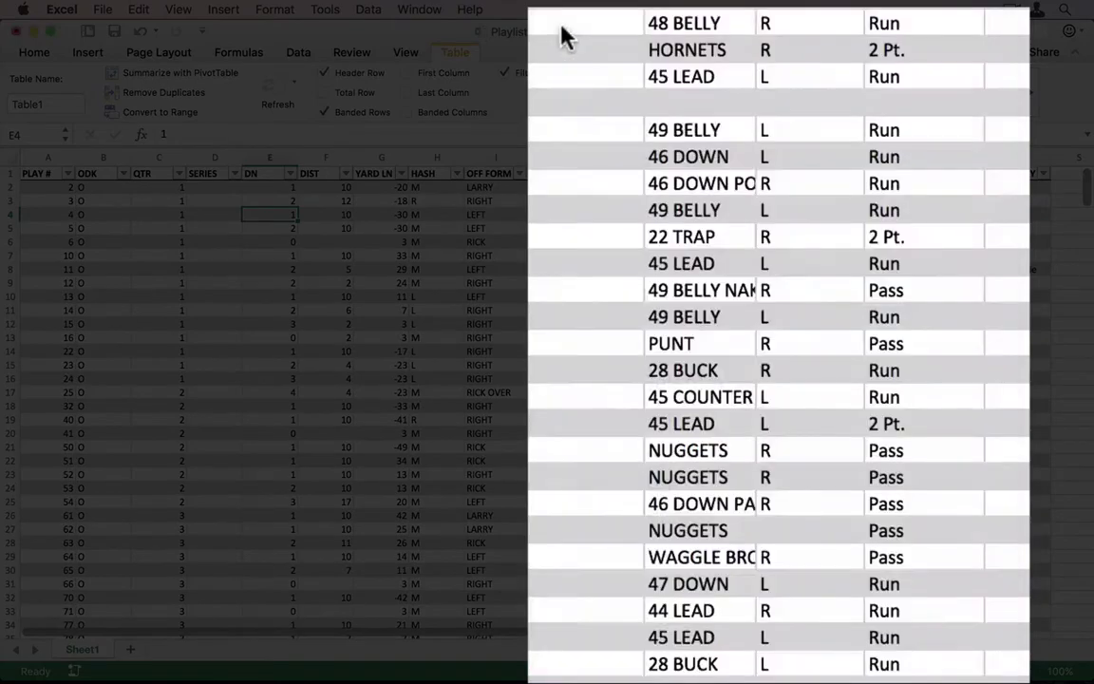
{"action": "left_click", "coordinate": [170, 231]}
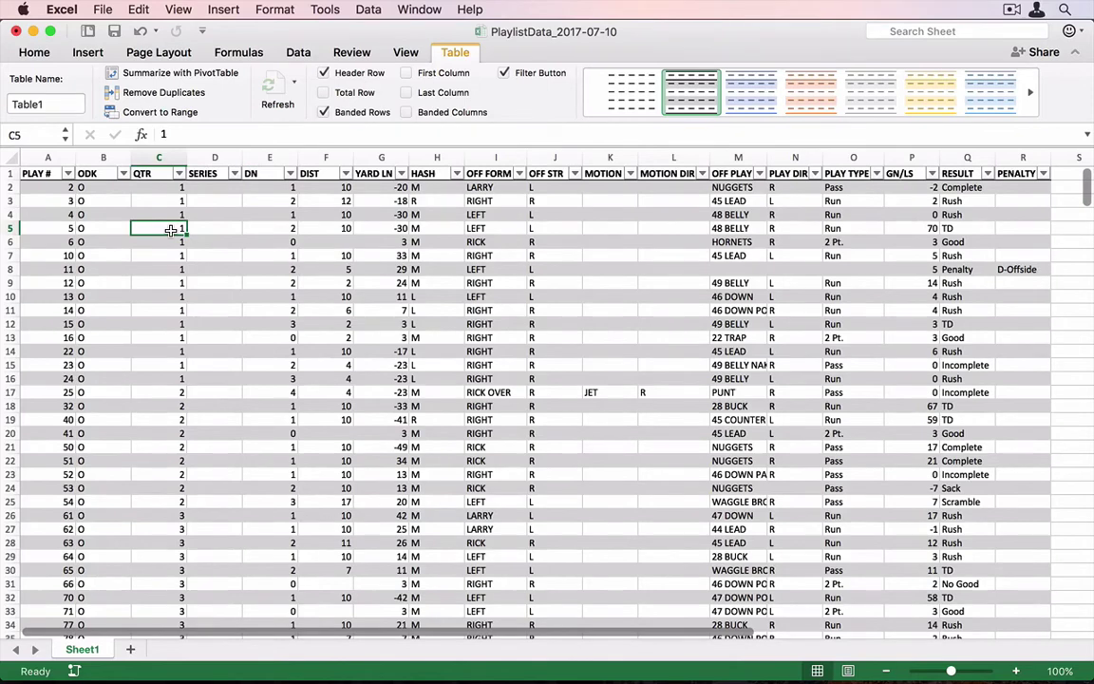
Summarize Table1 as a PivotTable on a new worksheet.
{"action": "left_click", "coordinate": [370, 9]}
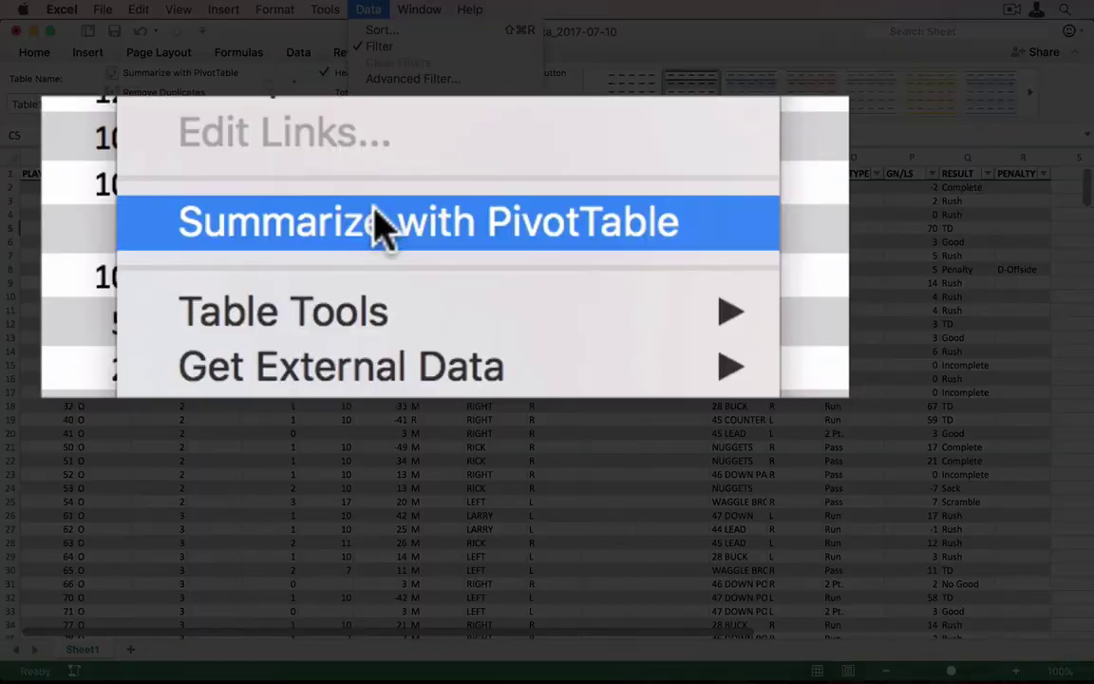
{"action": "left_click", "coordinate": [424, 238]}
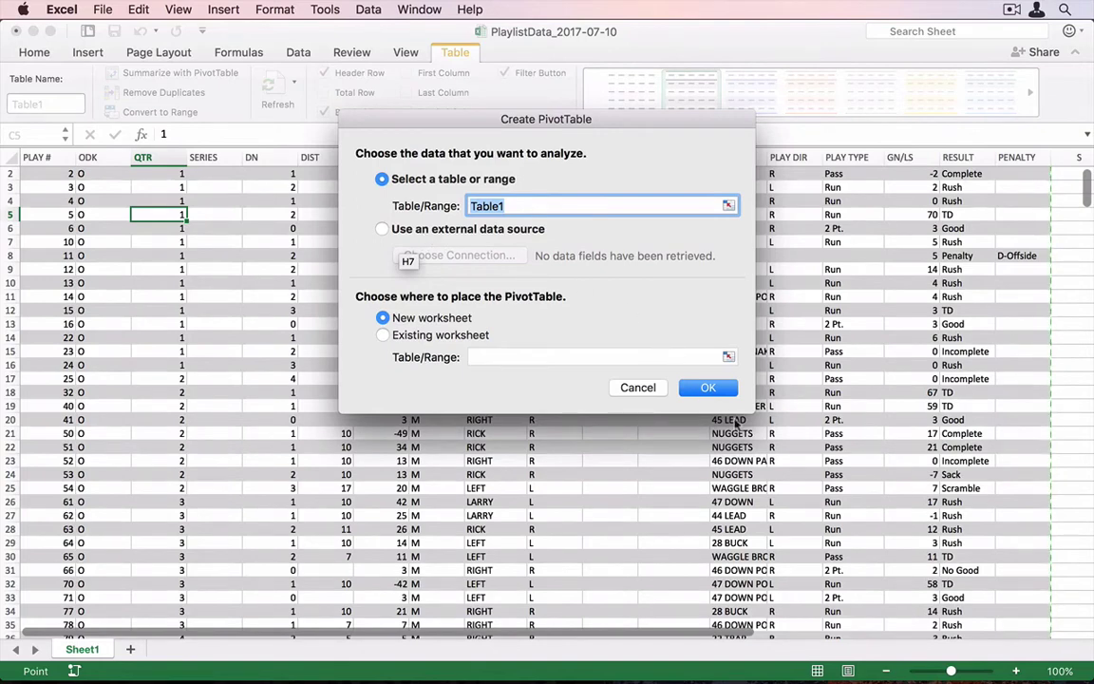
{"action": "left_click", "coordinate": [718, 386]}
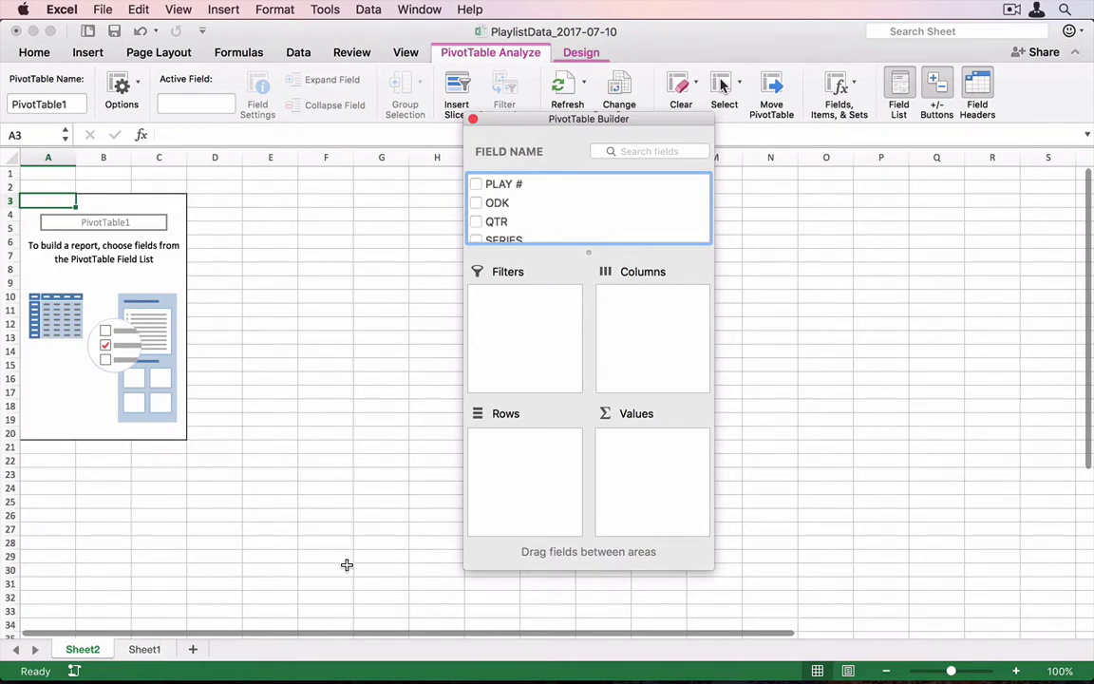
{"action": "left_click", "coordinate": [144, 649]}
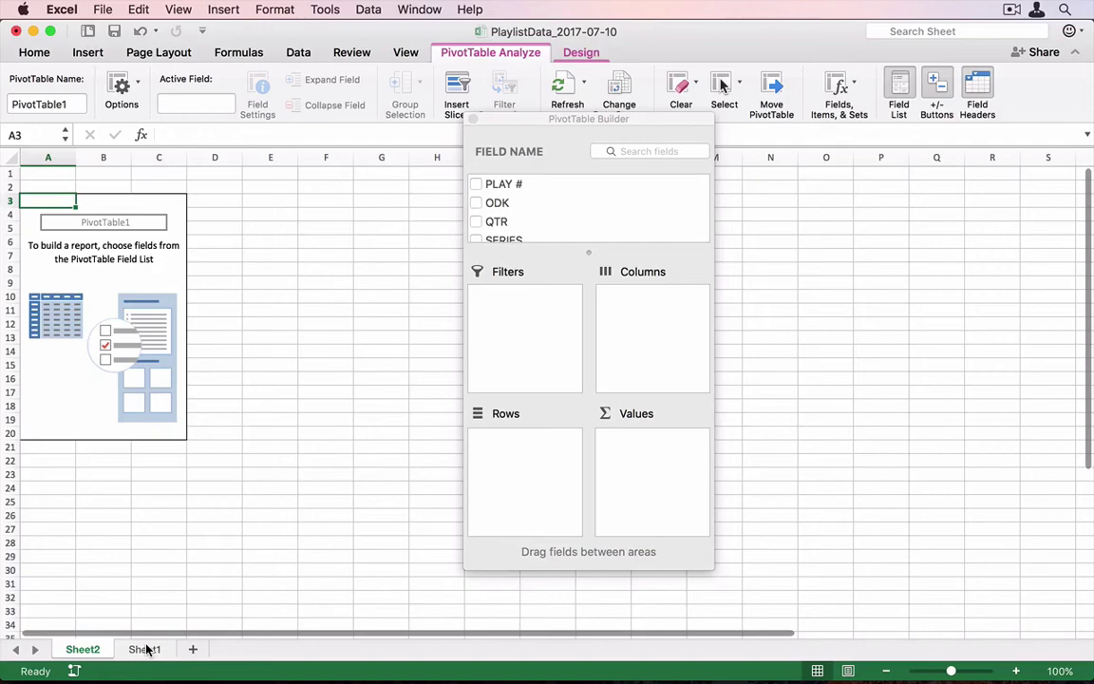
Return to Sheet1, select the GN/LS column, and switch to the Magic Formula note in Sublime Text.
{"action": "left_click", "coordinate": [144, 649]}
{"action": "scroll", "coordinate": [561, 232], "scroll_direction": "up", "scroll_amount": 1}
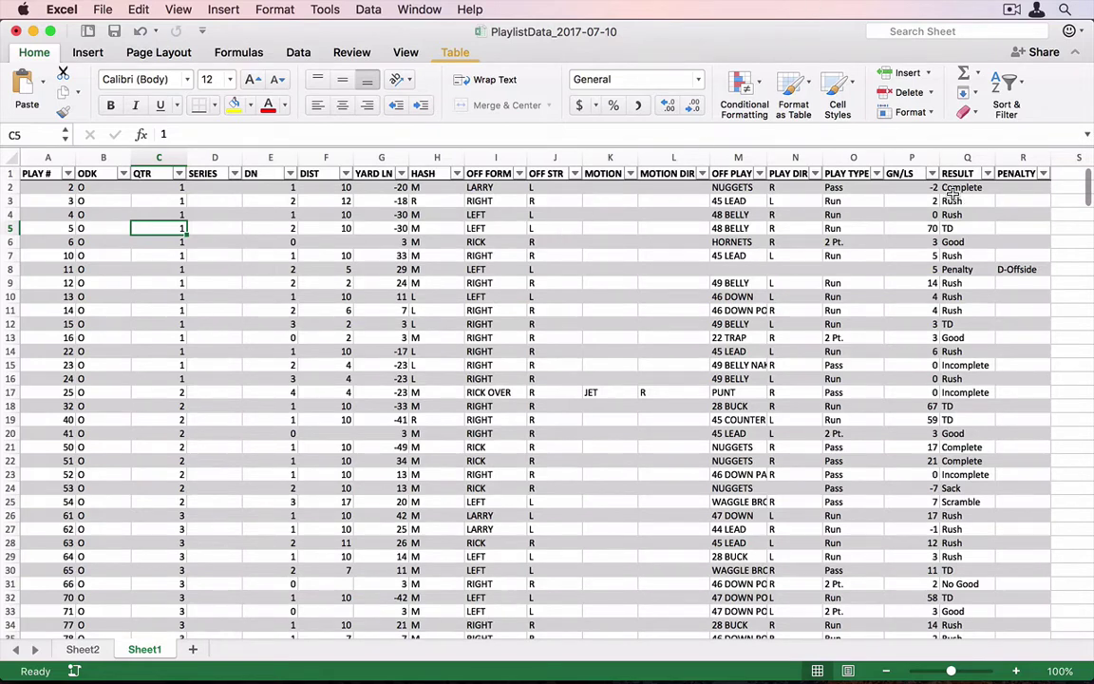
{"action": "left_click", "coordinate": [917, 158]}
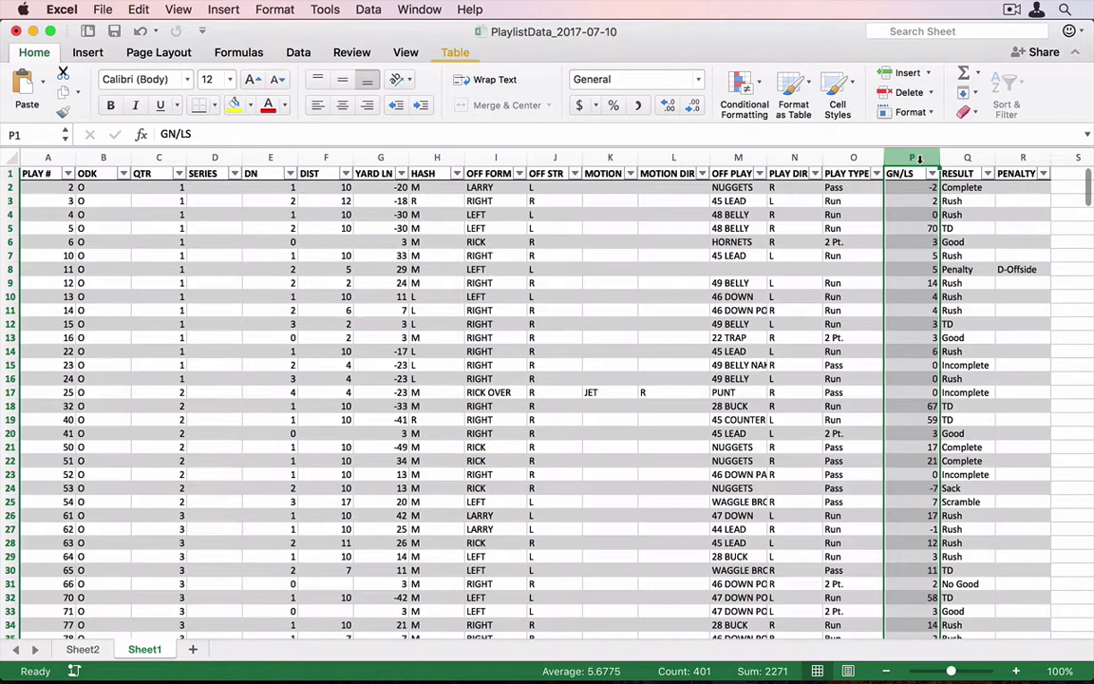
{"action": "key", "text": "super+Tab"}
{"action": "key", "text": "super+Tab"}
{"action": "key", "text": "super+Tab"}
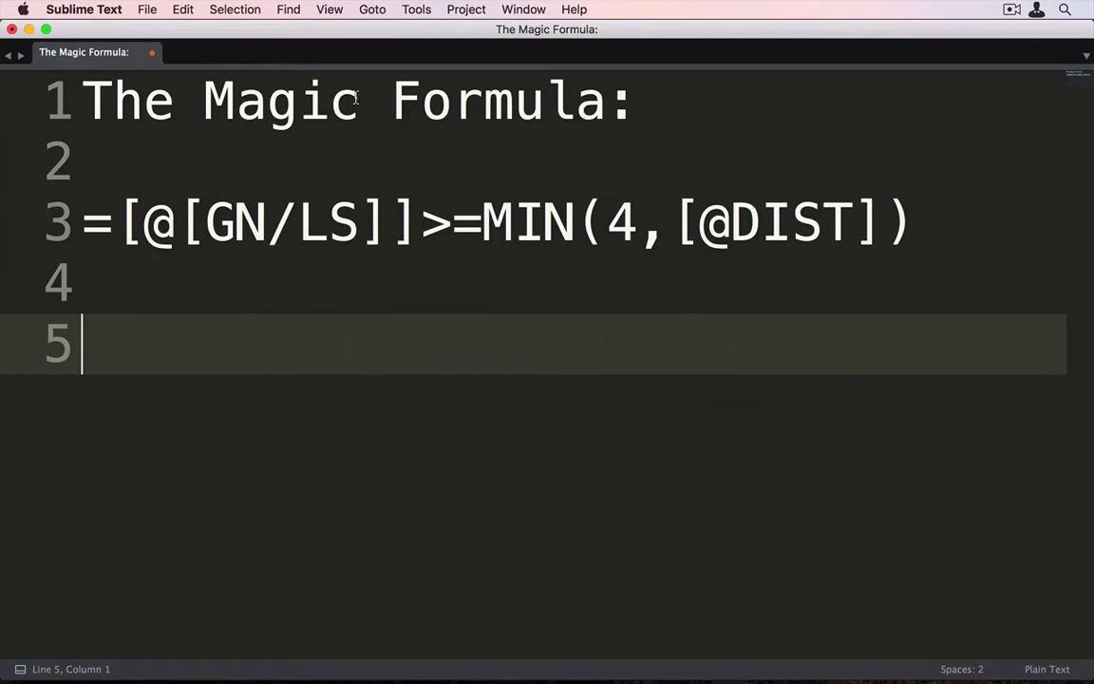
{"action": "left_click", "coordinate": [411, 223]}
{"action": "left_click_drag", "start_coordinate": [412, 224], "coordinate": [120, 216]}
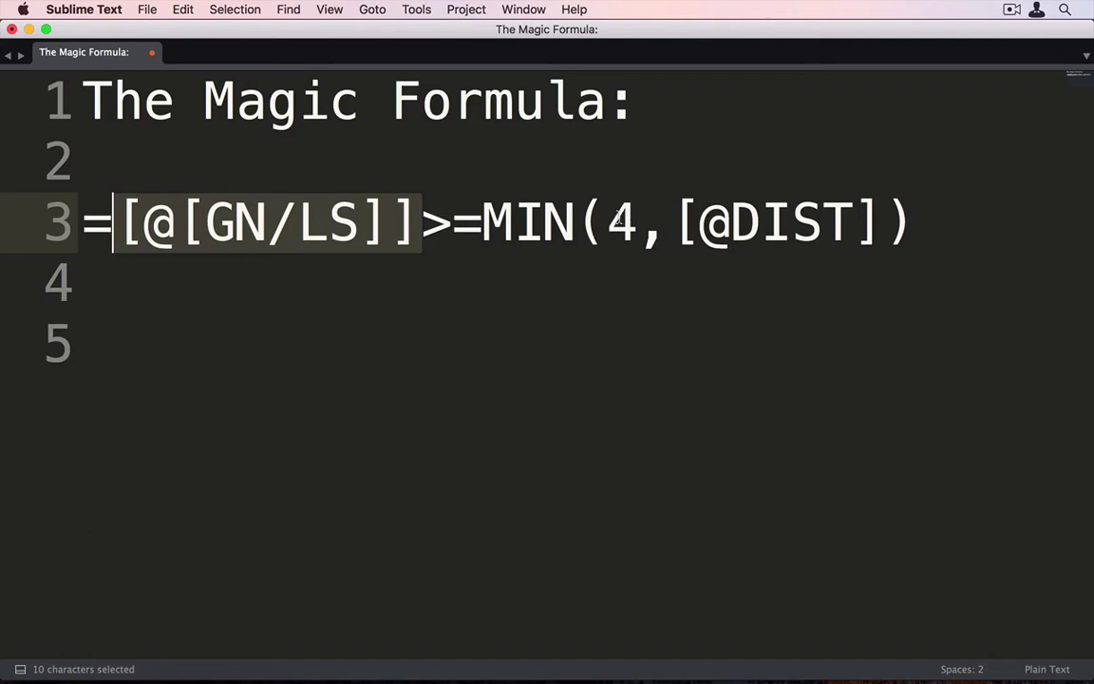
{"action": "double_click", "coordinate": [496, 221]}
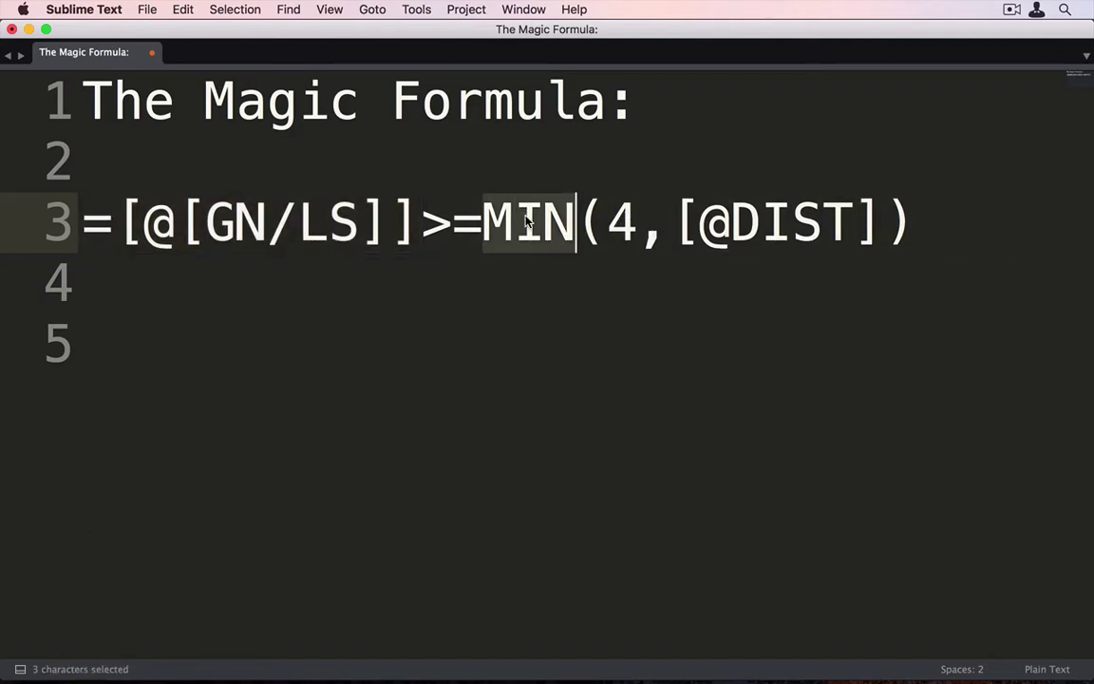
{"action": "left_click_drag", "start_coordinate": [605, 222], "coordinate": [874, 240]}
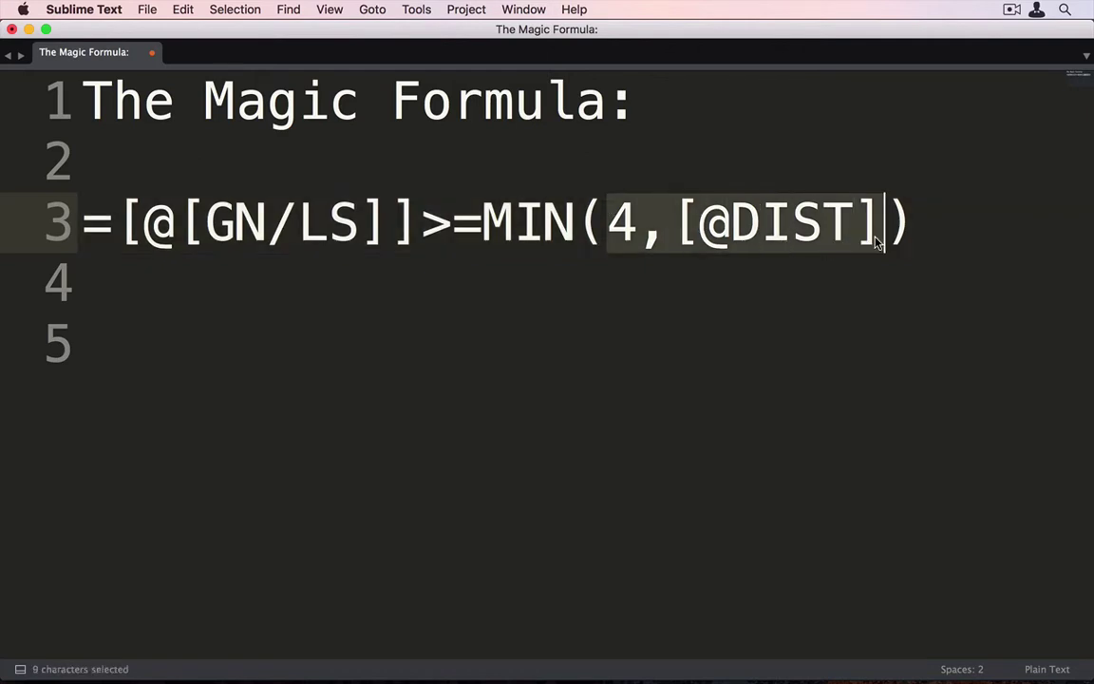
{"action": "left_click", "coordinate": [911, 226]}
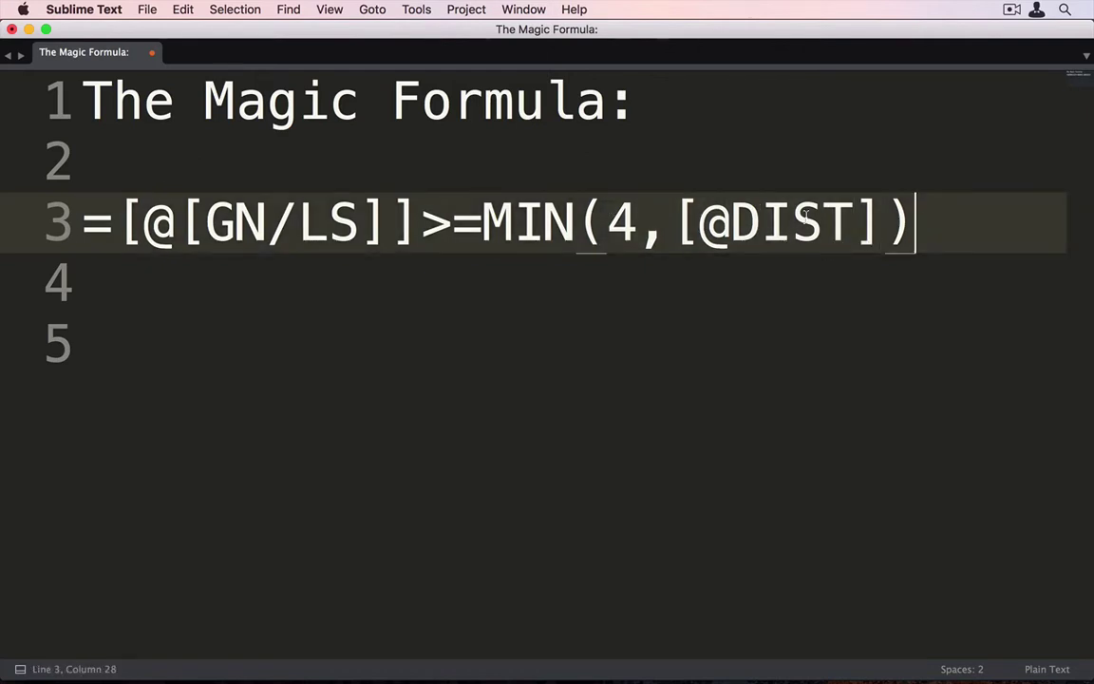
{"action": "left_click_drag", "start_coordinate": [911, 226], "coordinate": [85, 230]}
{"action": "key", "text": "super+c"}
{"action": "key", "text": "super+Tab"}
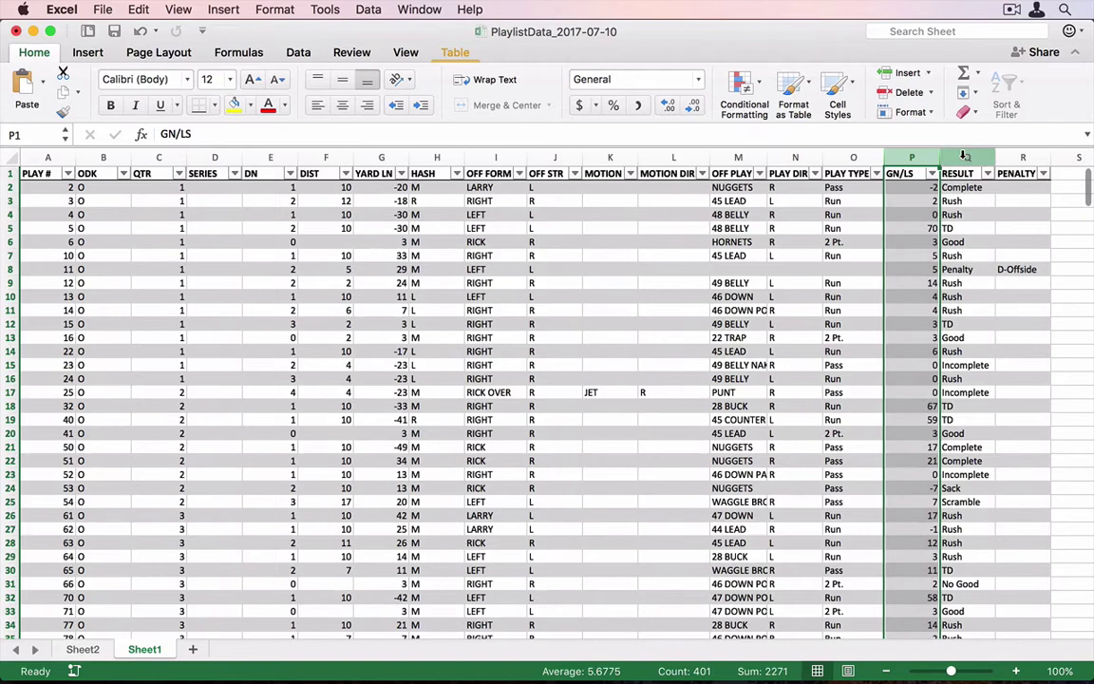
{"action": "left_click", "coordinate": [964, 157]}
{"action": "right_click", "coordinate": [964, 157]}
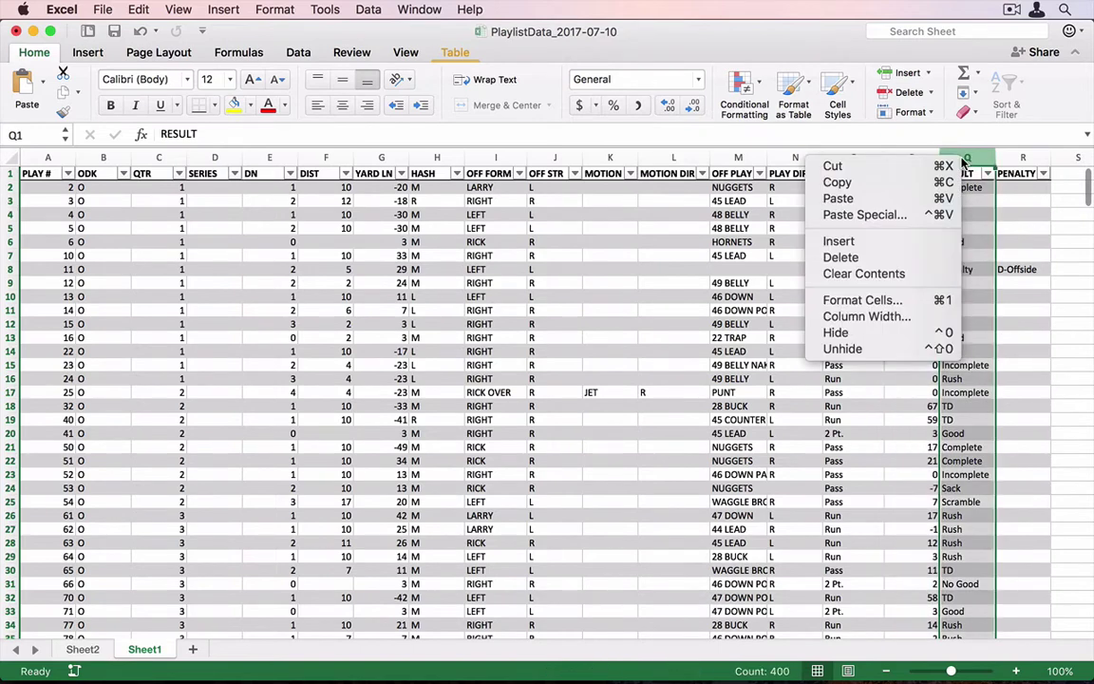
{"action": "left_click", "coordinate": [921, 243]}
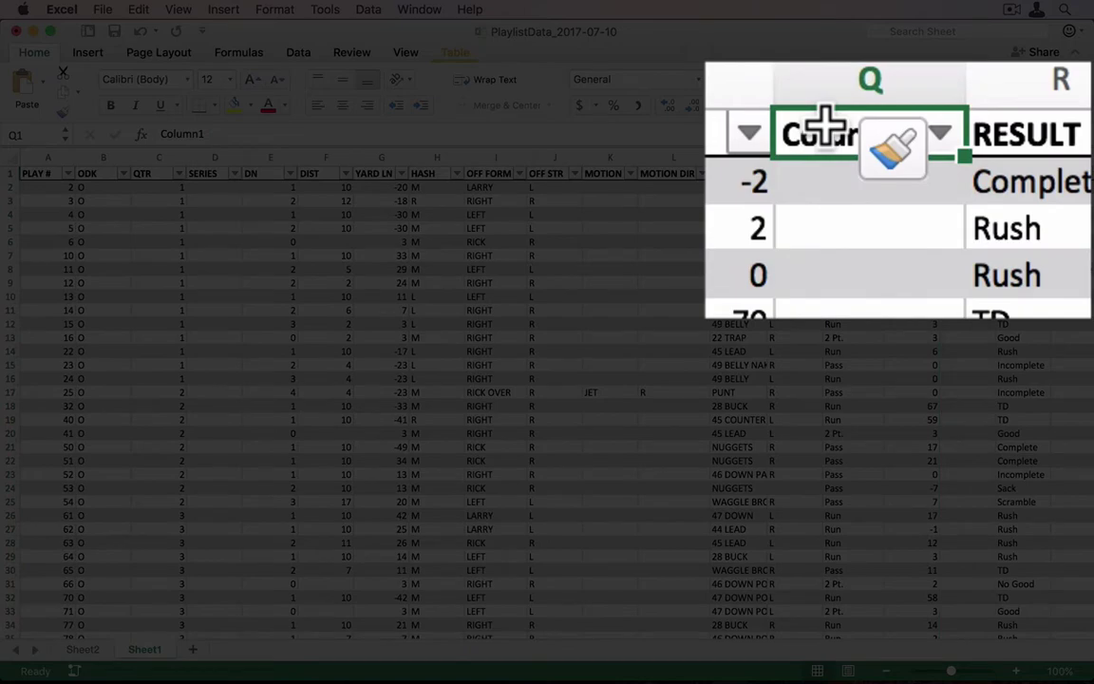
{"action": "type", "text": "Effective"}
{"action": "key", "text": "Return"}
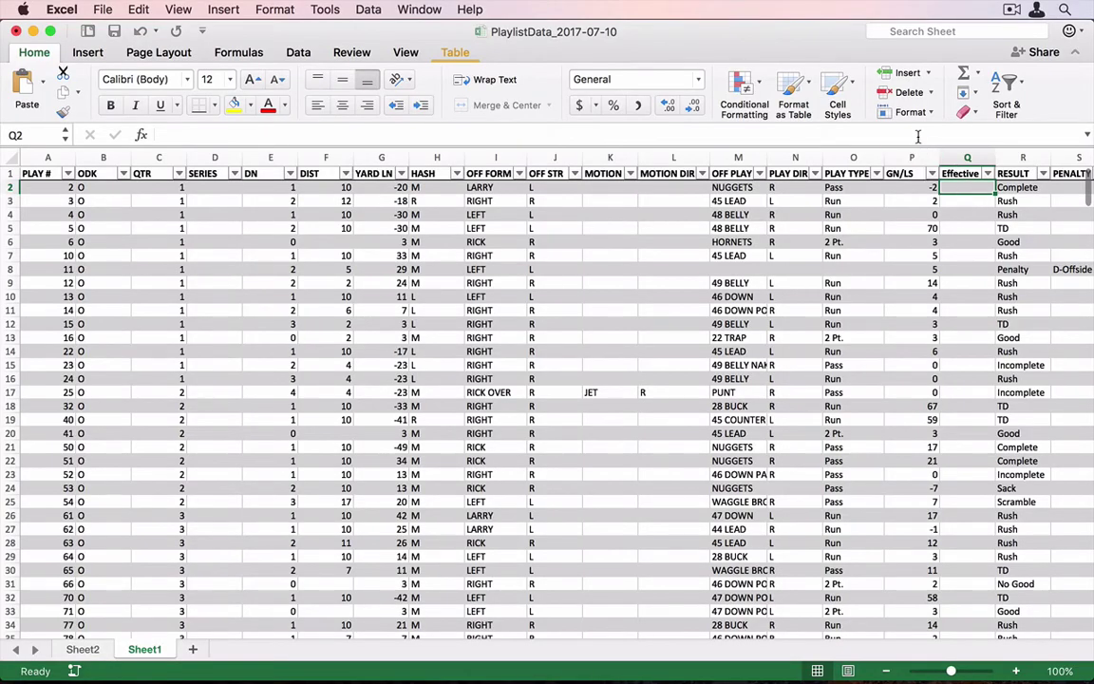
{"action": "type", "text": "=[@[GN/LS]]>=MIN(4,[@DIST])"}
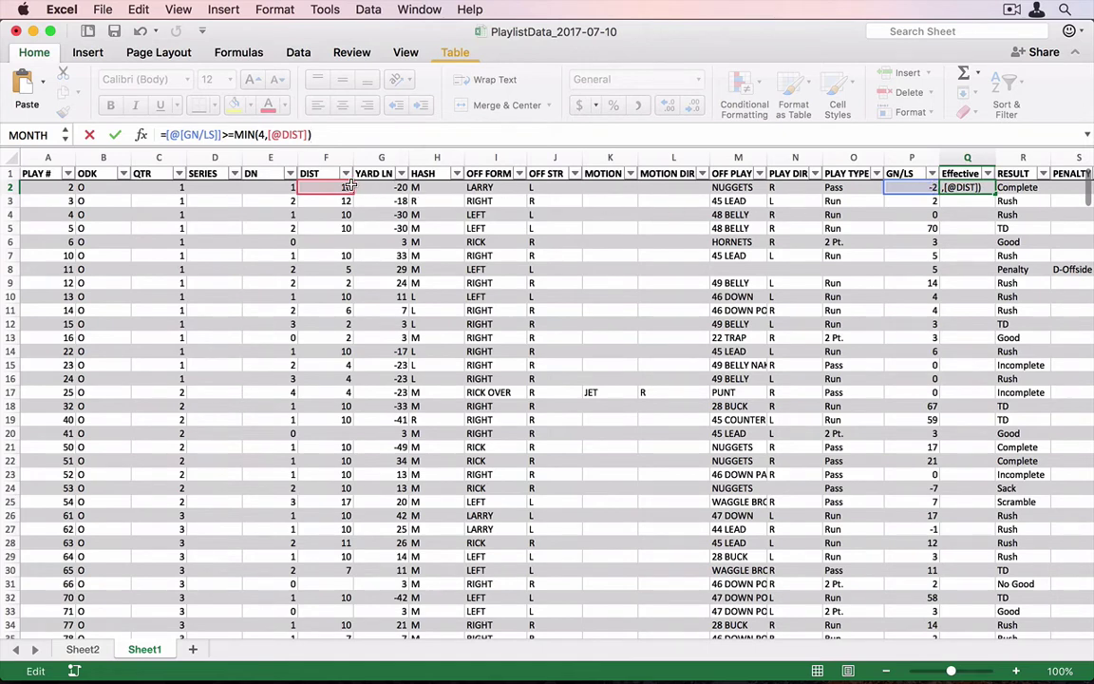
{"action": "key", "text": "Return"}
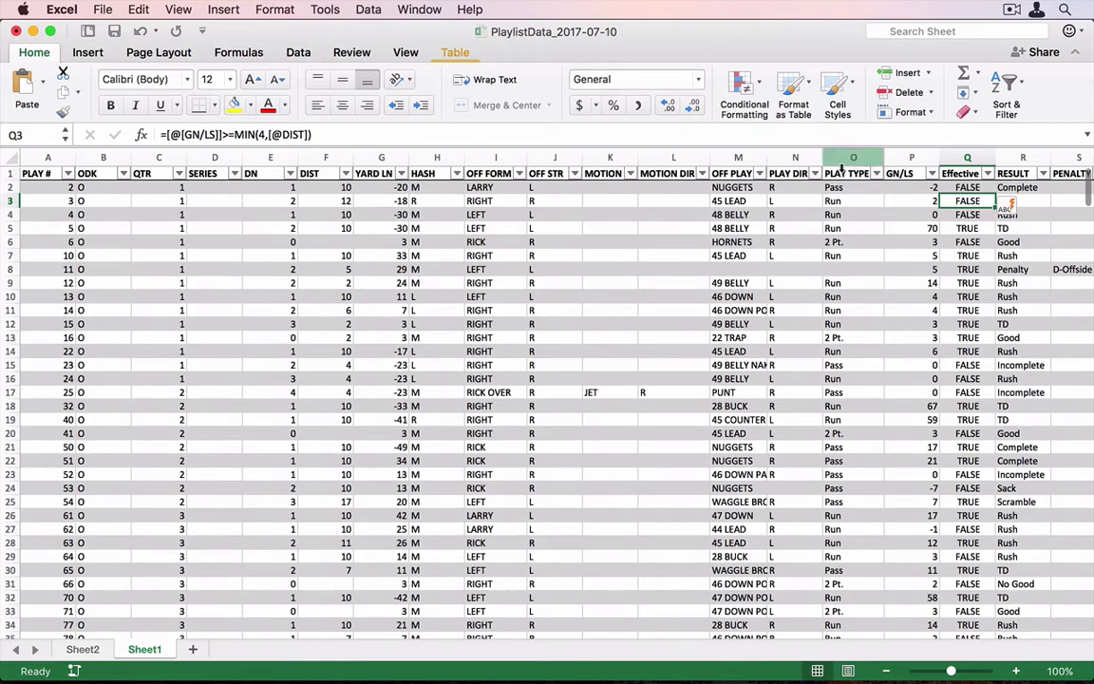
{"action": "scroll", "coordinate": [971, 270], "scroll_direction": "down", "scroll_amount": 15}
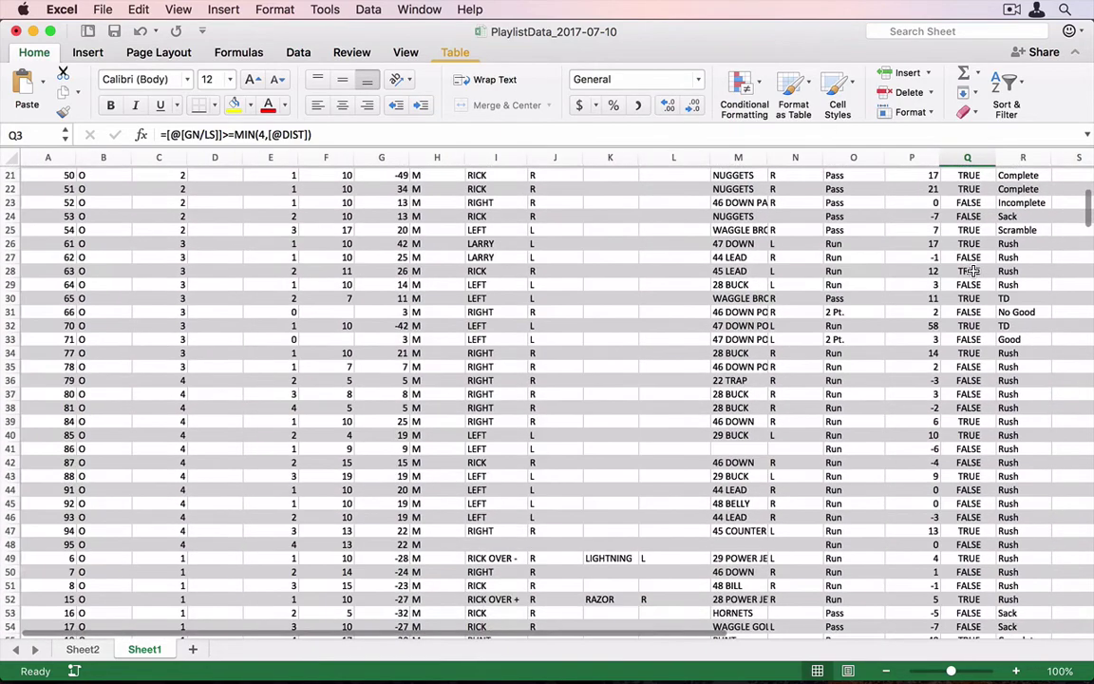
{"action": "scroll", "coordinate": [971, 270], "scroll_direction": "up", "scroll_amount": 15}
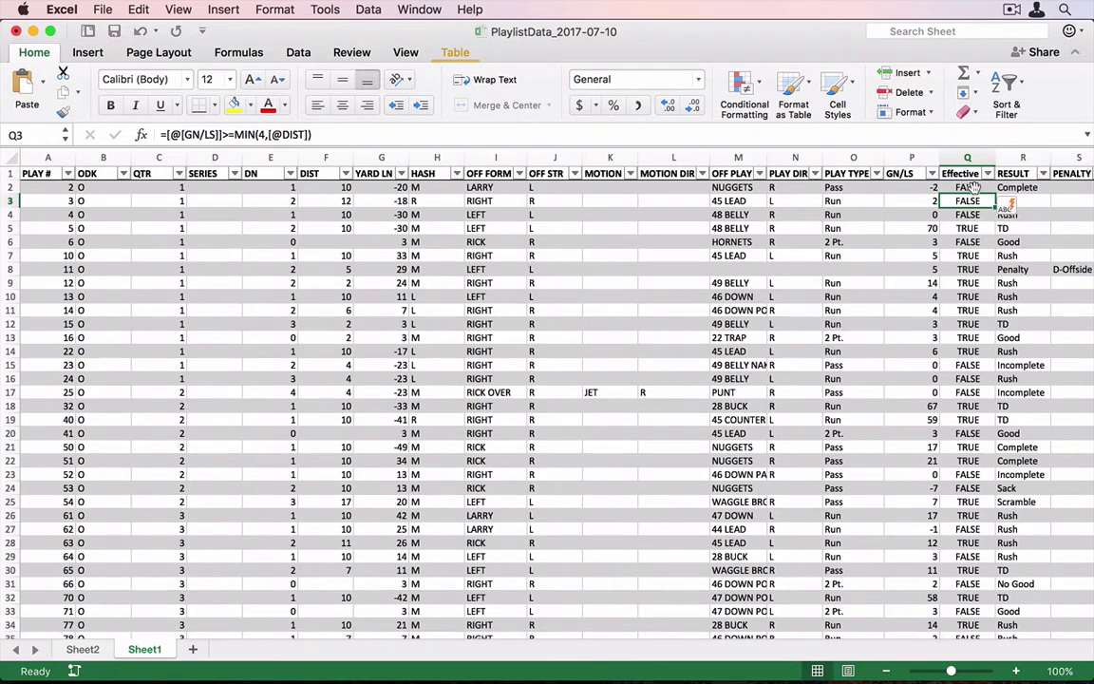
{"action": "left_click", "coordinate": [973, 188]}
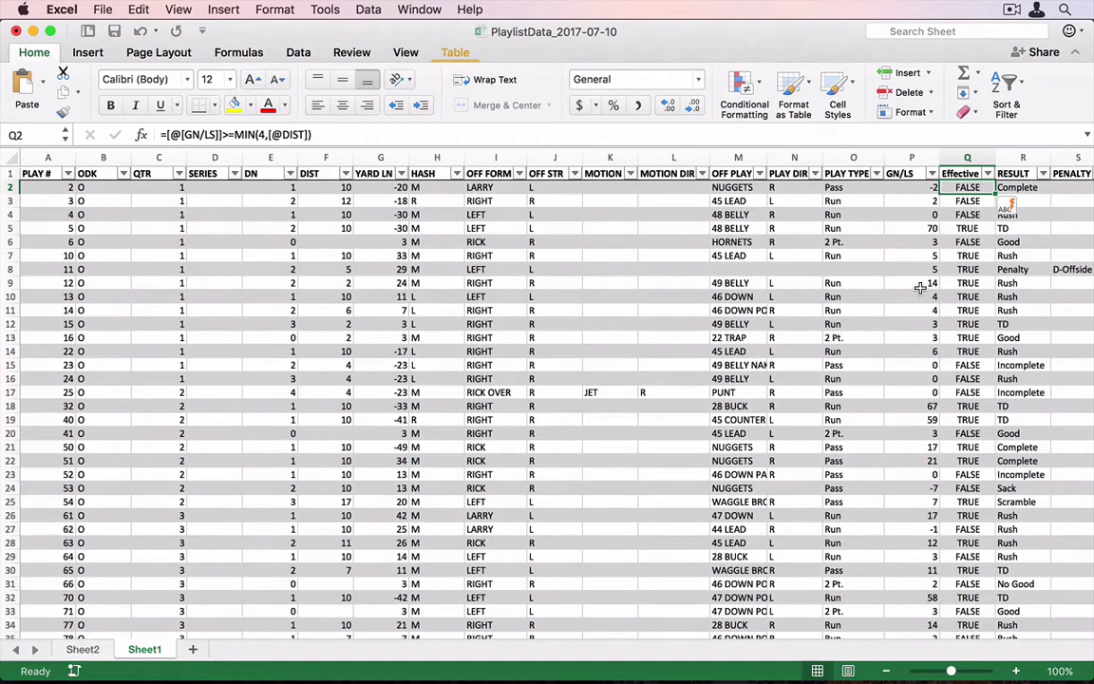
{"action": "left_click", "coordinate": [929, 257]}
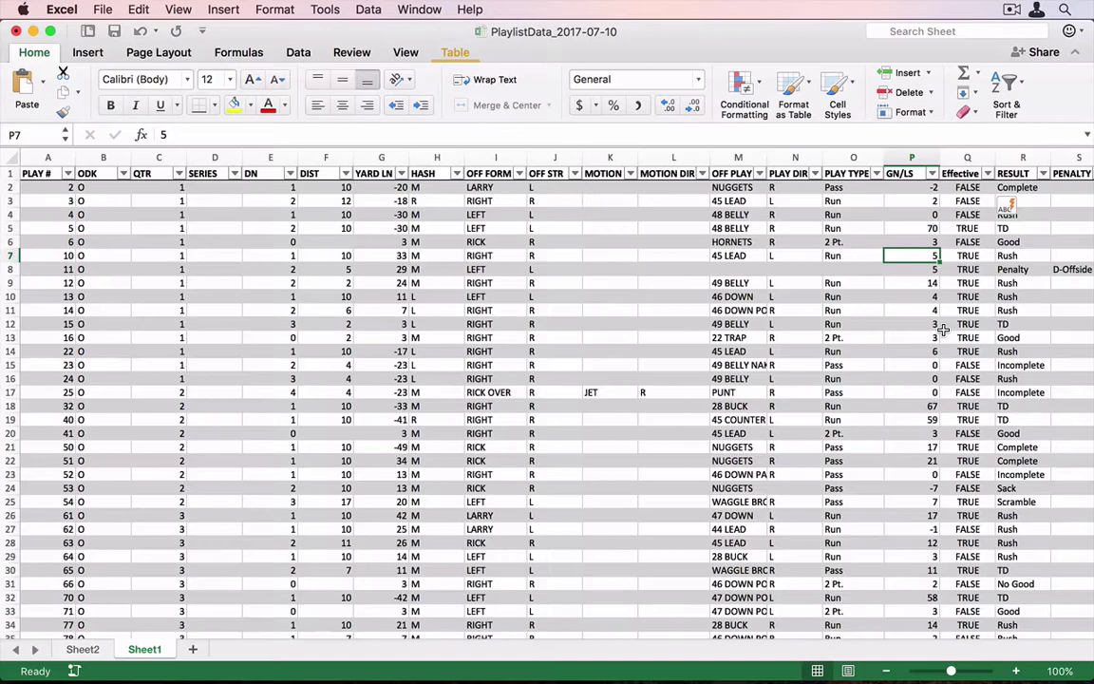
{"action": "left_click", "coordinate": [939, 336]}
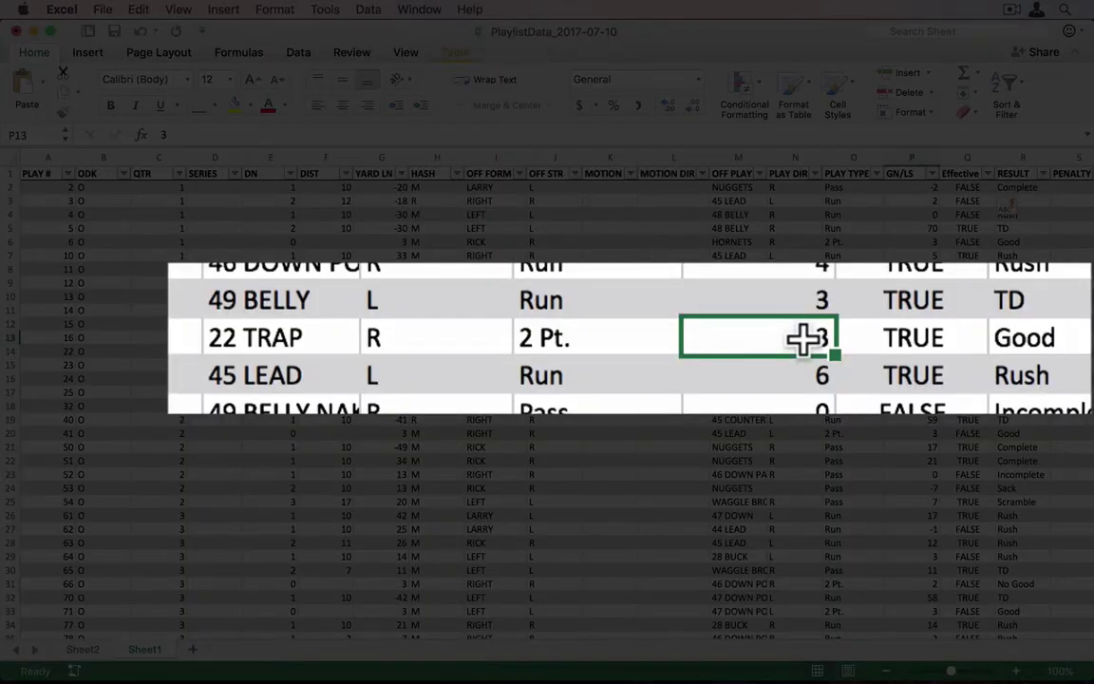
{"action": "left_click", "coordinate": [557, 342]}
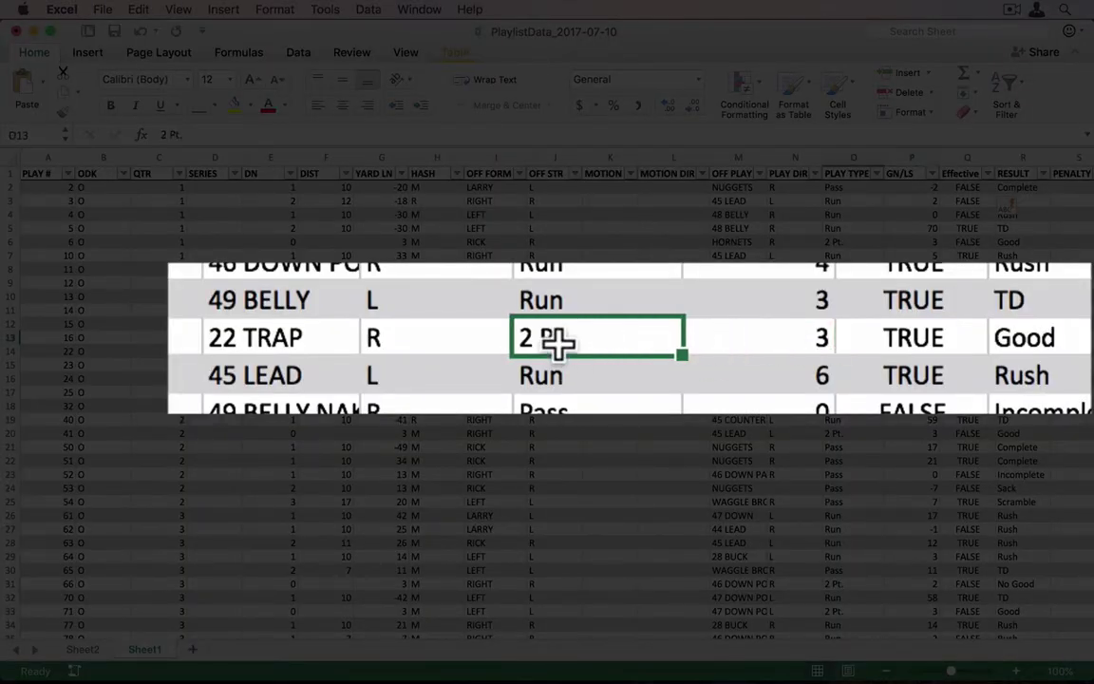
{"action": "left_click", "coordinate": [389, 335]}
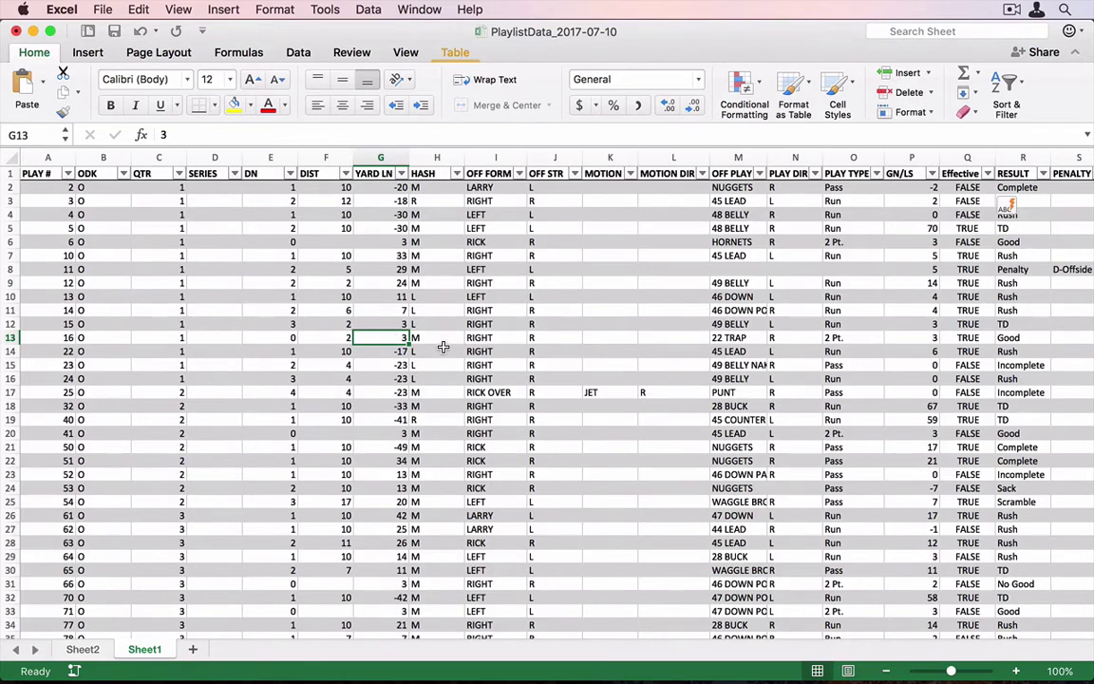
{"action": "left_click", "coordinate": [344, 338]}
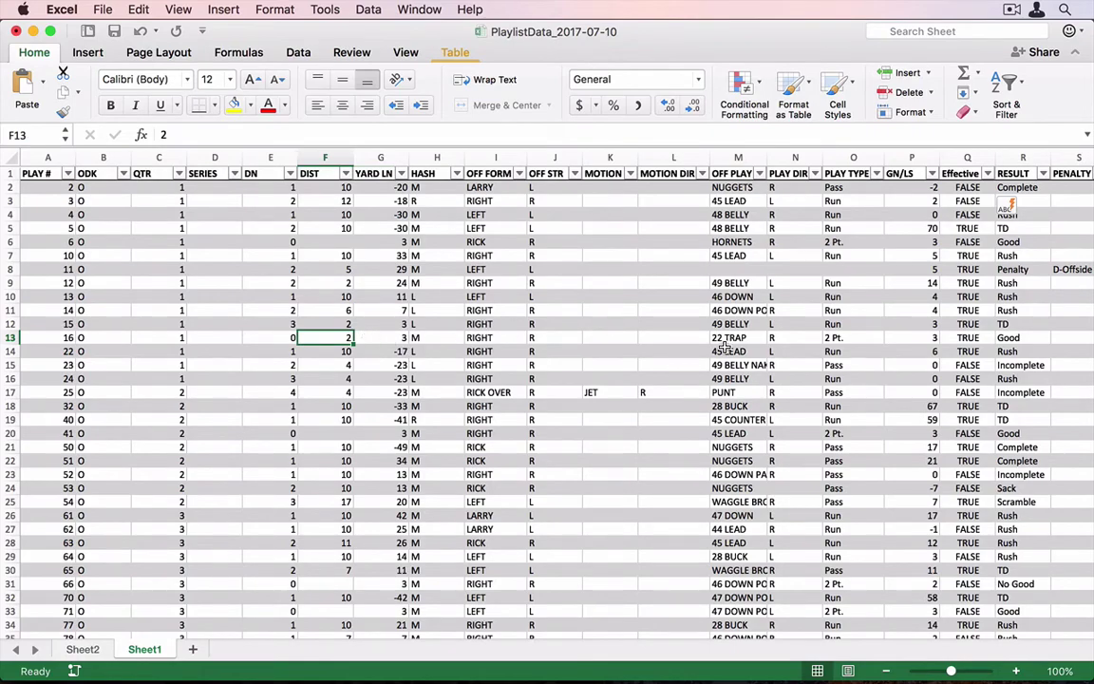
{"action": "scroll", "coordinate": [885, 386], "scroll_direction": "down", "scroll_amount": 10}
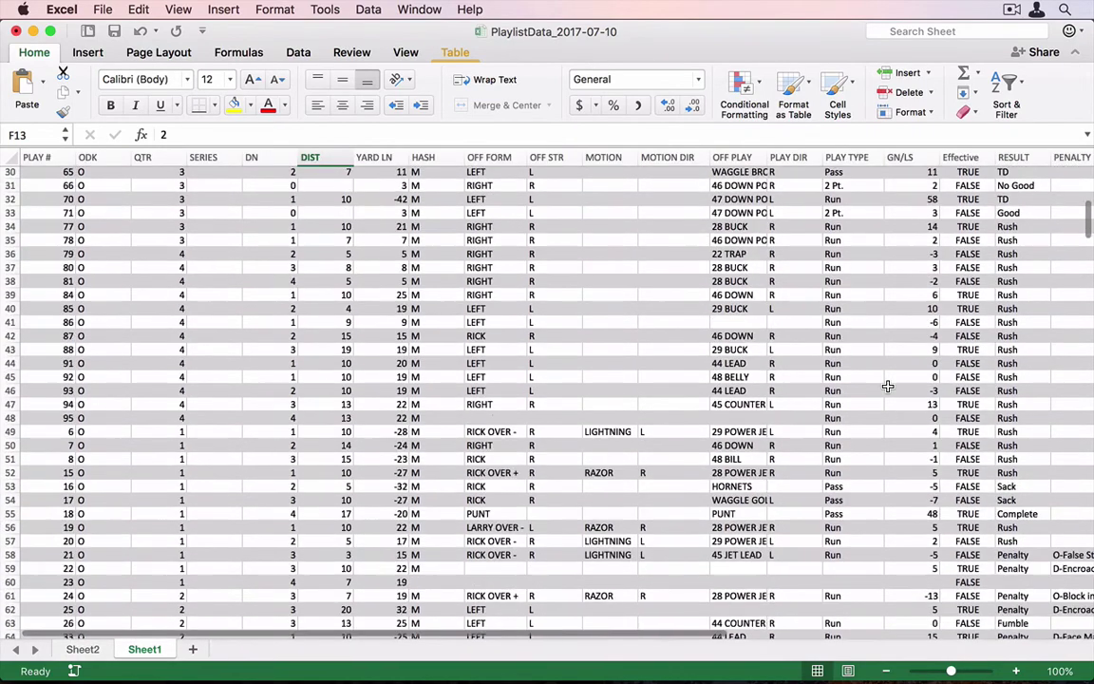
{"action": "scroll", "coordinate": [887, 386], "scroll_direction": "down", "scroll_amount": 1}
{"action": "scroll", "coordinate": [887, 385], "scroll_direction": "up", "scroll_amount": 11}
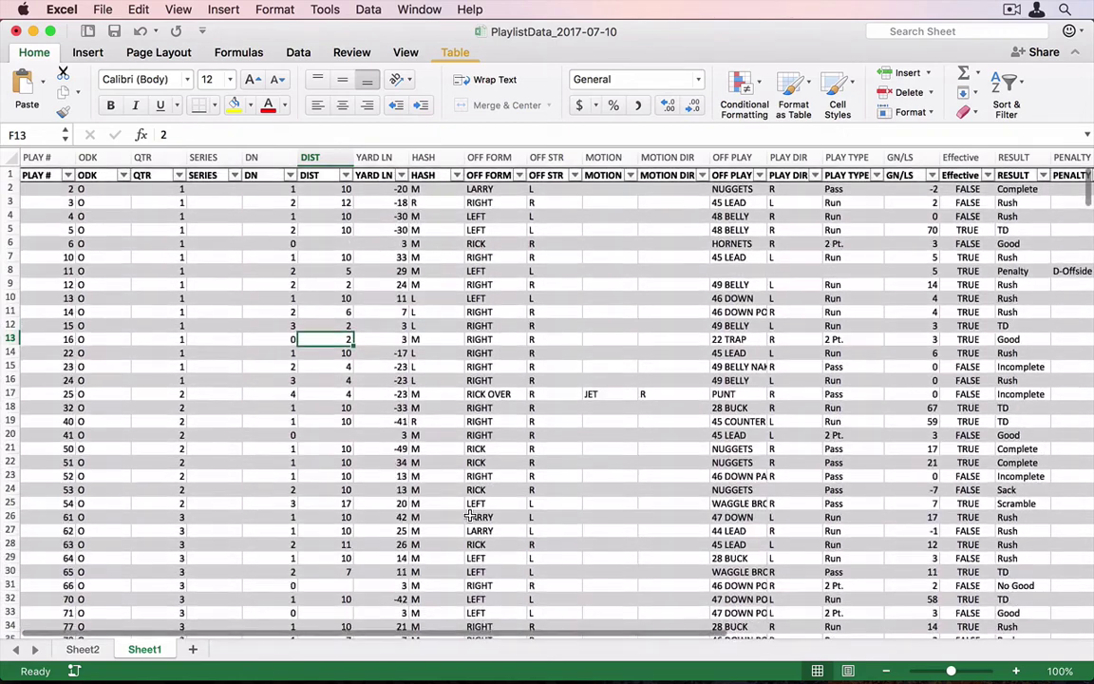
Refresh the pivot table on Sheet2 so it includes the new Effective column.
{"action": "left_click", "coordinate": [88, 648]}
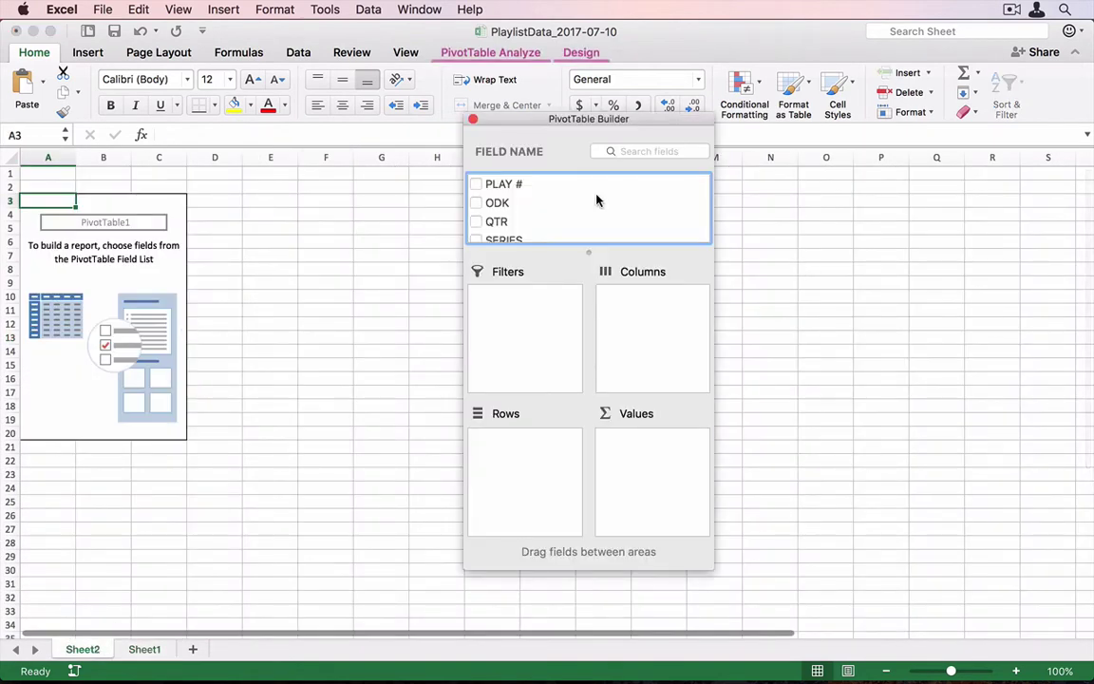
{"action": "right_click", "coordinate": [151, 256]}
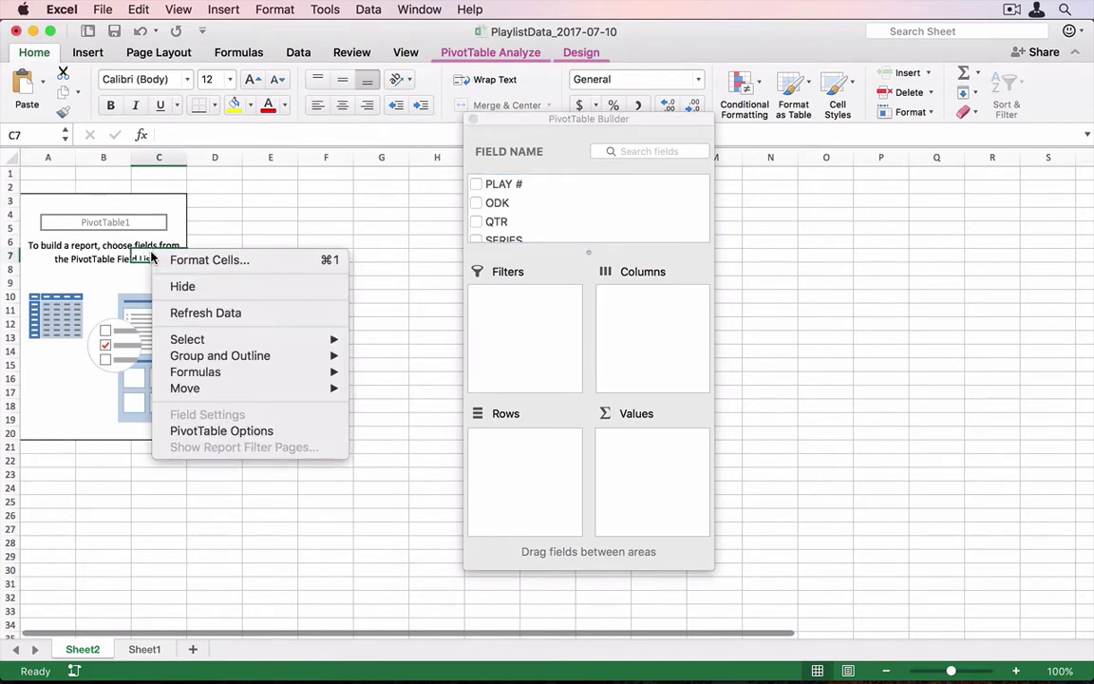
{"action": "left_click", "coordinate": [193, 314]}
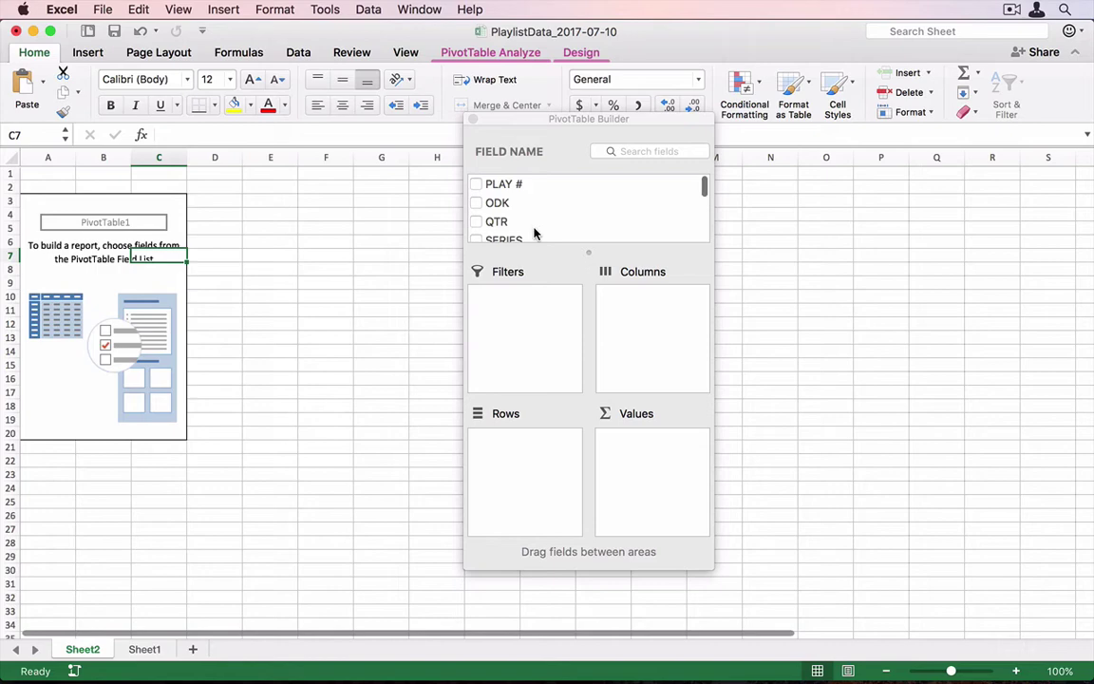
{"action": "scroll", "coordinate": [541, 230], "scroll_direction": "down", "scroll_amount": 5}
{"action": "scroll", "coordinate": [542, 230], "scroll_direction": "up", "scroll_amount": 5}
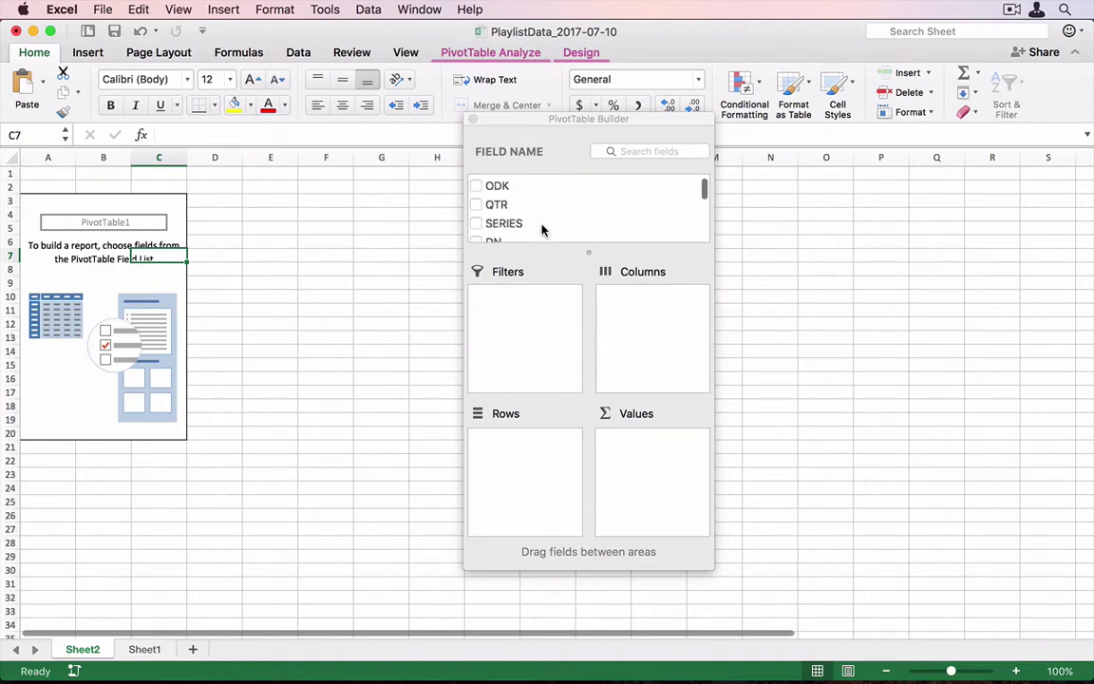
{"action": "scroll", "coordinate": [541, 229], "scroll_direction": "up", "scroll_amount": 1}
{"action": "scroll", "coordinate": [541, 230], "scroll_direction": "down", "scroll_amount": 5}
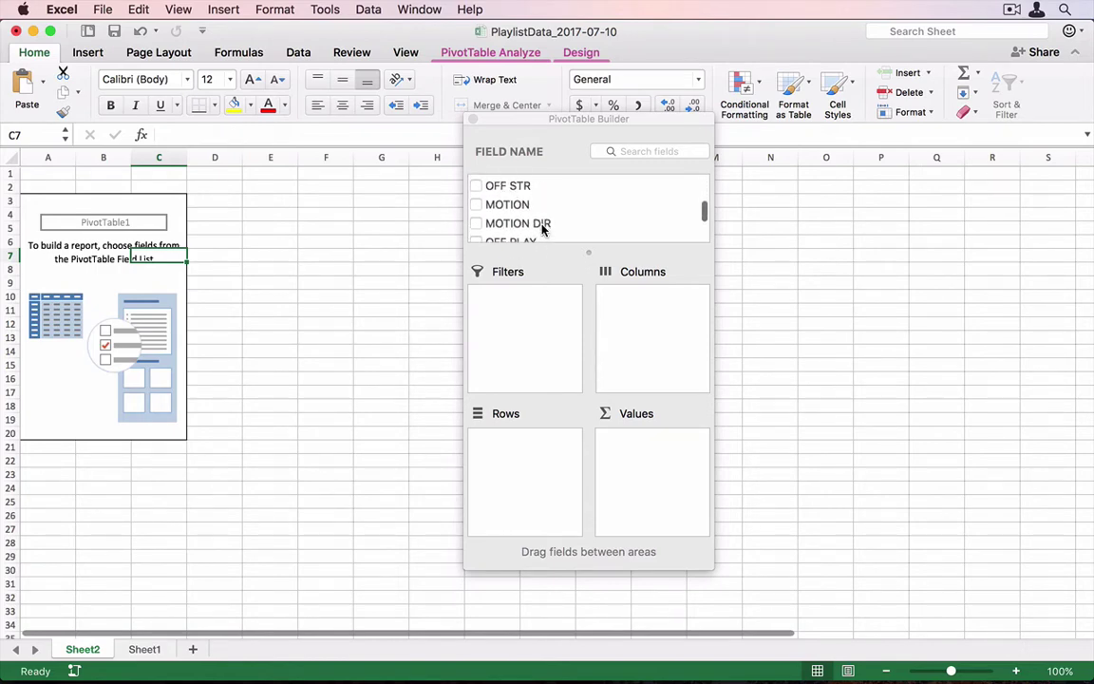
{"action": "scroll", "coordinate": [543, 229], "scroll_direction": "down", "scroll_amount": 2}
{"action": "scroll", "coordinate": [537, 237], "scroll_direction": "up", "scroll_amount": 2}
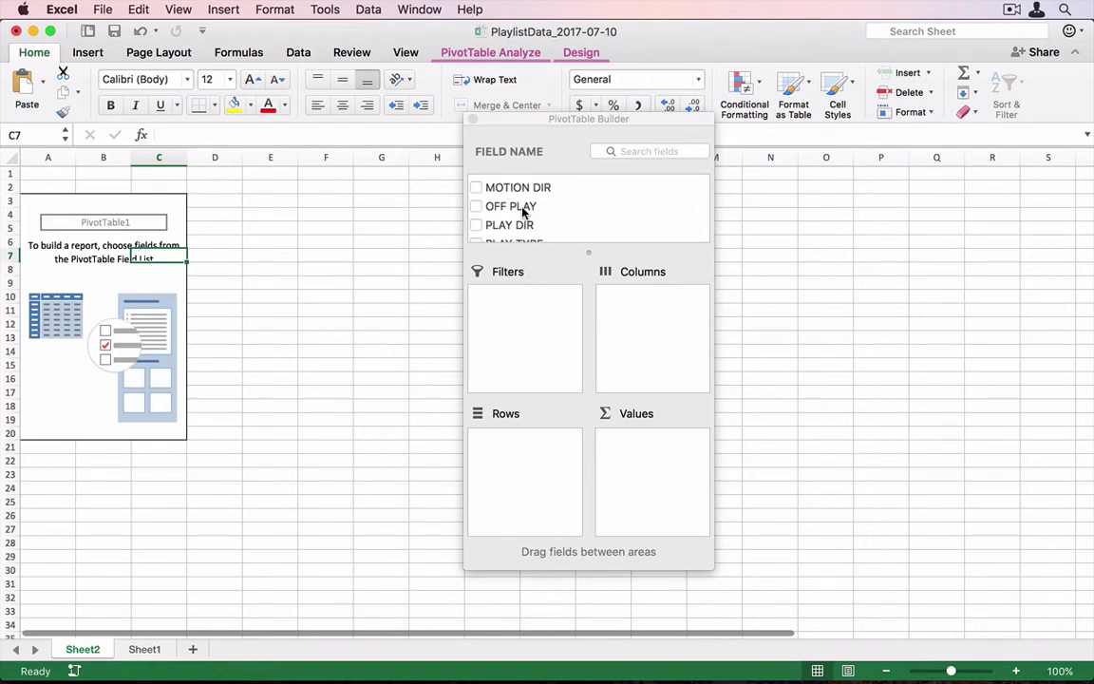
Add OFF PLAY to the pivot rows and check the 46 DOWN and 47 DOWN labels.
{"action": "left_click_drag", "start_coordinate": [521, 211], "coordinate": [520, 462]}
{"action": "scroll", "coordinate": [34, 424], "scroll_direction": "down", "scroll_amount": 10}
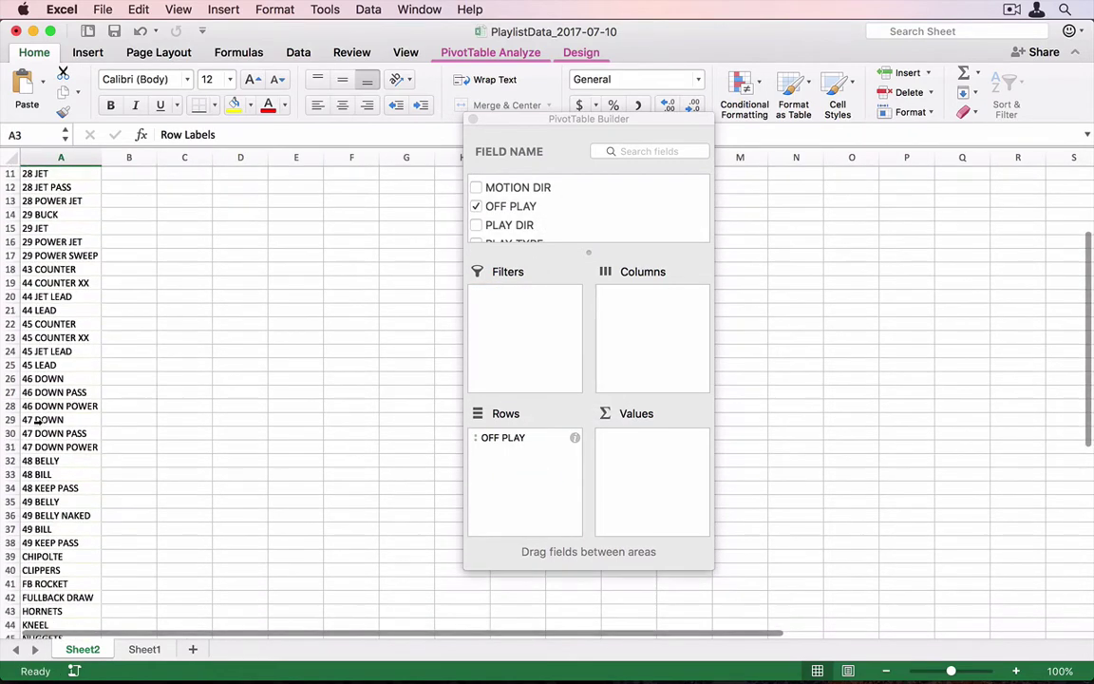
{"action": "scroll", "coordinate": [34, 424], "scroll_direction": "up", "scroll_amount": 8}
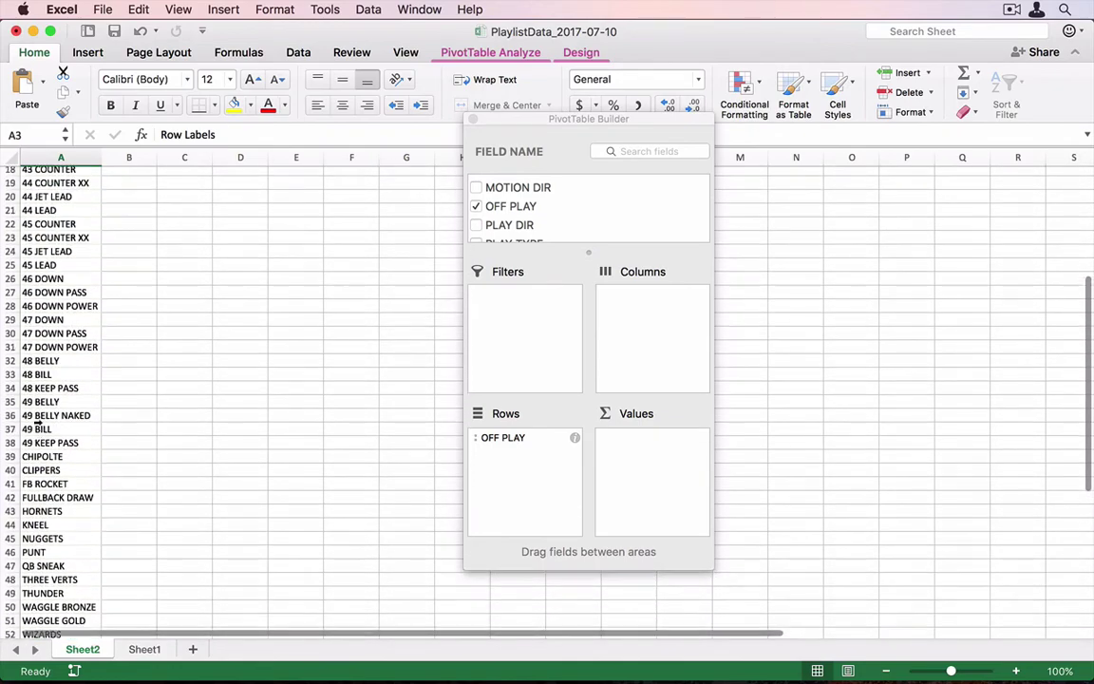
{"action": "scroll", "coordinate": [38, 421], "scroll_direction": "up", "scroll_amount": 2}
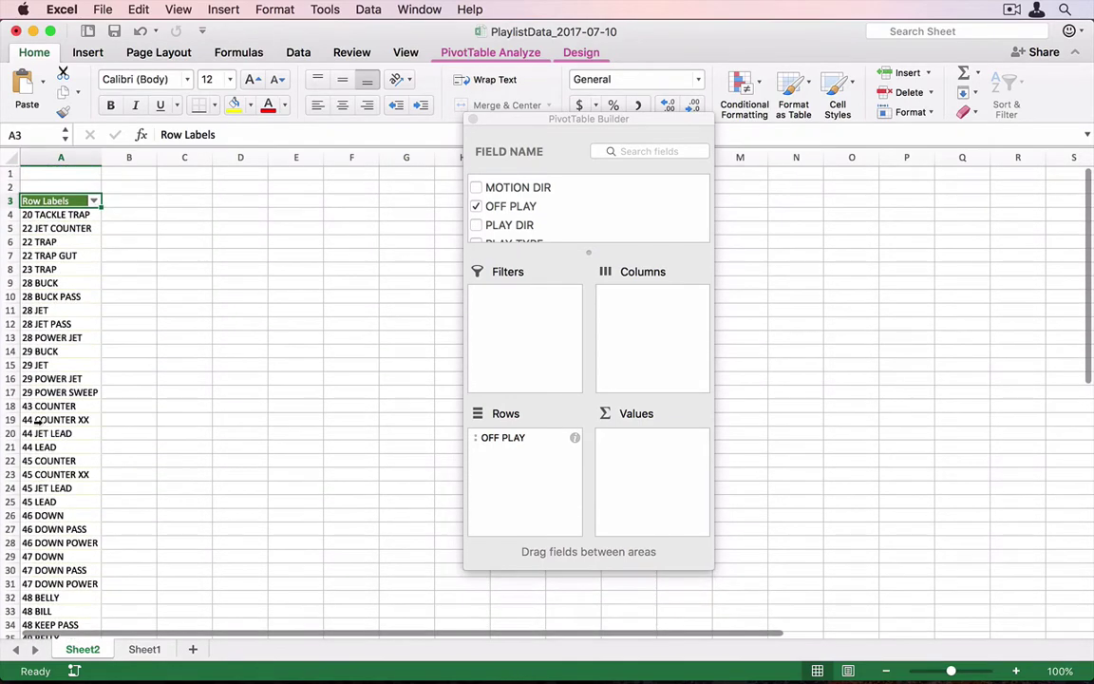
{"action": "scroll", "coordinate": [35, 421], "scroll_direction": "down", "scroll_amount": 2}
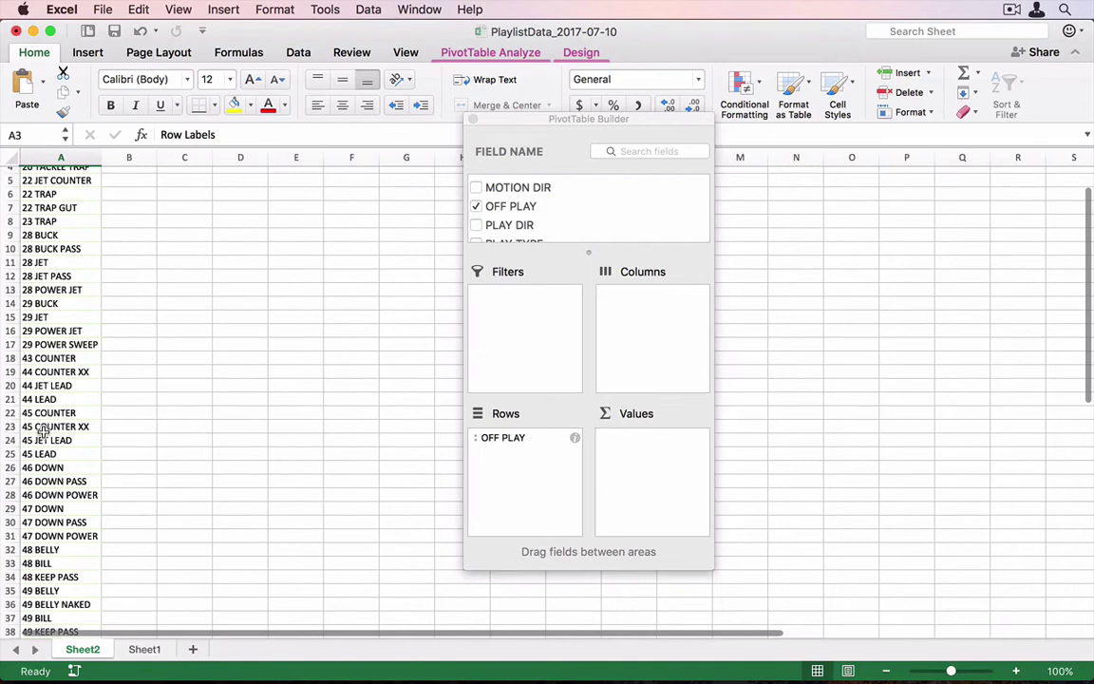
{"action": "scroll", "coordinate": [56, 458], "scroll_direction": "down", "scroll_amount": 1}
{"action": "left_click", "coordinate": [45, 458]}
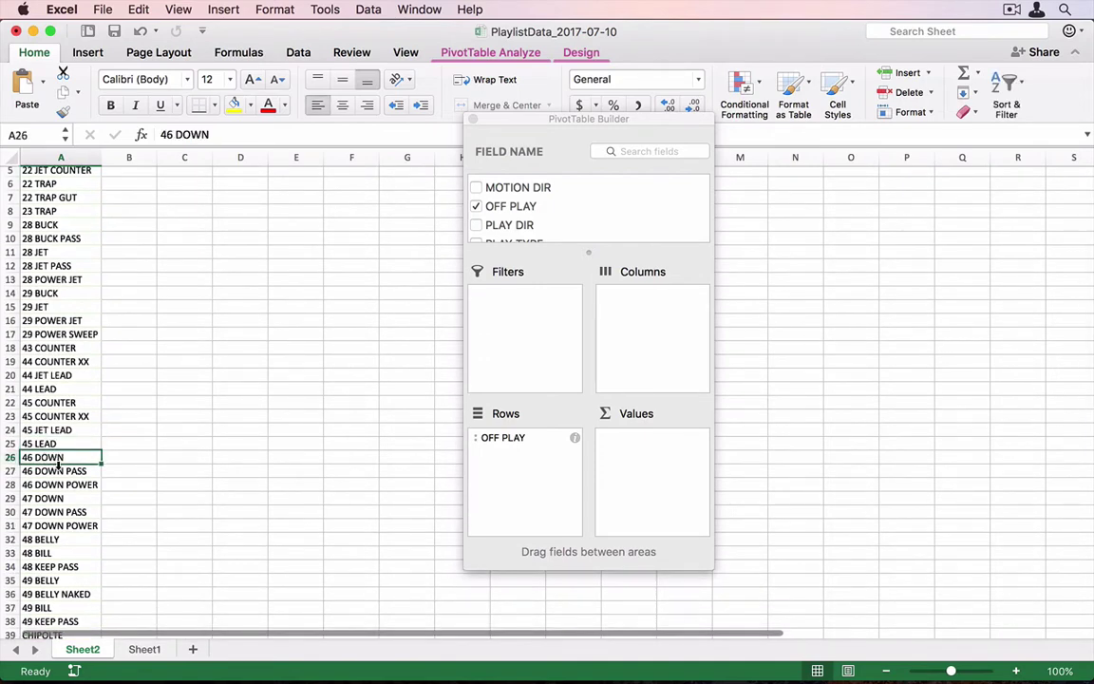
{"action": "left_click", "coordinate": [57, 499]}
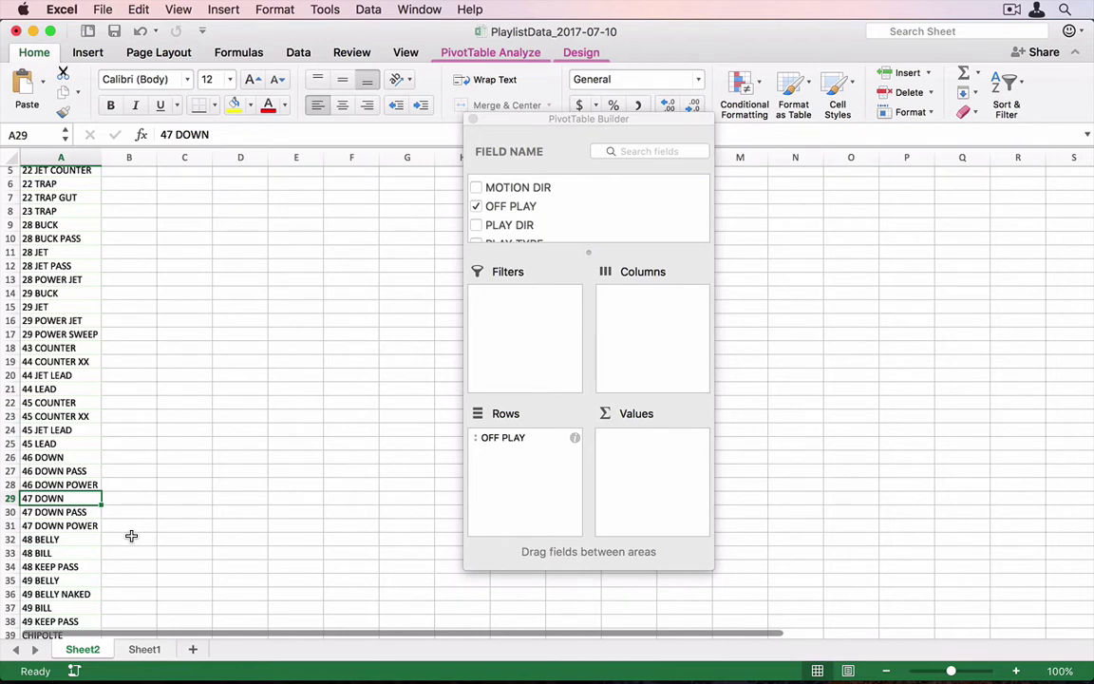
{"action": "scroll", "coordinate": [571, 220], "scroll_direction": "down", "scroll_amount": 5}
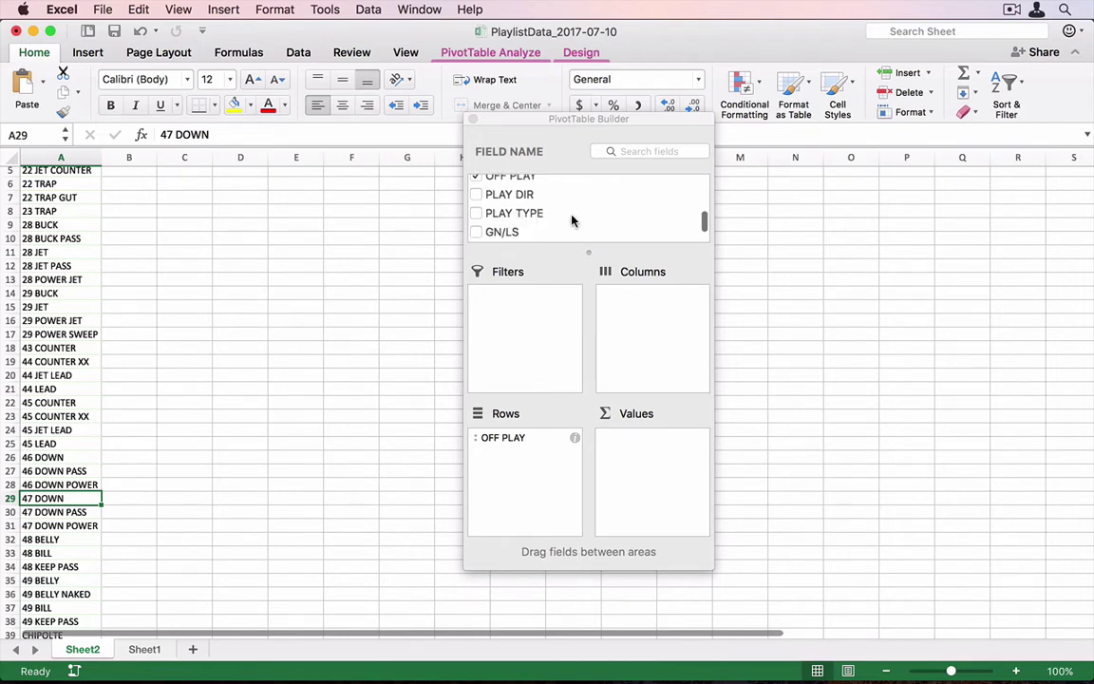
Add Effective under OFF PLAY in Rows and ODK as a count in Values.
{"action": "left_click", "coordinate": [492, 196]}
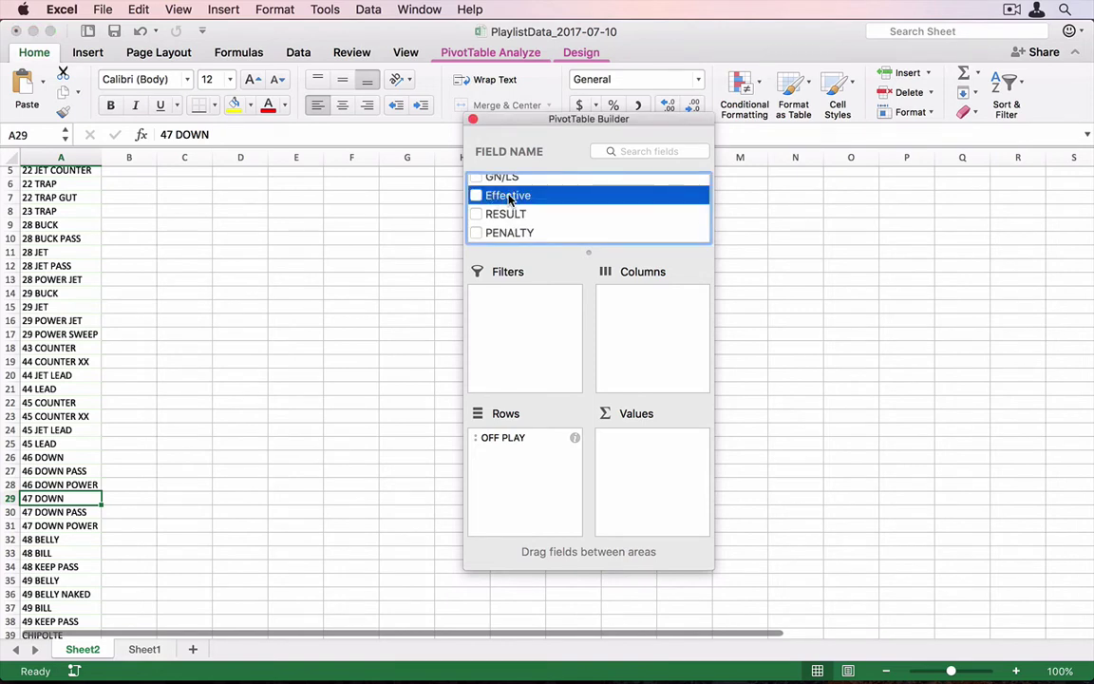
{"action": "left_click_drag", "start_coordinate": [510, 197], "coordinate": [532, 448]}
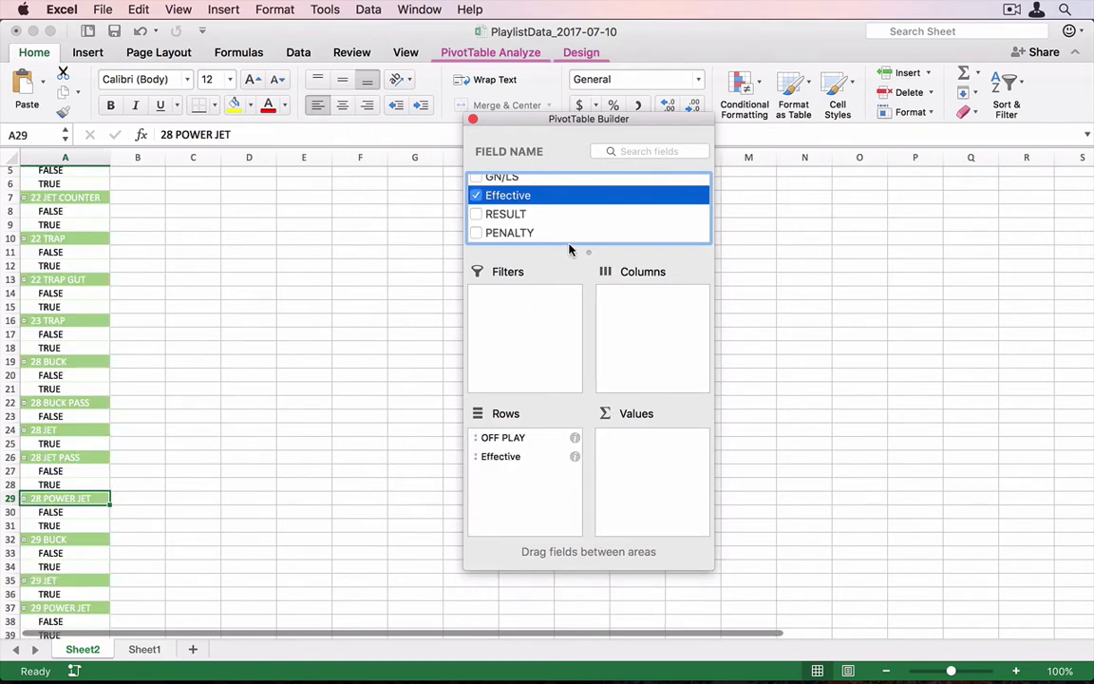
{"action": "scroll", "coordinate": [567, 196], "scroll_direction": "up", "scroll_amount": 10}
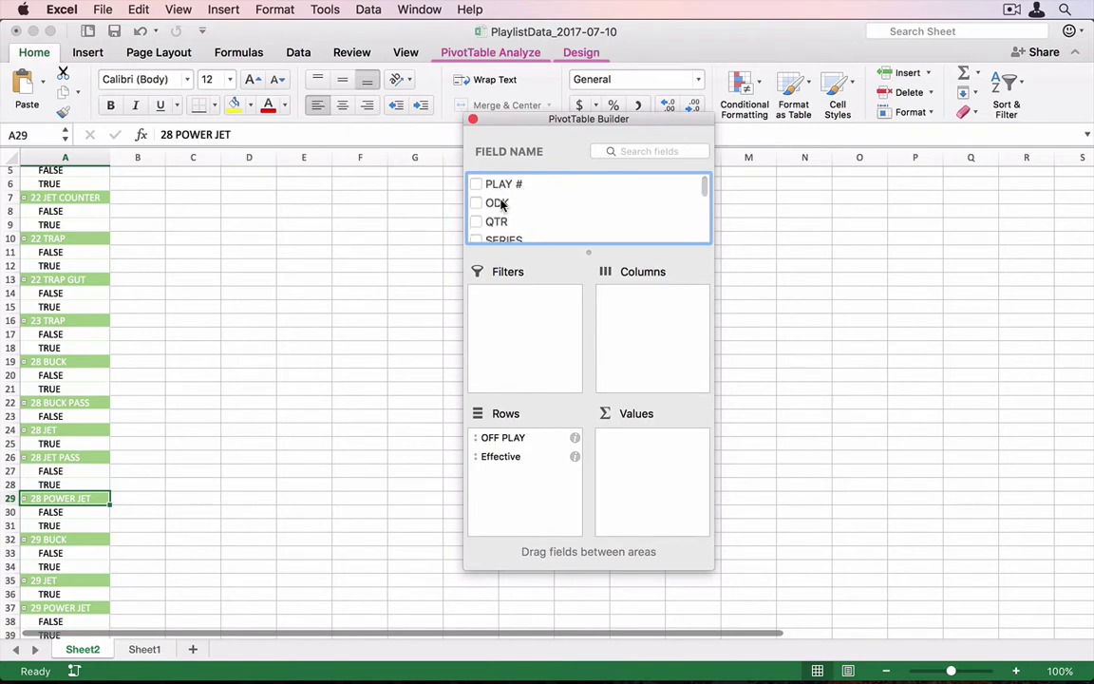
{"action": "left_click_drag", "start_coordinate": [502, 204], "coordinate": [653, 462]}
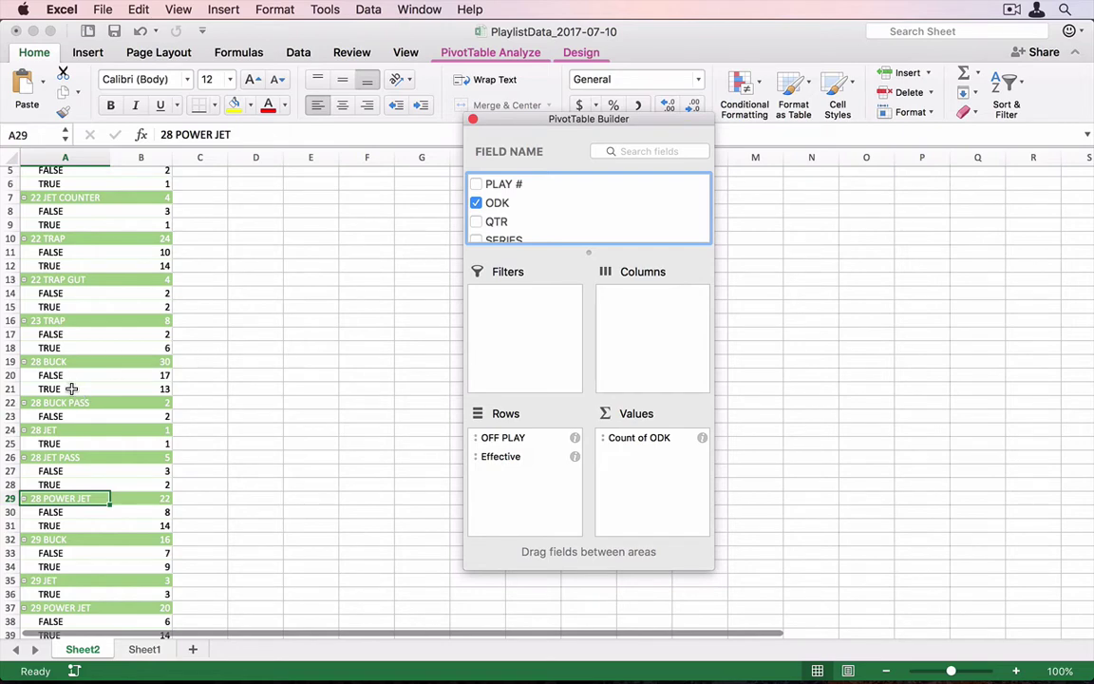
Zoom the sheet to 200%.
{"action": "left_click", "coordinate": [408, 56]}
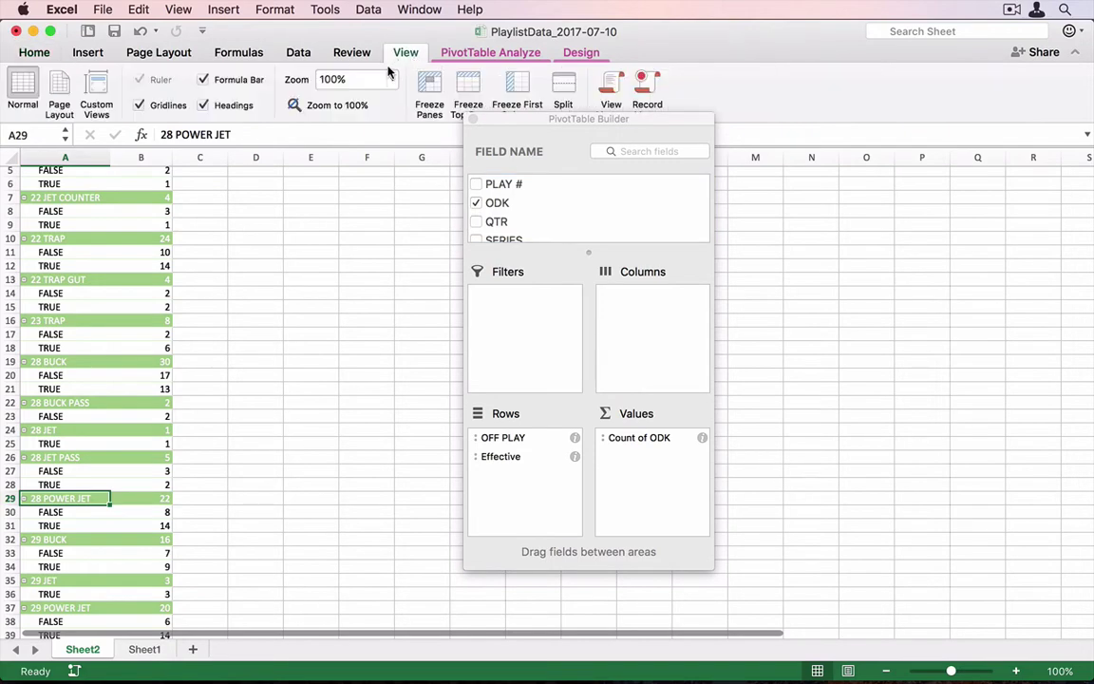
{"action": "left_click", "coordinate": [392, 81]}
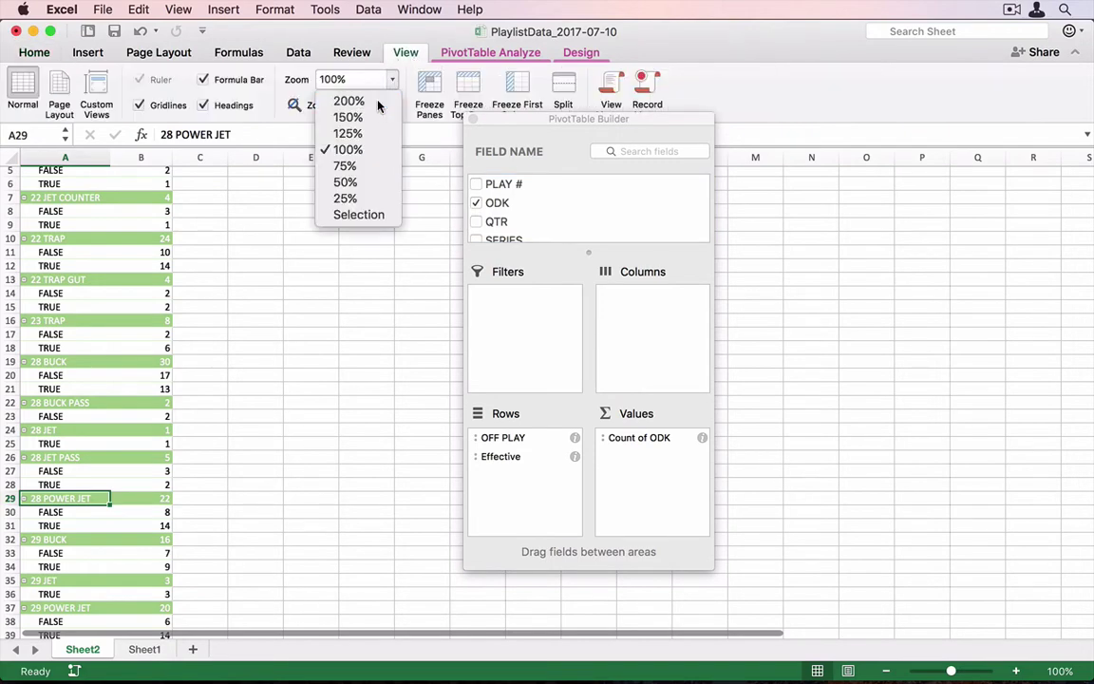
{"action": "left_click", "coordinate": [344, 100]}
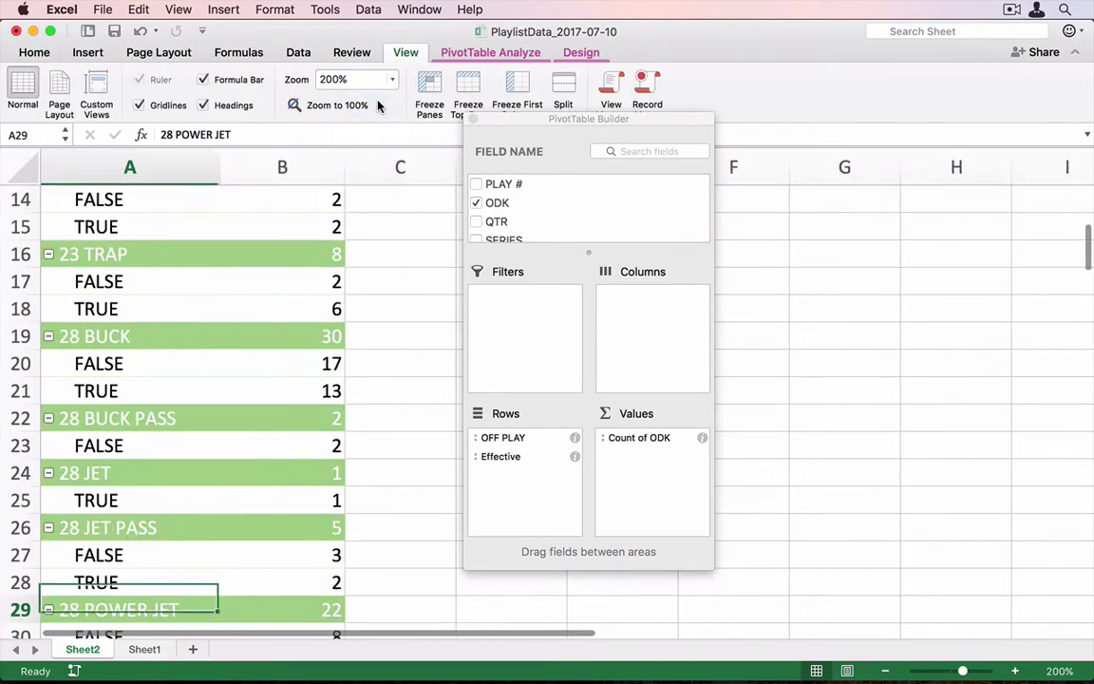
Check counts such as 28 BUCK (17 FALSE, 13 TRUE) and 23 TRAP (6 TRUE).
{"action": "left_click", "coordinate": [266, 358]}
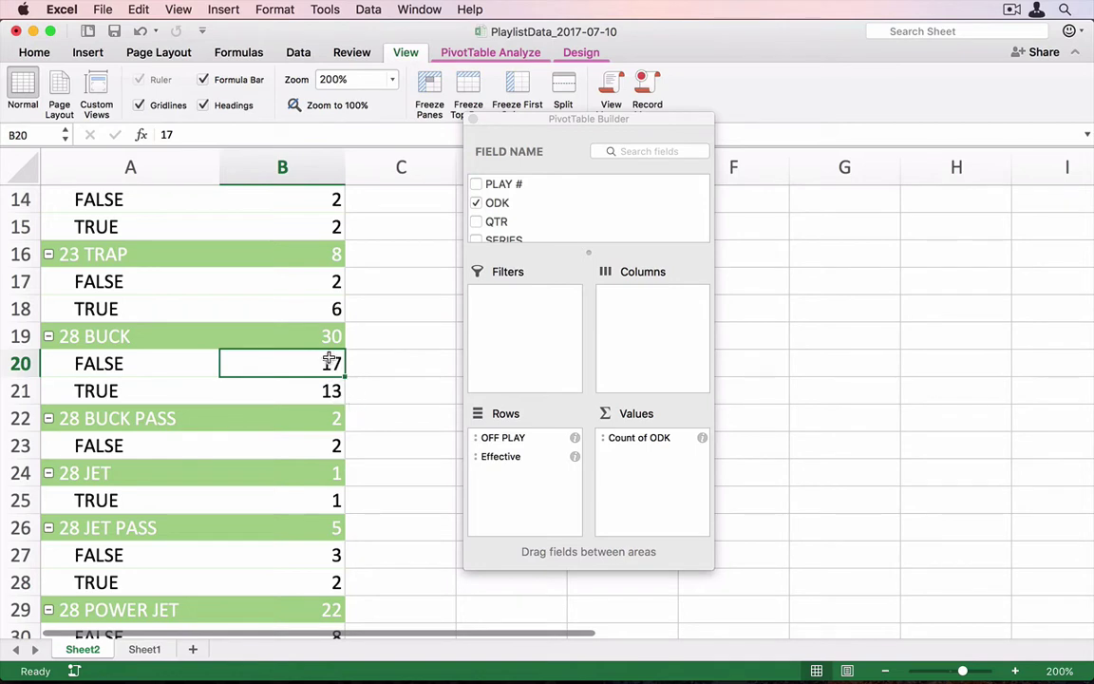
{"action": "left_click", "coordinate": [325, 391]}
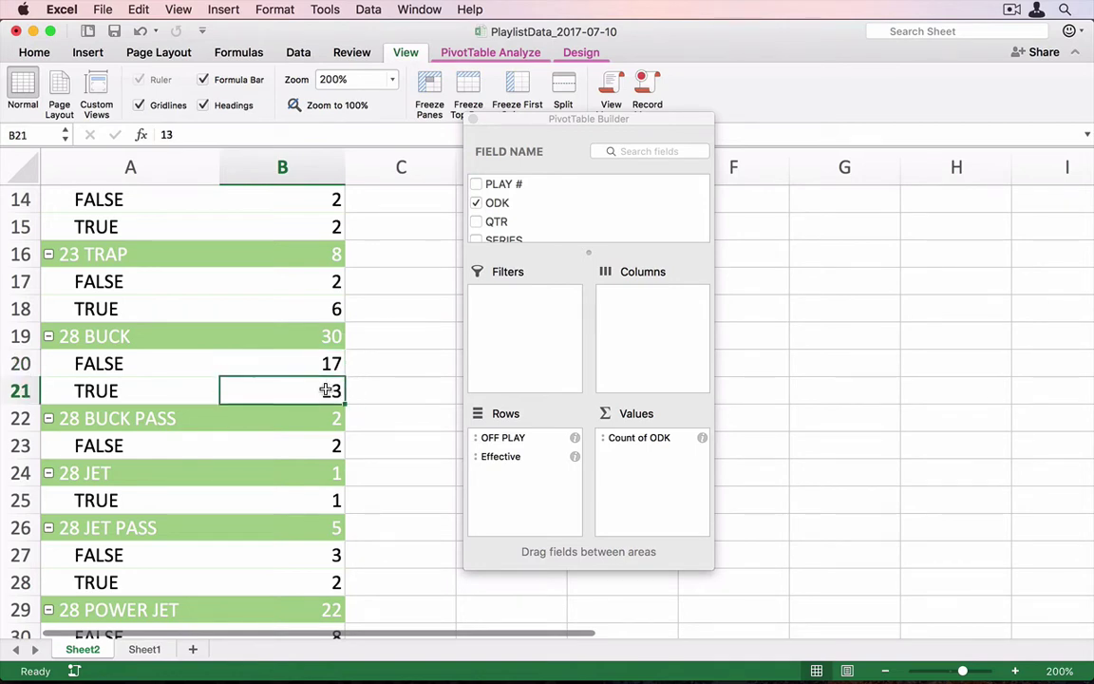
{"action": "scroll", "coordinate": [326, 390], "scroll_direction": "up", "scroll_amount": 4}
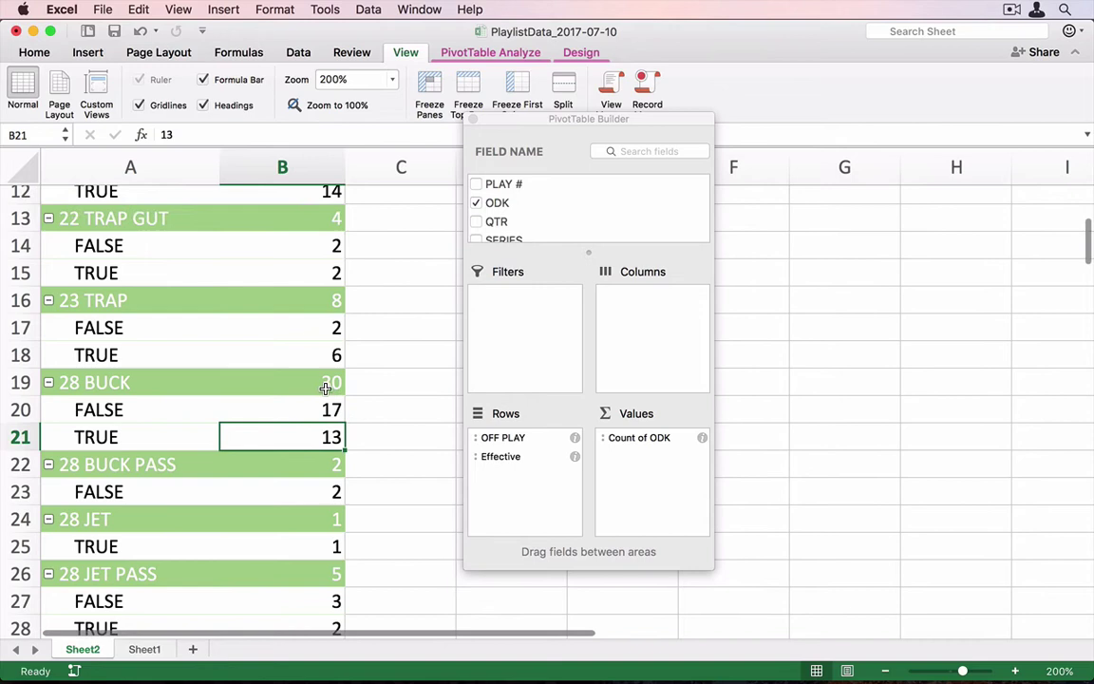
{"action": "left_click", "coordinate": [325, 403]}
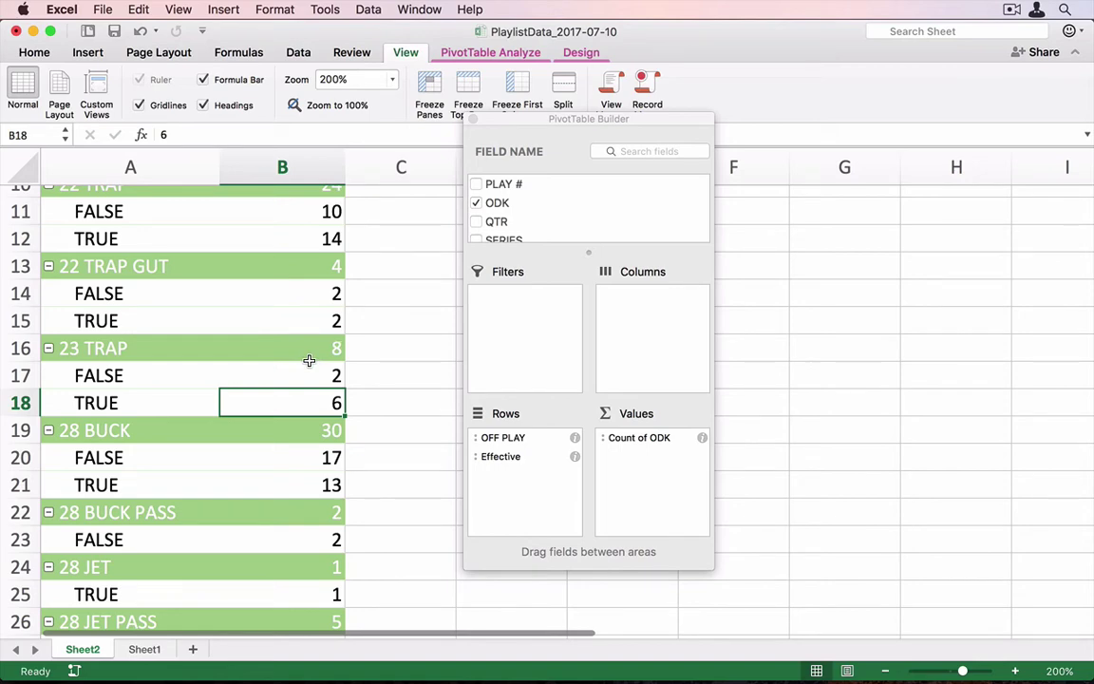
{"action": "scroll", "coordinate": [295, 290], "scroll_direction": "up", "scroll_amount": 4}
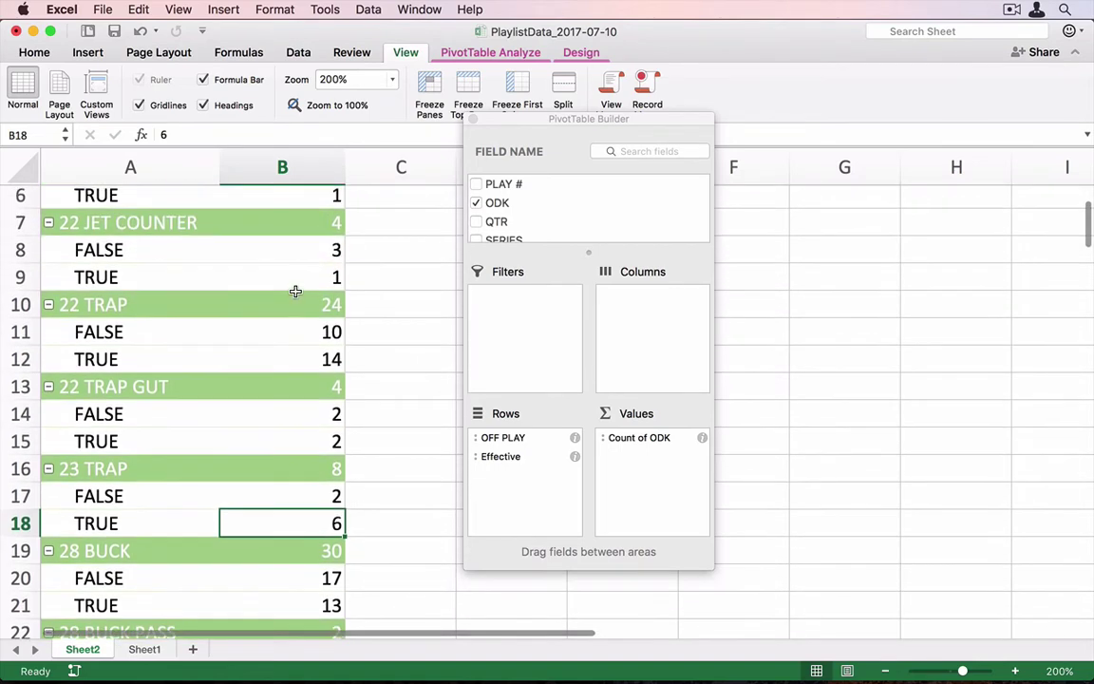
{"action": "scroll", "coordinate": [295, 291], "scroll_direction": "up", "scroll_amount": 2}
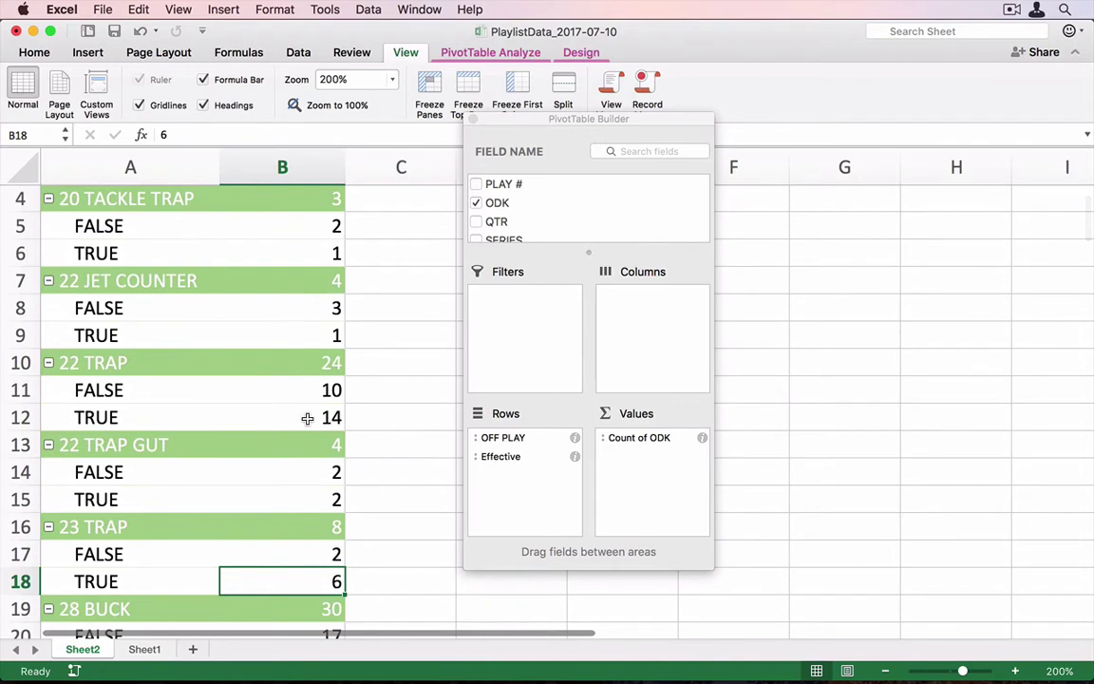
{"action": "scroll", "coordinate": [306, 419], "scroll_direction": "down", "scroll_amount": 1}
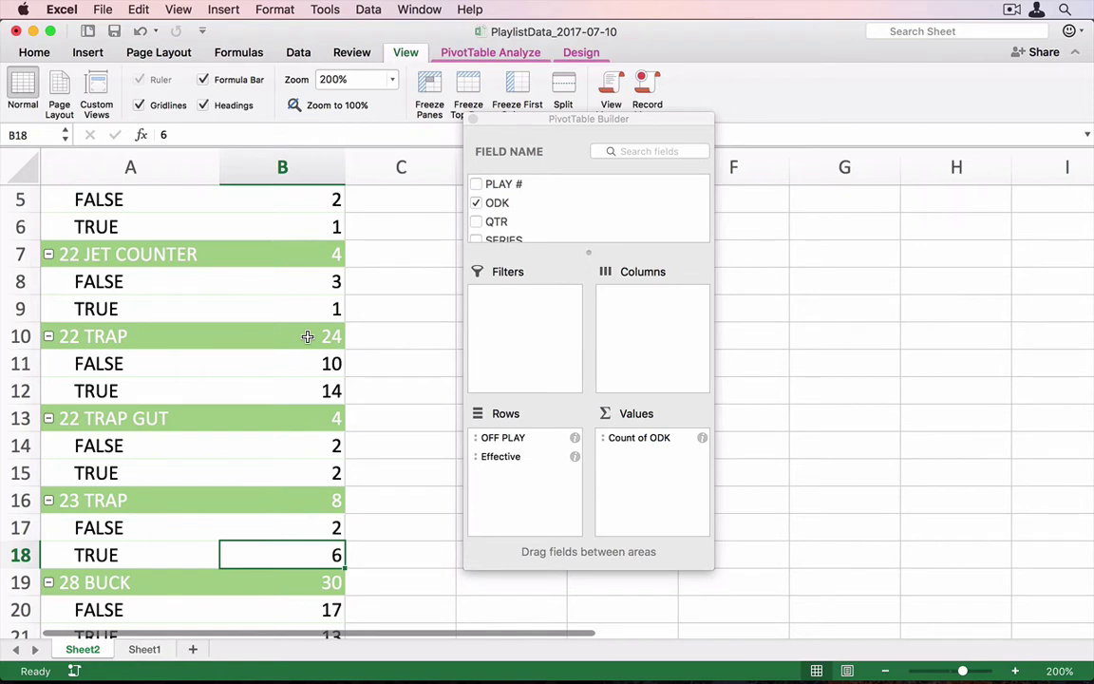
{"action": "scroll", "coordinate": [307, 336], "scroll_direction": "up", "scroll_amount": 4}
{"action": "scroll", "coordinate": [307, 336], "scroll_direction": "down", "scroll_amount": 20}
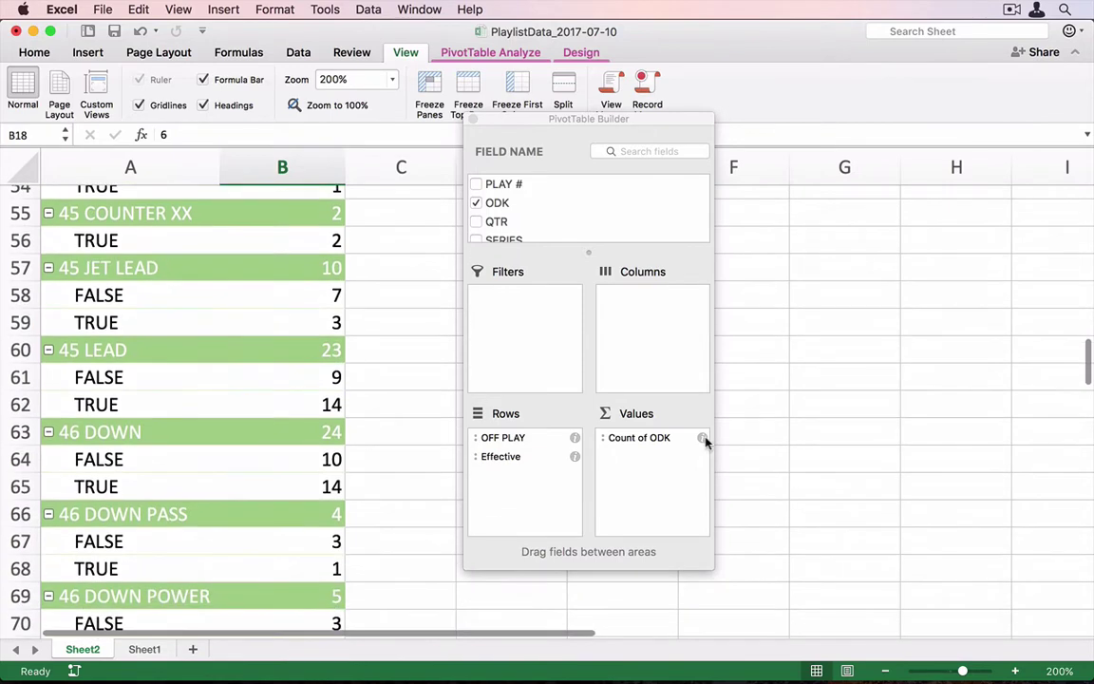
{"action": "scroll", "coordinate": [203, 403], "scroll_direction": "down", "scroll_amount": 2}
{"action": "scroll", "coordinate": [203, 403], "scroll_direction": "down", "scroll_amount": 2}
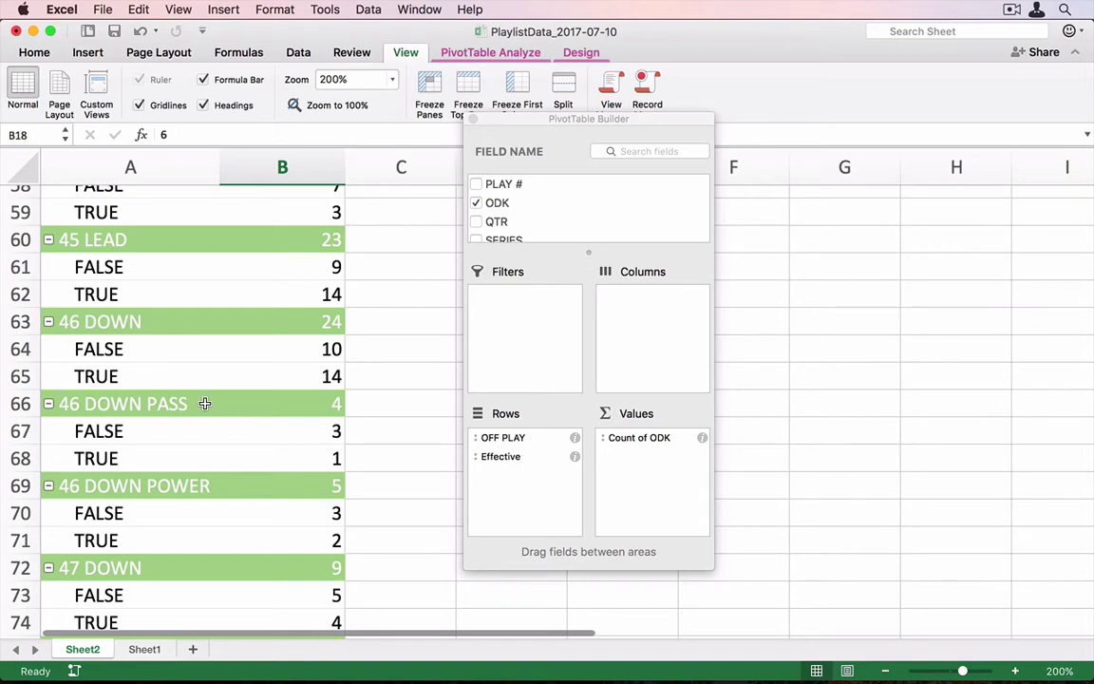
Move the Effective field from the pivot's Rows into Columns.
{"action": "left_click", "coordinate": [702, 437]}
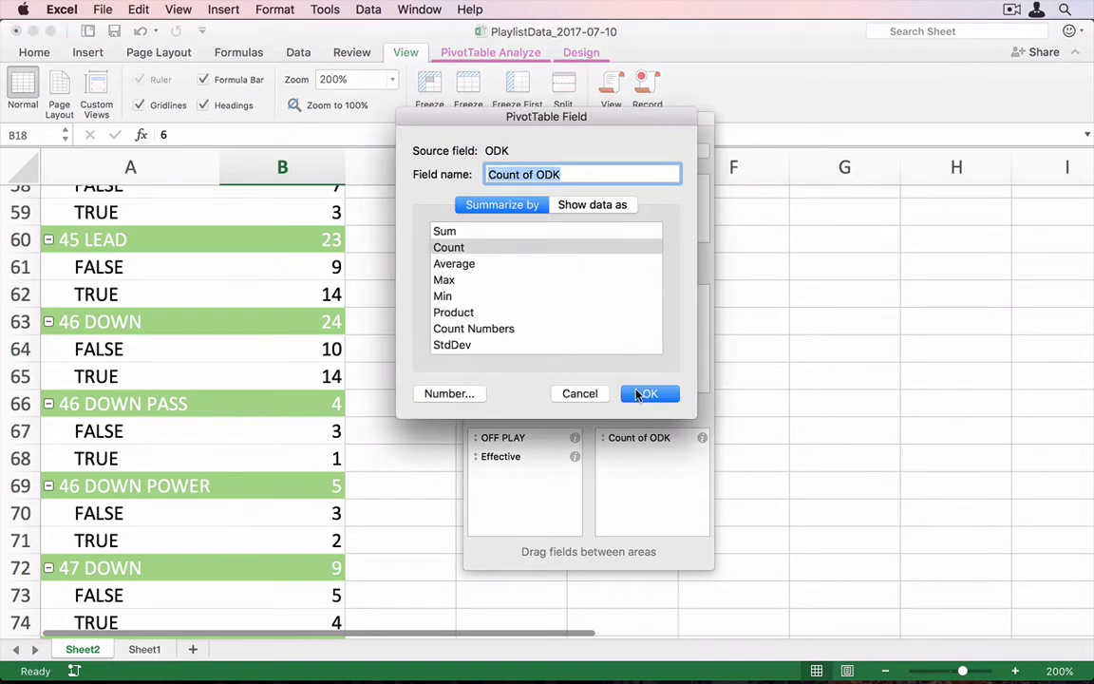
{"action": "left_click", "coordinate": [642, 393]}
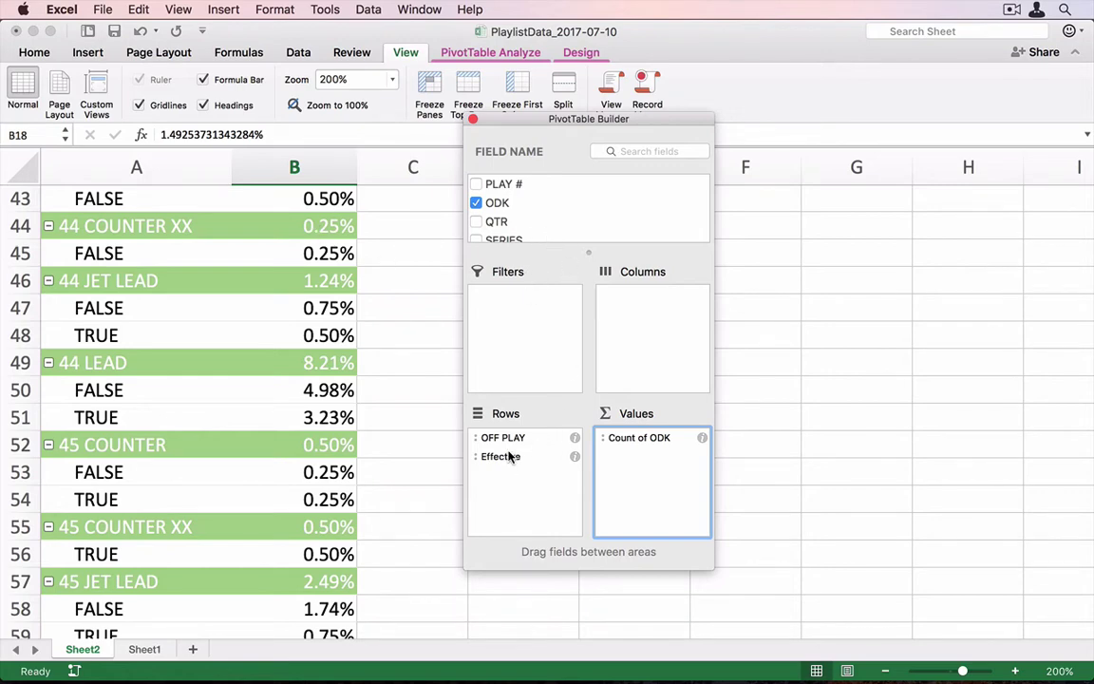
{"action": "left_click_drag", "start_coordinate": [510, 458], "coordinate": [667, 311]}
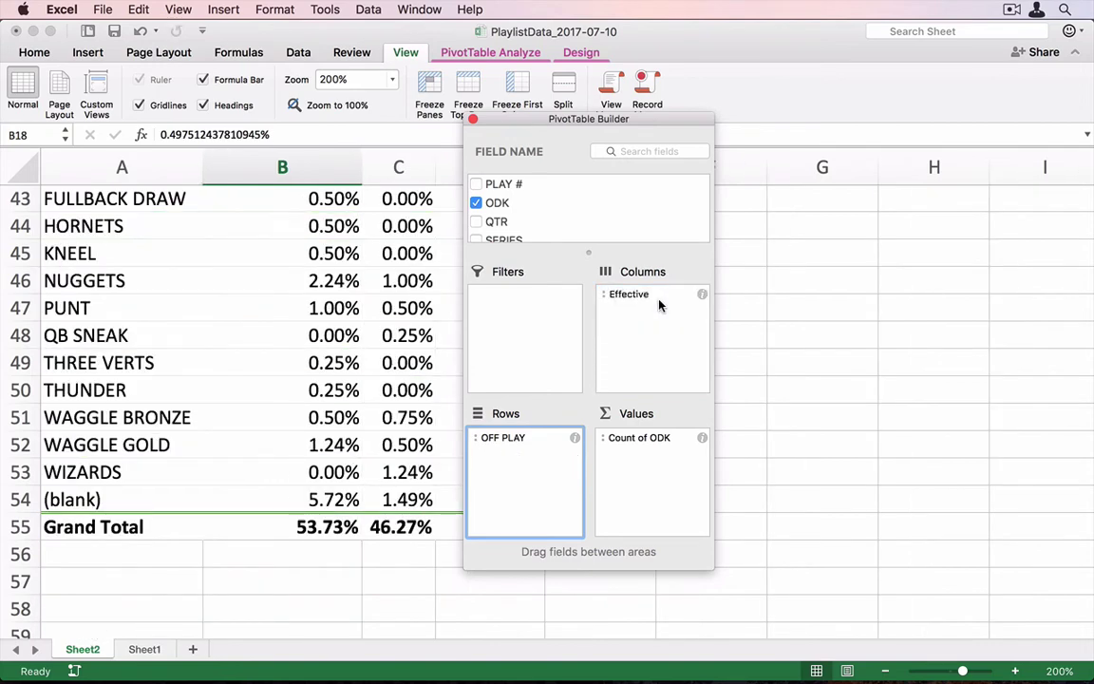
{"action": "scroll", "coordinate": [250, 279], "scroll_direction": "up", "scroll_amount": 15}
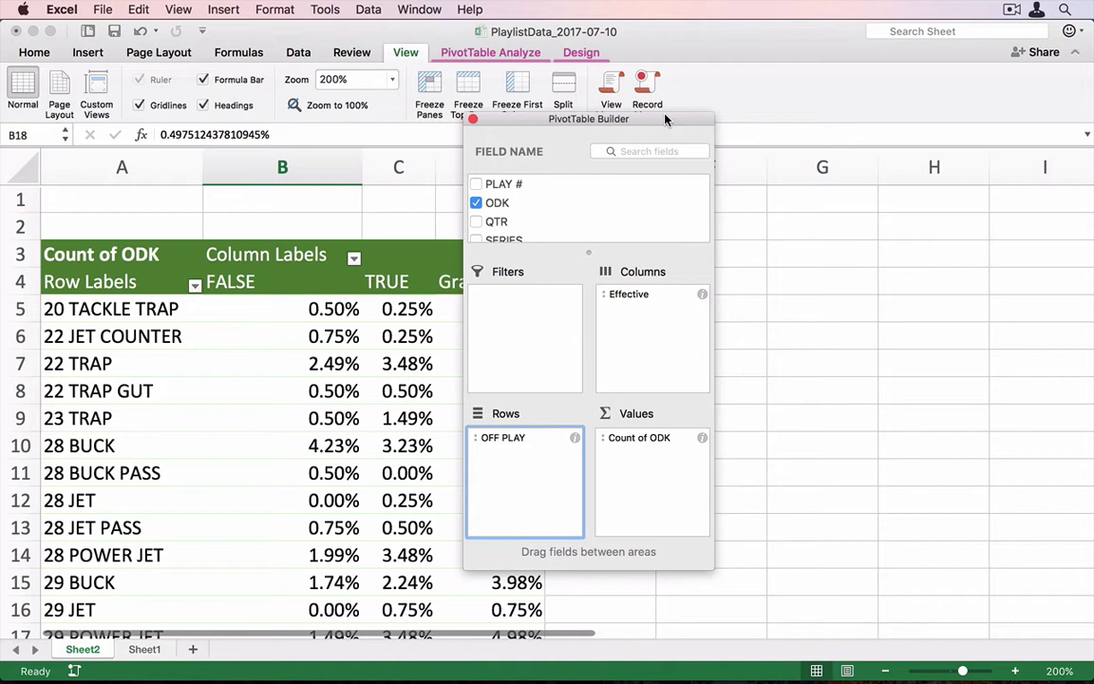
Show Count of ODK values as % of row, e.g. 28 BUCK 56.67% FALSE, 43.33% TRUE.
{"action": "left_click_drag", "start_coordinate": [539, 129], "coordinate": [765, 177]}
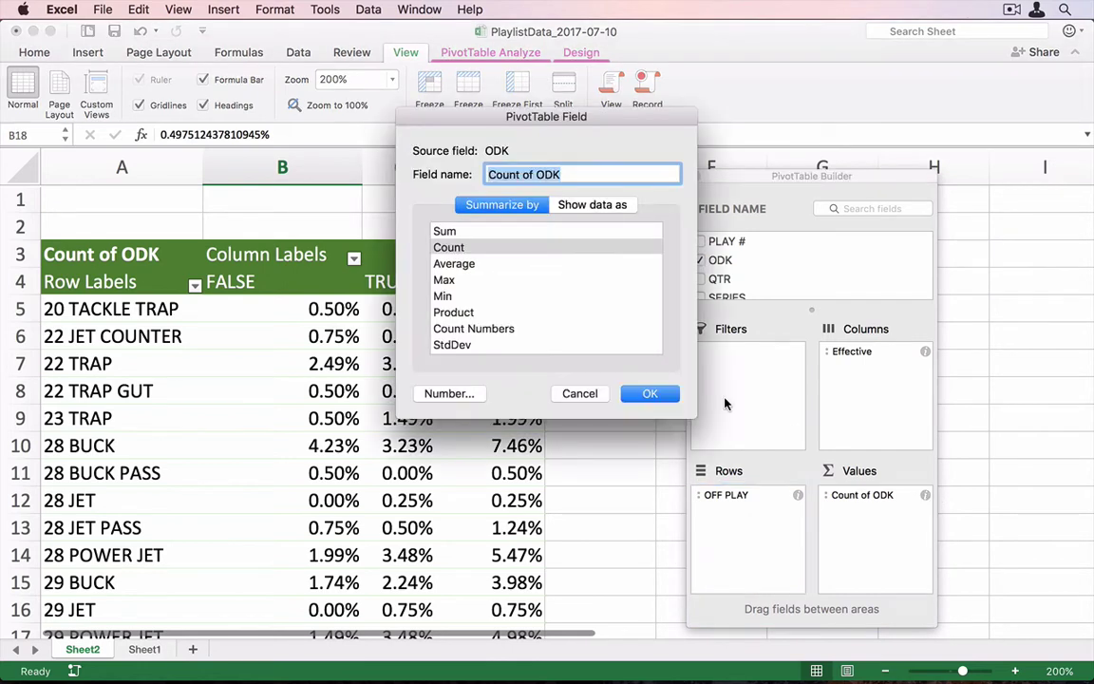
{"action": "left_click", "coordinate": [615, 203]}
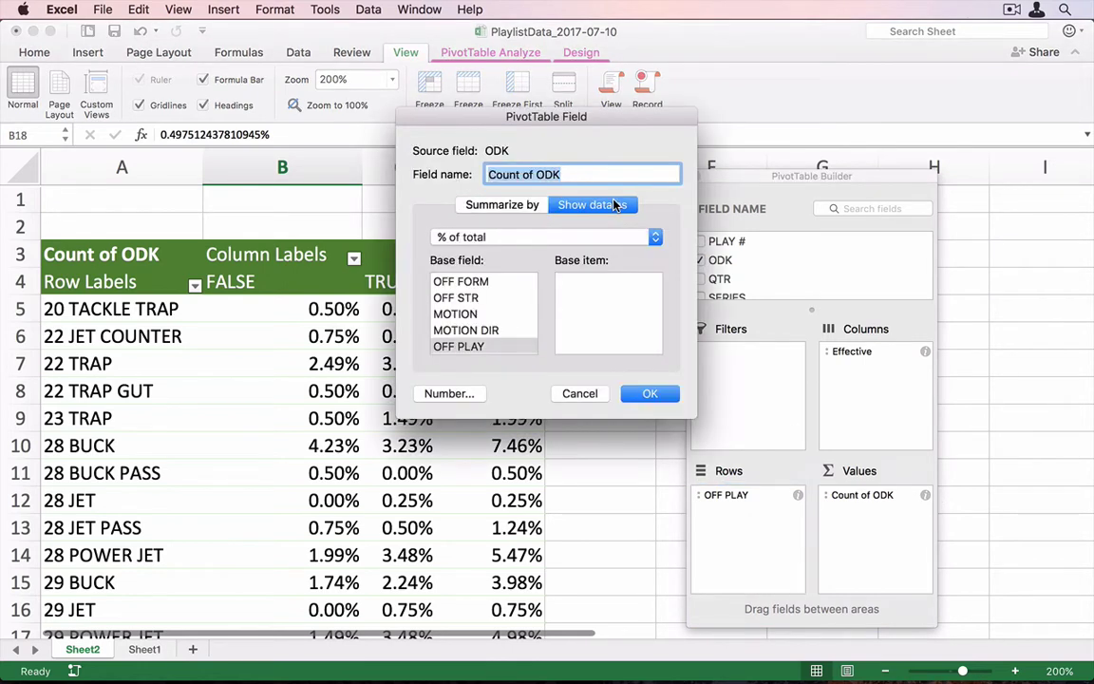
{"action": "left_click", "coordinate": [509, 238]}
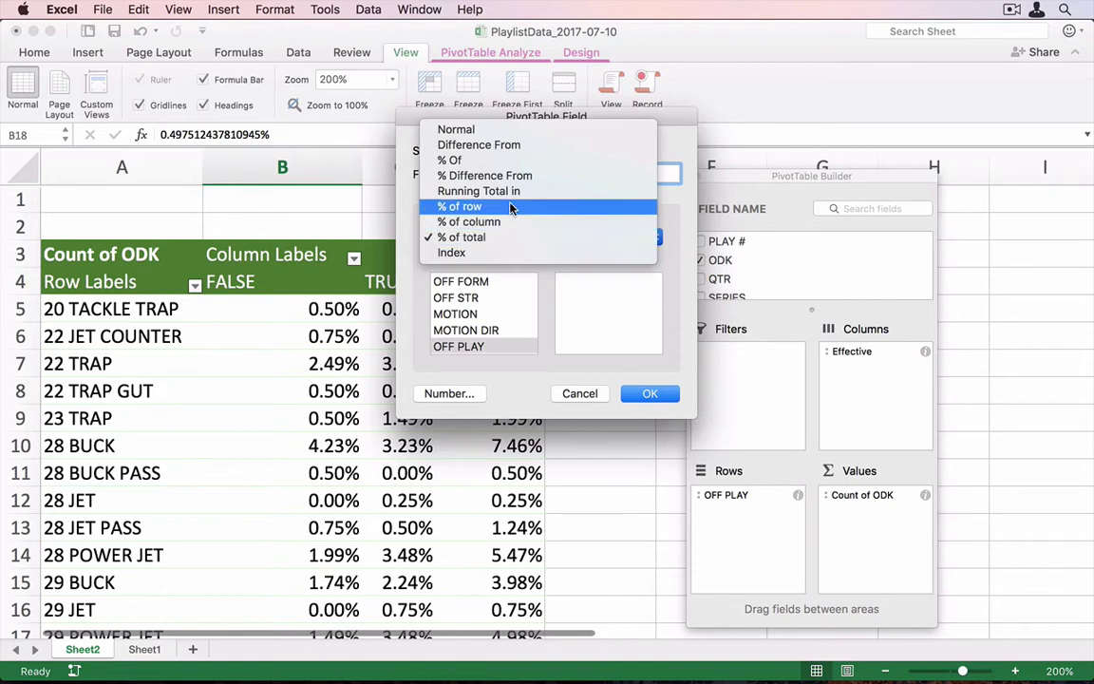
{"action": "left_click", "coordinate": [460, 206]}
{"action": "left_click", "coordinate": [653, 394]}
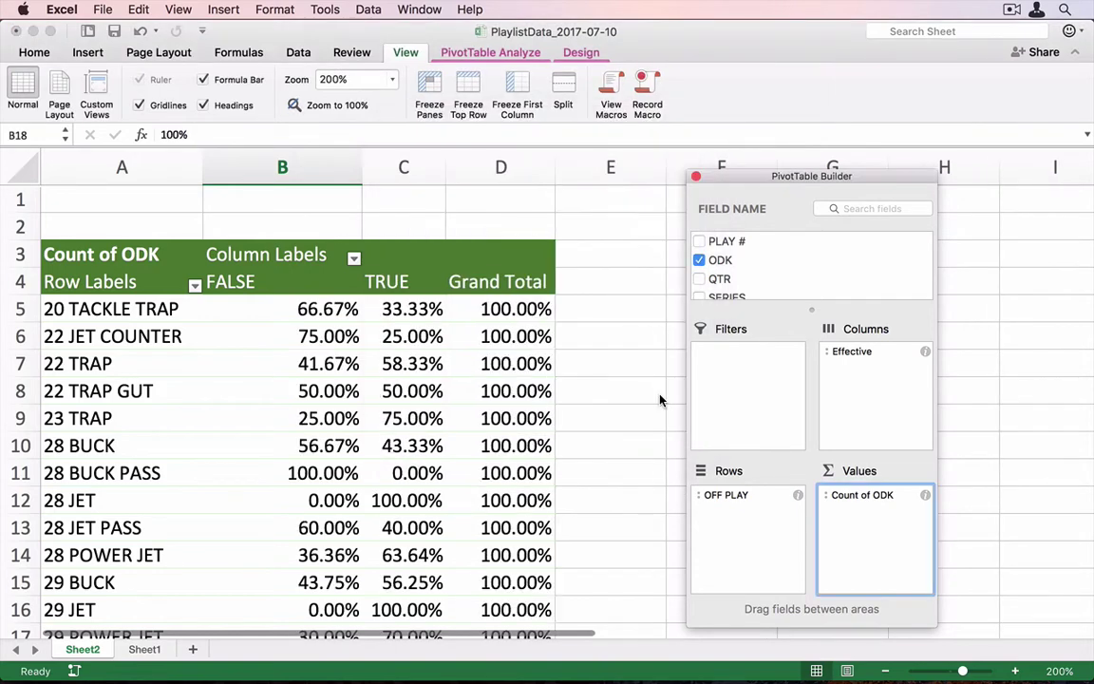
{"action": "scroll", "coordinate": [402, 484], "scroll_direction": "down", "scroll_amount": 1}
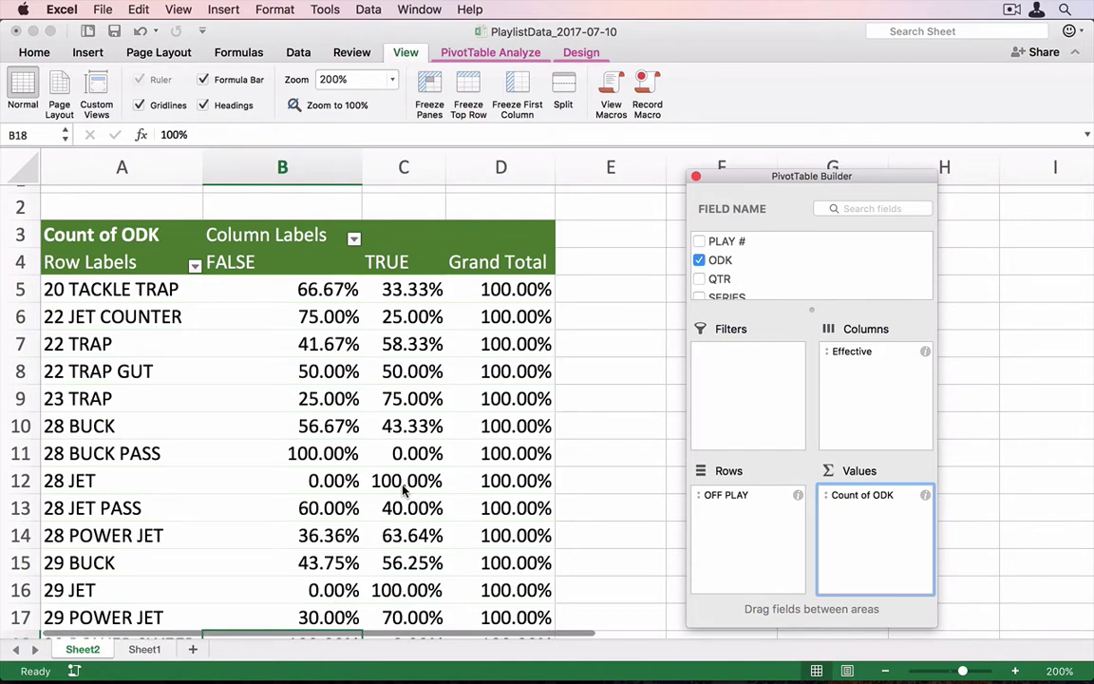
{"action": "scroll", "coordinate": [403, 489], "scroll_direction": "down", "scroll_amount": 5}
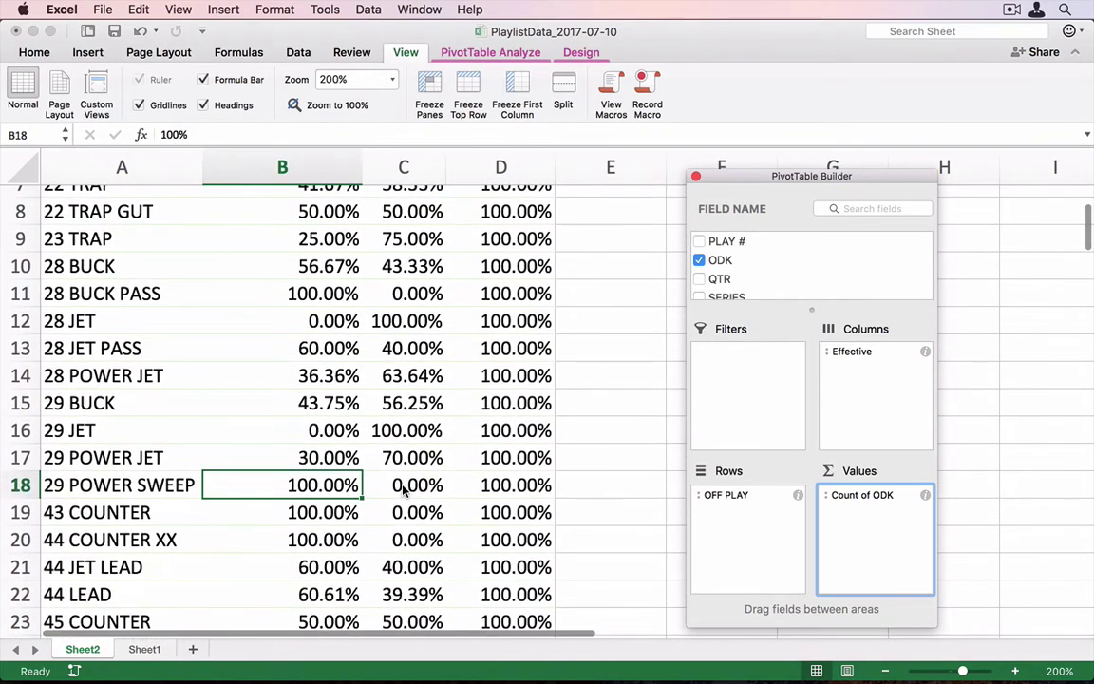
{"action": "scroll", "coordinate": [403, 489], "scroll_direction": "up", "scroll_amount": 6}
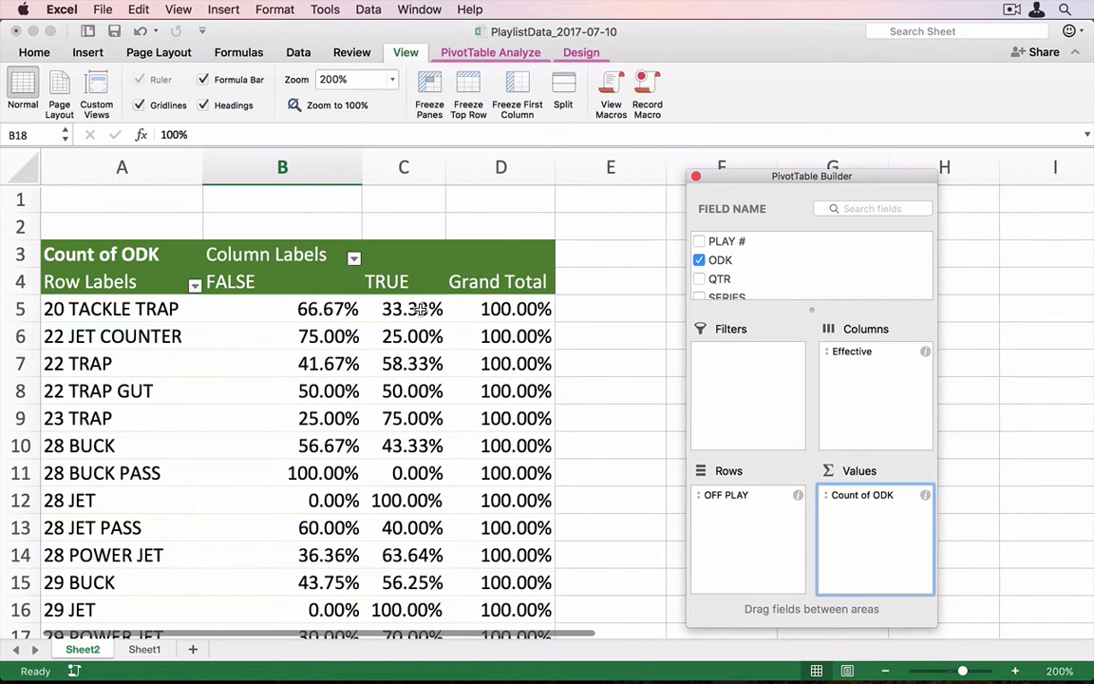
{"action": "scroll", "coordinate": [419, 309], "scroll_direction": "down", "scroll_amount": 3}
{"action": "scroll", "coordinate": [423, 316], "scroll_direction": "down", "scroll_amount": 3}
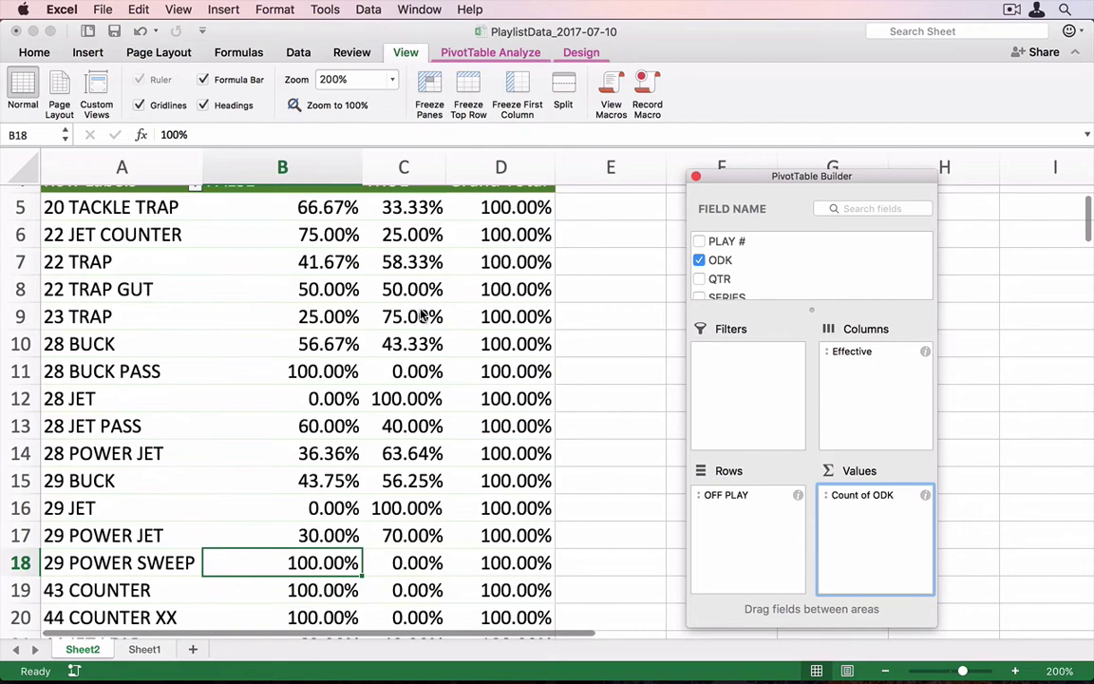
{"action": "scroll", "coordinate": [422, 316], "scroll_direction": "down", "scroll_amount": 3}
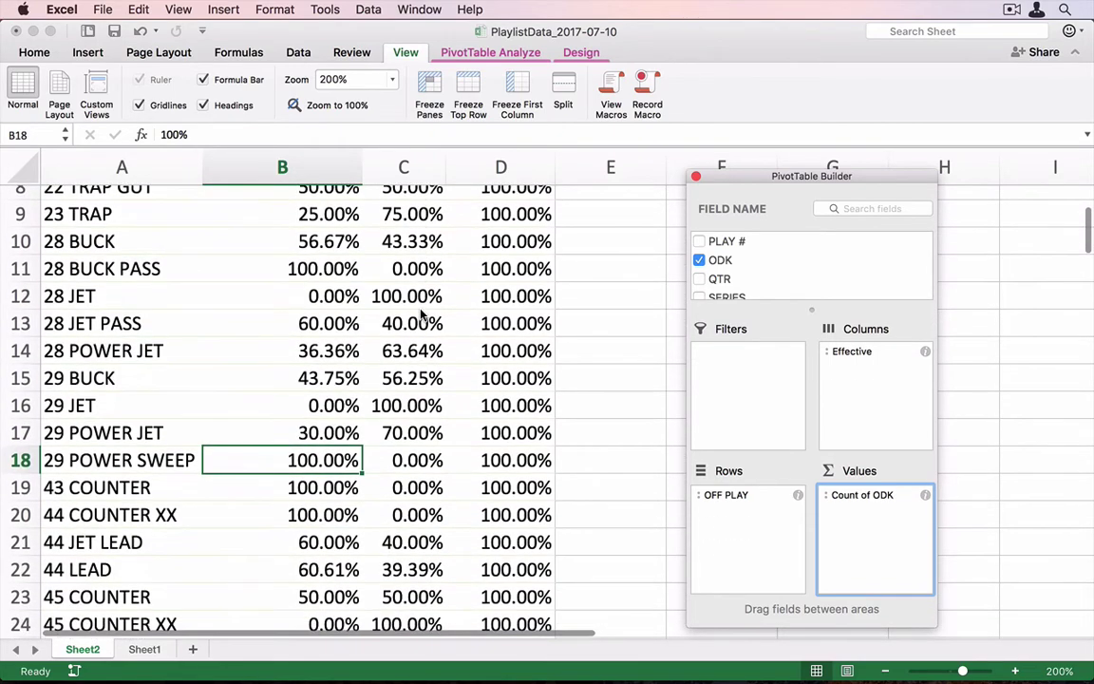
{"action": "scroll", "coordinate": [422, 316], "scroll_direction": "up", "scroll_amount": 4}
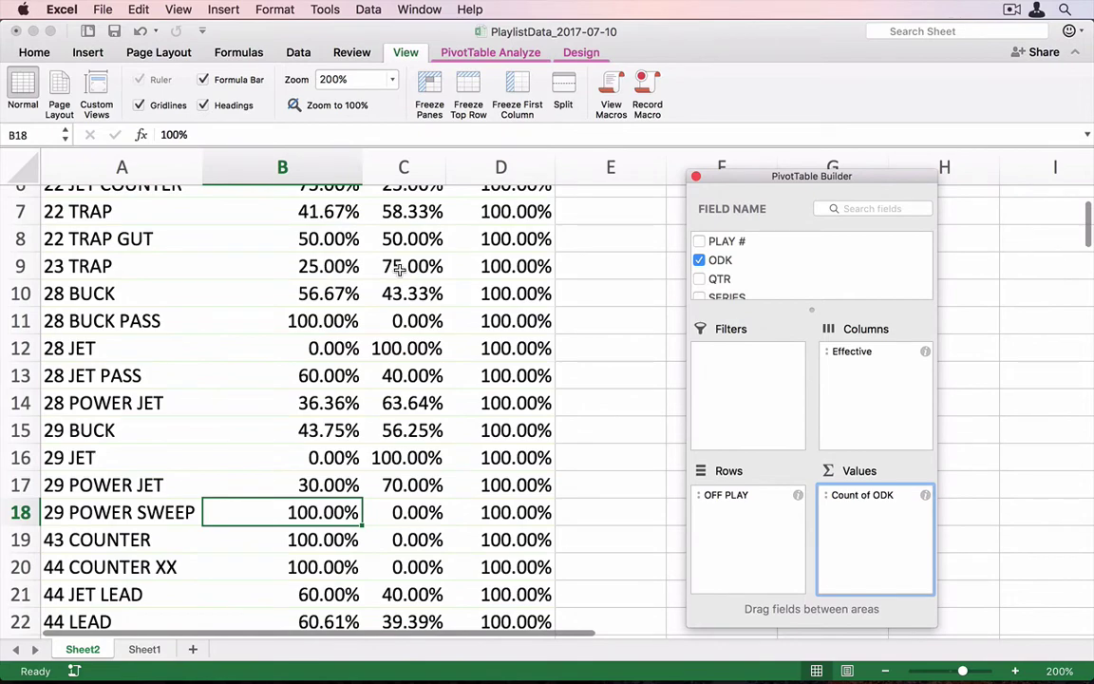
{"action": "scroll", "coordinate": [391, 276], "scroll_direction": "up", "scroll_amount": 2}
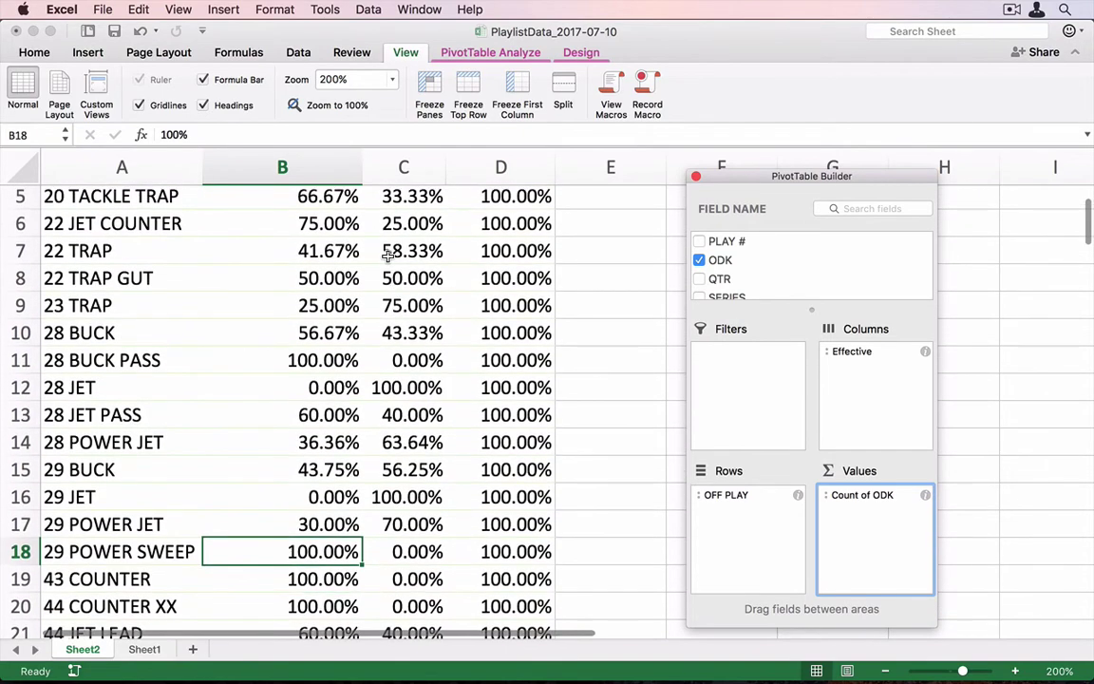
{"action": "scroll", "coordinate": [398, 280], "scroll_direction": "down", "scroll_amount": 12}
{"action": "scroll", "coordinate": [402, 298], "scroll_direction": "down", "scroll_amount": 12}
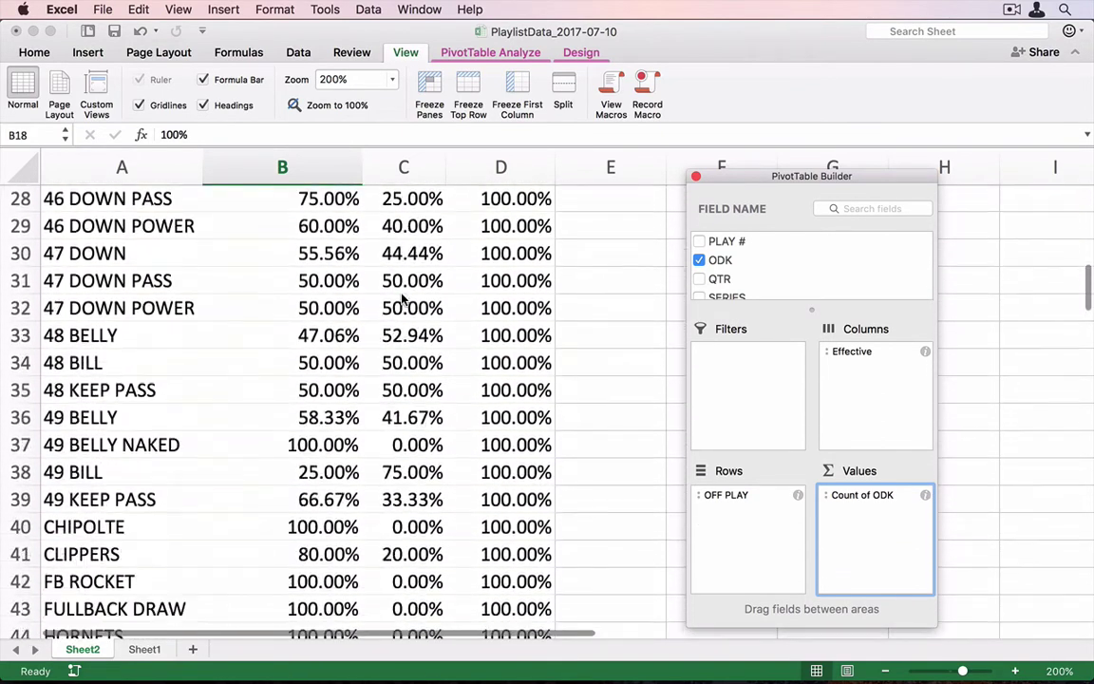
{"action": "scroll", "coordinate": [403, 298], "scroll_direction": "down", "scroll_amount": 3}
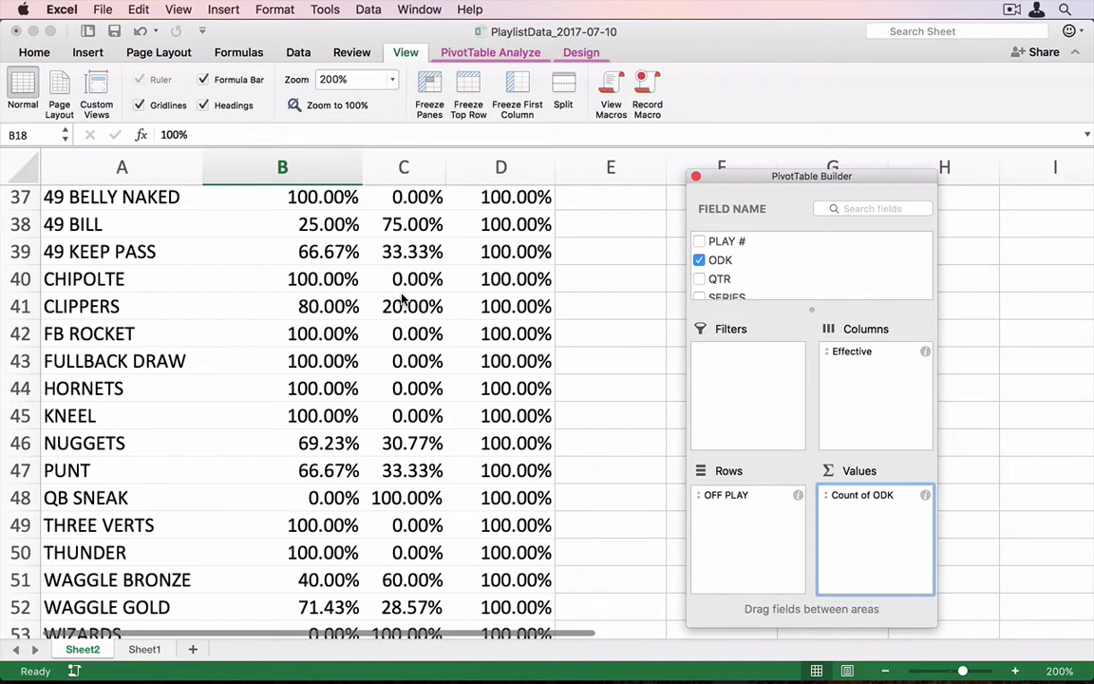
{"action": "scroll", "coordinate": [402, 300], "scroll_direction": "down", "scroll_amount": 1}
{"action": "scroll", "coordinate": [403, 300], "scroll_direction": "up", "scroll_amount": 10}
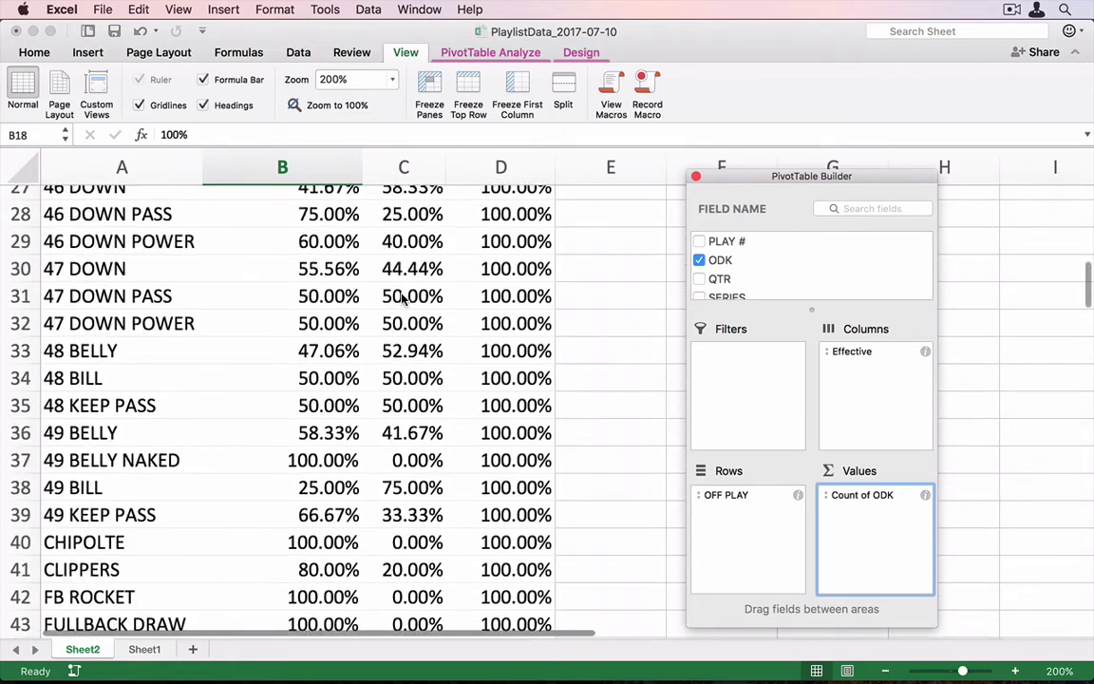
{"action": "scroll", "coordinate": [403, 300], "scroll_direction": "down", "scroll_amount": 10}
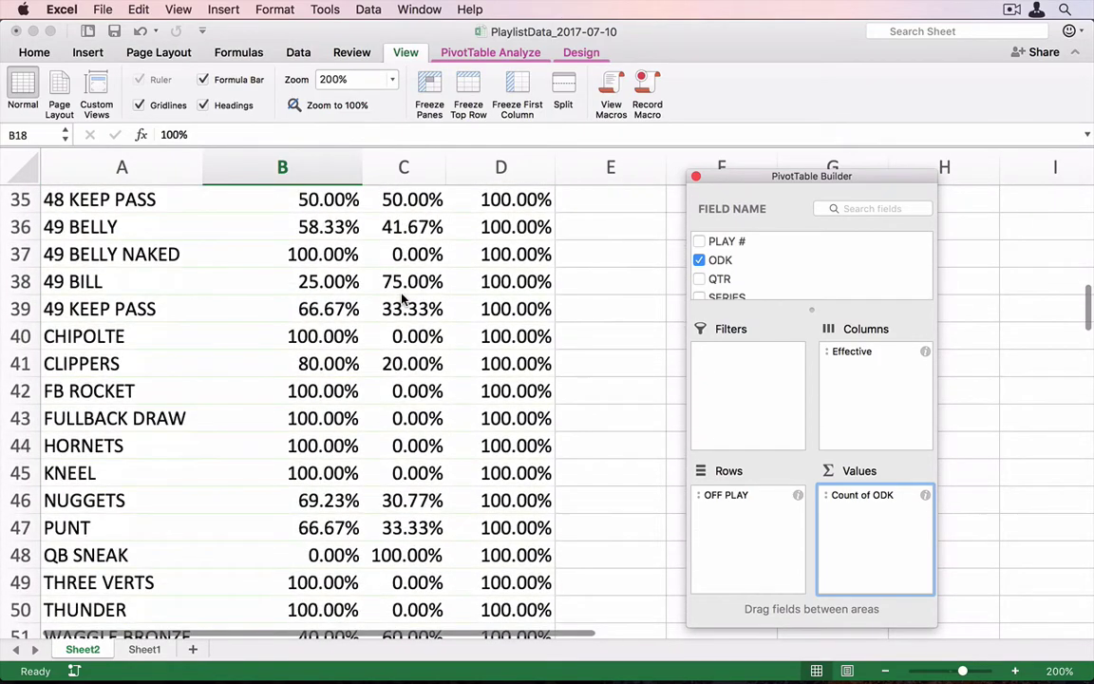
{"action": "scroll", "coordinate": [403, 300], "scroll_direction": "up", "scroll_amount": 7}
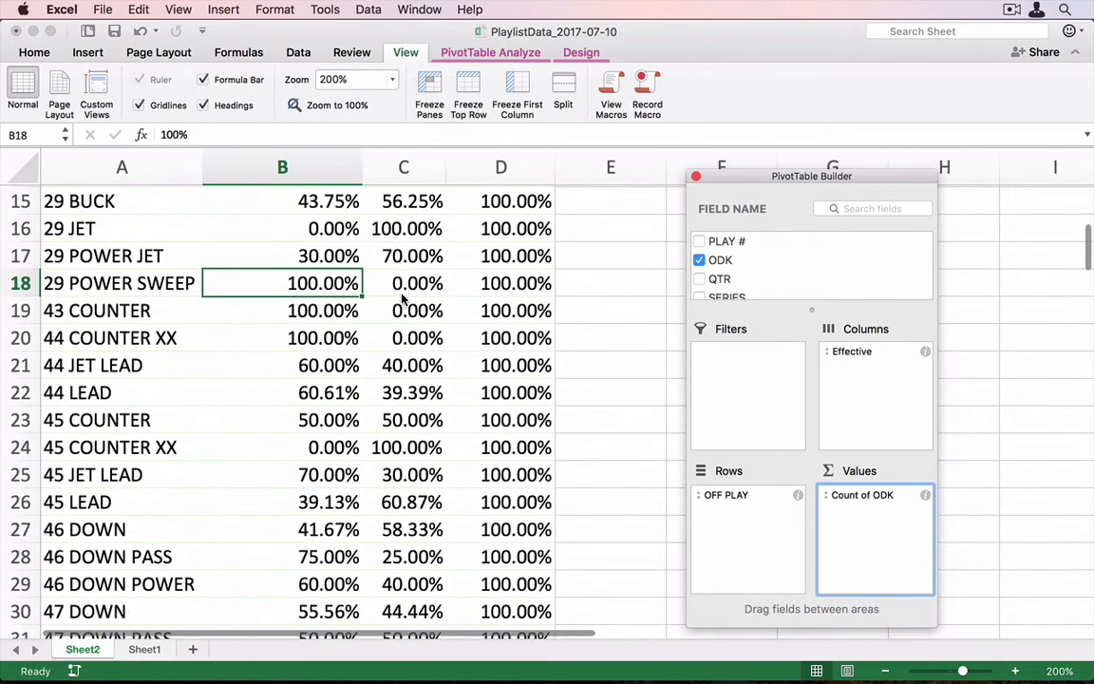
{"action": "scroll", "coordinate": [403, 300], "scroll_direction": "up", "scroll_amount": 4}
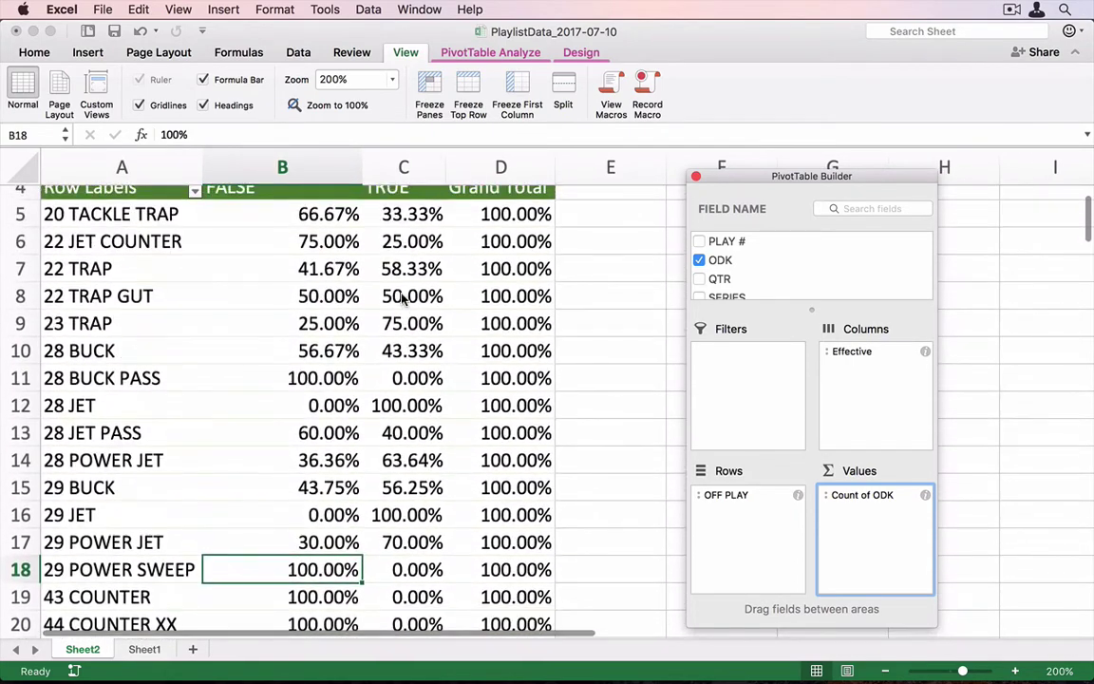
{"action": "scroll", "coordinate": [134, 373], "scroll_direction": "up", "scroll_amount": 1}
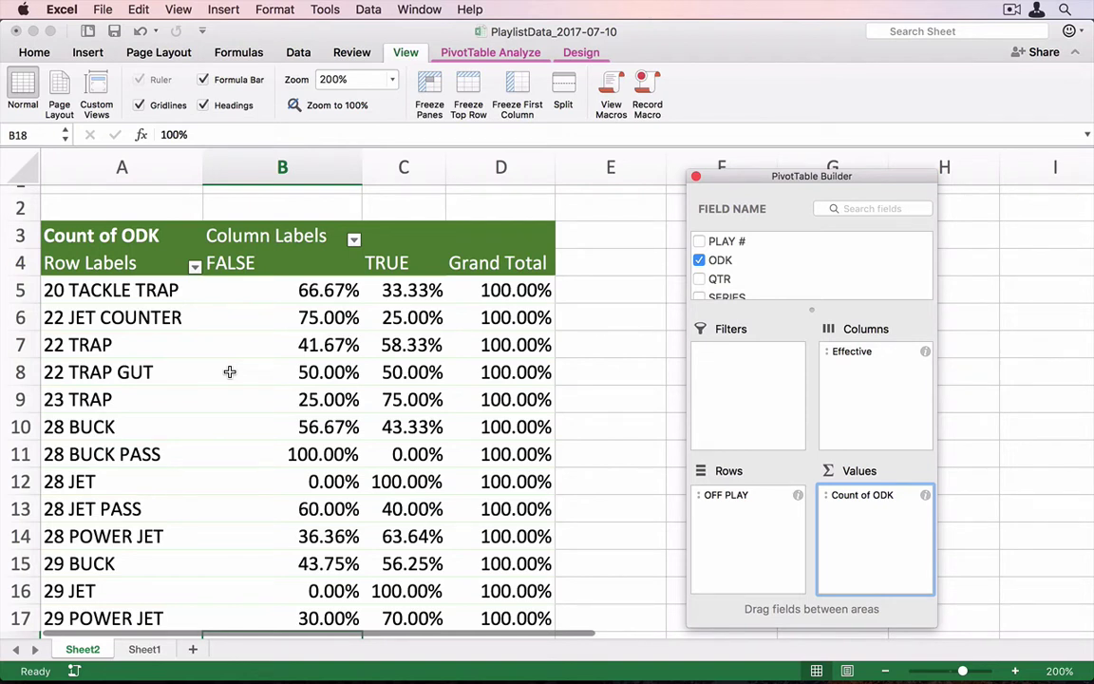
On Sheet1, insert a column before PLAY DIR headed 'Base Play'.
{"action": "left_click", "coordinate": [142, 650]}
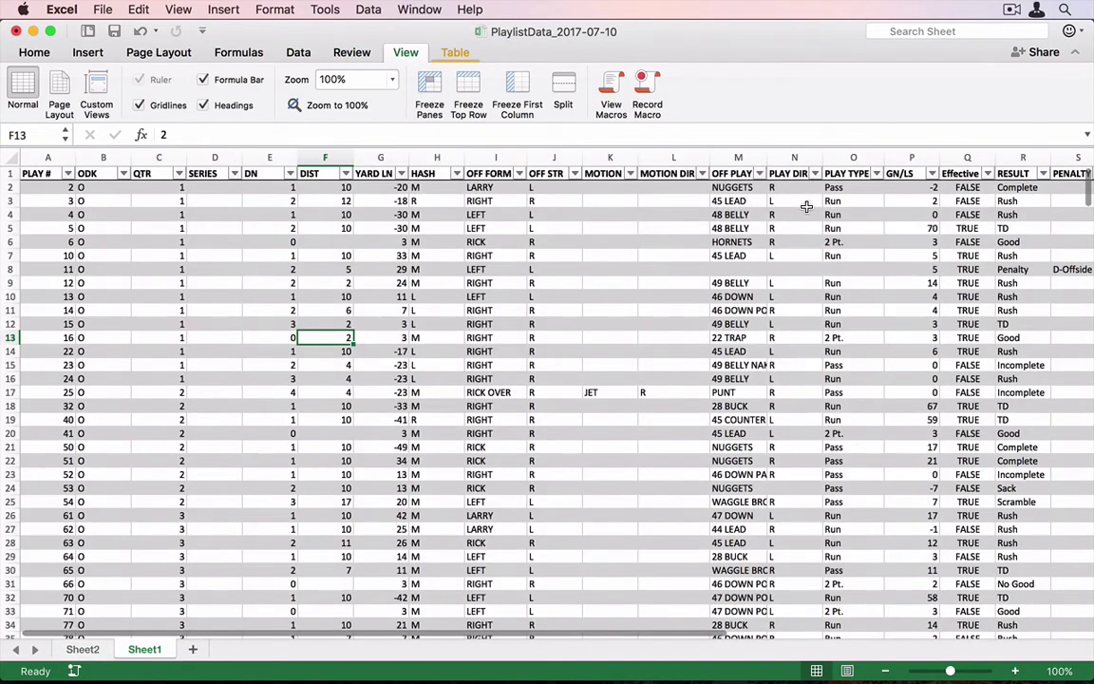
{"action": "left_click", "coordinate": [795, 156]}
{"action": "right_click", "coordinate": [795, 155]}
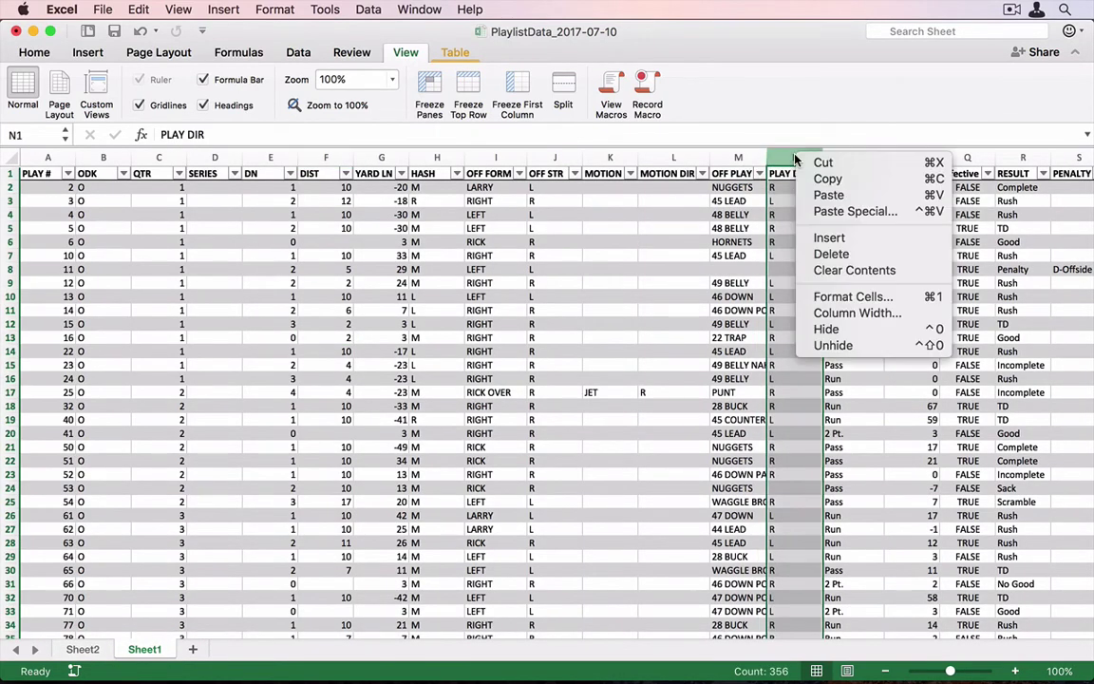
{"action": "left_click", "coordinate": [829, 238]}
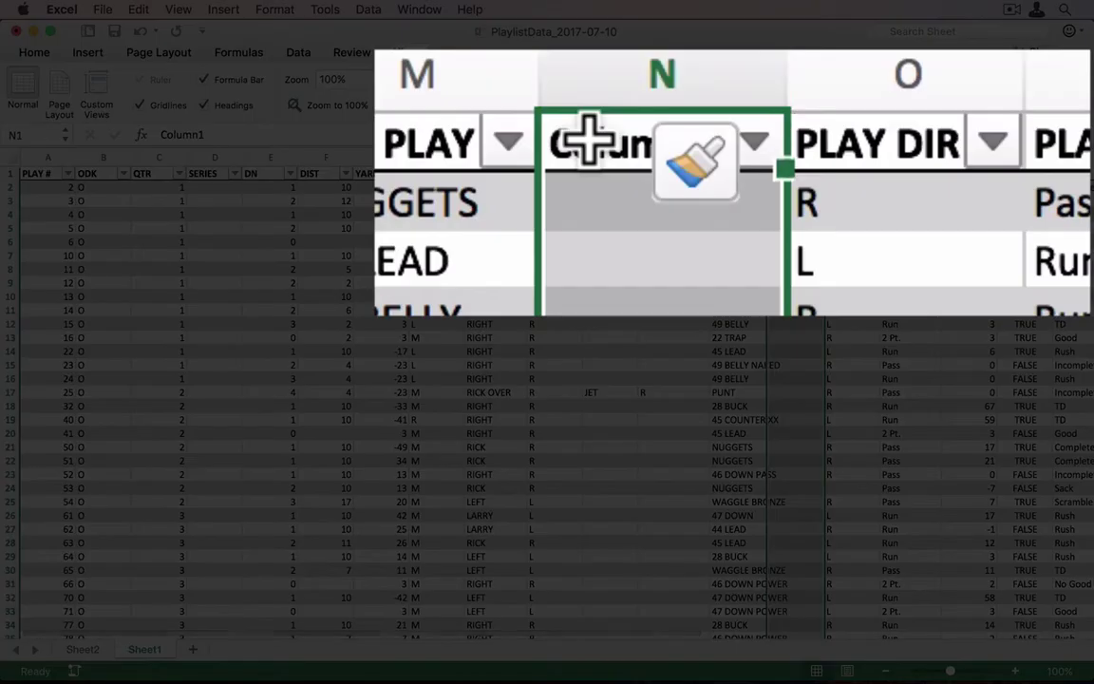
{"action": "type", "text": "Base Play"}
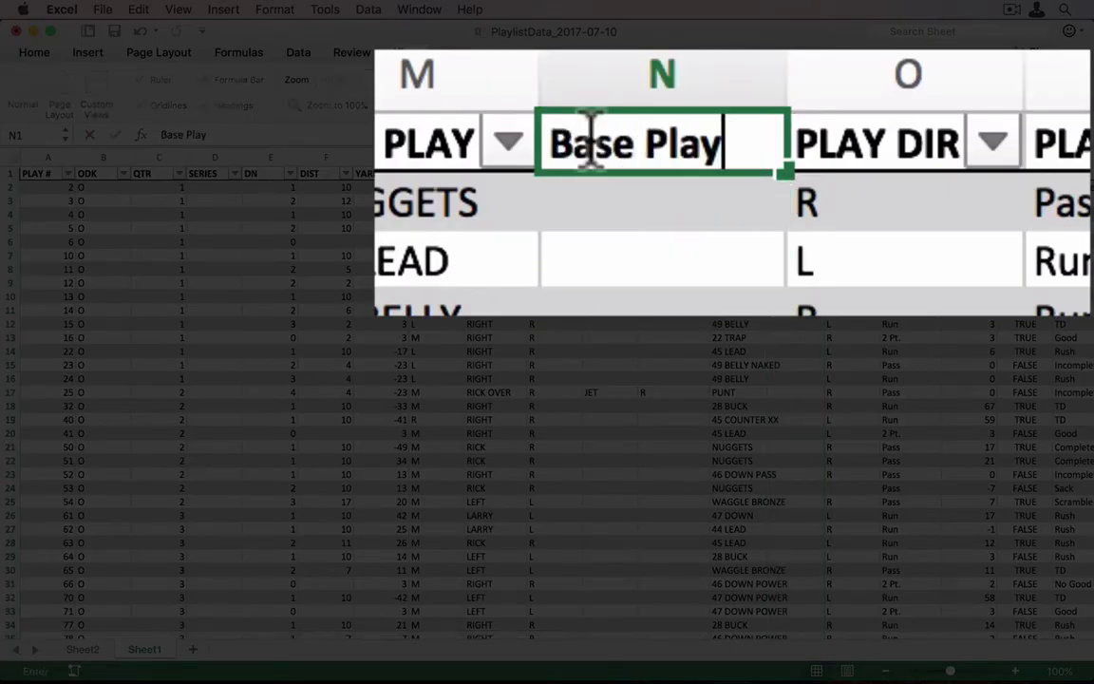
{"action": "key", "text": "Return"}
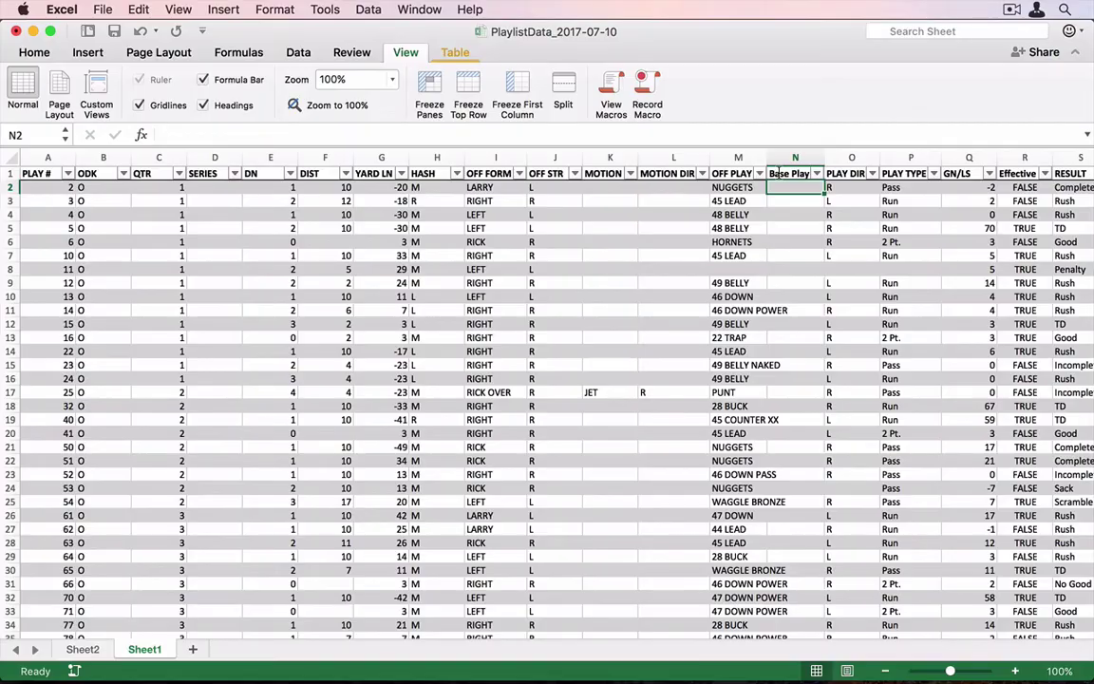
Return to the first Base Play cell and zoom the sheet to 150%.
{"action": "key", "text": "Left"}
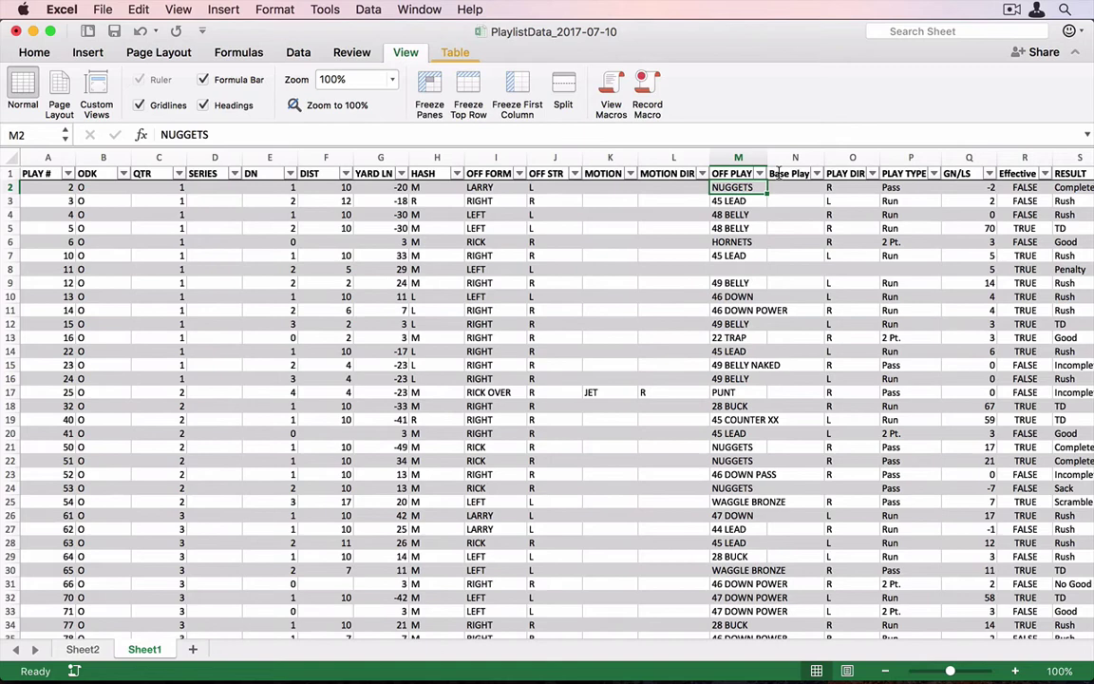
{"action": "key", "text": "Right"}
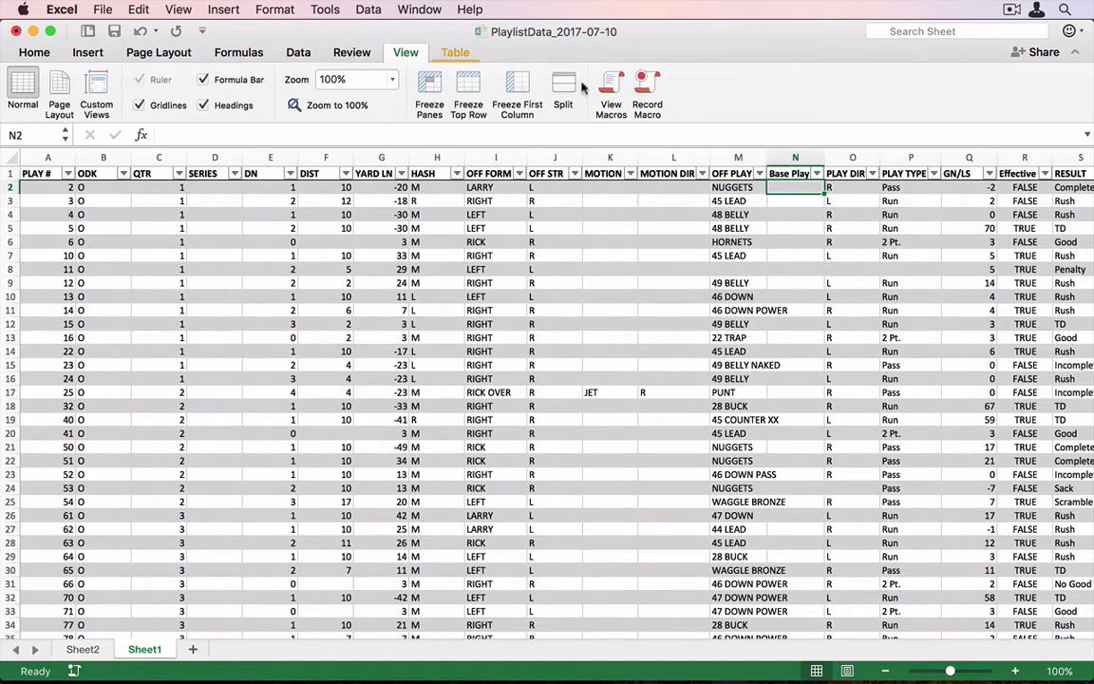
{"action": "left_click", "coordinate": [390, 80]}
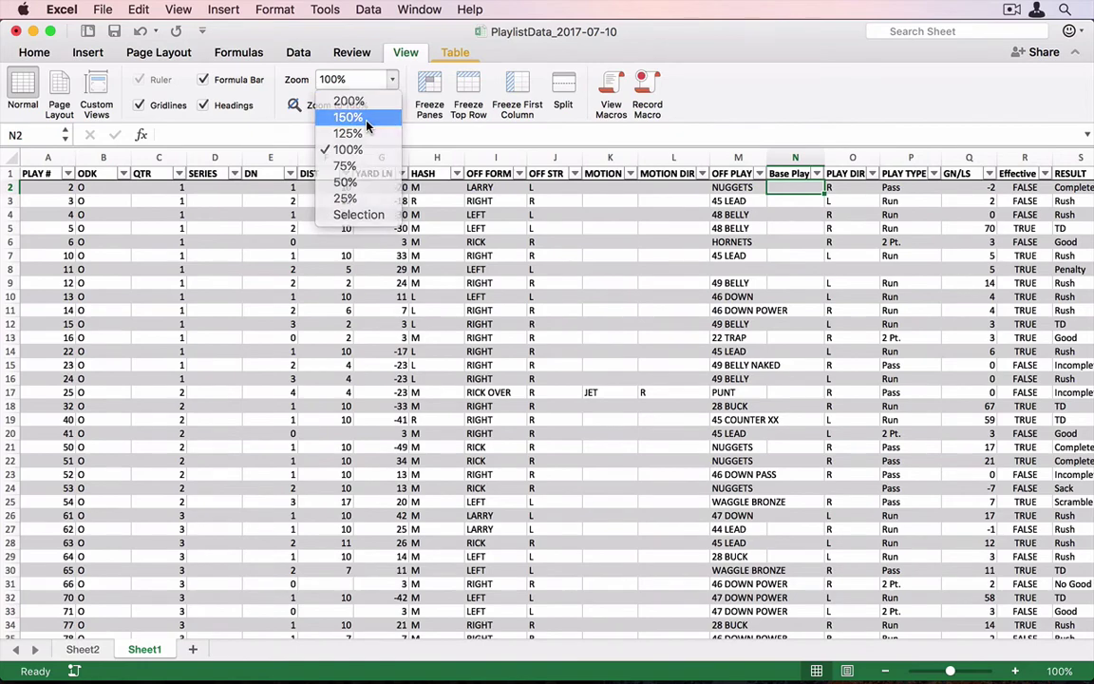
{"action": "left_click", "coordinate": [333, 114]}
{"action": "scroll", "coordinate": [779, 287], "scroll_direction": "right", "scroll_amount": 5}
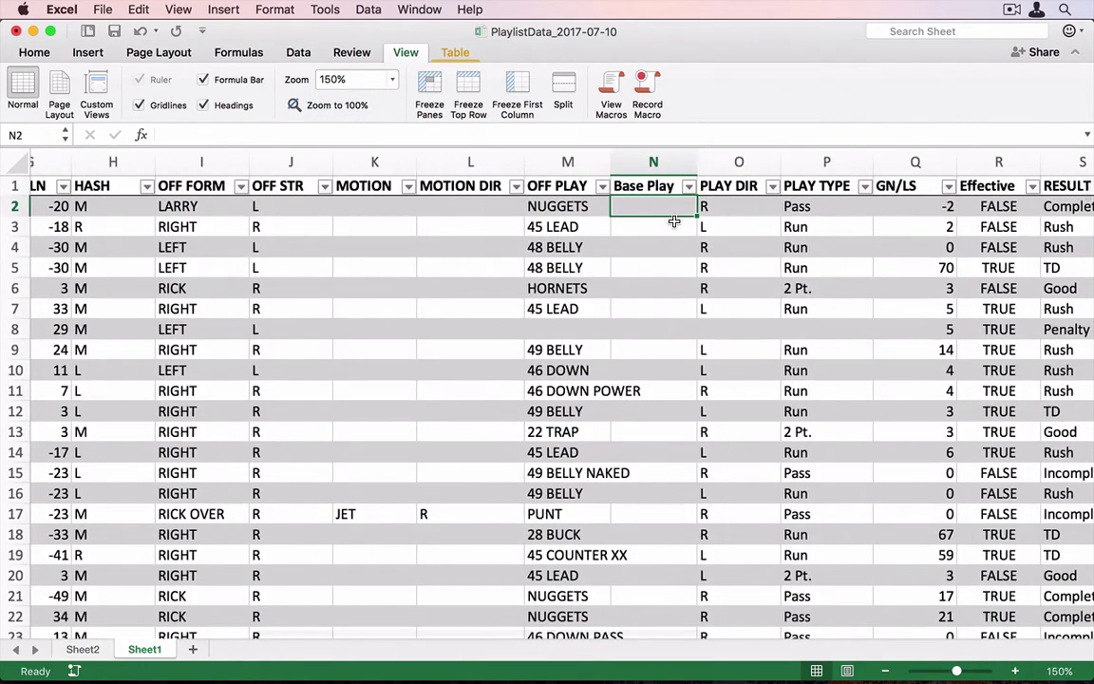
Copy the base-play formula from line 5 in the text editor.
{"action": "key", "text": "super+Tab"}
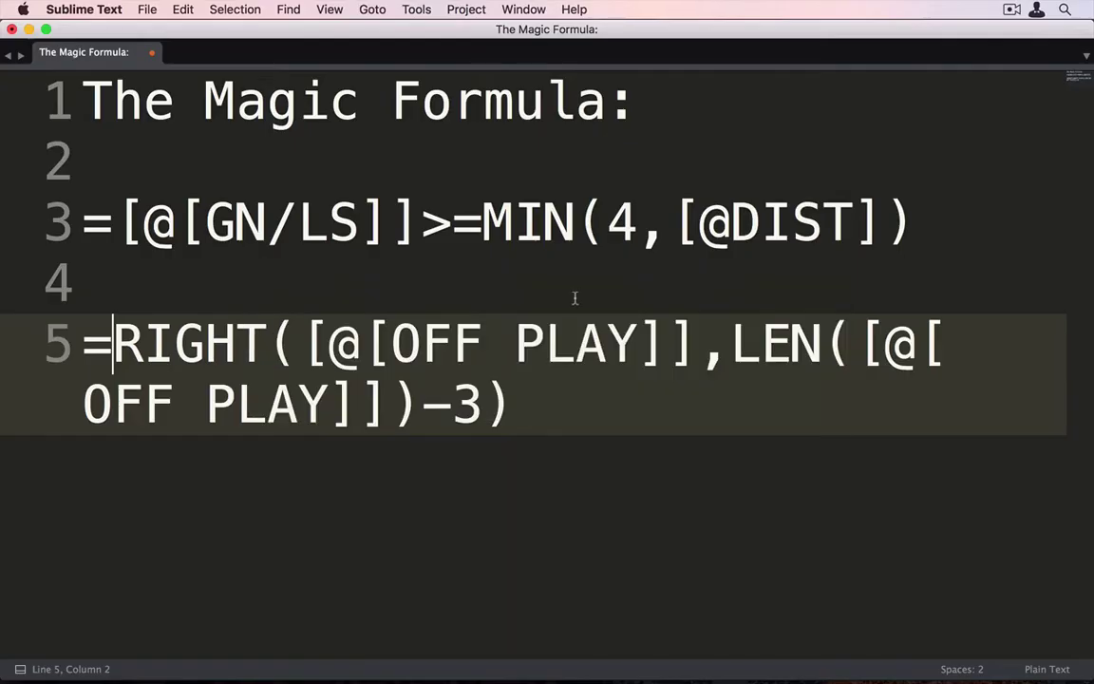
{"action": "left_click_drag", "start_coordinate": [555, 406], "coordinate": [91, 351]}
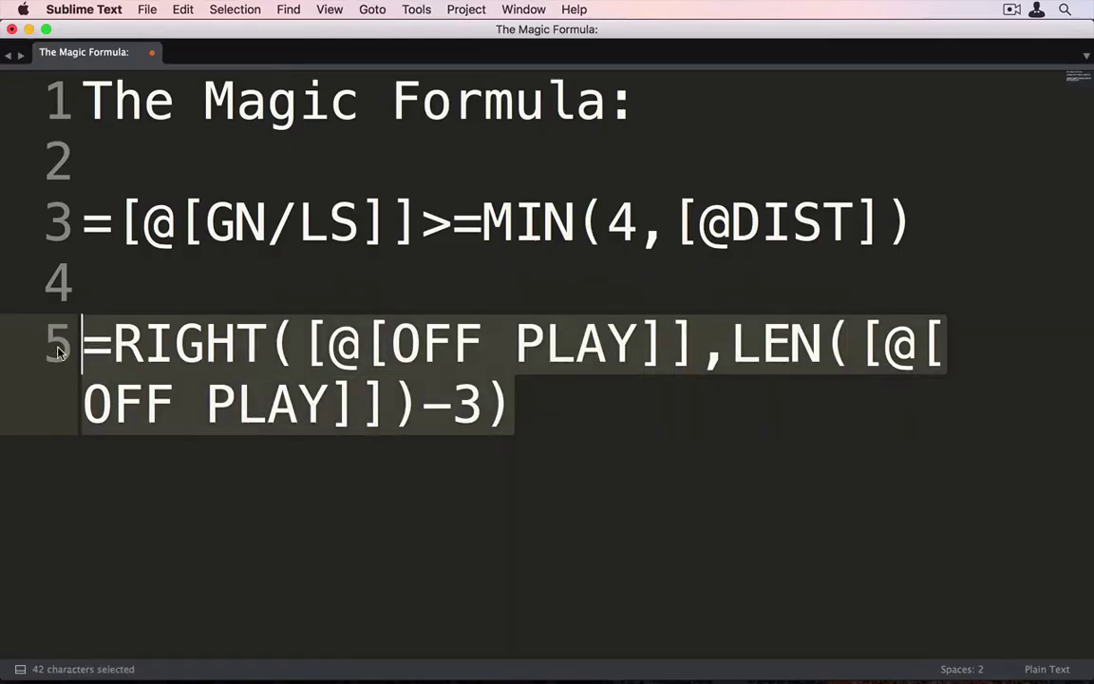
{"action": "key", "text": "super+c"}
{"action": "key", "text": "super+Tab"}
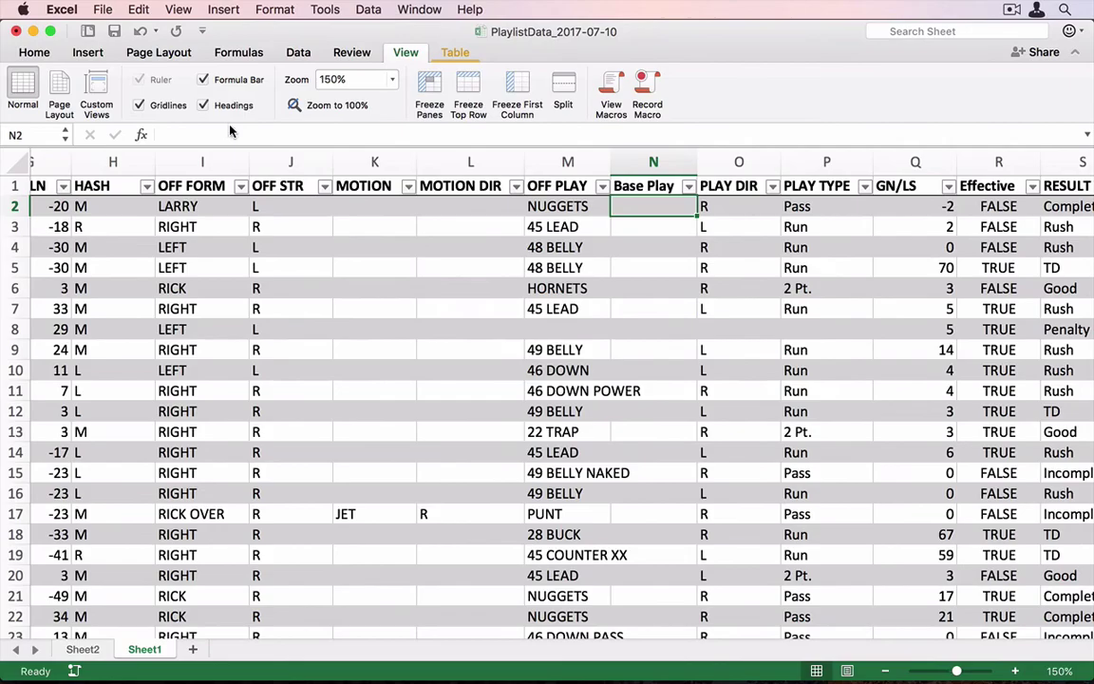
Fill Base Play with =RIGHT([@[OFF PLAY]],LEN([@[OFF PLAY]])-3) and widen column N to fit.
{"action": "left_click", "coordinate": [231, 132]}
{"action": "key", "text": "super+v"}
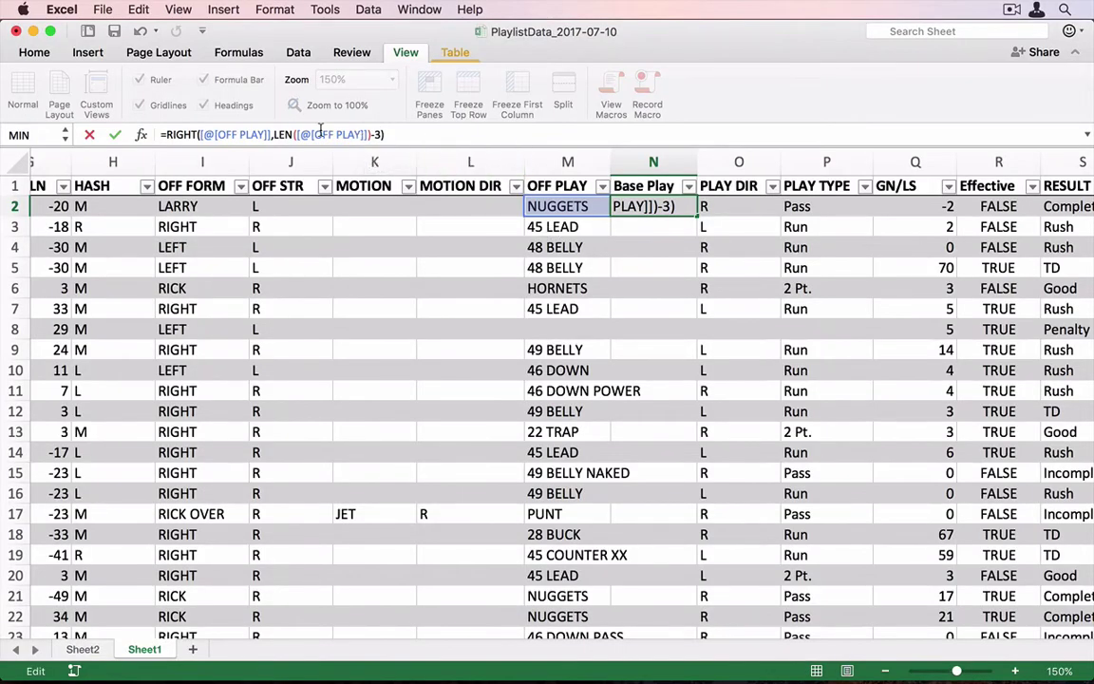
{"action": "key", "text": "Return"}
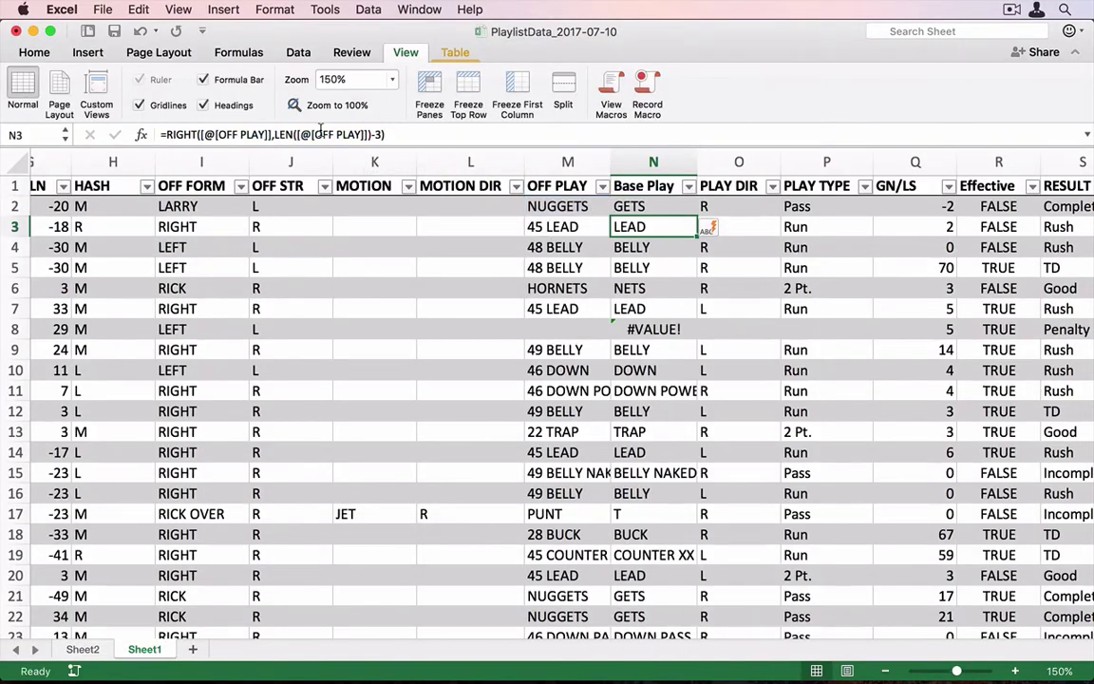
{"action": "scroll", "coordinate": [638, 359], "scroll_direction": "down", "scroll_amount": 3}
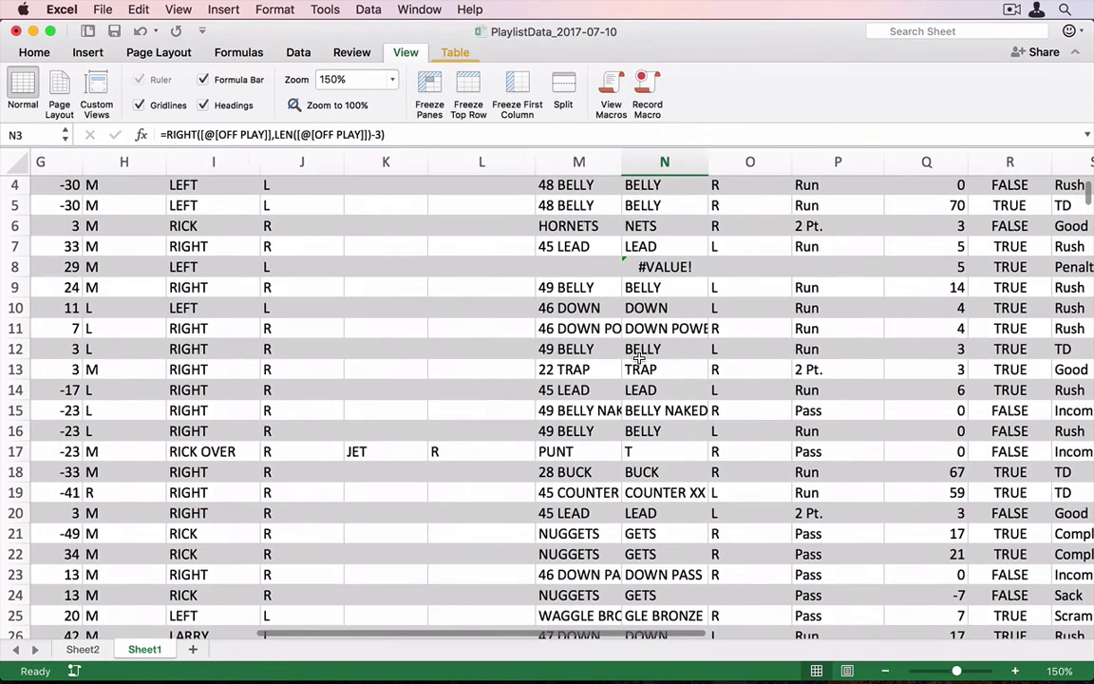
{"action": "scroll", "coordinate": [638, 359], "scroll_direction": "down", "scroll_amount": 5}
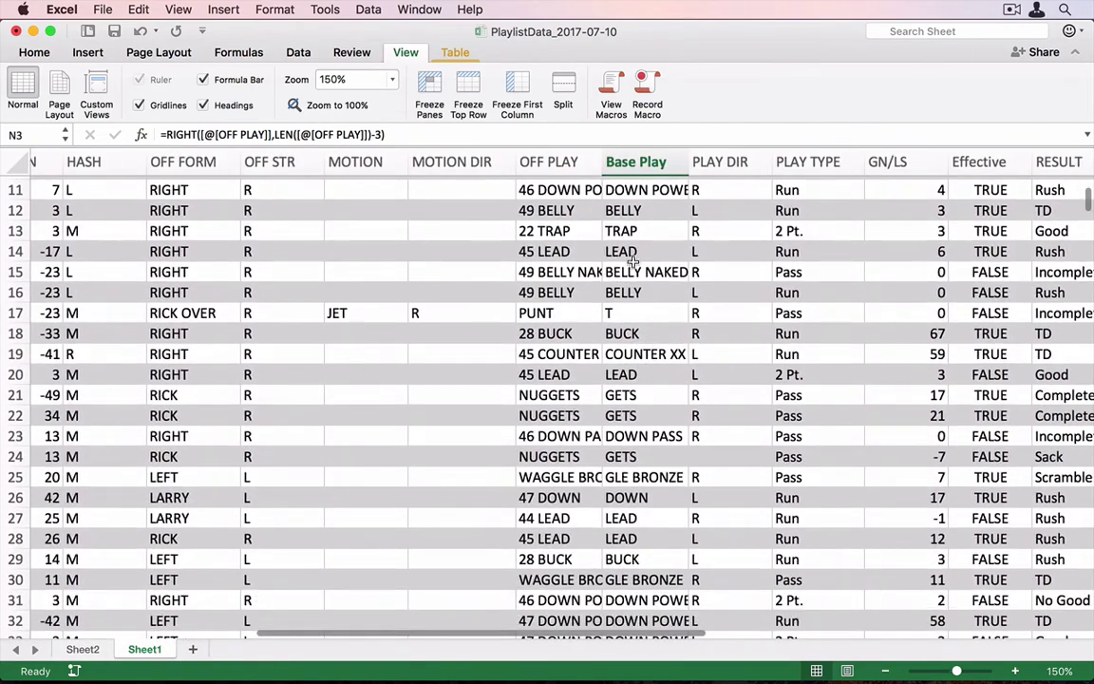
{"action": "scroll", "coordinate": [628, 297], "scroll_direction": "down", "scroll_amount": 1}
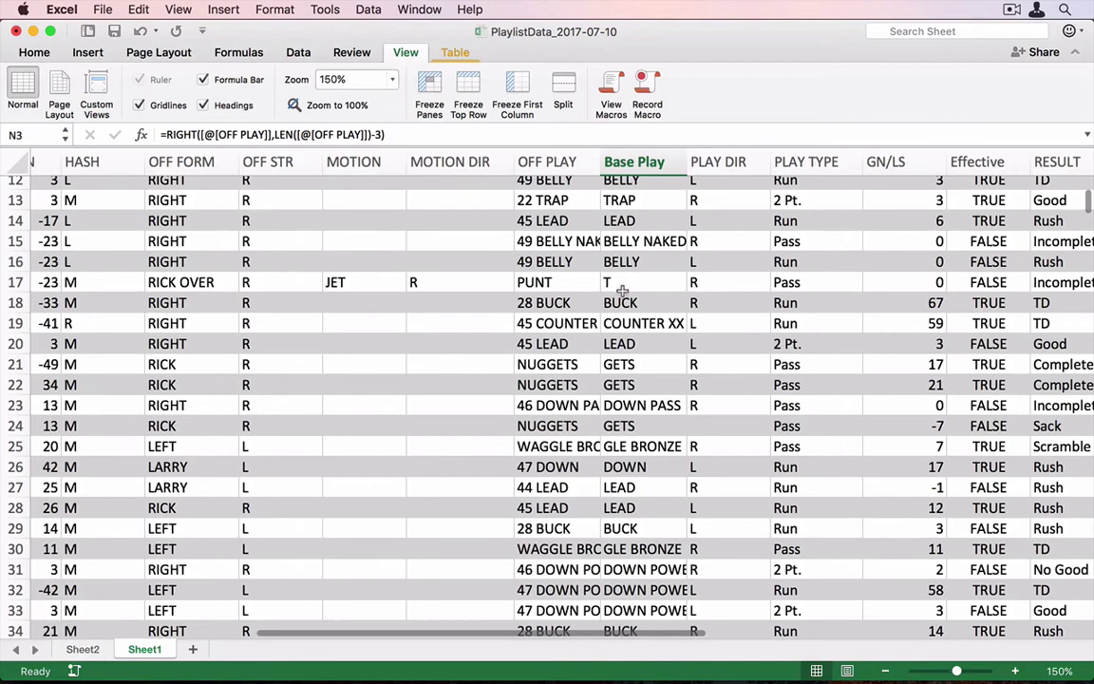
{"action": "scroll", "coordinate": [643, 313], "scroll_direction": "down", "scroll_amount": 5}
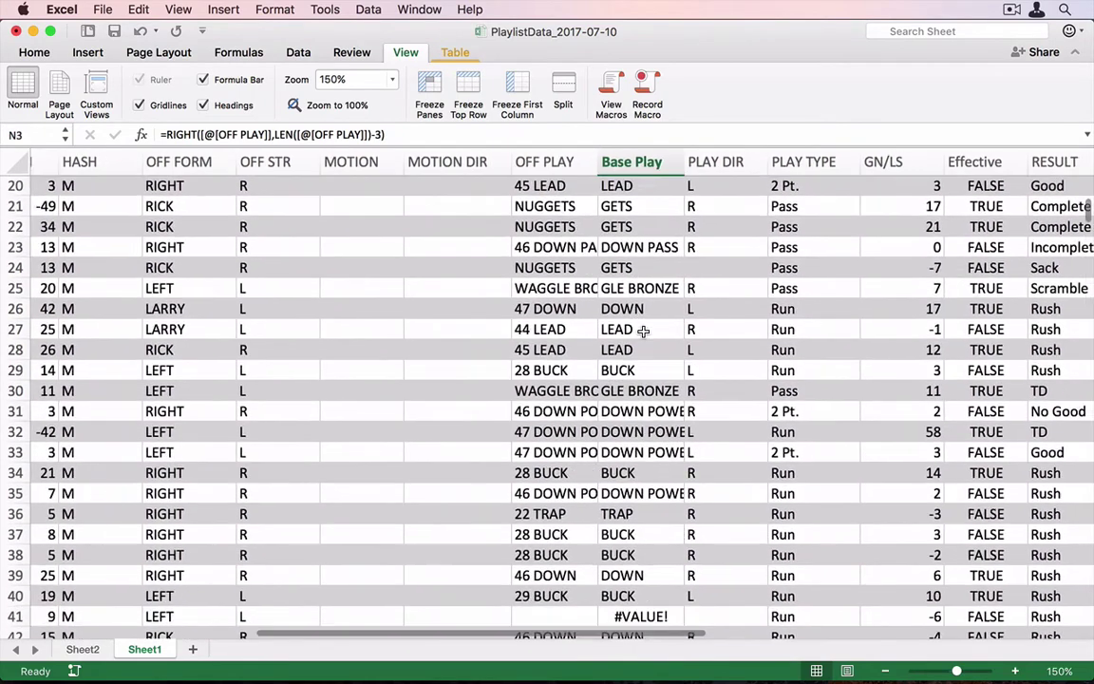
{"action": "scroll", "coordinate": [643, 330], "scroll_direction": "down", "scroll_amount": 1}
{"action": "scroll", "coordinate": [645, 325], "scroll_direction": "down", "scroll_amount": 3}
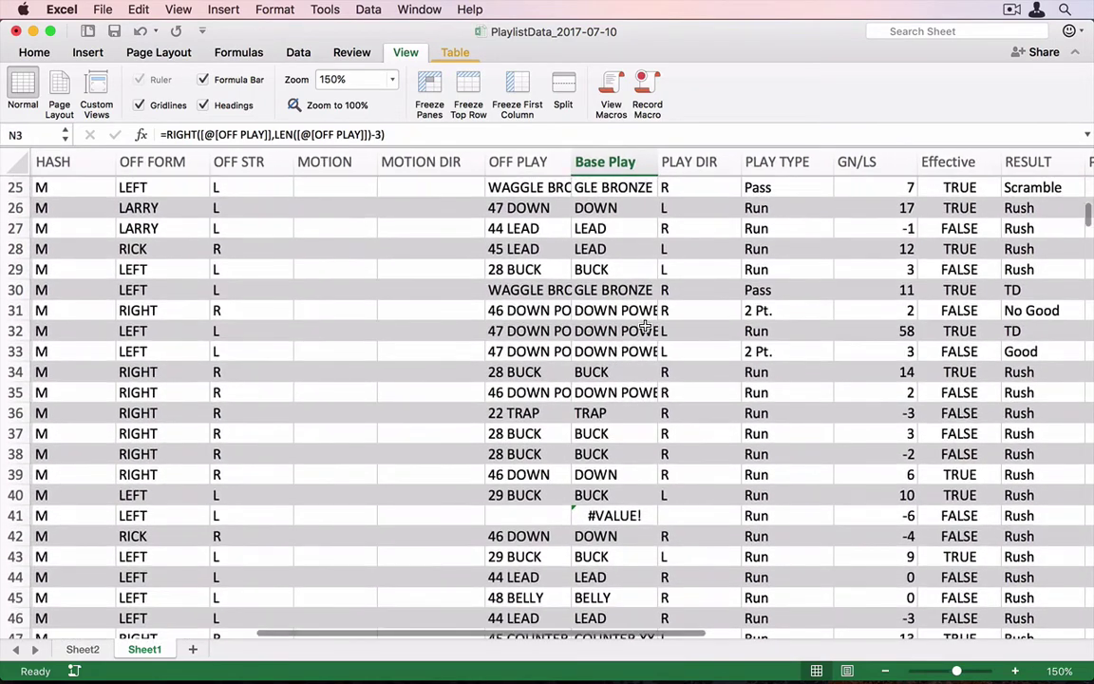
{"action": "left_click_drag", "start_coordinate": [658, 161], "coordinate": [727, 162]}
{"action": "scroll", "coordinate": [600, 386], "scroll_direction": "down", "scroll_amount": 10}
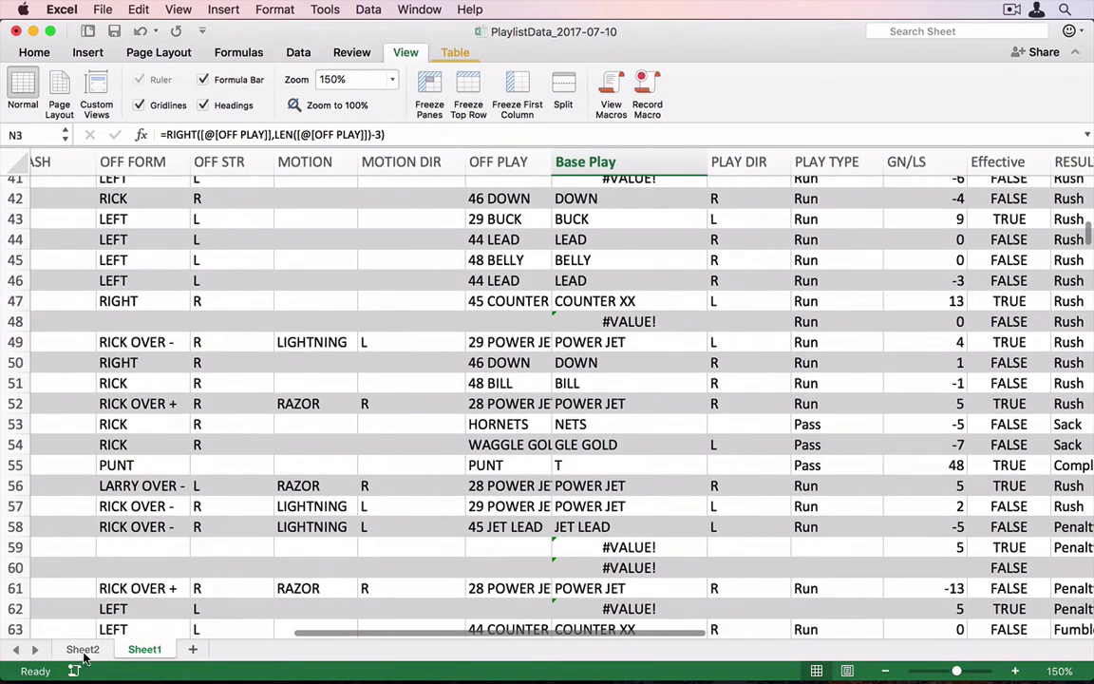
Refresh the pivot table's data on Sheet2.
{"action": "left_click", "coordinate": [83, 650]}
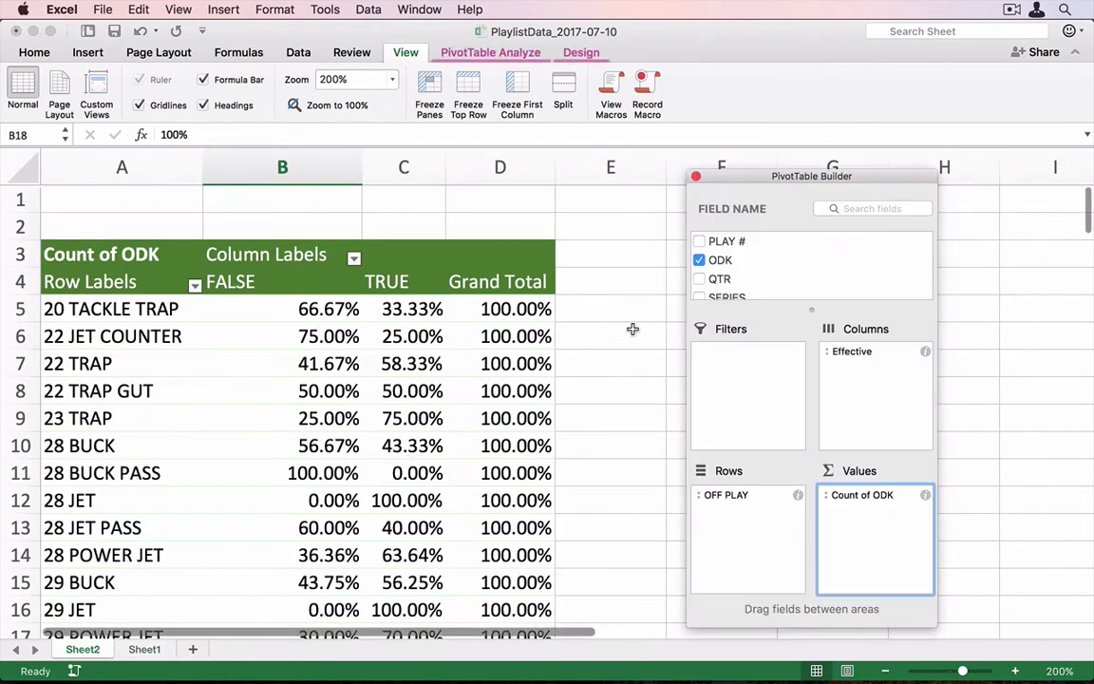
{"action": "right_click", "coordinate": [233, 401]}
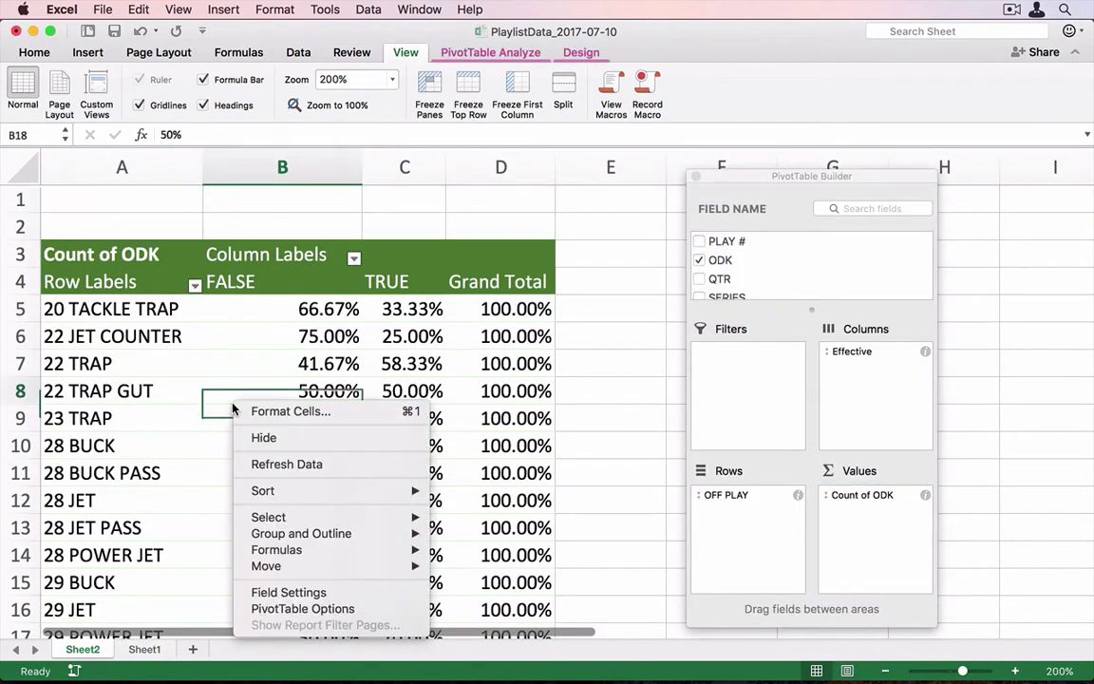
{"action": "left_click", "coordinate": [280, 463]}
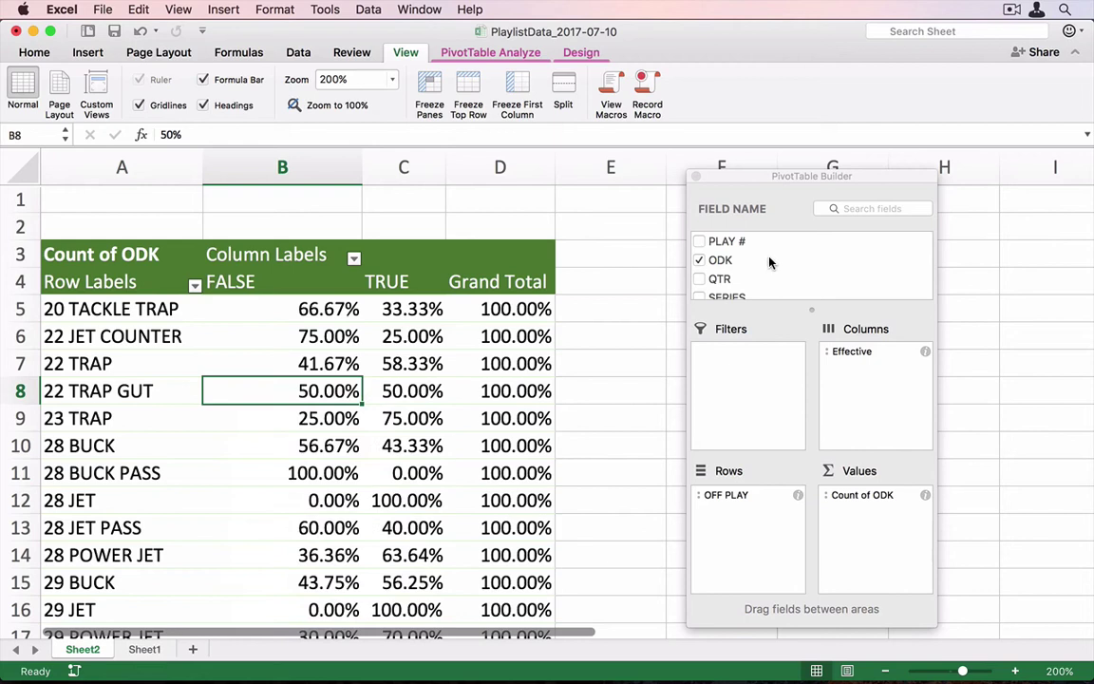
{"action": "scroll", "coordinate": [770, 263], "scroll_direction": "down", "scroll_amount": 2}
{"action": "scroll", "coordinate": [771, 263], "scroll_direction": "down", "scroll_amount": 10}
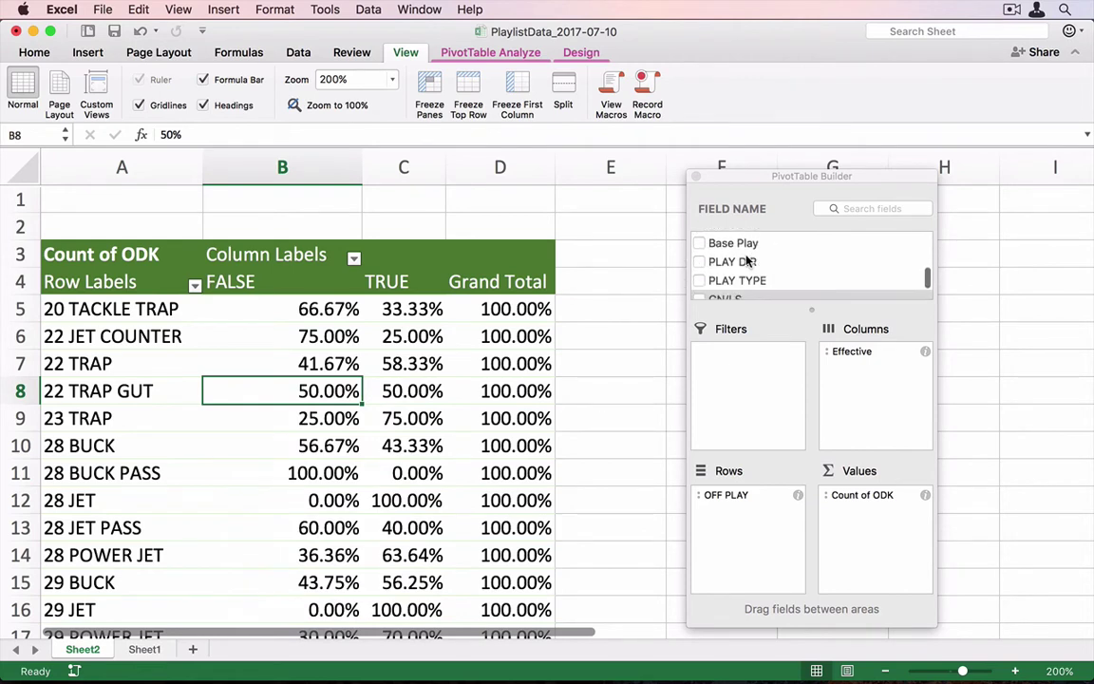
Add Base Play to Rows above OFF PLAY, nesting plays like 46 DOWN under DOWN.
{"action": "left_click_drag", "start_coordinate": [729, 247], "coordinate": [755, 492]}
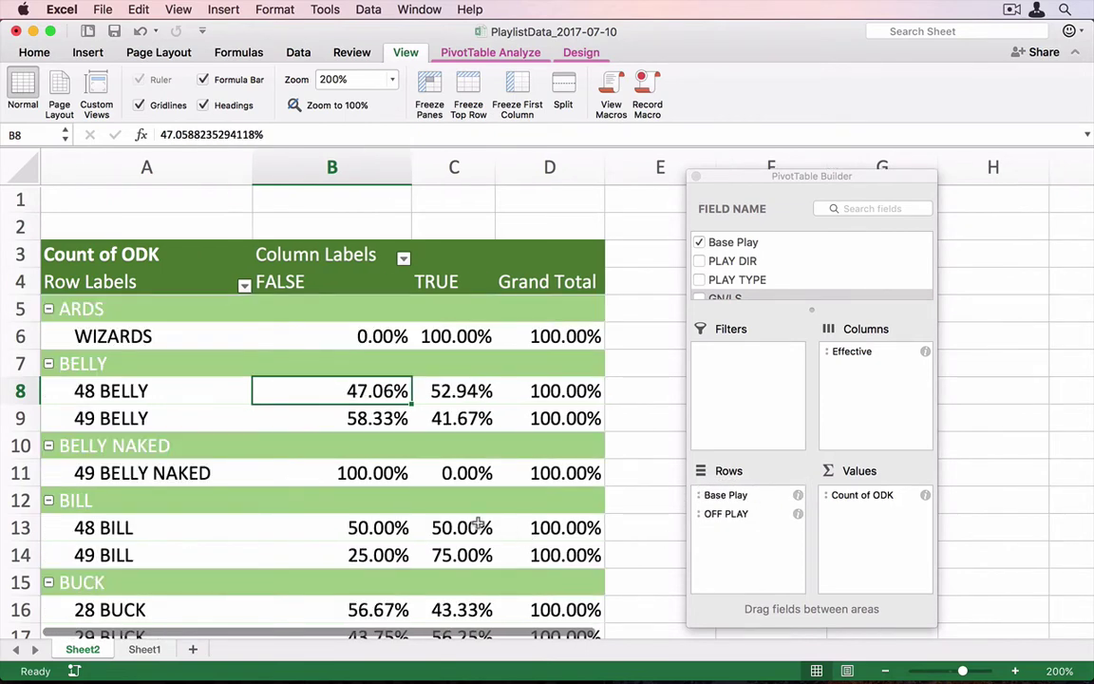
{"action": "scroll", "coordinate": [398, 487], "scroll_direction": "down", "scroll_amount": 7}
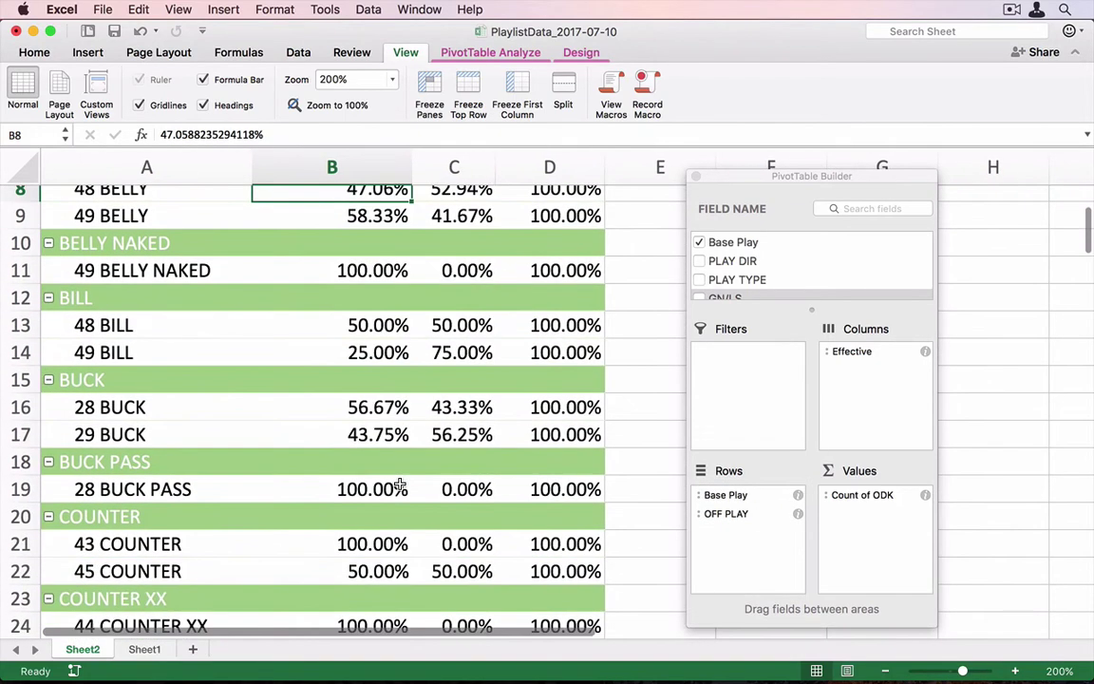
{"action": "scroll", "coordinate": [400, 485], "scroll_direction": "down", "scroll_amount": 8}
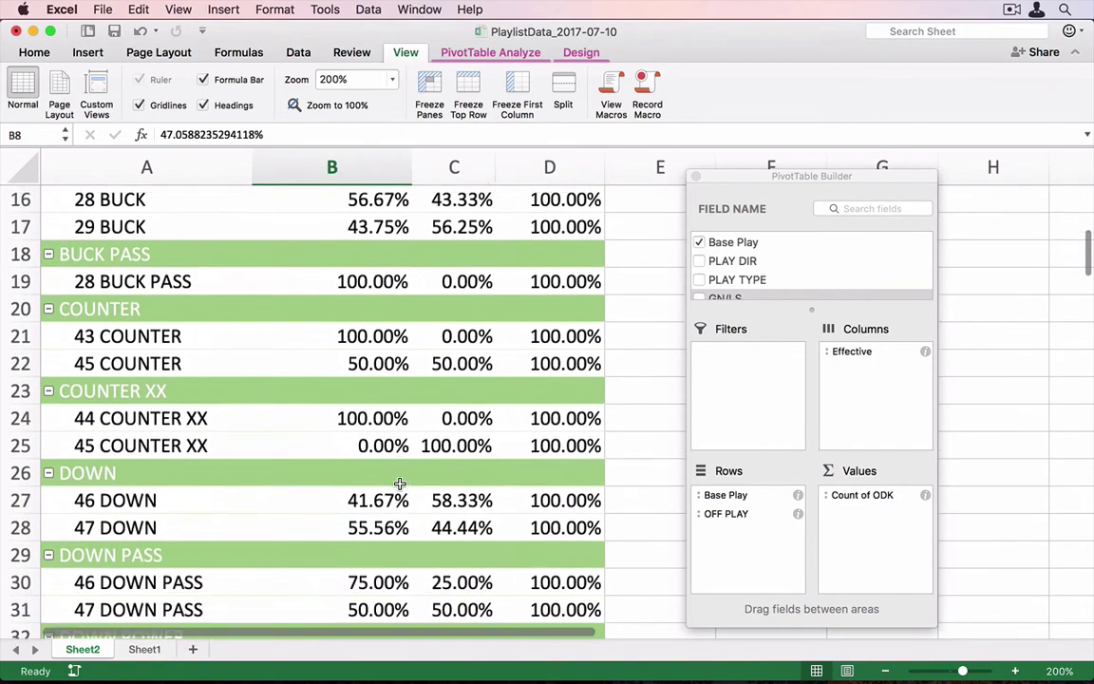
{"action": "scroll", "coordinate": [400, 485], "scroll_direction": "down", "scroll_amount": 6}
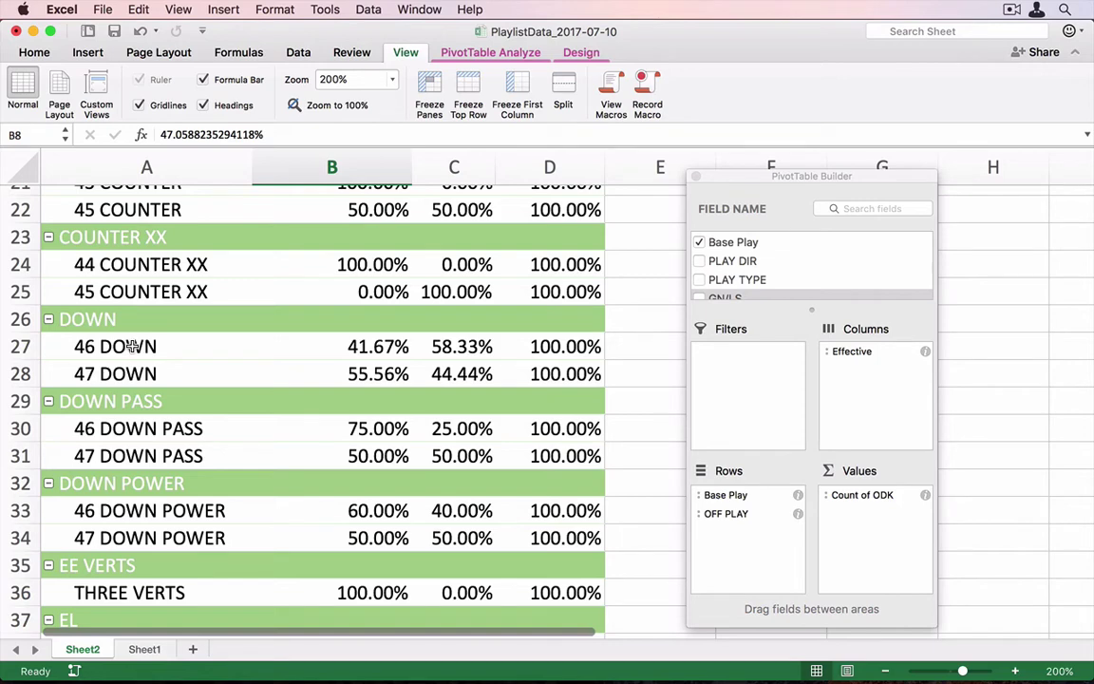
Set the Base Play field's subtotals to Automatic and review the group subtotal rows.
{"action": "left_click", "coordinate": [797, 495]}
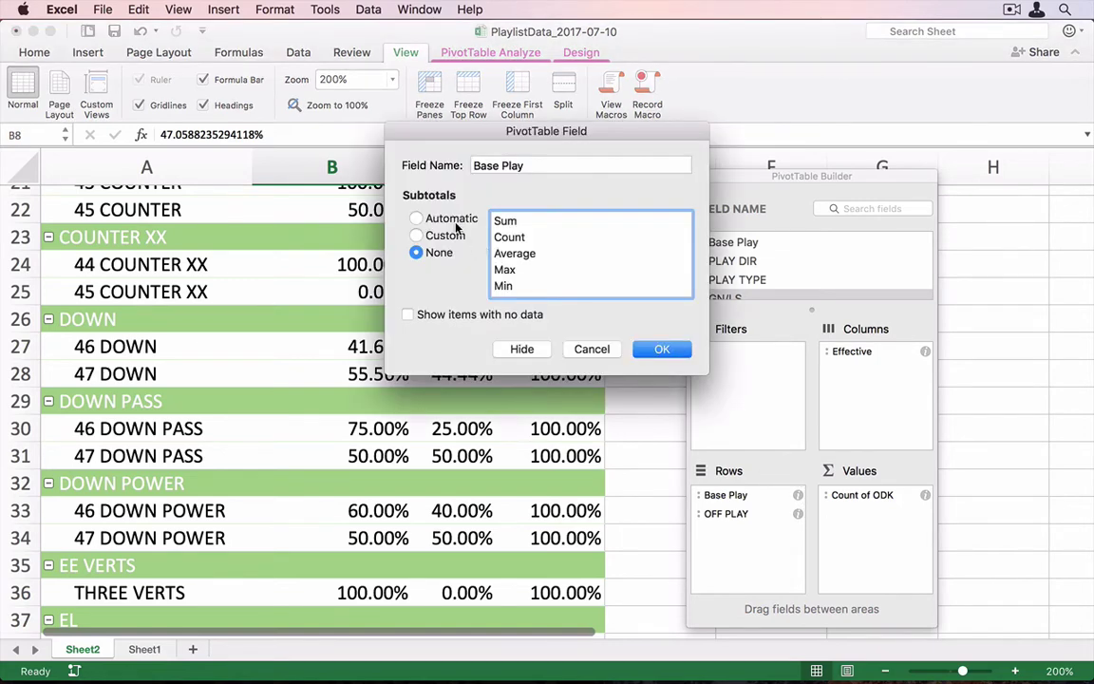
{"action": "left_click", "coordinate": [446, 218]}
{"action": "left_click", "coordinate": [660, 349]}
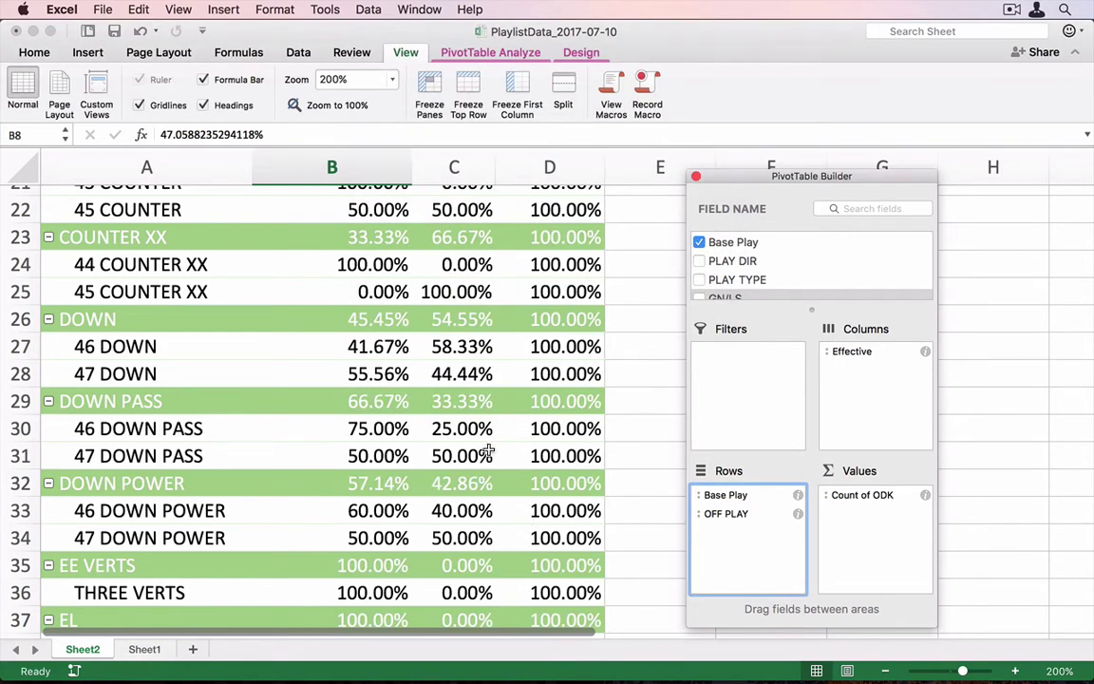
{"action": "scroll", "coordinate": [230, 443], "scroll_direction": "down", "scroll_amount": 5}
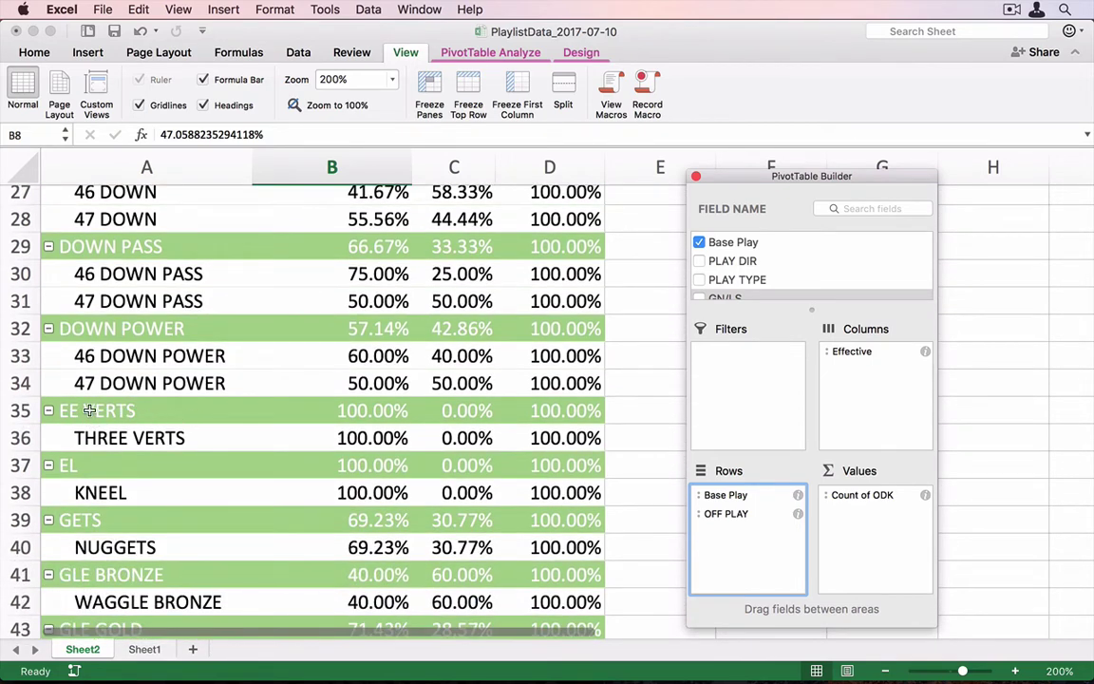
{"action": "scroll", "coordinate": [195, 433], "scroll_direction": "down", "scroll_amount": 7}
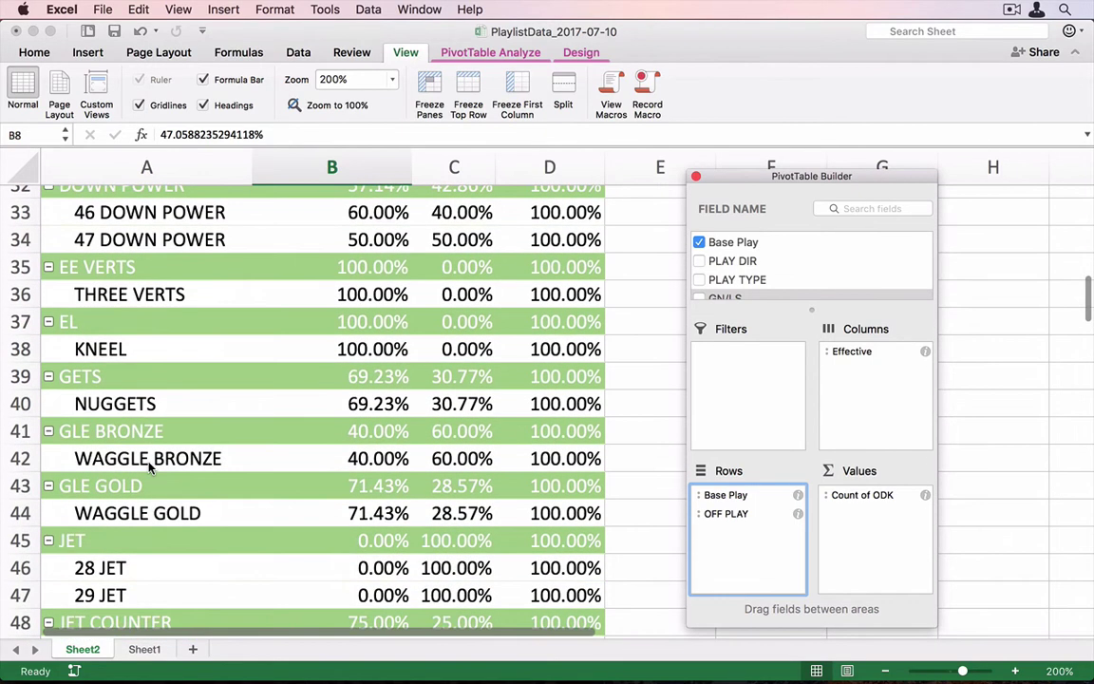
{"action": "scroll", "coordinate": [150, 467], "scroll_direction": "down", "scroll_amount": 9}
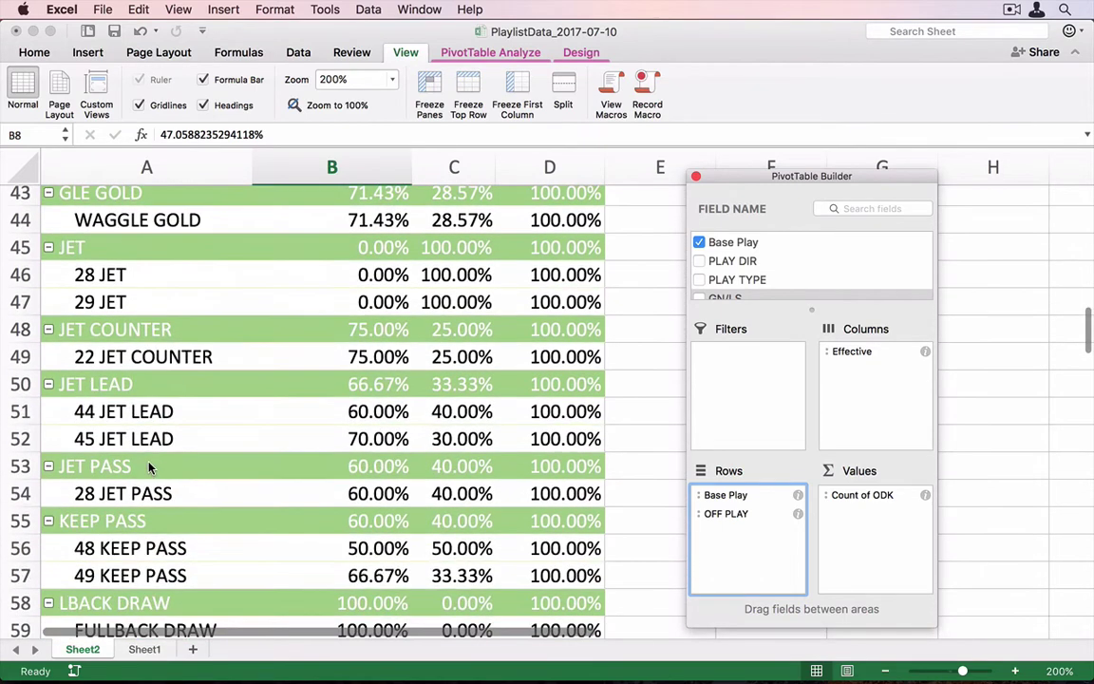
{"action": "scroll", "coordinate": [143, 344], "scroll_direction": "up", "scroll_amount": 3}
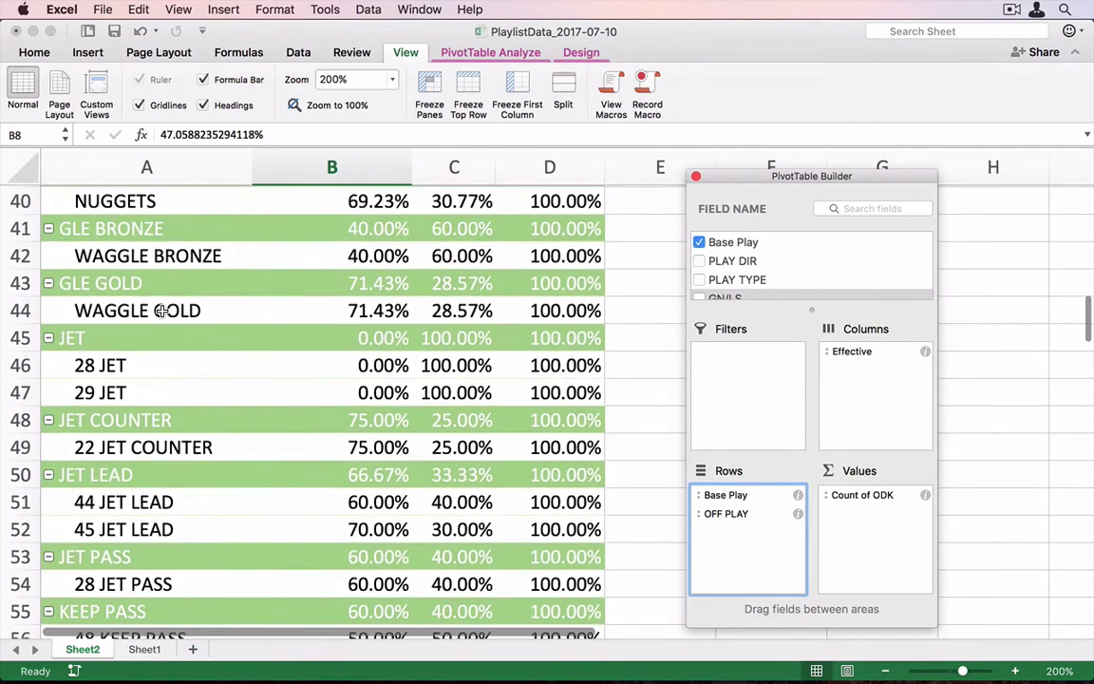
{"action": "scroll", "coordinate": [162, 311], "scroll_direction": "up", "scroll_amount": 2}
{"action": "scroll", "coordinate": [163, 377], "scroll_direction": "down", "scroll_amount": 20}
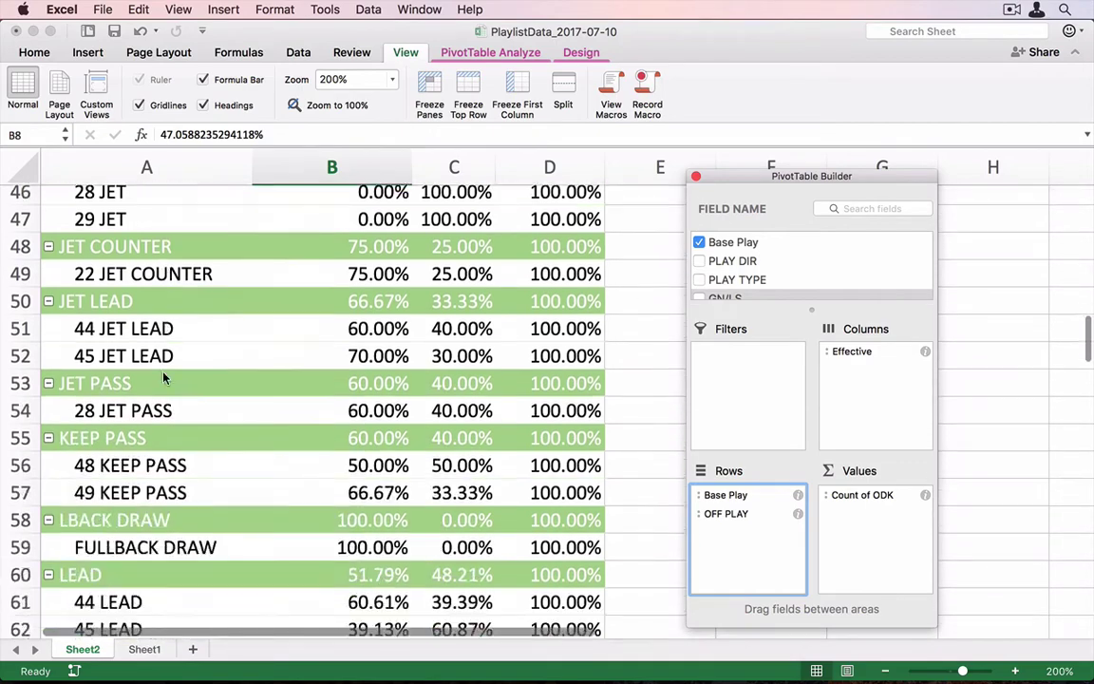
{"action": "scroll", "coordinate": [162, 377], "scroll_direction": "down", "scroll_amount": 12}
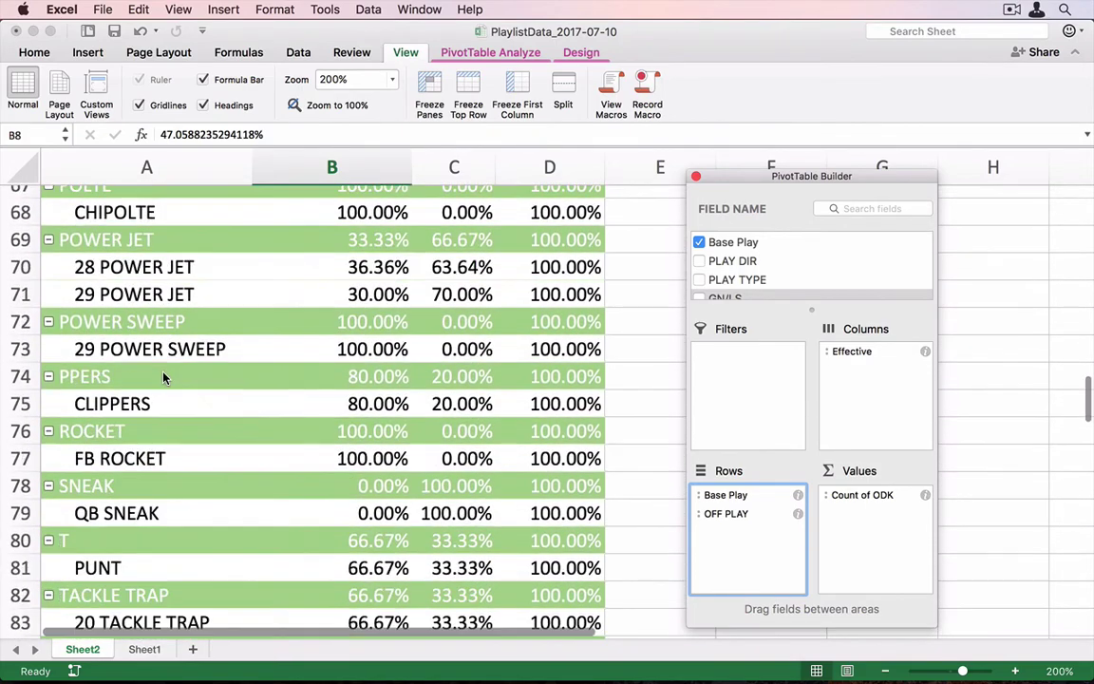
{"action": "scroll", "coordinate": [162, 377], "scroll_direction": "down", "scroll_amount": 10}
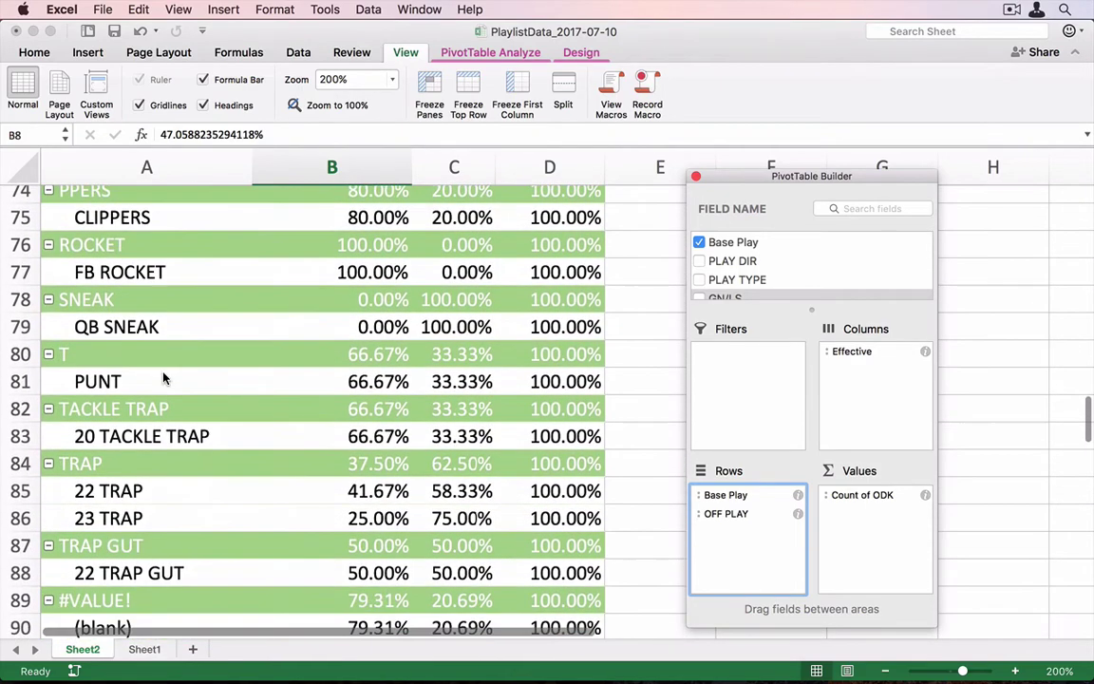
{"action": "scroll", "coordinate": [163, 377], "scroll_direction": "up", "scroll_amount": 20}
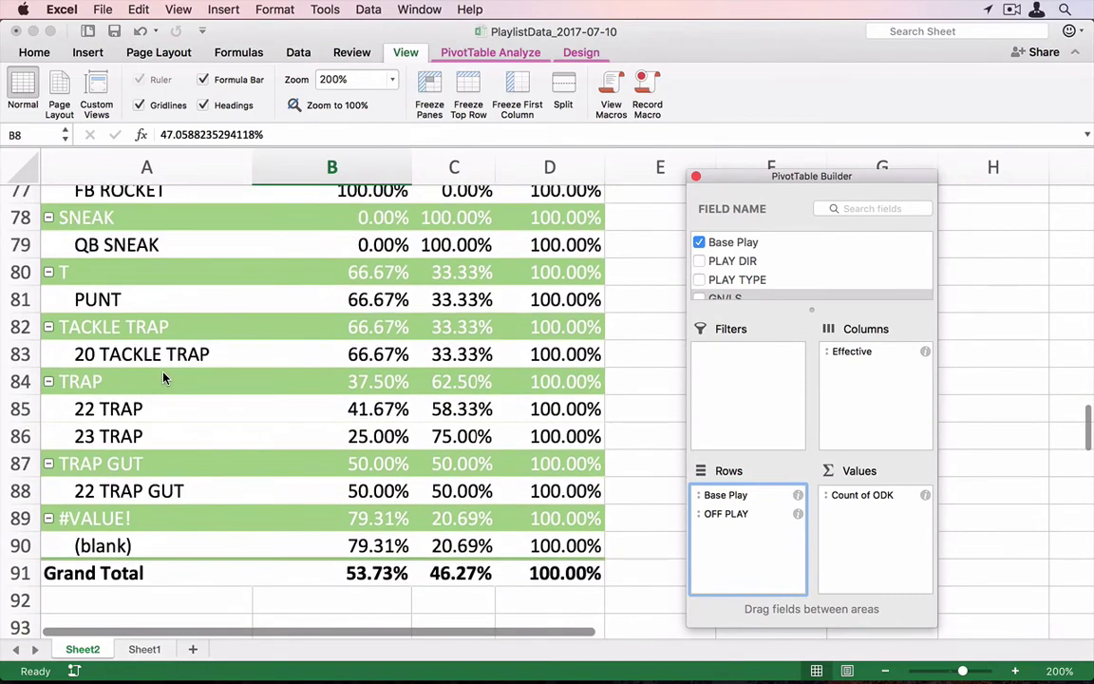
{"action": "scroll", "coordinate": [163, 377], "scroll_direction": "up", "scroll_amount": 20}
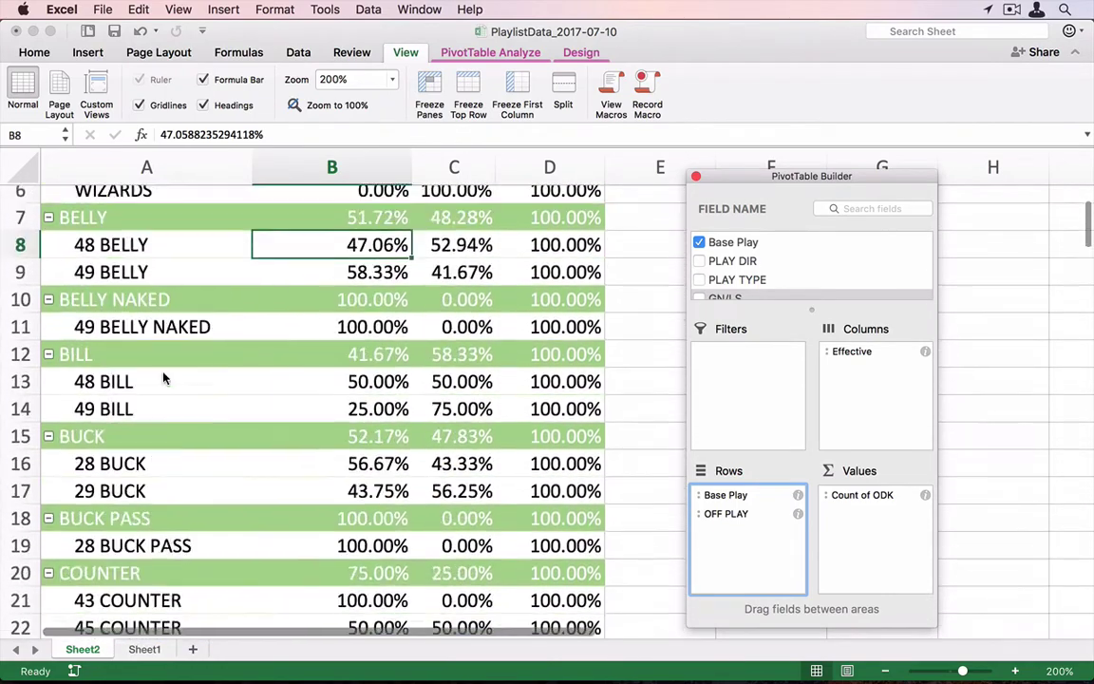
{"action": "scroll", "coordinate": [767, 282], "scroll_direction": "down", "scroll_amount": 2}
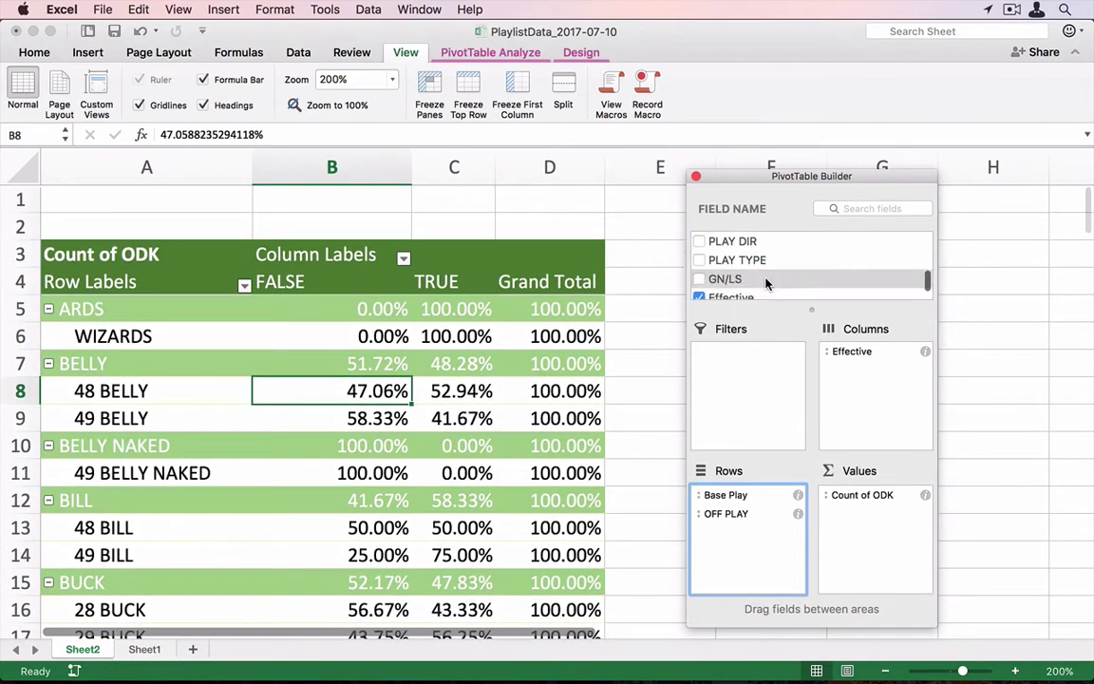
{"action": "scroll", "coordinate": [767, 283], "scroll_direction": "up", "scroll_amount": 2}
{"action": "scroll", "coordinate": [767, 283], "scroll_direction": "down", "scroll_amount": 2}
Add PLAY TYPE as a report filter and restrict it to Run plays only.
{"action": "left_click_drag", "start_coordinate": [757, 267], "coordinate": [755, 390]}
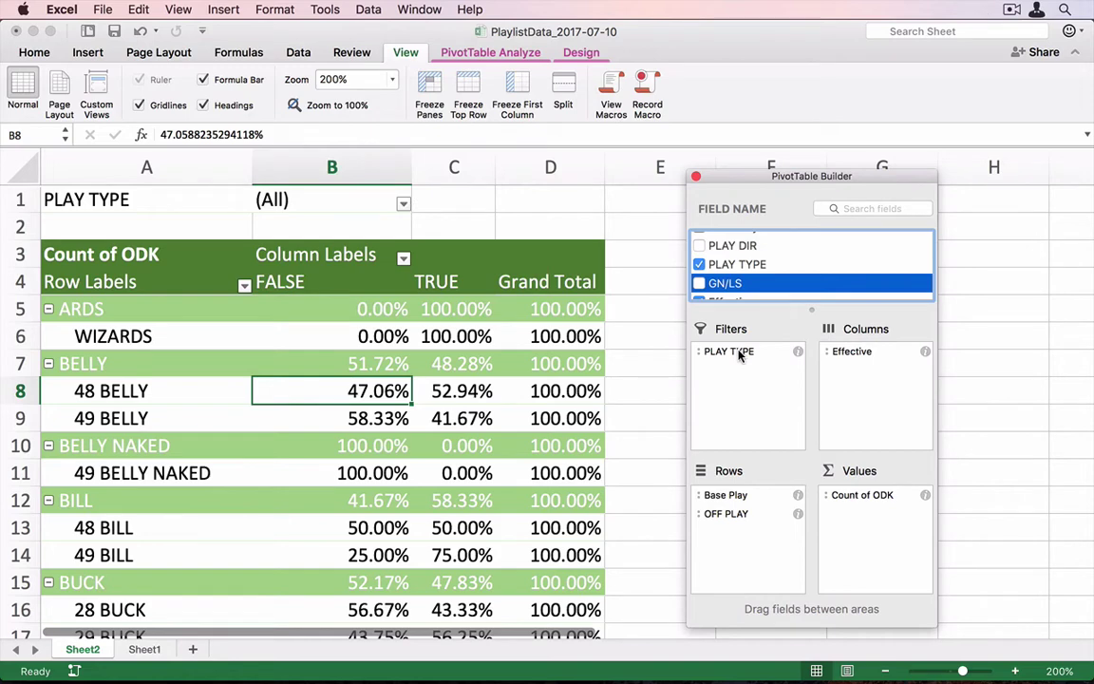
{"action": "left_click", "coordinate": [403, 205]}
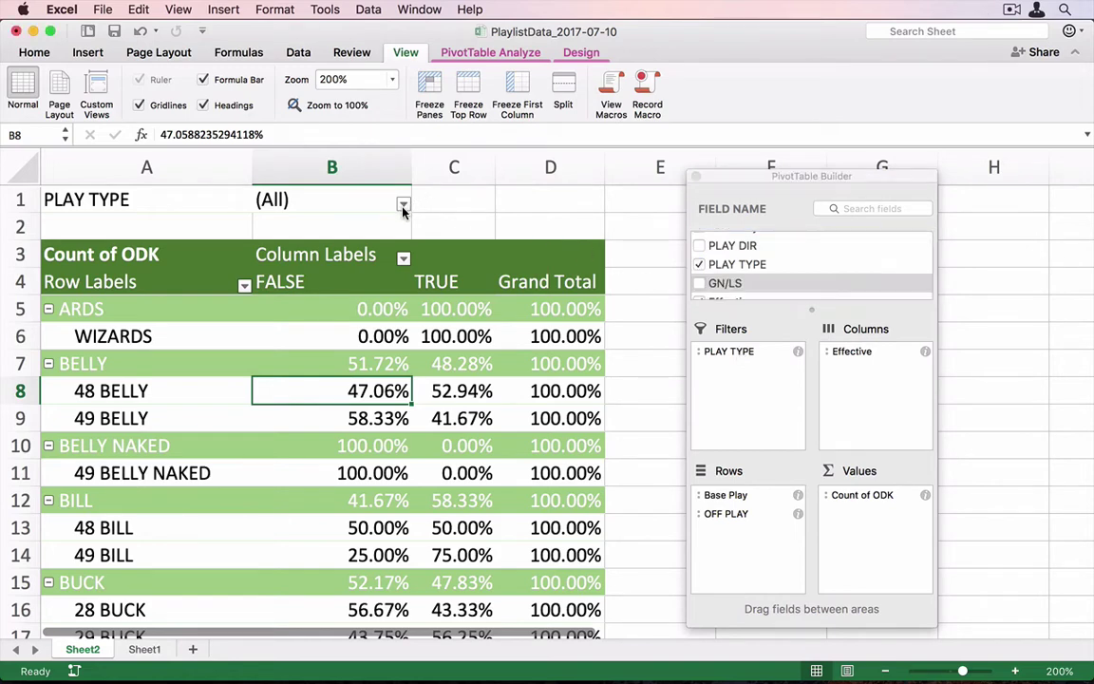
{"action": "left_click", "coordinate": [403, 206]}
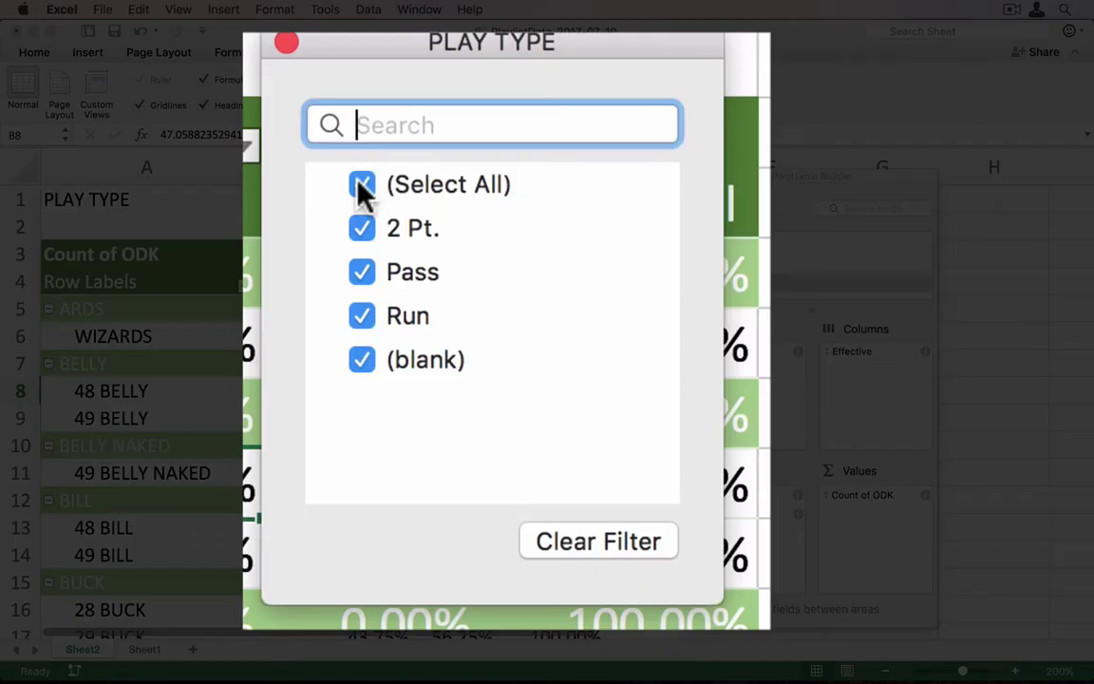
{"action": "left_click", "coordinate": [451, 275]}
{"action": "left_click", "coordinate": [362, 314]}
{"action": "key", "text": "Escape"}
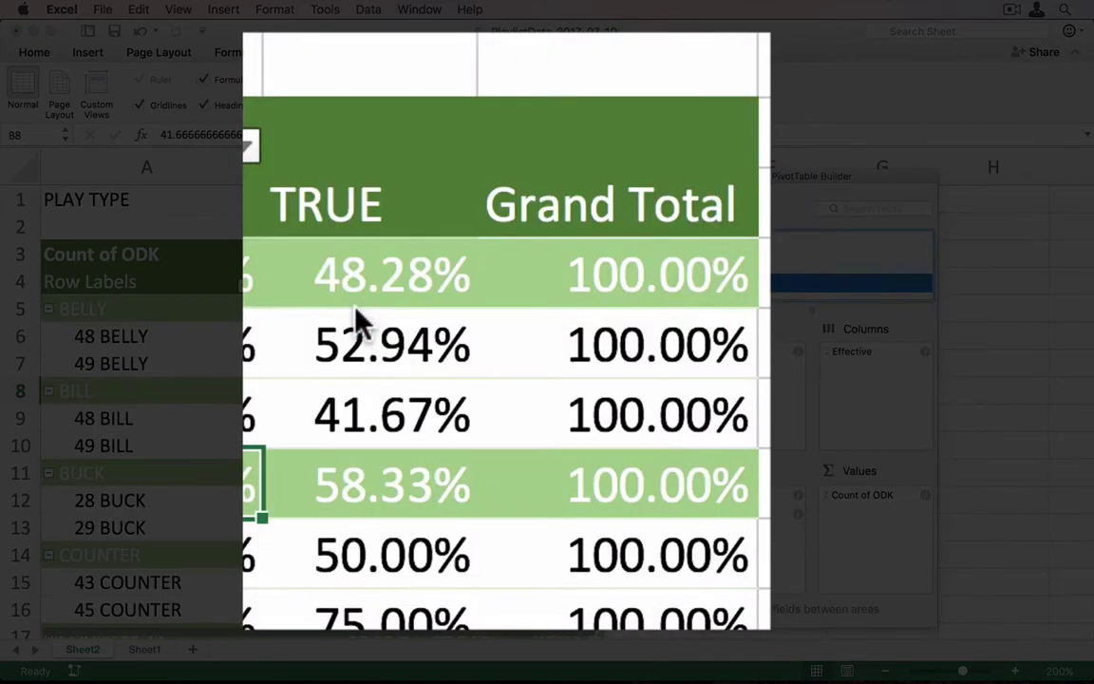
{"action": "scroll", "coordinate": [359, 391], "scroll_direction": "down", "scroll_amount": 5}
{"action": "scroll", "coordinate": [359, 391], "scroll_direction": "up", "scroll_amount": 3}
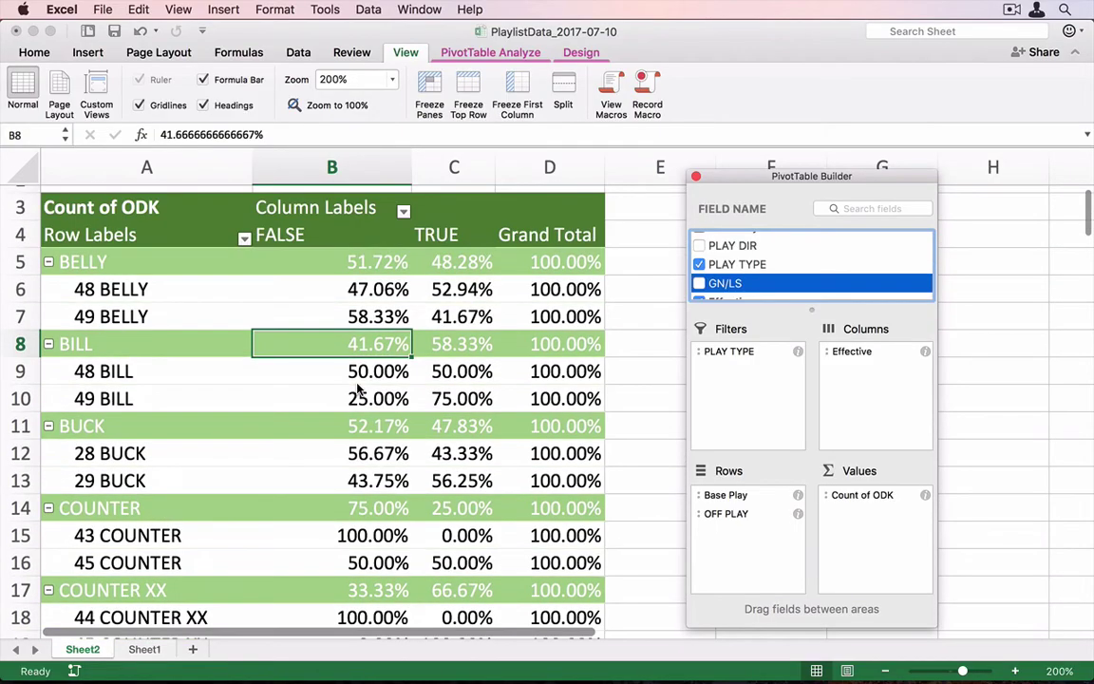
{"action": "scroll", "coordinate": [359, 390], "scroll_direction": "up", "scroll_amount": 1}
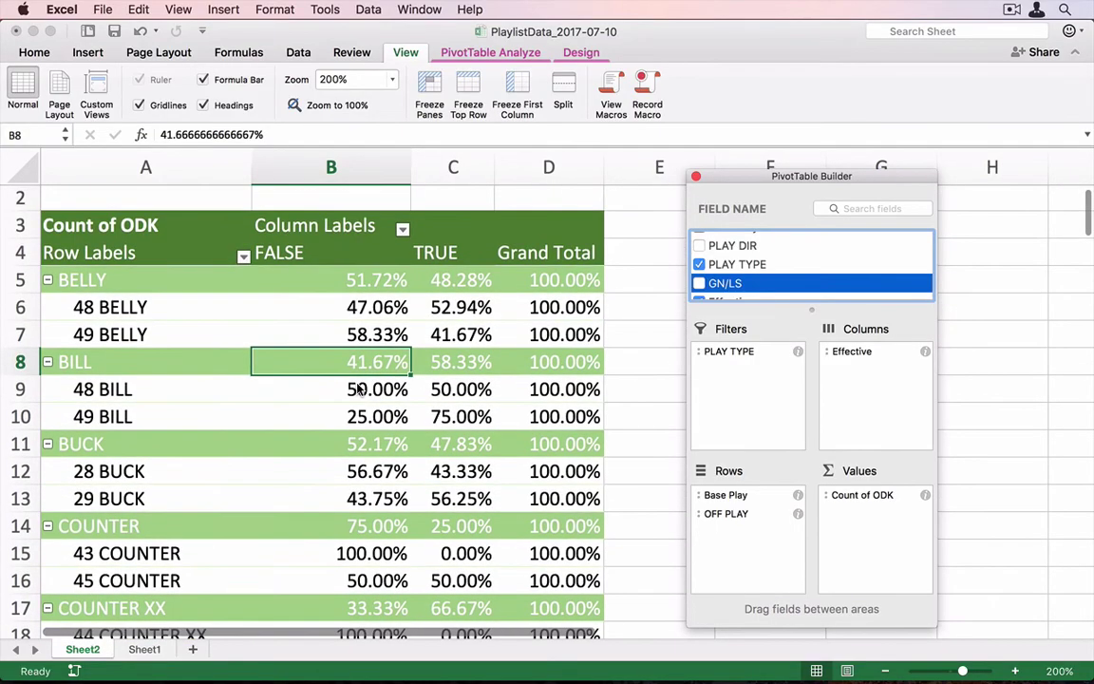
{"action": "left_click_drag", "start_coordinate": [732, 514], "coordinate": [652, 455]}
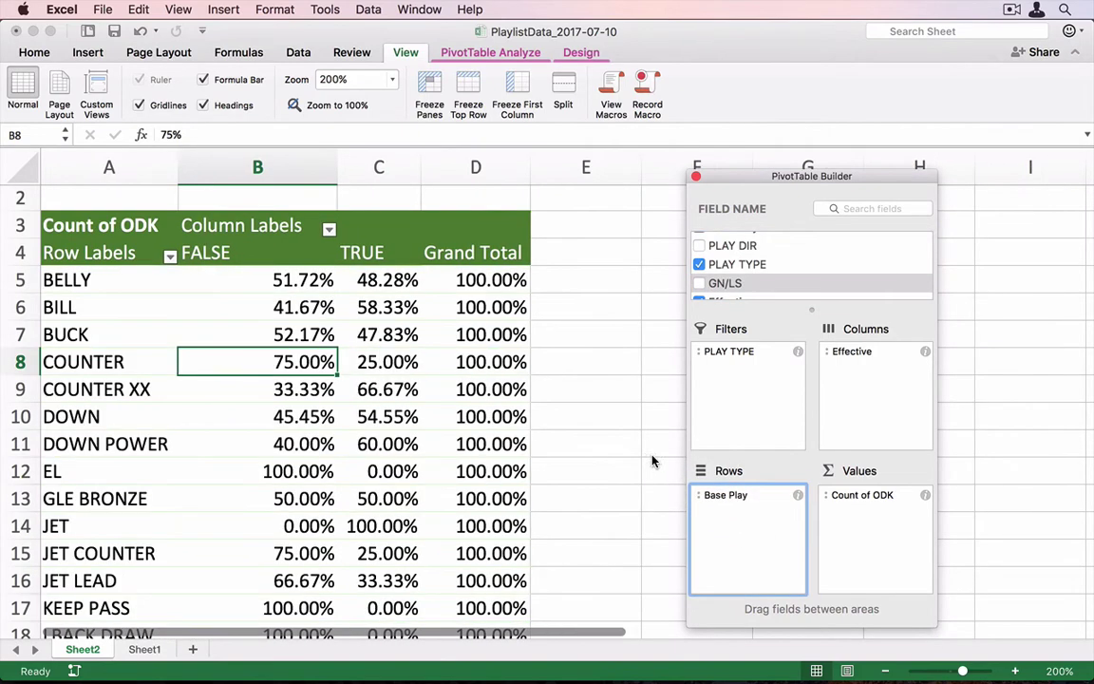
{"action": "scroll", "coordinate": [285, 373], "scroll_direction": "down", "scroll_amount": 1}
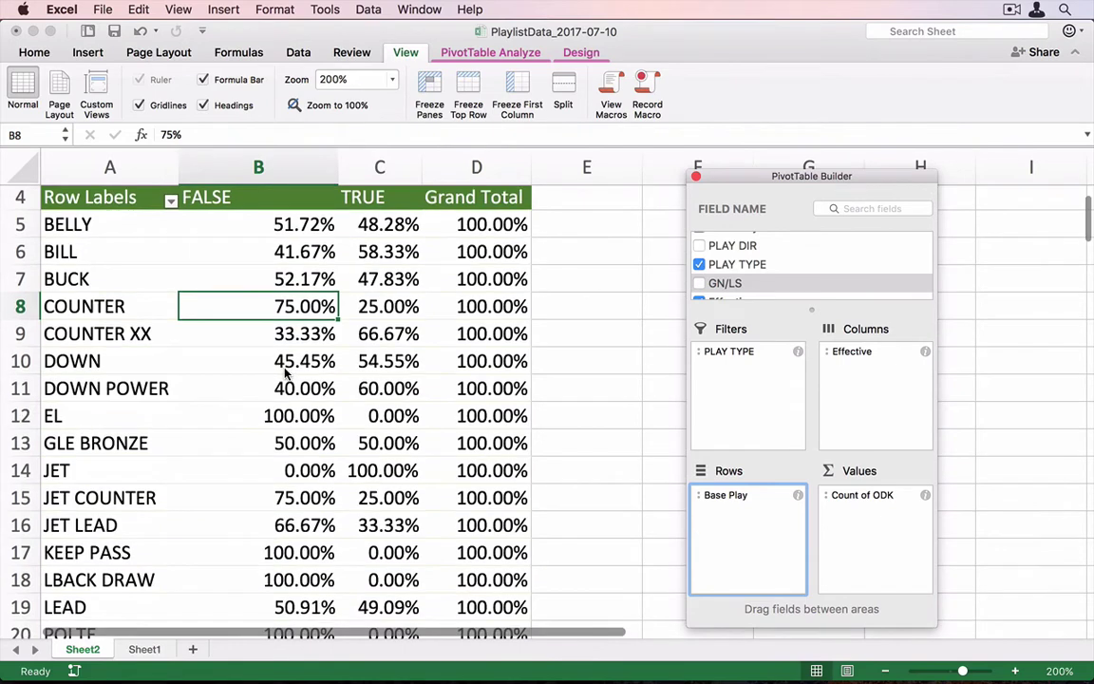
{"action": "scroll", "coordinate": [285, 380], "scroll_direction": "down", "scroll_amount": 1}
{"action": "scroll", "coordinate": [286, 361], "scroll_direction": "up", "scroll_amount": 4}
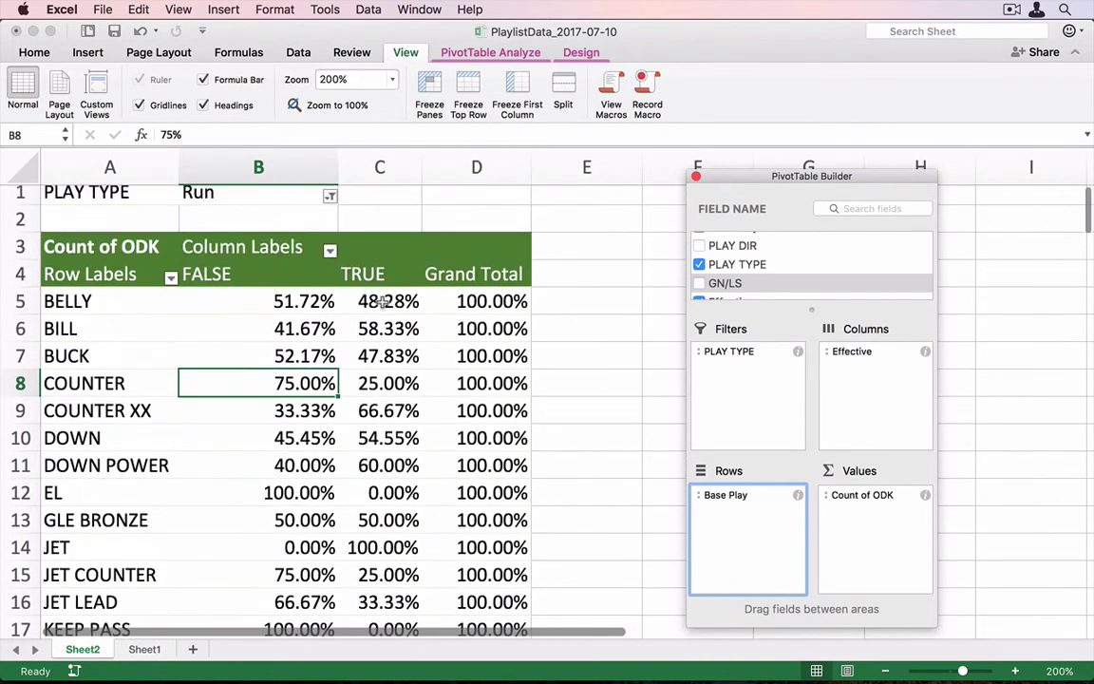
{"action": "left_click", "coordinate": [389, 172]}
{"action": "scroll", "coordinate": [384, 399], "scroll_direction": "down", "scroll_amount": 7}
{"action": "left_click", "coordinate": [384, 375]}
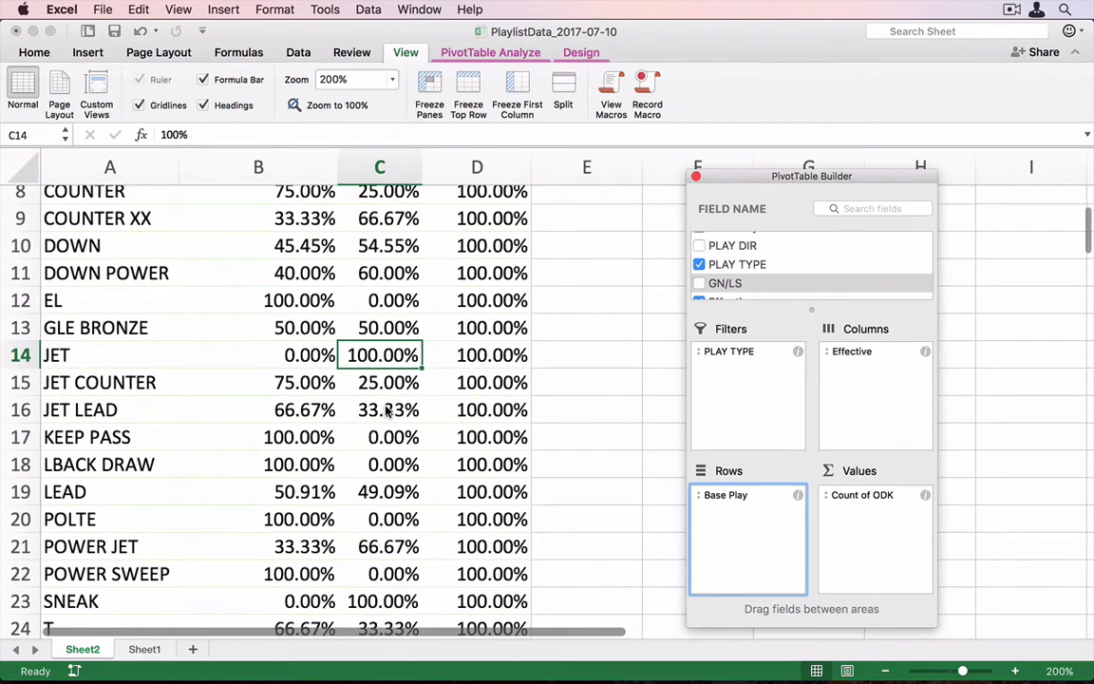
{"action": "scroll", "coordinate": [386, 411], "scroll_direction": "down", "scroll_amount": 2}
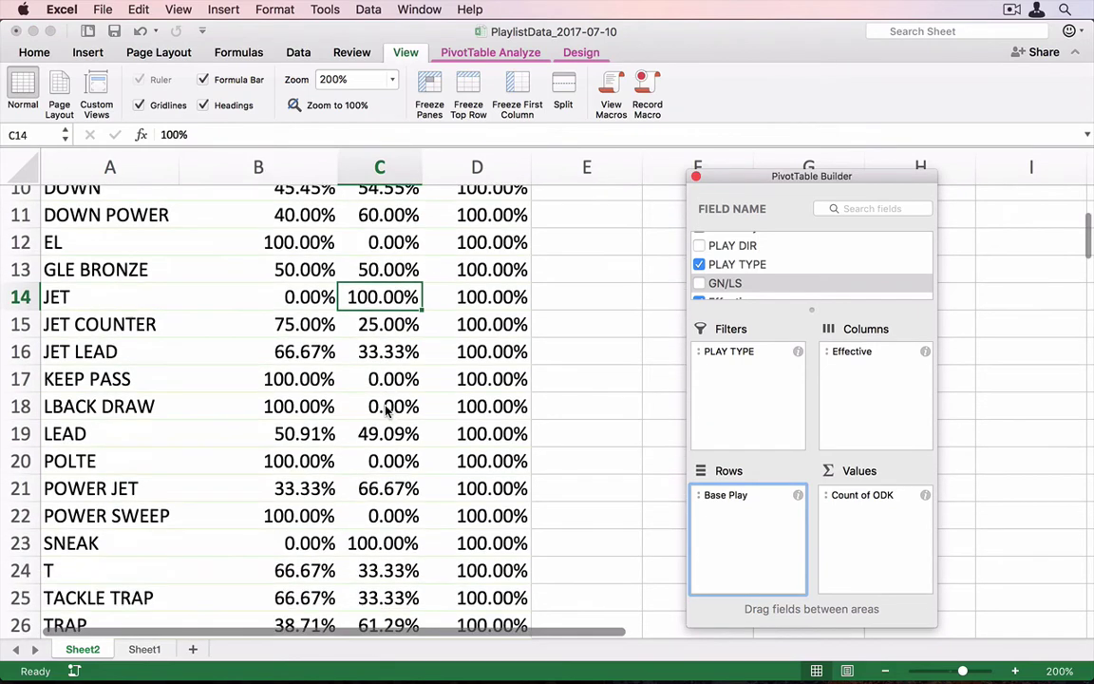
{"action": "left_click", "coordinate": [394, 494]}
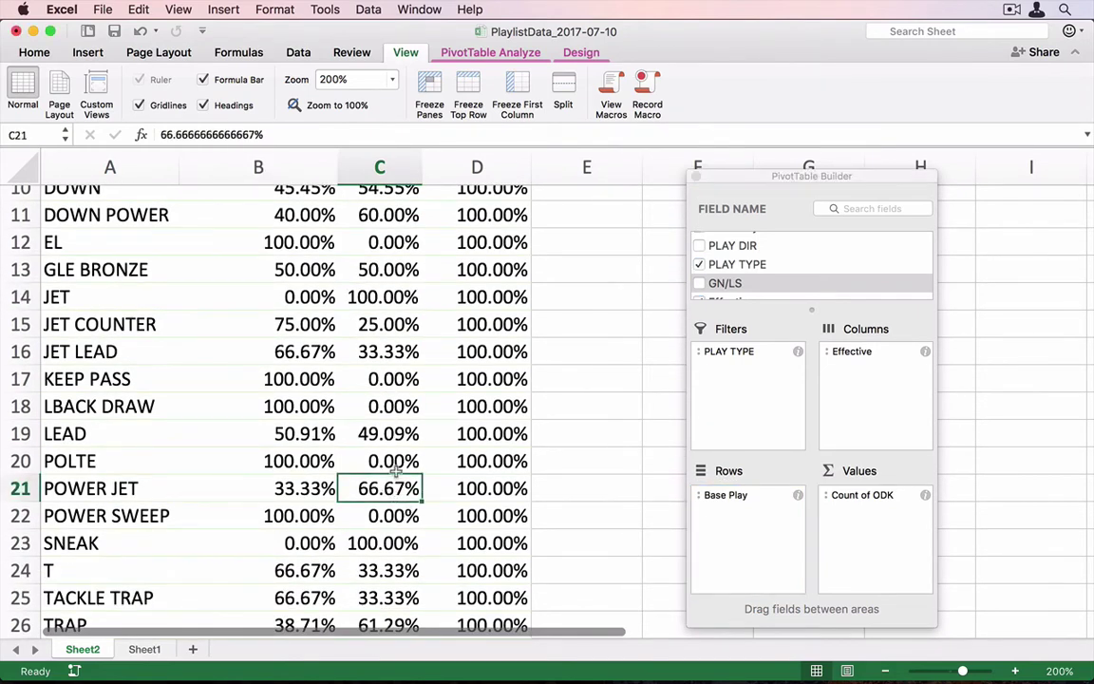
{"action": "left_click", "coordinate": [403, 297]}
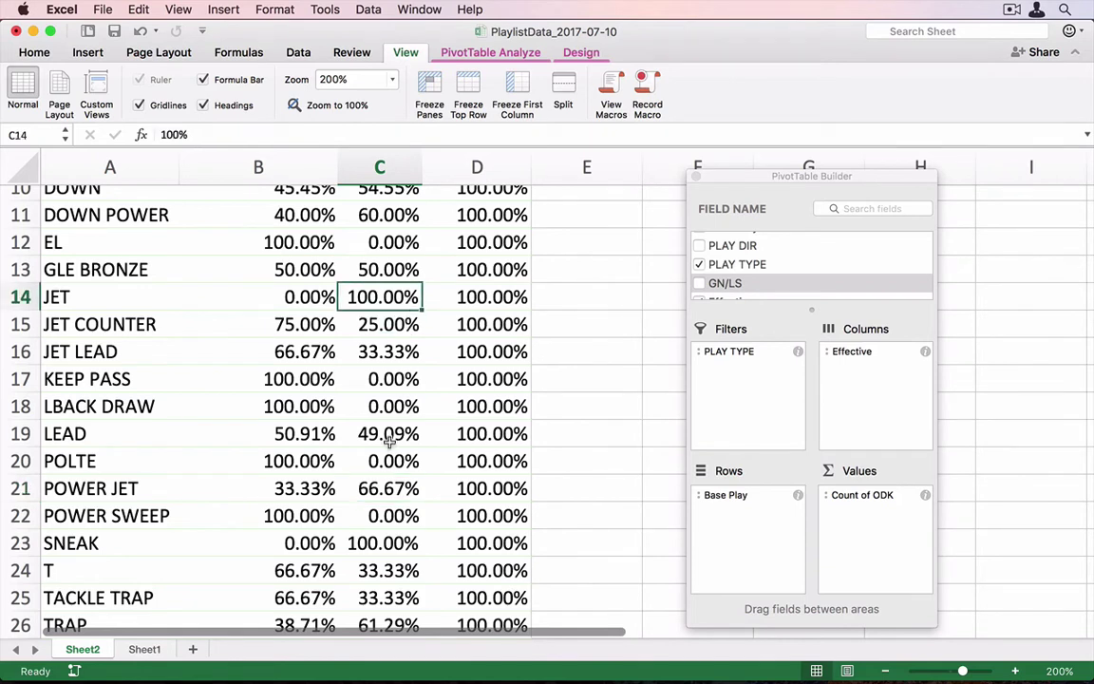
{"action": "left_click", "coordinate": [398, 489]}
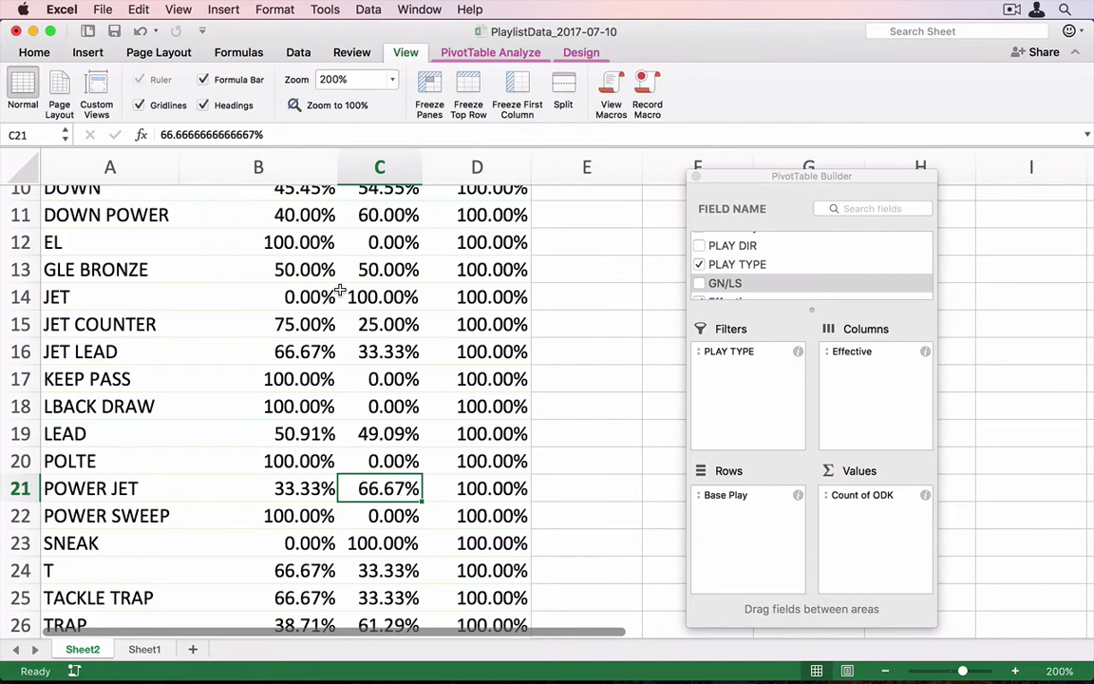
{"action": "scroll", "coordinate": [340, 289], "scroll_direction": "down", "scroll_amount": 5}
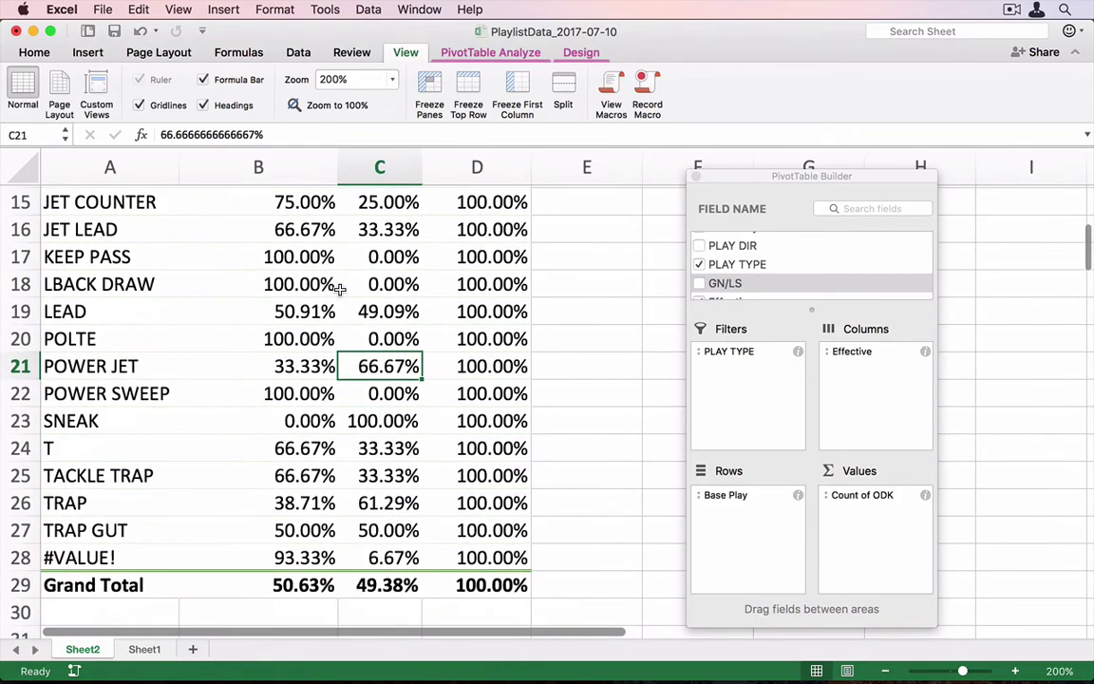
{"action": "scroll", "coordinate": [340, 289], "scroll_direction": "down", "scroll_amount": 1}
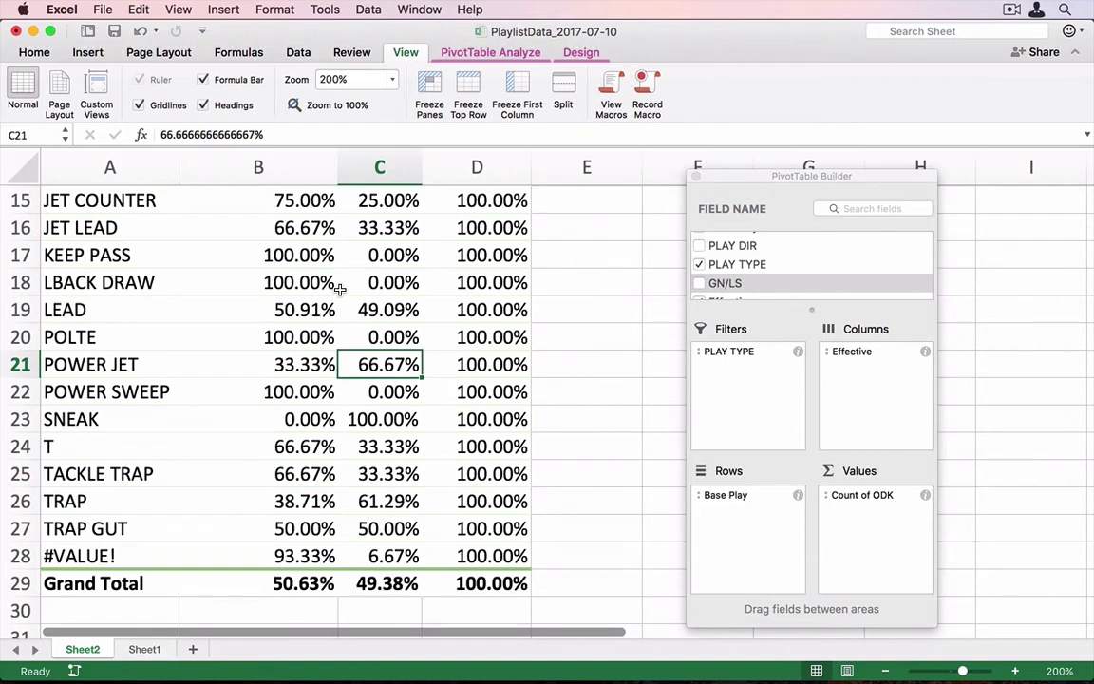
{"action": "left_click", "coordinate": [394, 477]}
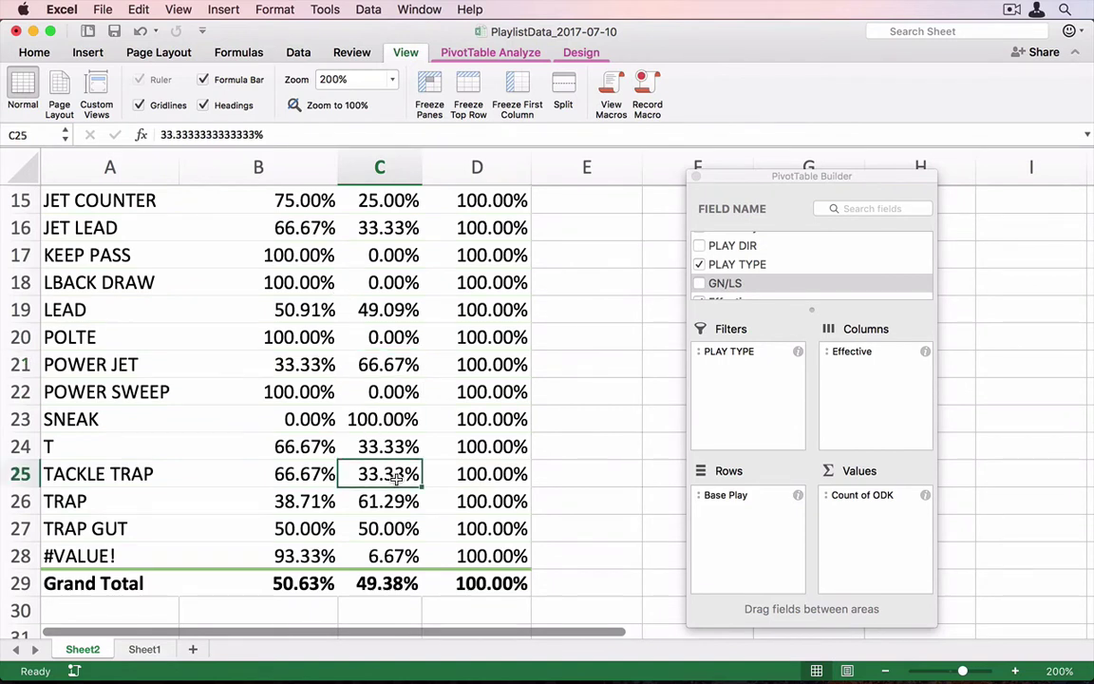
{"action": "left_click", "coordinate": [399, 504]}
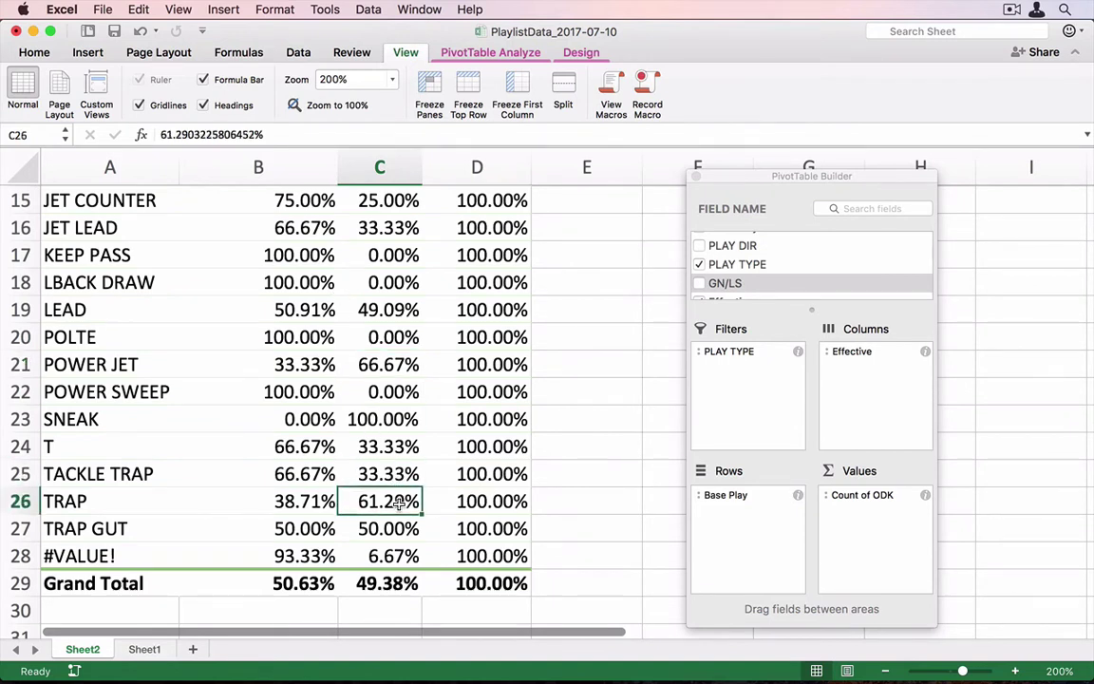
{"action": "scroll", "coordinate": [399, 504], "scroll_direction": "up", "scroll_amount": 5}
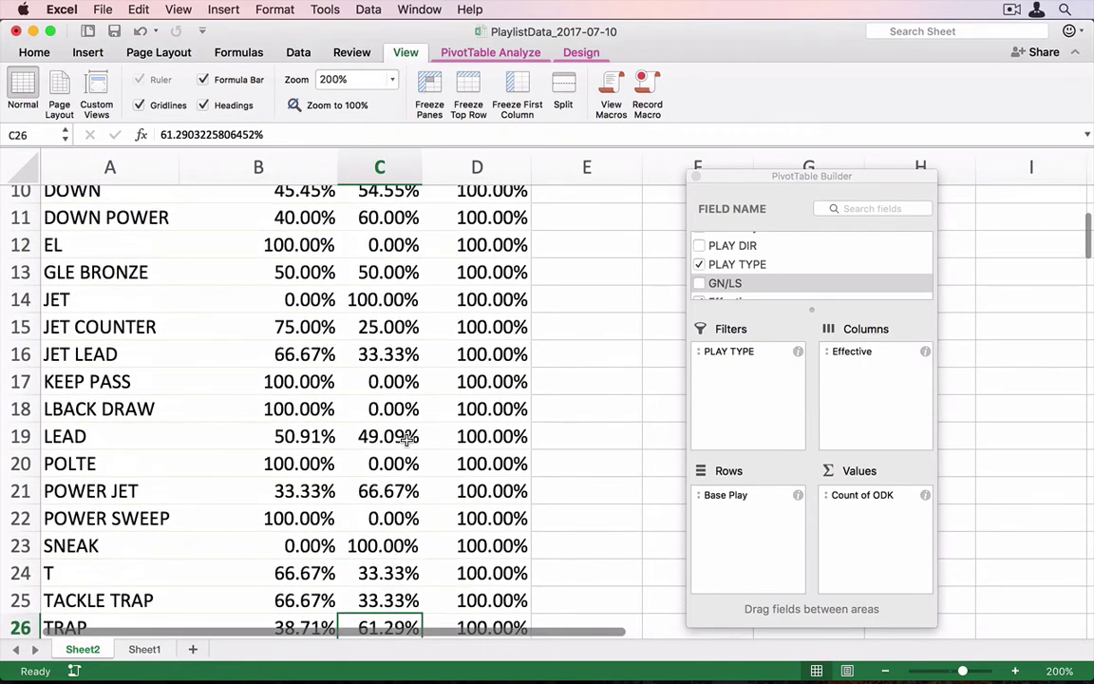
{"action": "left_click", "coordinate": [406, 437]}
{"action": "scroll", "coordinate": [407, 432], "scroll_direction": "up", "scroll_amount": 1}
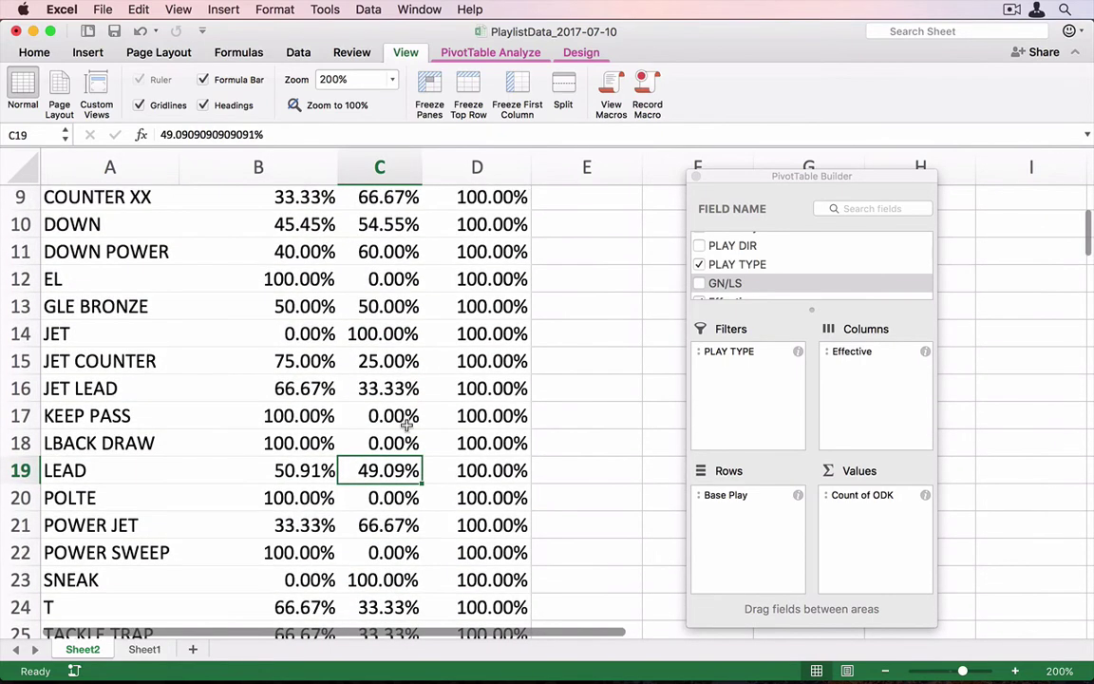
{"action": "left_click", "coordinate": [363, 390]}
{"action": "left_click", "coordinate": [395, 469]}
{"action": "left_click", "coordinate": [404, 384]}
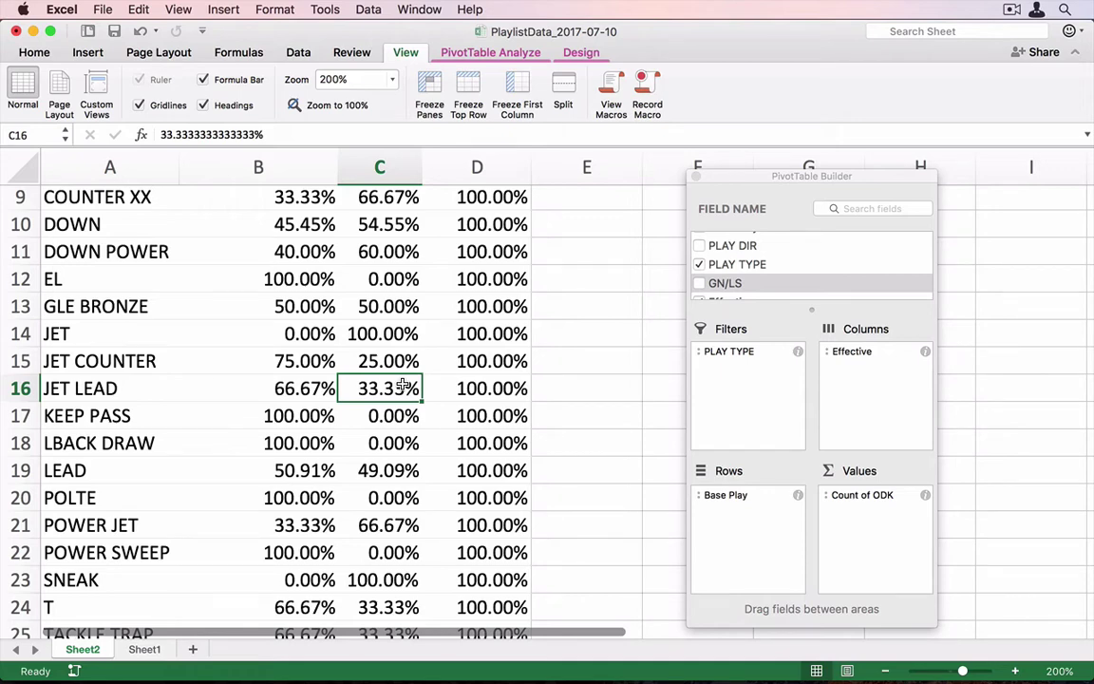
{"action": "scroll", "coordinate": [404, 385], "scroll_direction": "up", "scroll_amount": 5}
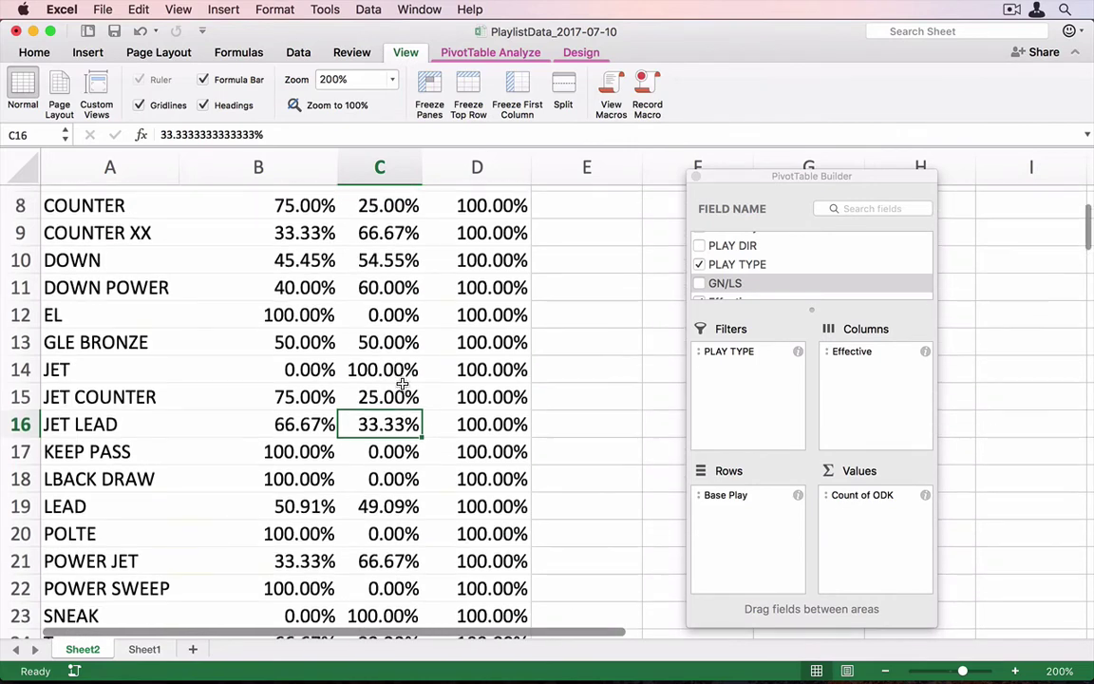
{"action": "left_click", "coordinate": [386, 393]}
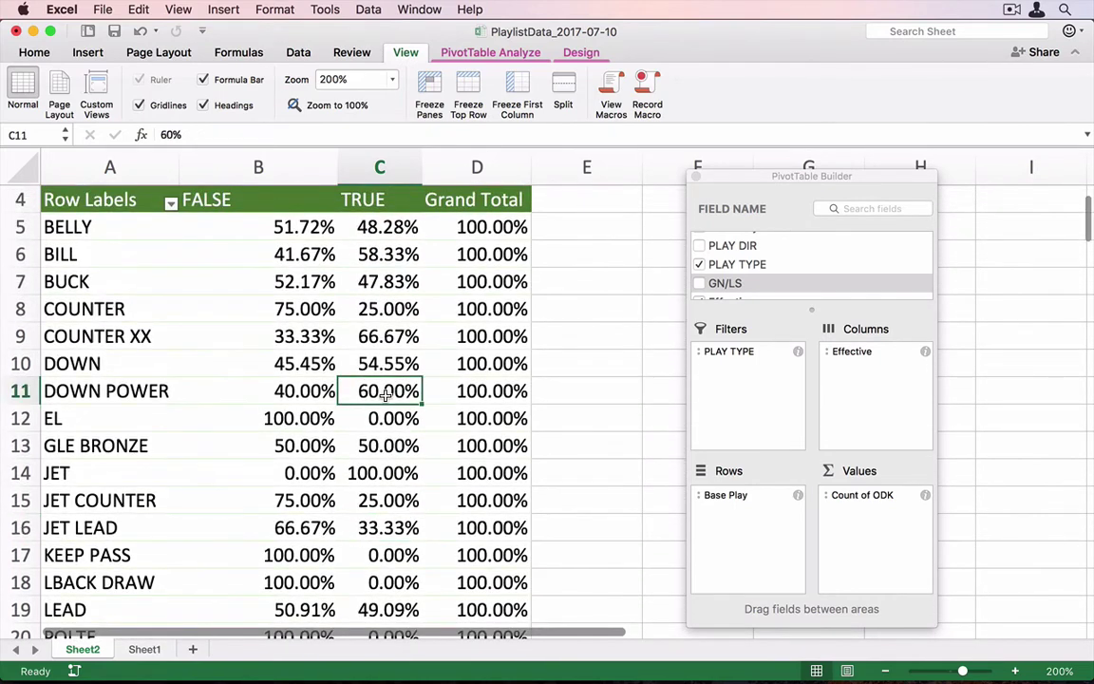
{"action": "left_click", "coordinate": [388, 340]}
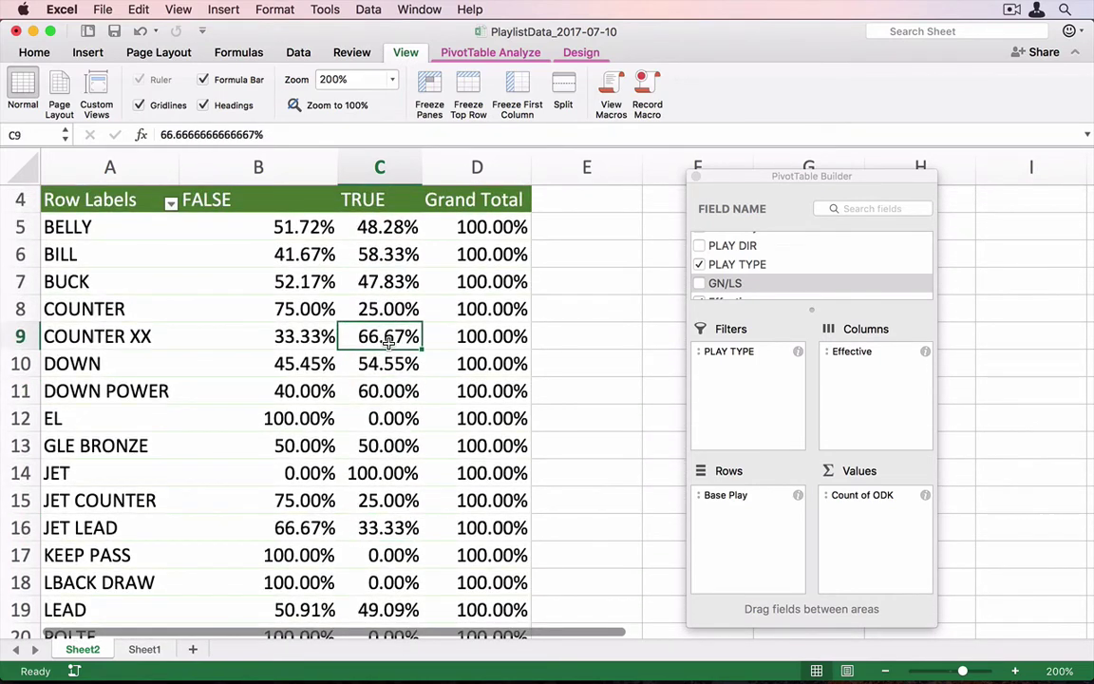
{"action": "left_click", "coordinate": [395, 245]}
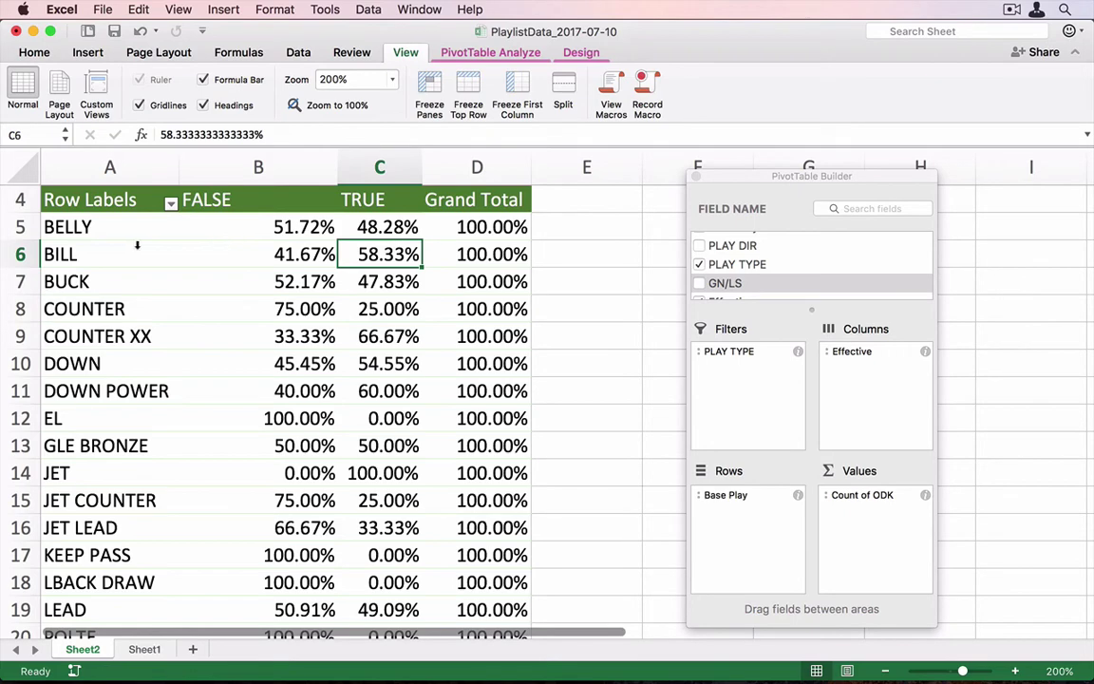
{"action": "left_click_drag", "start_coordinate": [59, 195], "coordinate": [445, 501]}
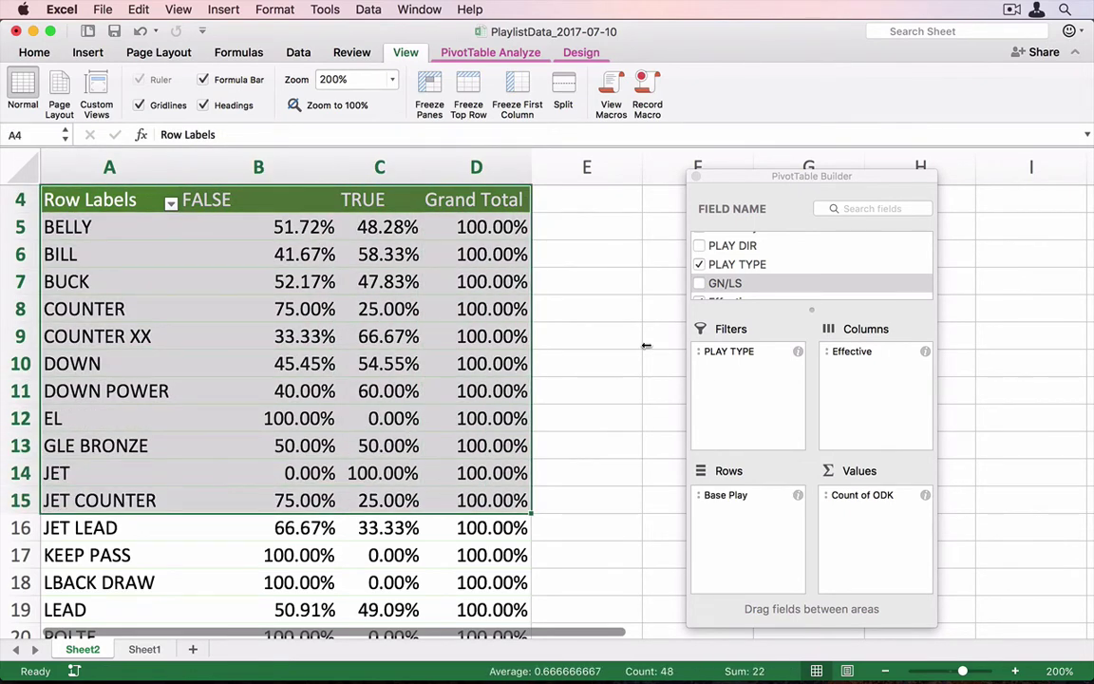
{"action": "left_click", "coordinate": [238, 307]}
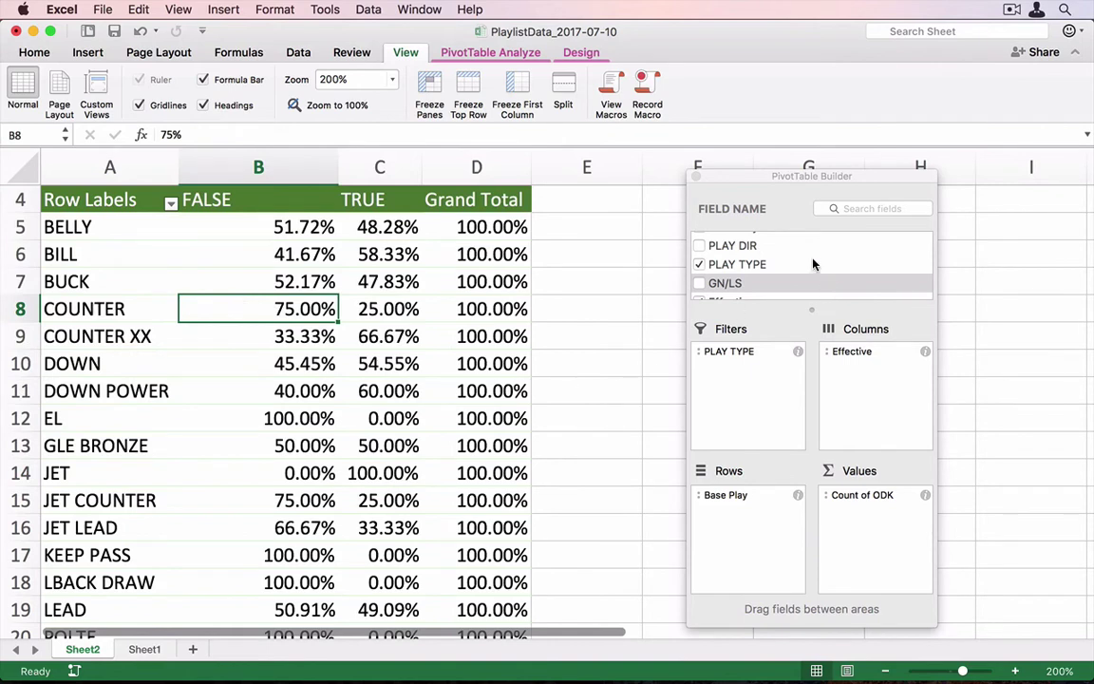
{"action": "scroll", "coordinate": [813, 264], "scroll_direction": "down", "scroll_amount": 2}
{"action": "scroll", "coordinate": [813, 264], "scroll_direction": "up", "scroll_amount": 10}
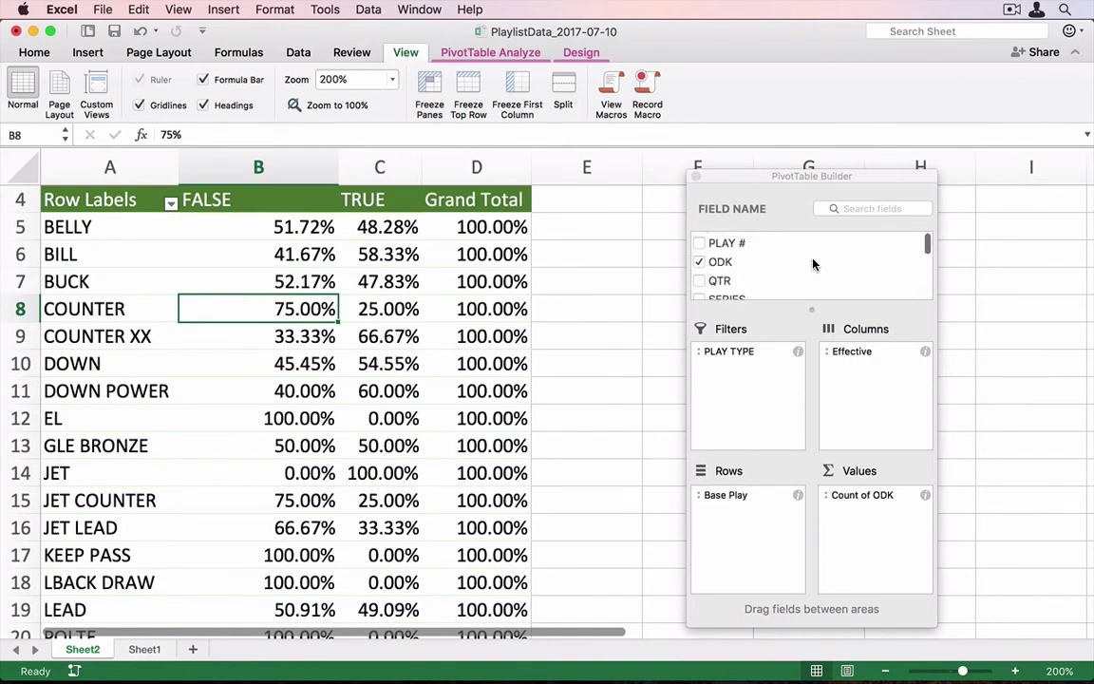
Add ODK again as Count of ODK2 raw counts and check totals, e.g. 320 plays overall.
{"action": "left_click_drag", "start_coordinate": [722, 259], "coordinate": [885, 541]}
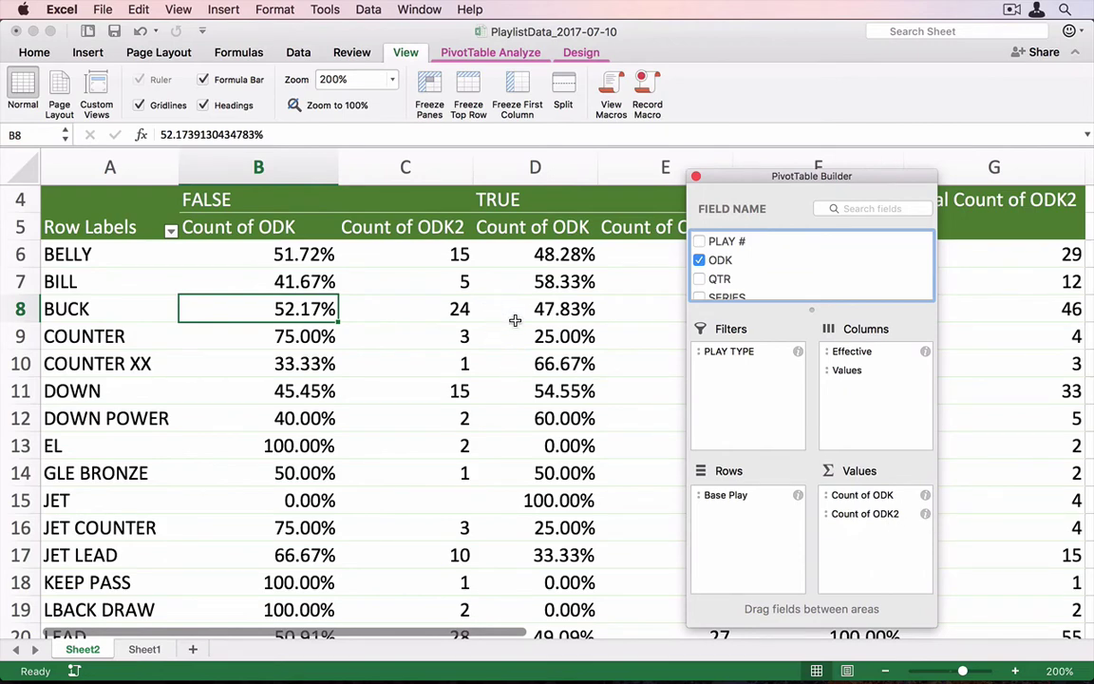
{"action": "scroll", "coordinate": [514, 321], "scroll_direction": "right", "scroll_amount": 5}
{"action": "scroll", "coordinate": [514, 326], "scroll_direction": "left", "scroll_amount": 4}
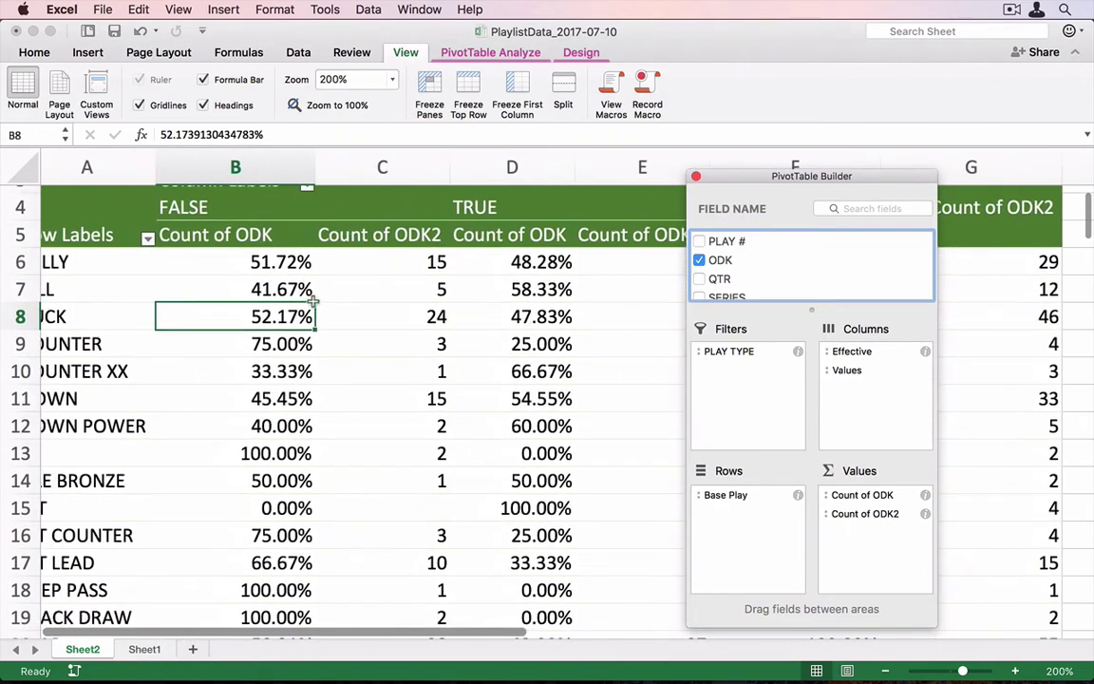
{"action": "scroll", "coordinate": [496, 362], "scroll_direction": "right", "scroll_amount": 10}
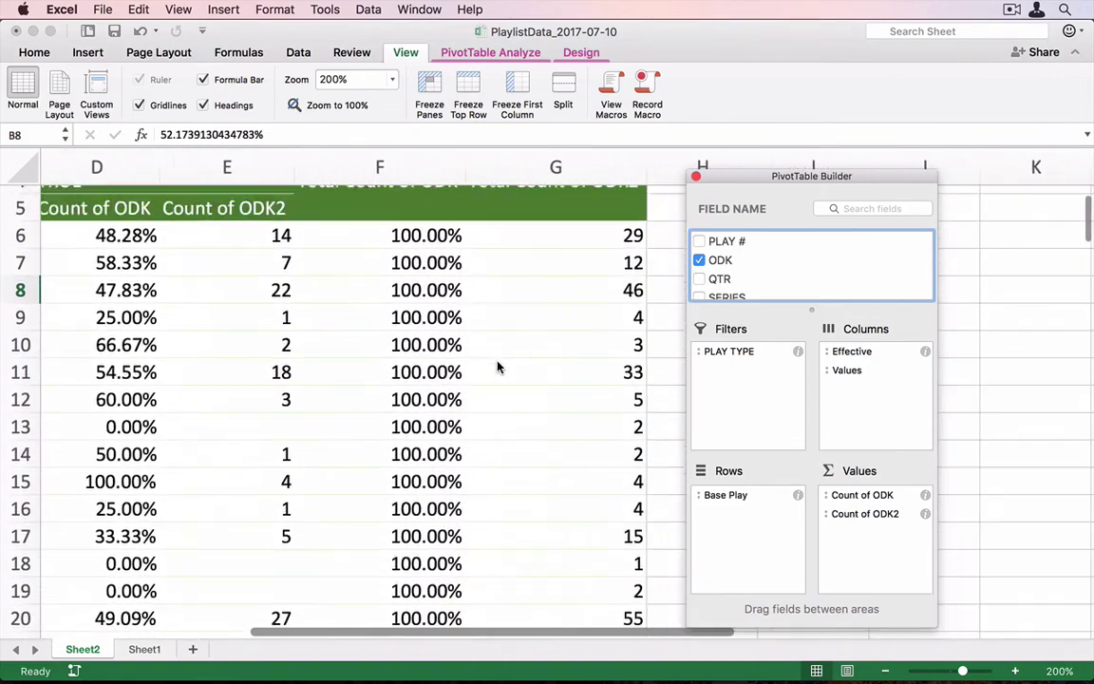
{"action": "scroll", "coordinate": [576, 313], "scroll_direction": "down", "scroll_amount": 10}
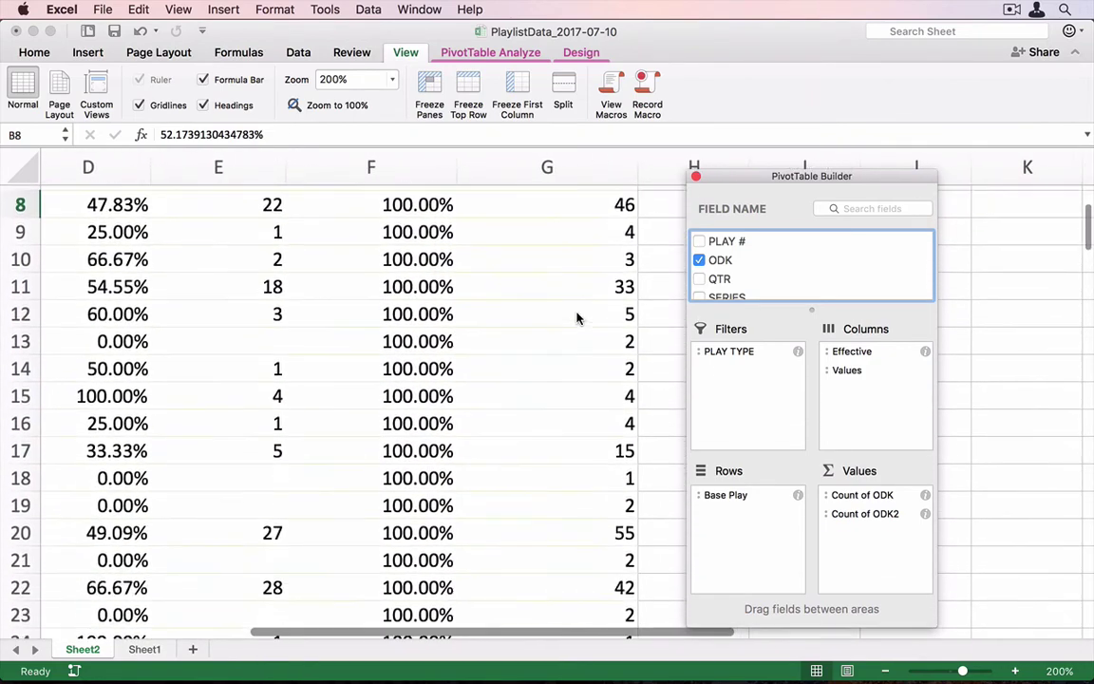
{"action": "scroll", "coordinate": [577, 318], "scroll_direction": "up", "scroll_amount": 2}
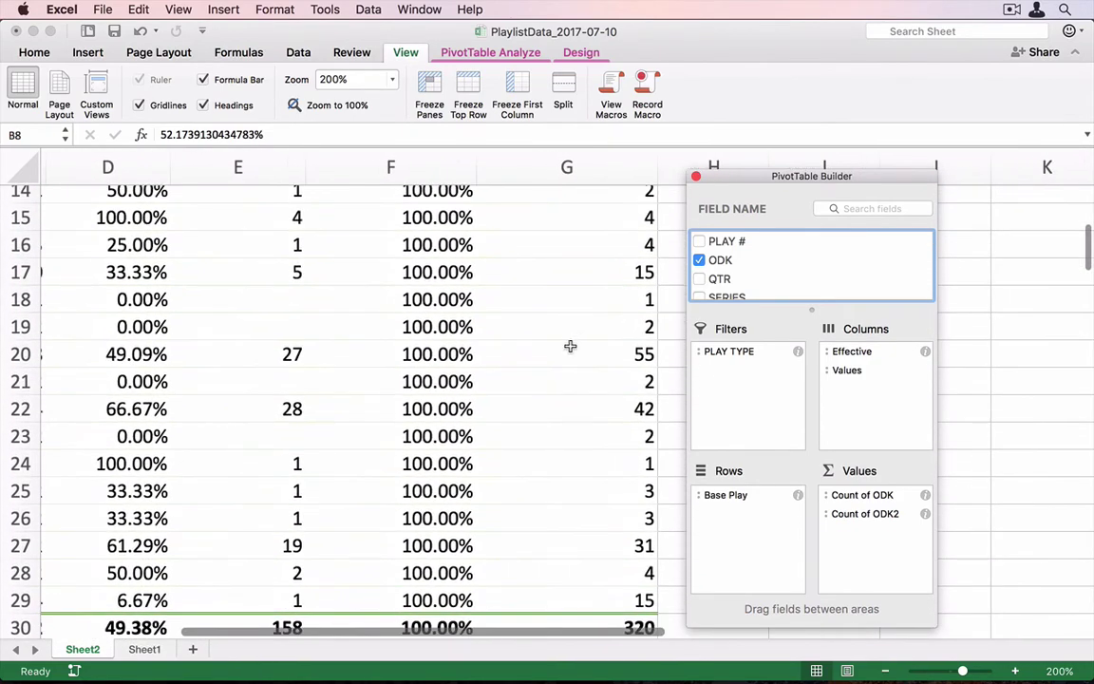
{"action": "left_click", "coordinate": [384, 354]}
{"action": "scroll", "coordinate": [384, 355], "scroll_direction": "left", "scroll_amount": 8}
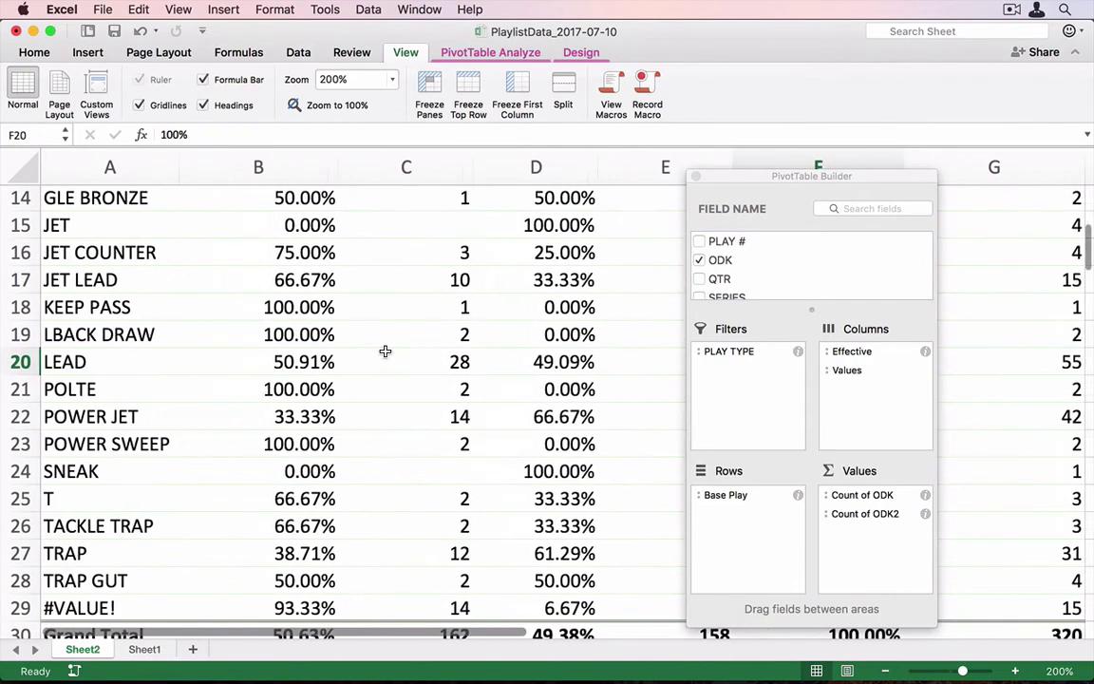
{"action": "scroll", "coordinate": [385, 352], "scroll_direction": "right", "scroll_amount": 8}
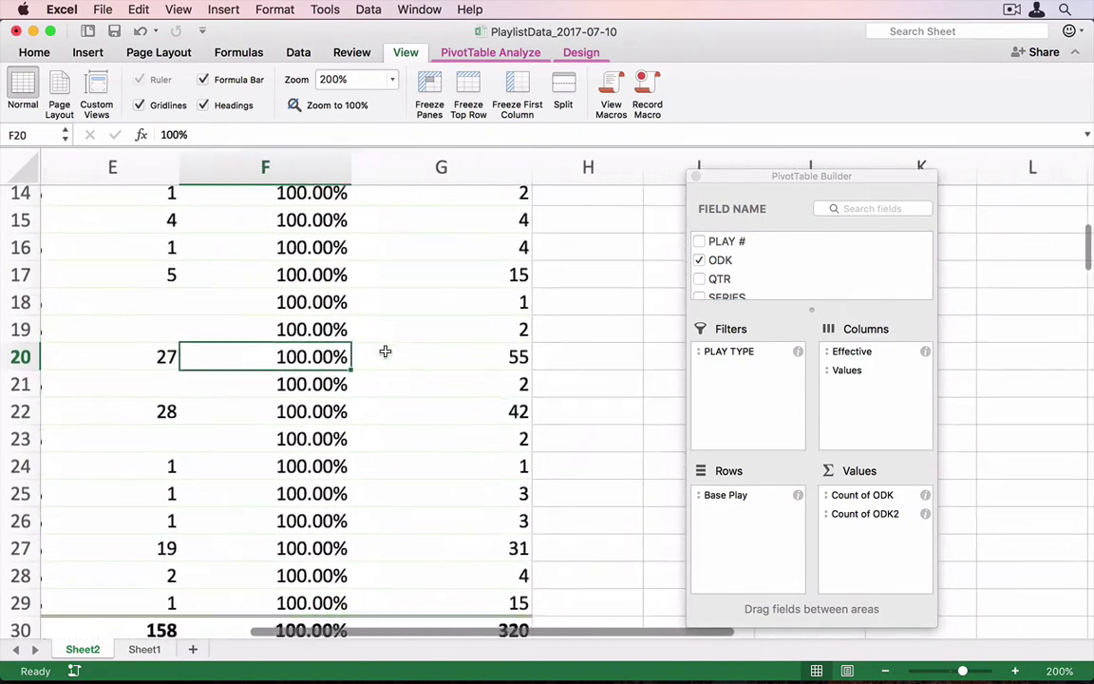
{"action": "scroll", "coordinate": [384, 351], "scroll_direction": "left", "scroll_amount": 5}
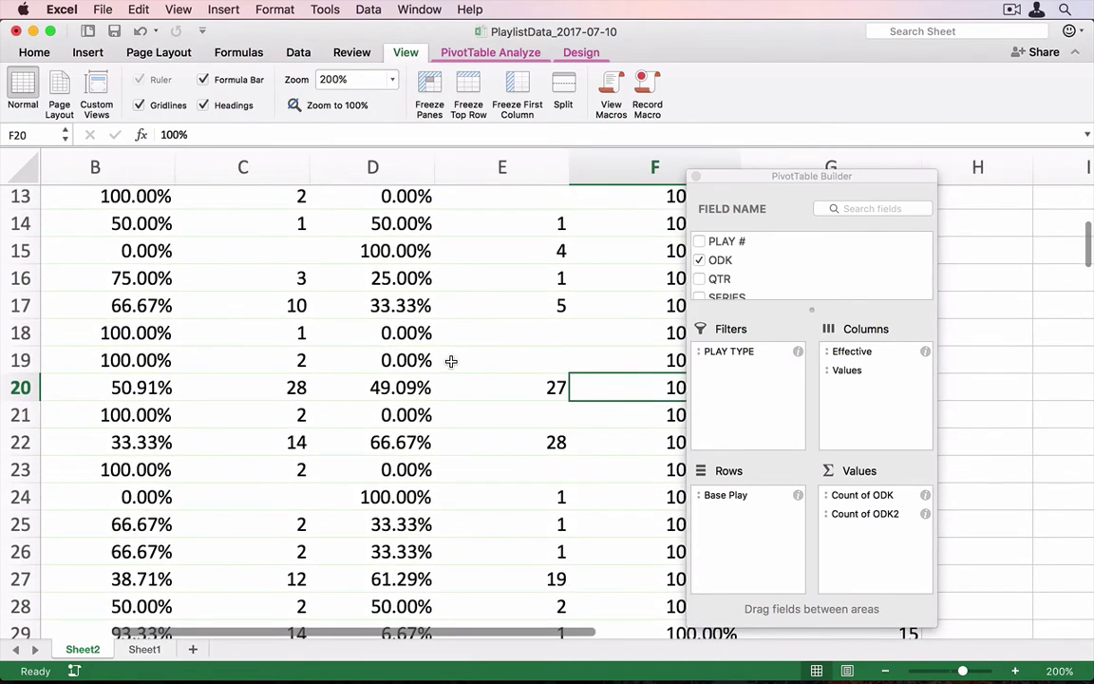
{"action": "scroll", "coordinate": [451, 361], "scroll_direction": "right", "scroll_amount": 2}
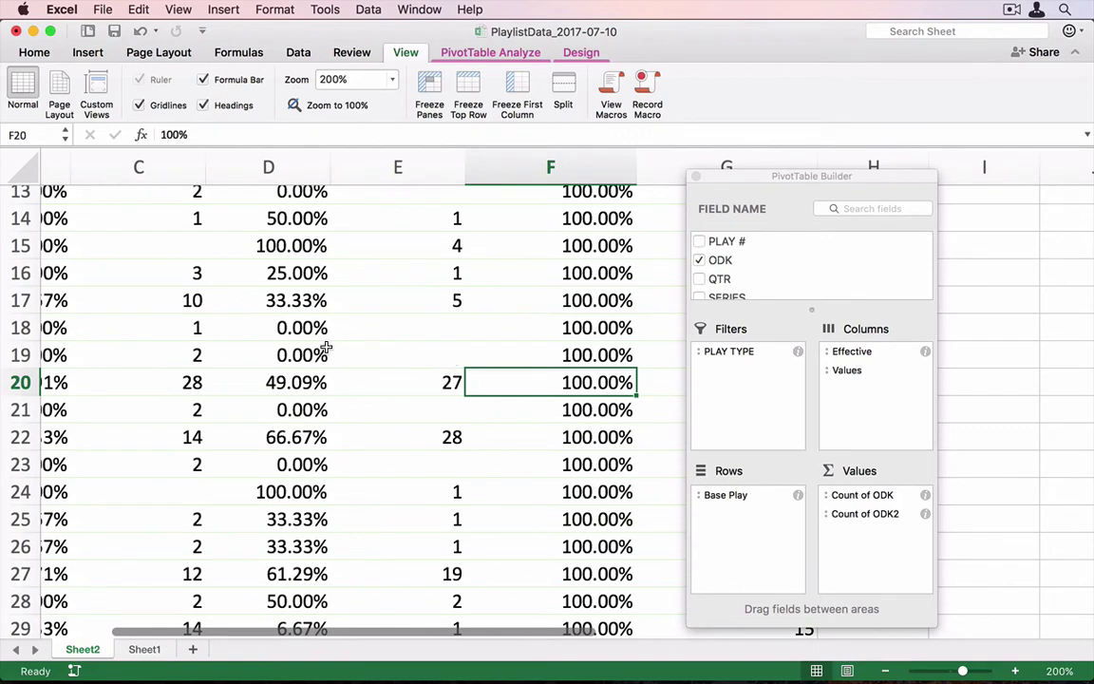
{"action": "scroll", "coordinate": [326, 348], "scroll_direction": "right", "scroll_amount": 5}
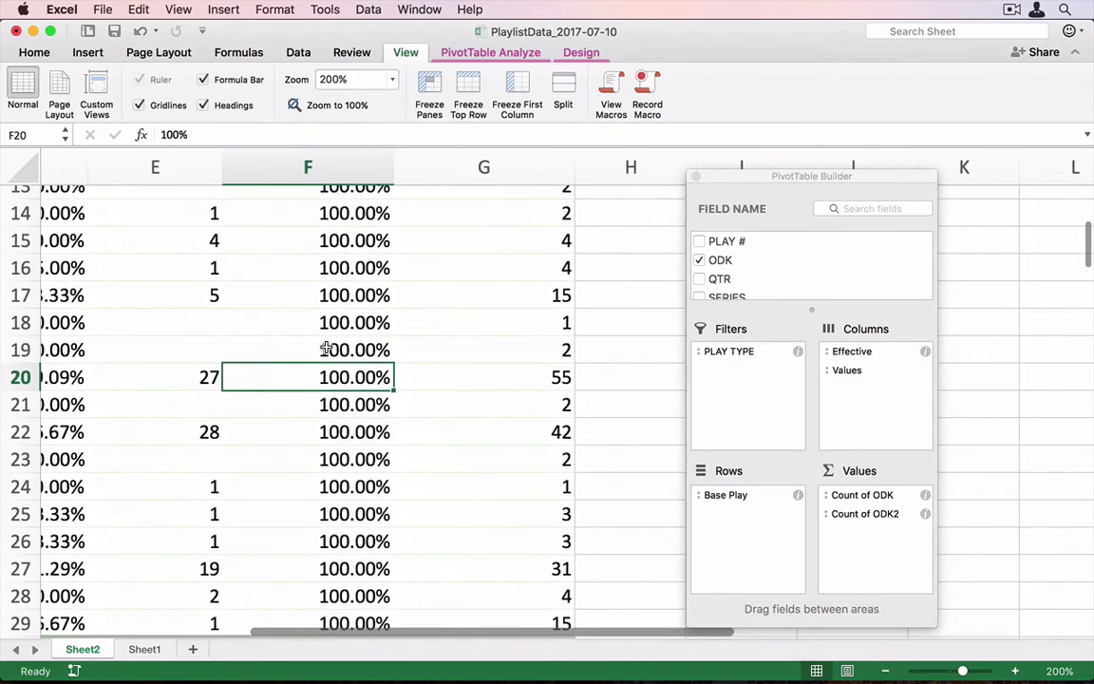
{"action": "scroll", "coordinate": [325, 347], "scroll_direction": "left", "scroll_amount": 5}
{"action": "scroll", "coordinate": [326, 348], "scroll_direction": "down", "scroll_amount": 4}
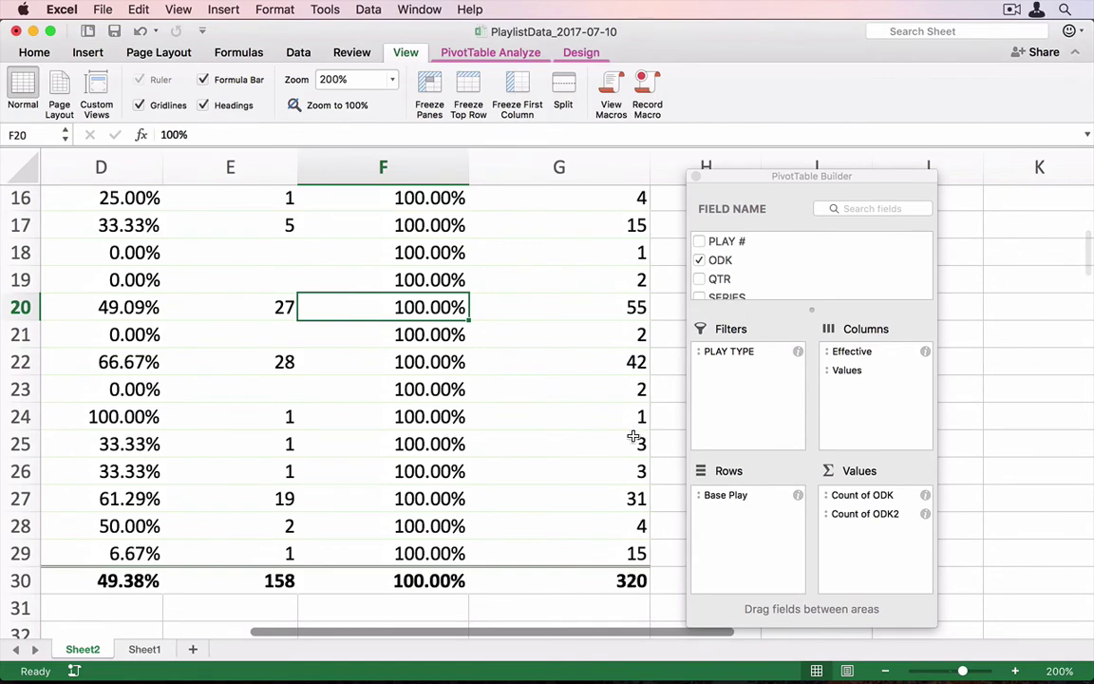
{"action": "scroll", "coordinate": [632, 574], "scroll_direction": "up", "scroll_amount": 1}
{"action": "left_click_drag", "start_coordinate": [636, 592], "coordinate": [114, 432]}
{"action": "scroll", "coordinate": [311, 397], "scroll_direction": "up", "scroll_amount": 13}
{"action": "scroll", "coordinate": [312, 397], "scroll_direction": "left", "scroll_amount": 3}
{"action": "scroll", "coordinate": [312, 398], "scroll_direction": "up", "scroll_amount": 2}
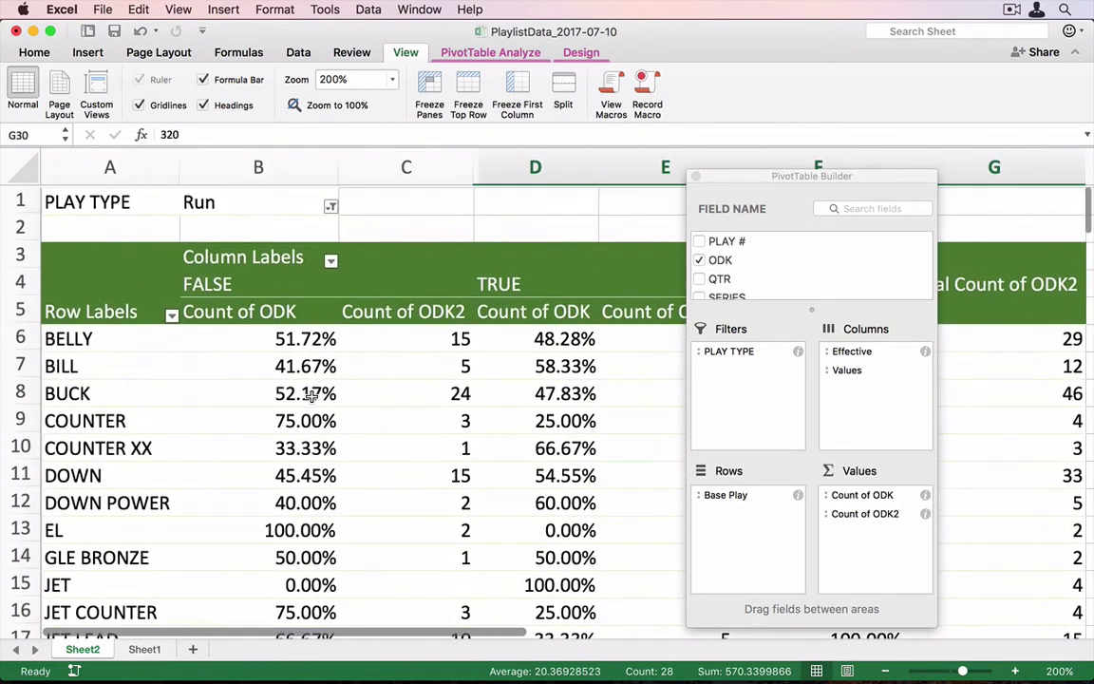
Copy the pivot body from Row Labels to Grand Total and paste it as values into new Sheet3.
{"action": "left_click", "coordinate": [87, 296]}
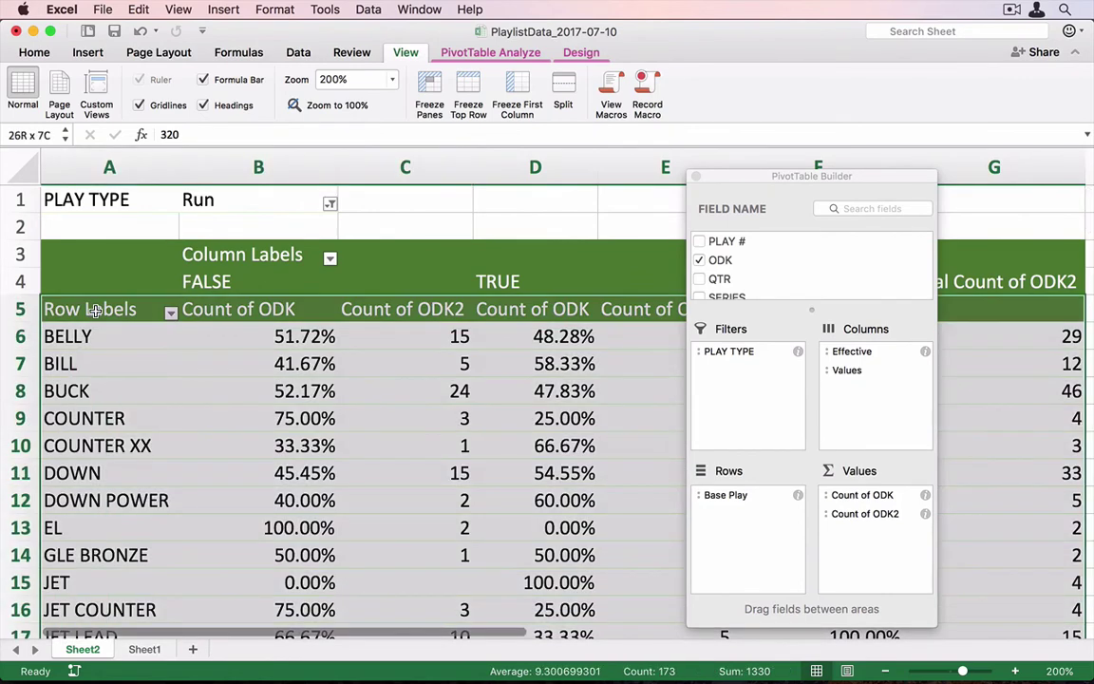
{"action": "key", "text": "super+c"}
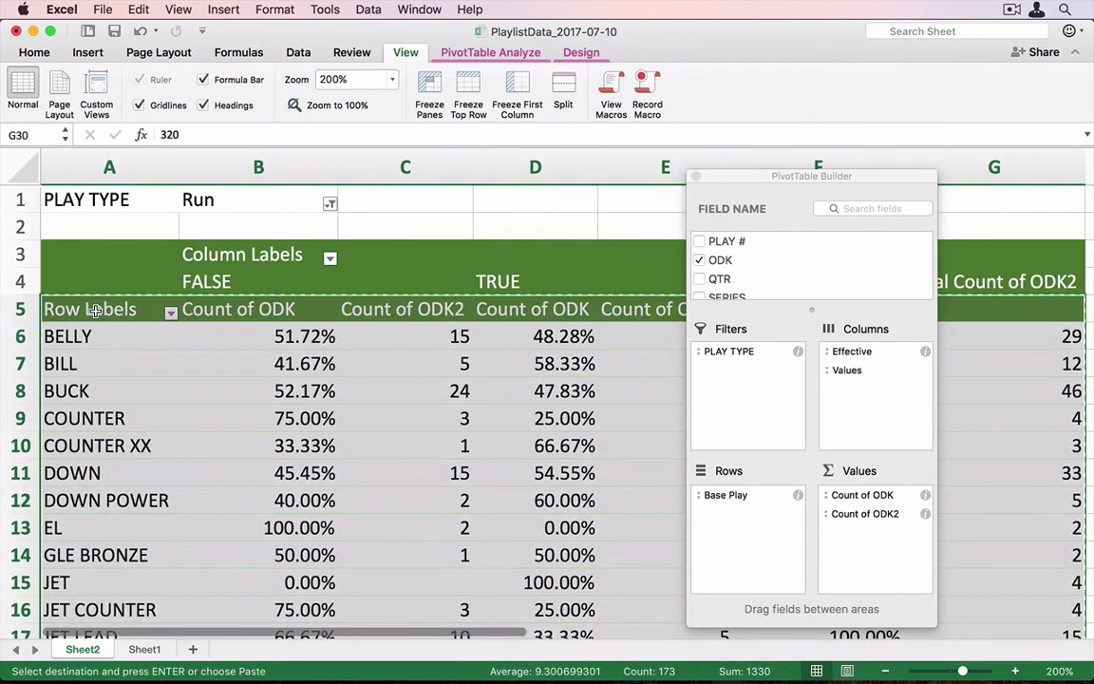
{"action": "left_click", "coordinate": [192, 649]}
{"action": "left_click", "coordinate": [144, 9]}
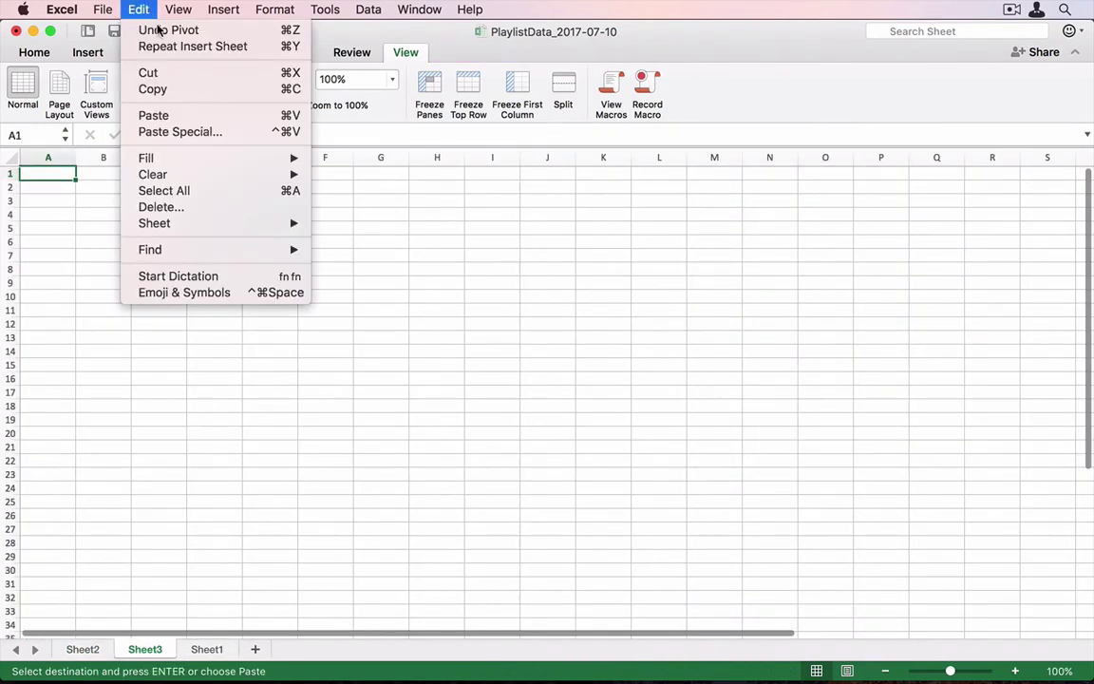
{"action": "left_click", "coordinate": [193, 131]}
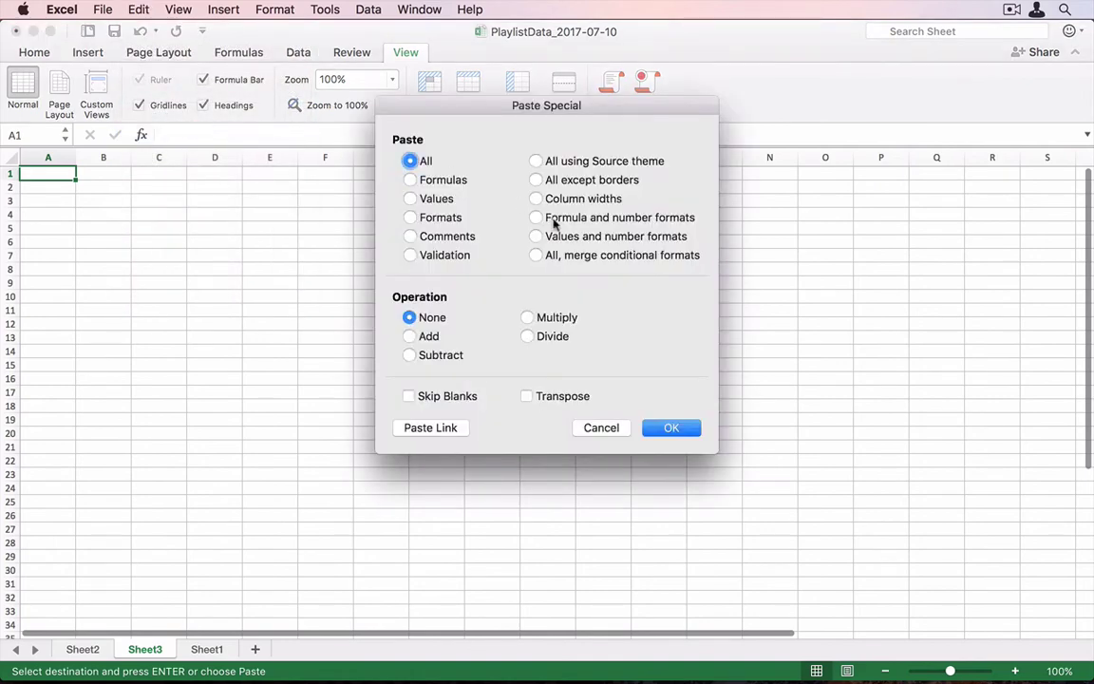
{"action": "left_click", "coordinate": [447, 198]}
{"action": "left_click", "coordinate": [680, 429]}
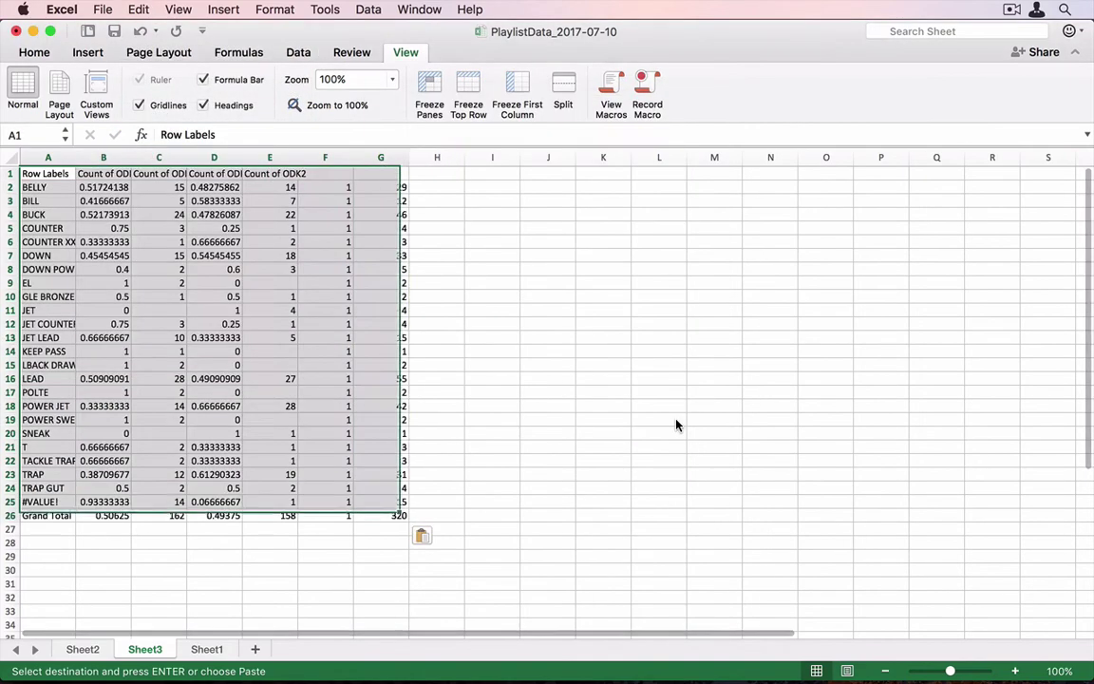
{"action": "left_click", "coordinate": [334, 310]}
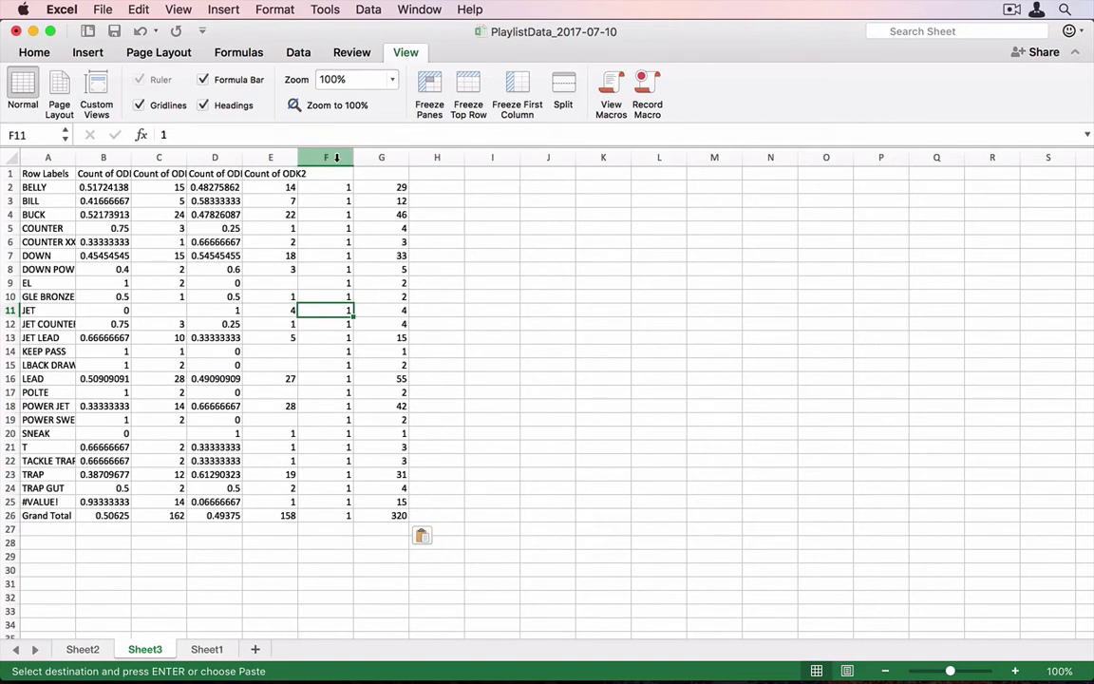
Delete column F of 1s and rename the totals header to 'Total count'.
{"action": "left_click", "coordinate": [337, 158]}
{"action": "right_click", "coordinate": [336, 157]}
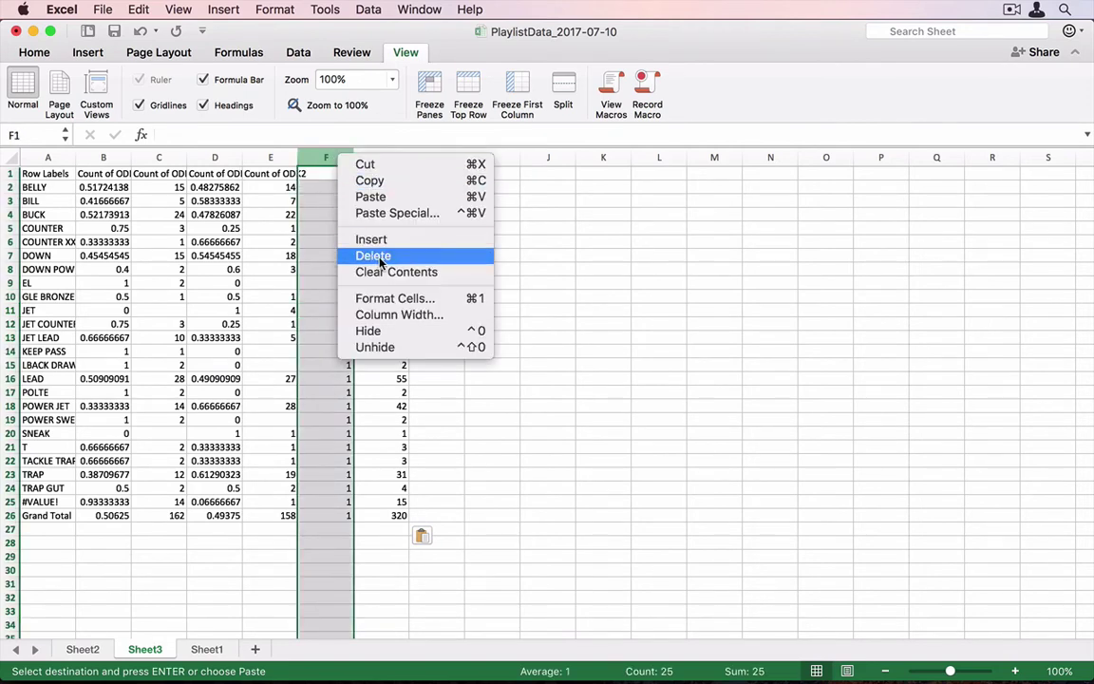
{"action": "left_click", "coordinate": [373, 255]}
{"action": "left_click", "coordinate": [335, 175]}
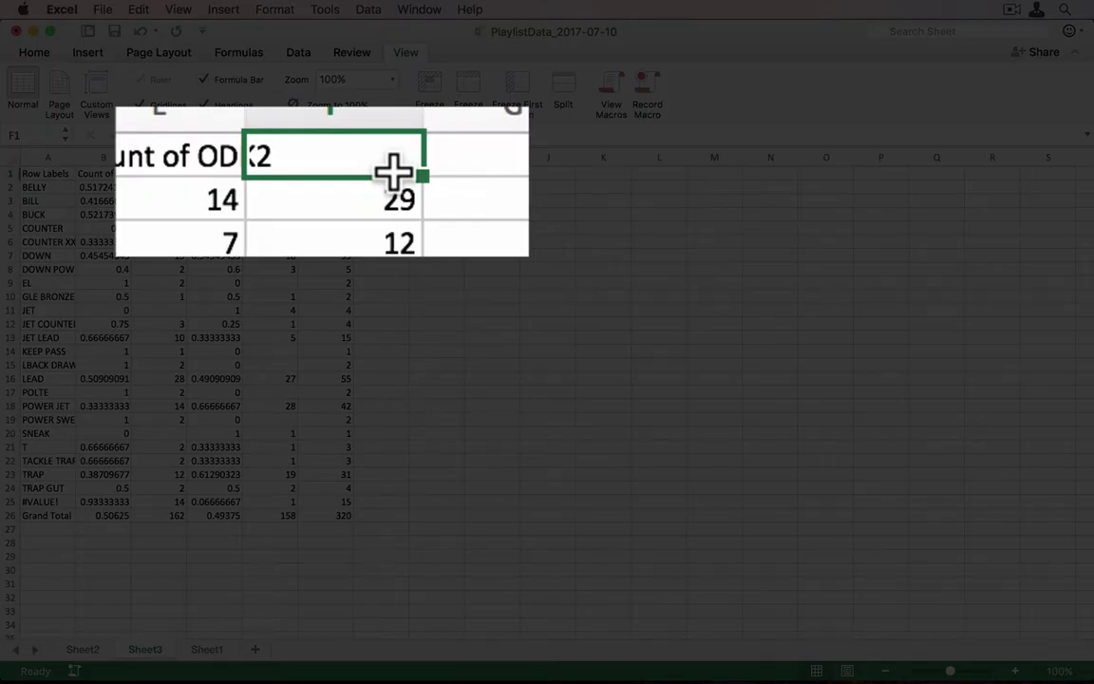
{"action": "type", "text": "Total count"}
{"action": "key", "text": "Return"}
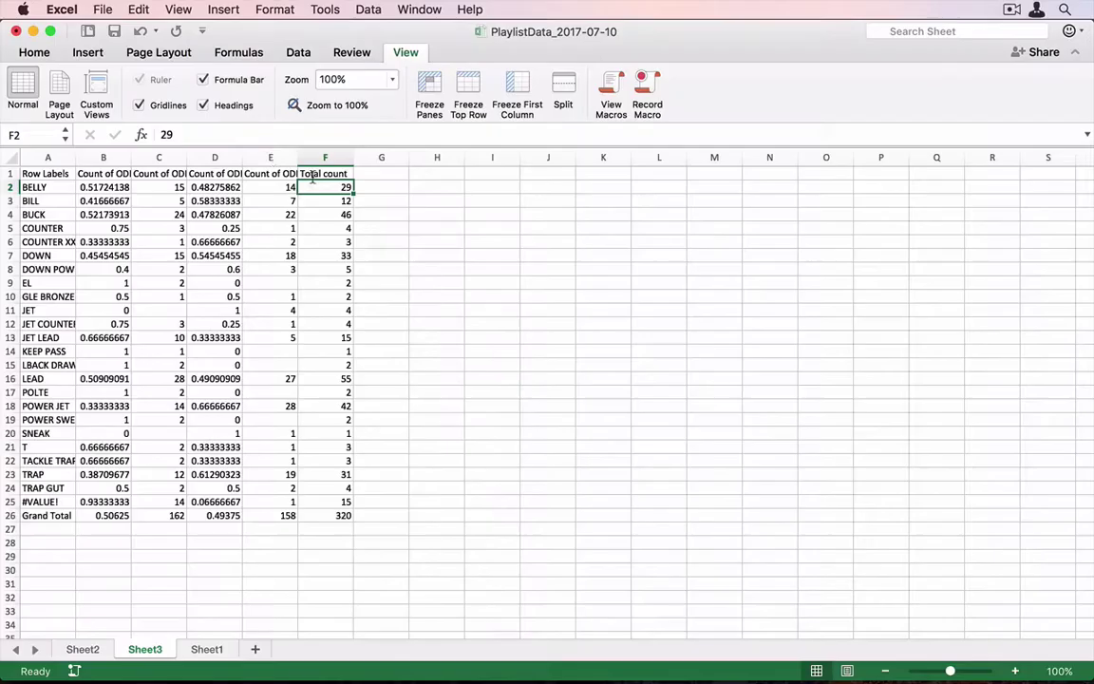
Delete the ODK2 count column E and the ODK count column C.
{"action": "left_click", "coordinate": [271, 157]}
{"action": "right_click", "coordinate": [266, 156]}
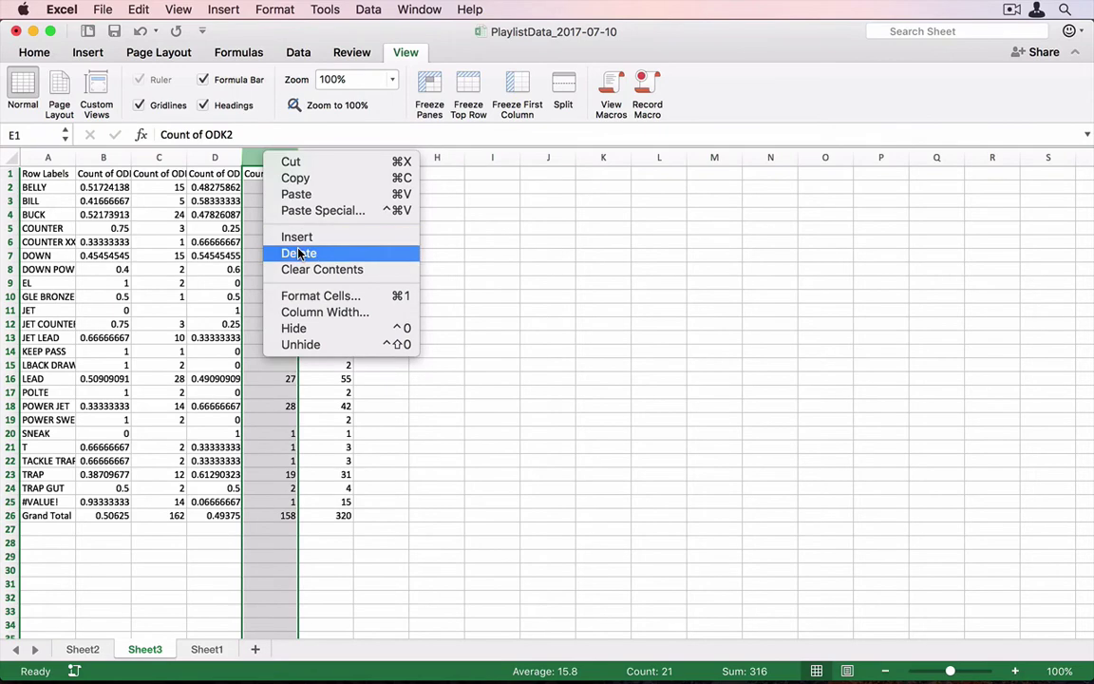
{"action": "left_click", "coordinate": [298, 254]}
{"action": "left_click", "coordinate": [159, 157]}
{"action": "right_click", "coordinate": [159, 158]}
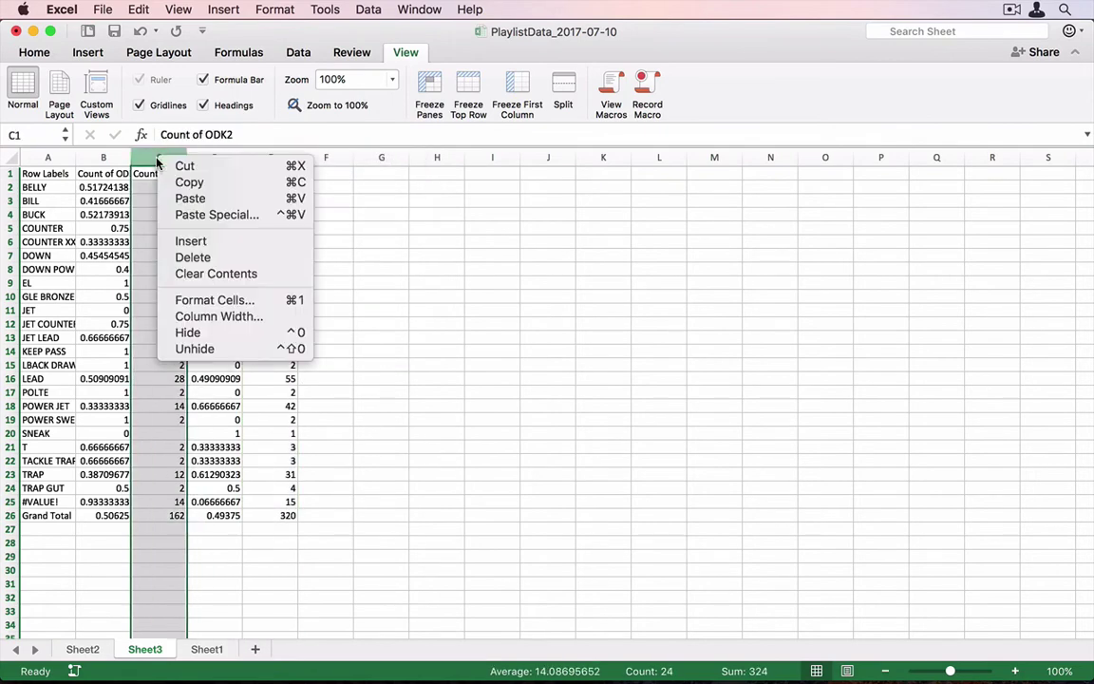
{"action": "left_click", "coordinate": [190, 258]}
Zoom Sheet3 to 200% and select proportion columns B and C for formatting.
{"action": "left_click", "coordinate": [391, 80]}
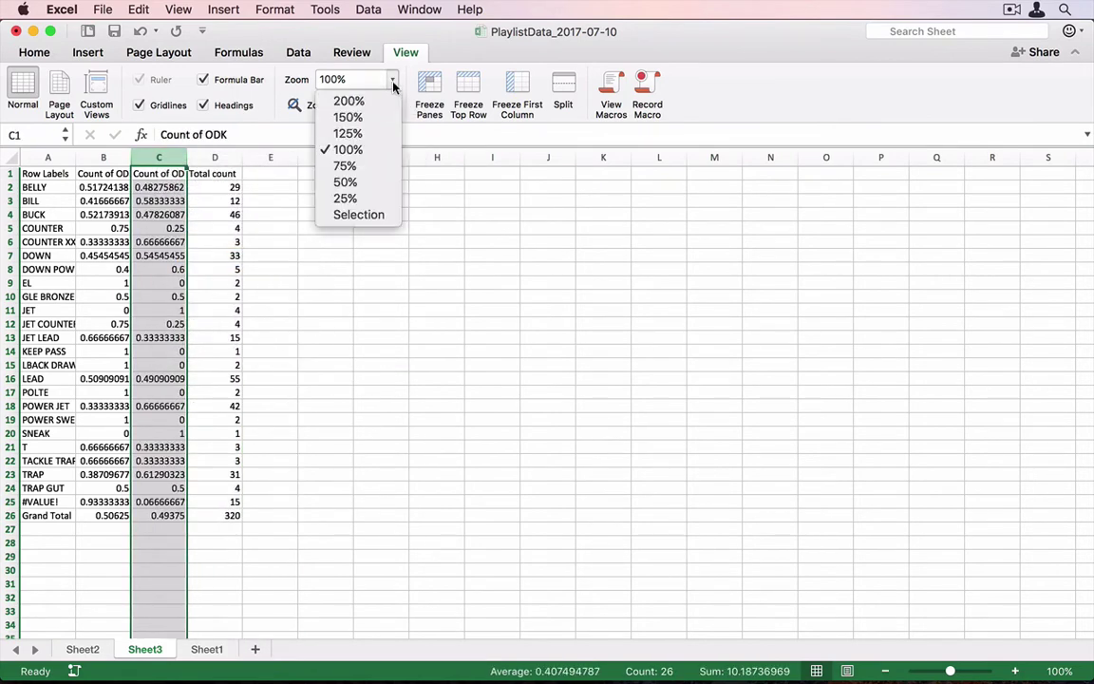
{"action": "left_click", "coordinate": [348, 101]}
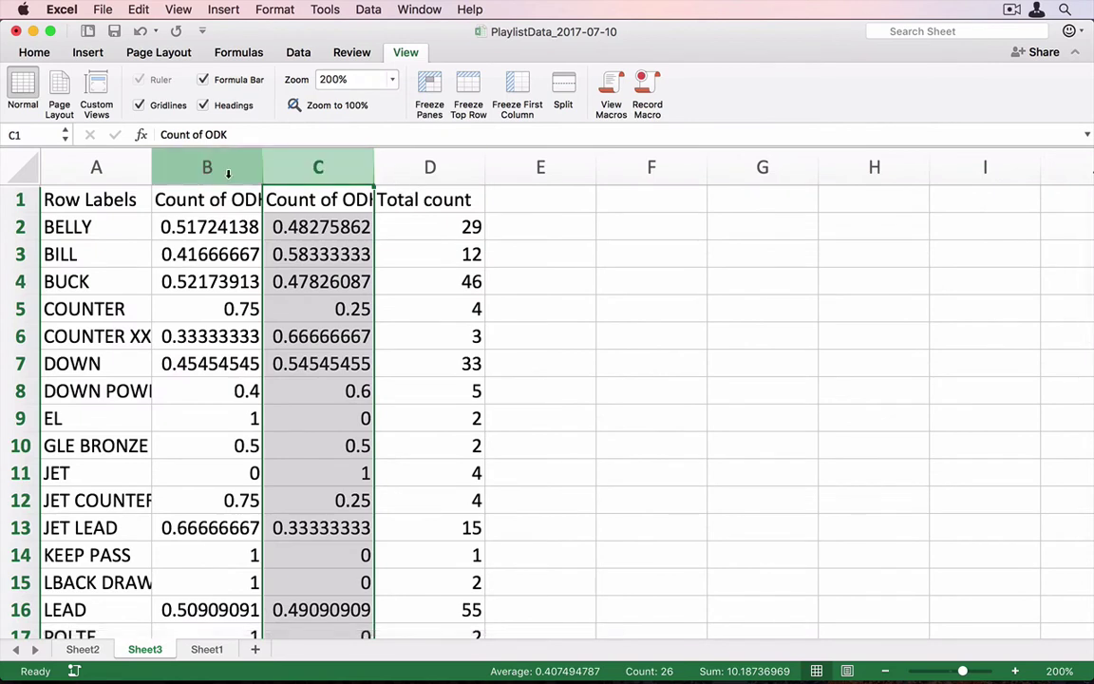
{"action": "left_click_drag", "start_coordinate": [228, 173], "coordinate": [319, 167]}
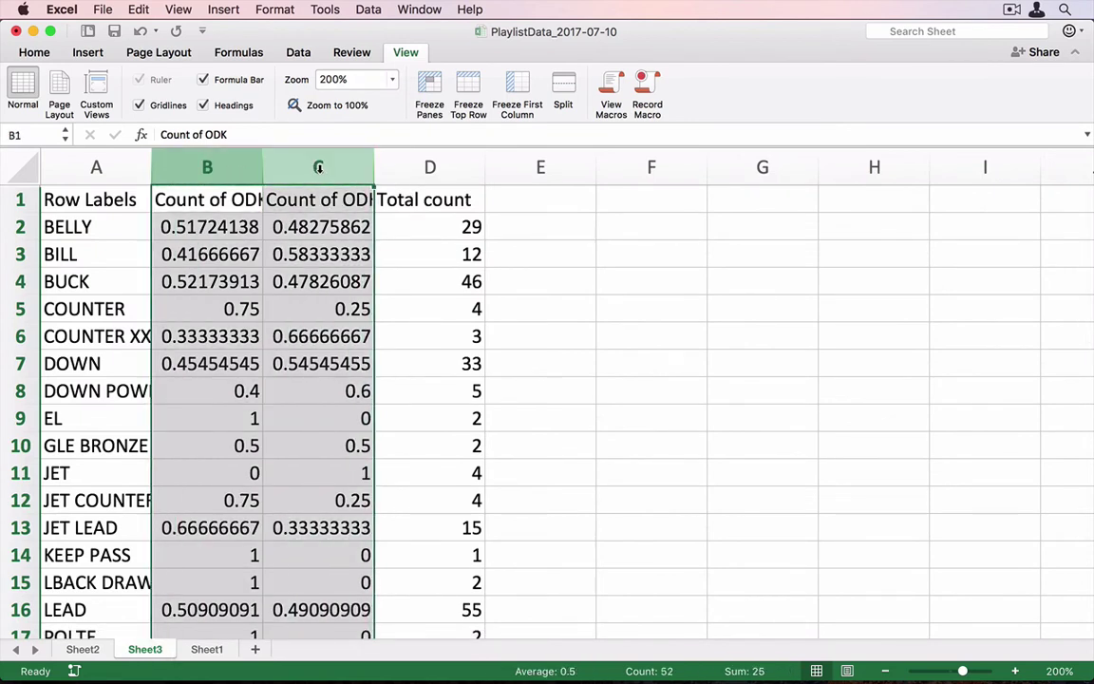
{"action": "left_click", "coordinate": [45, 54]}
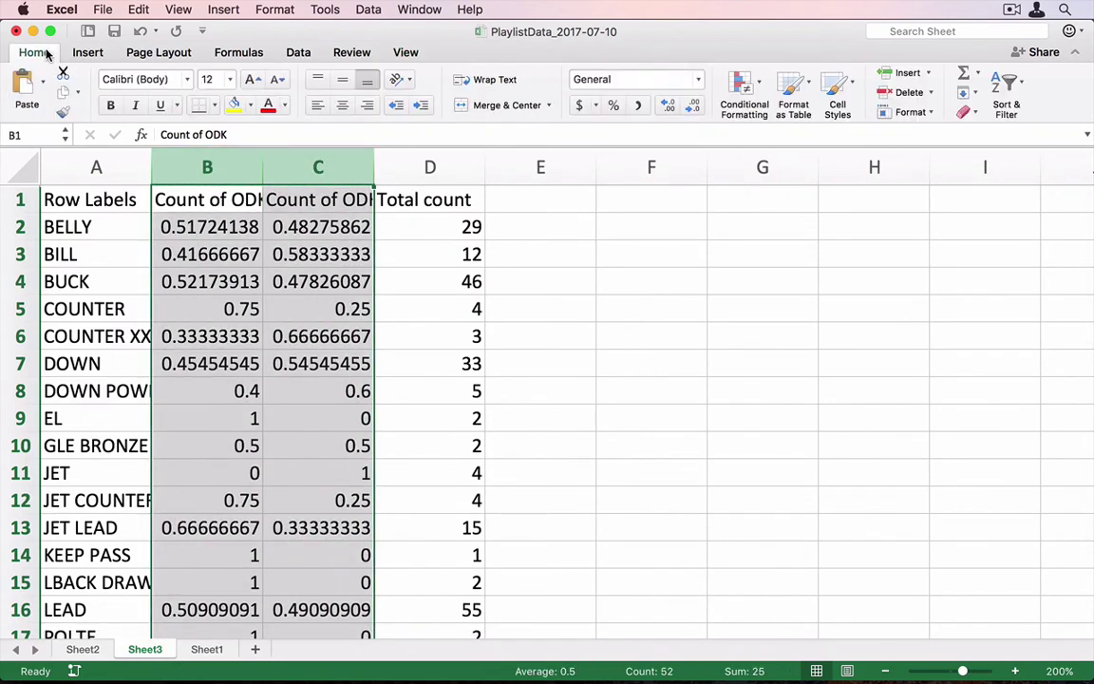
{"action": "left_click", "coordinate": [613, 107]}
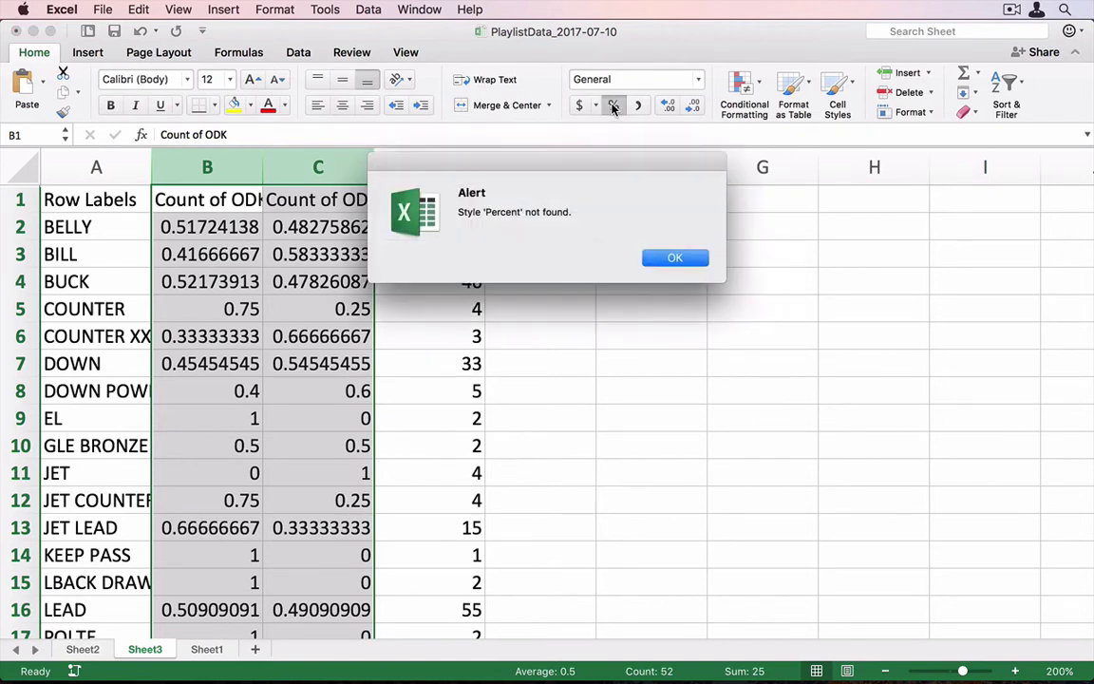
{"action": "left_click", "coordinate": [668, 256]}
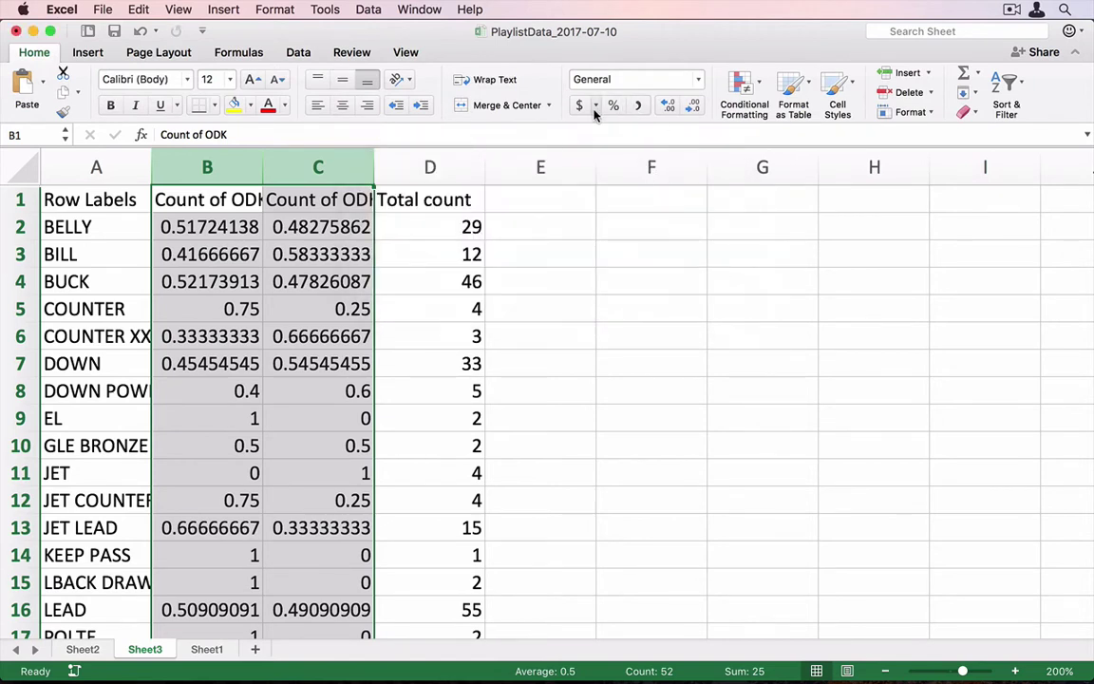
{"action": "left_click", "coordinate": [274, 10]}
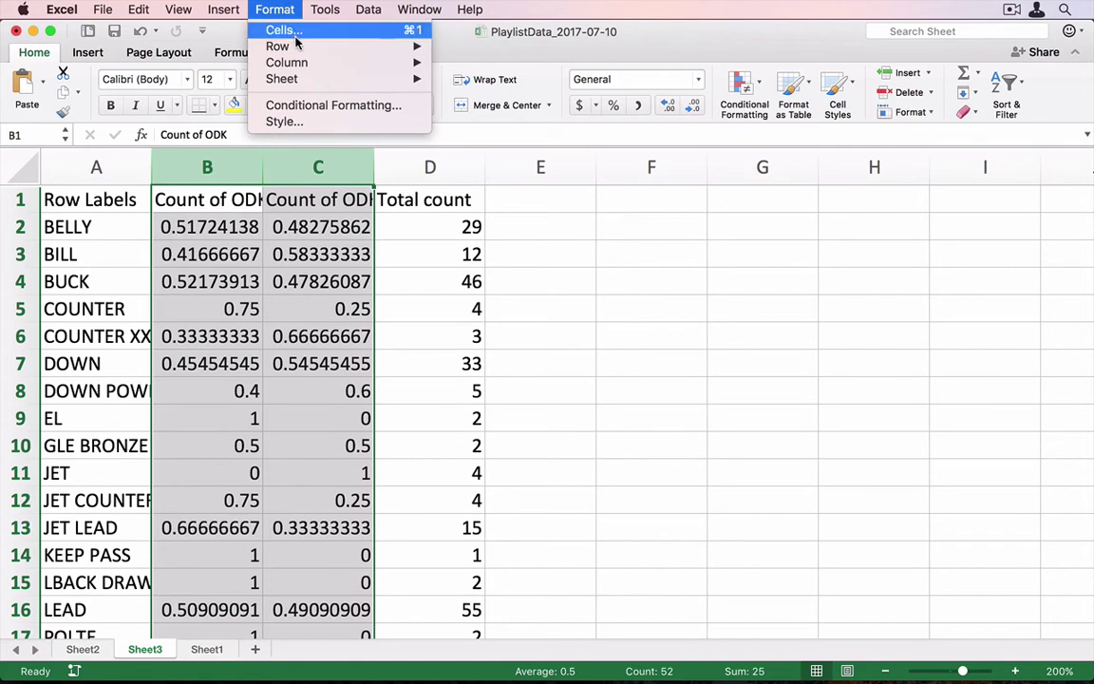
{"action": "mouse_move", "coordinate": [306, 63]}
{"action": "left_click", "coordinate": [271, 17]}
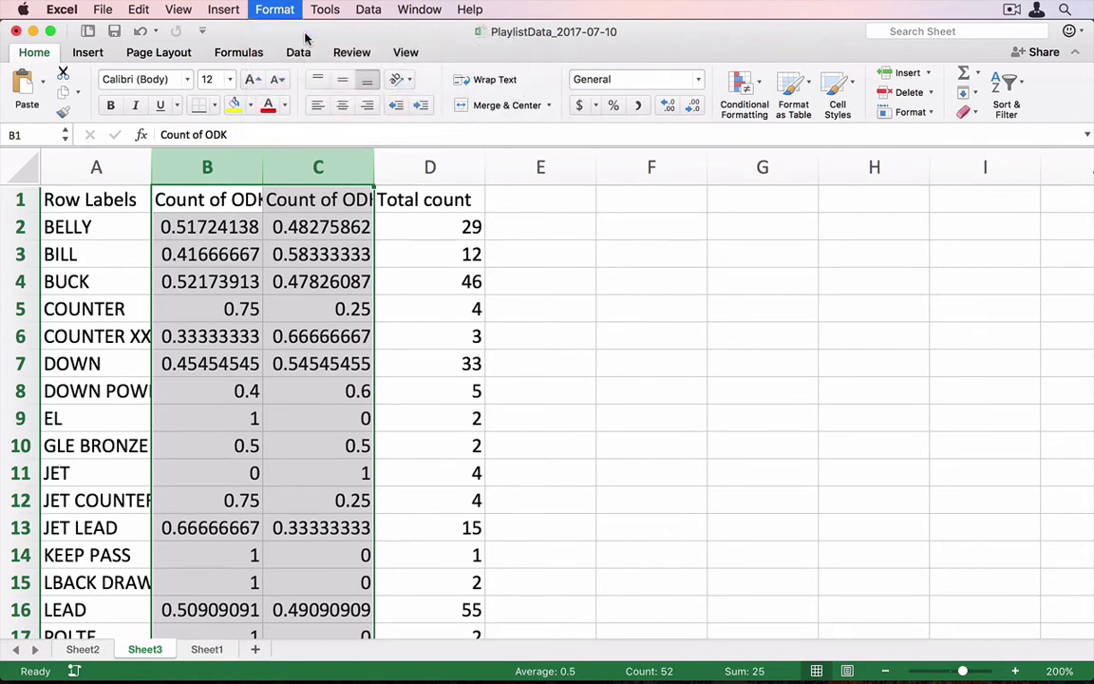
Format columns B:C as Percentage with 1 decimal place, e.g. BELLY 51.7%.
{"action": "key", "text": "super+1"}
{"action": "left_click", "coordinate": [372, 240]}
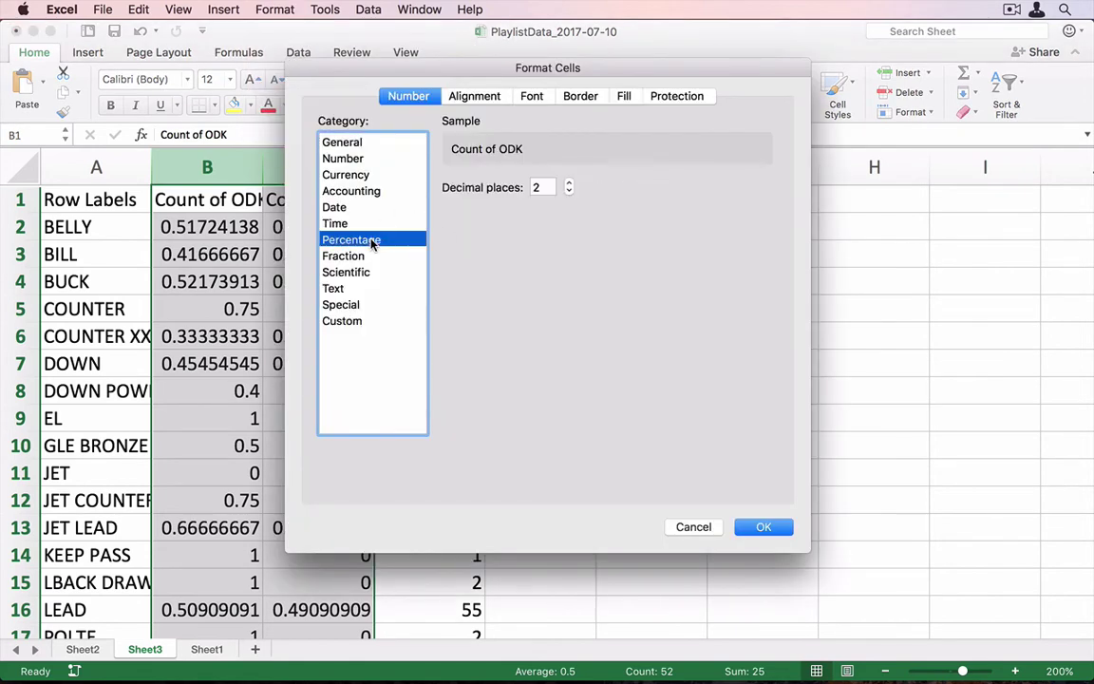
{"action": "left_click", "coordinate": [569, 191]}
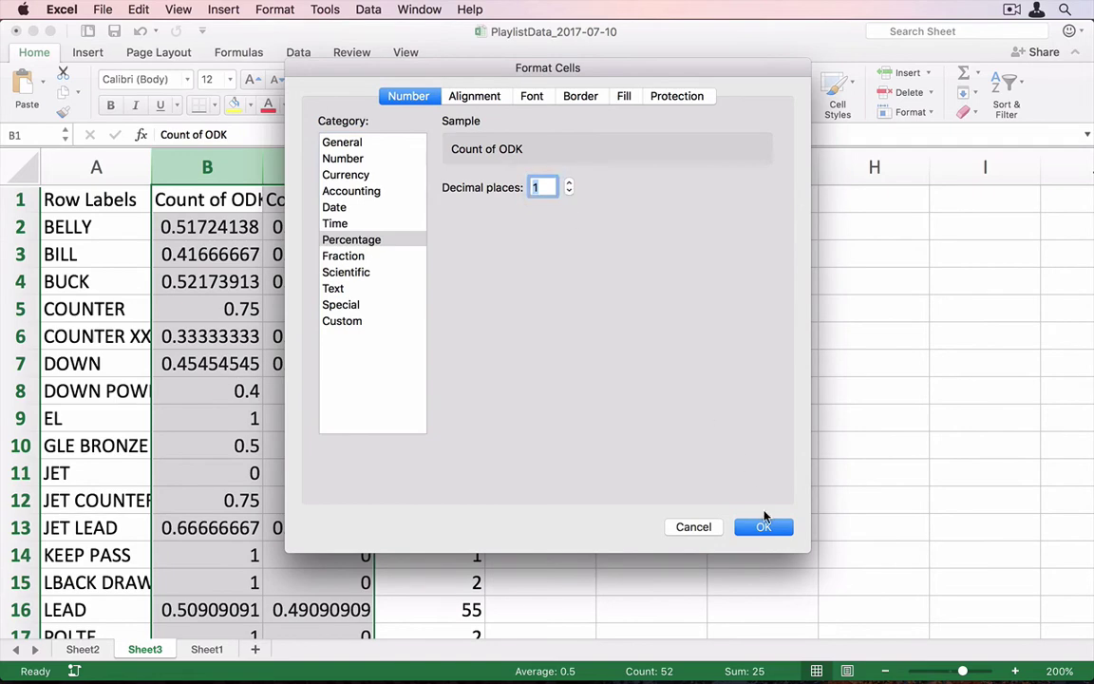
{"action": "left_click", "coordinate": [765, 524]}
{"action": "left_click", "coordinate": [222, 365]}
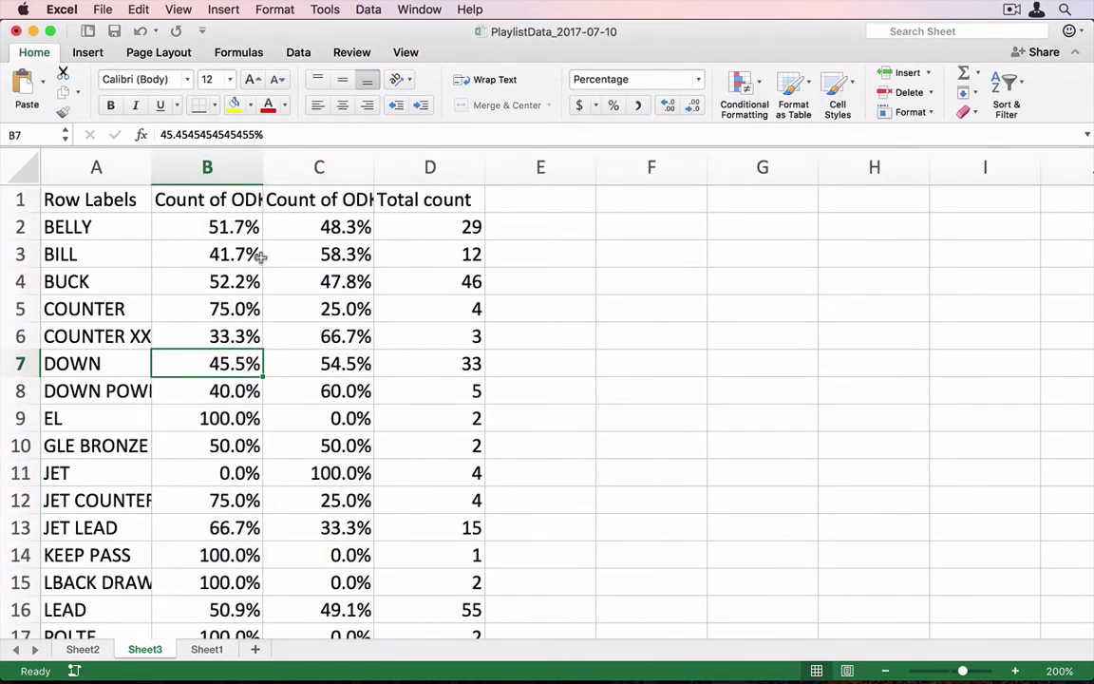
Rename the A1 header to 'Play' and select the table A1:D26 down to Grand Total.
{"action": "left_click", "coordinate": [95, 201]}
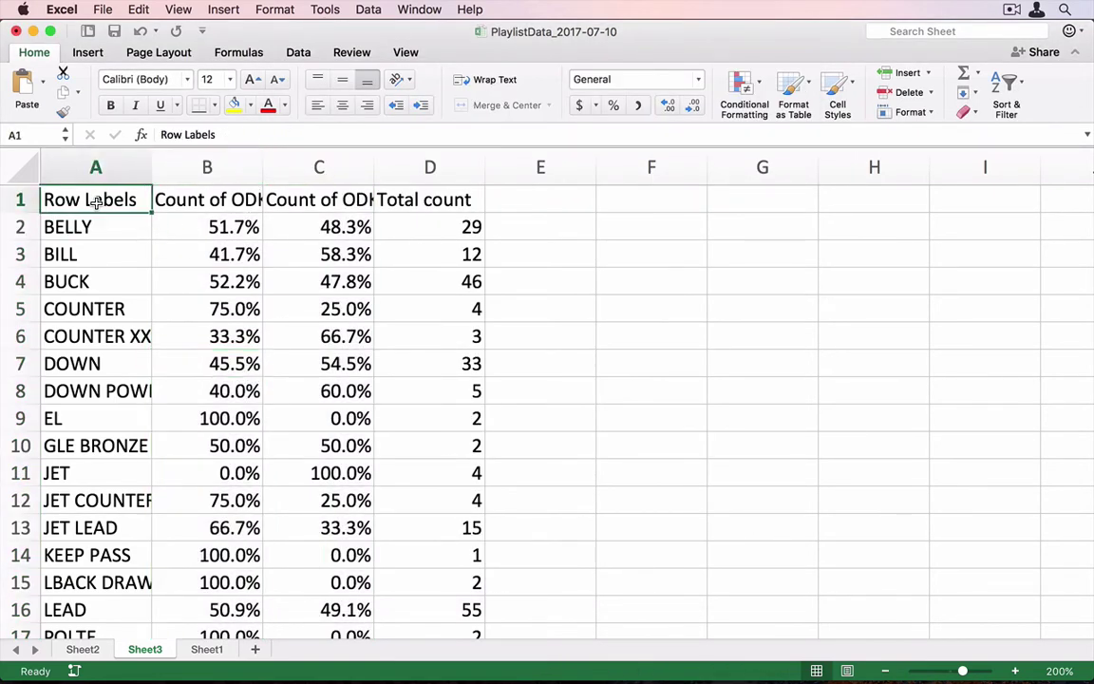
{"action": "type", "text": "Play"}
{"action": "key", "text": "Return"}
{"action": "left_click", "coordinate": [95, 195]}
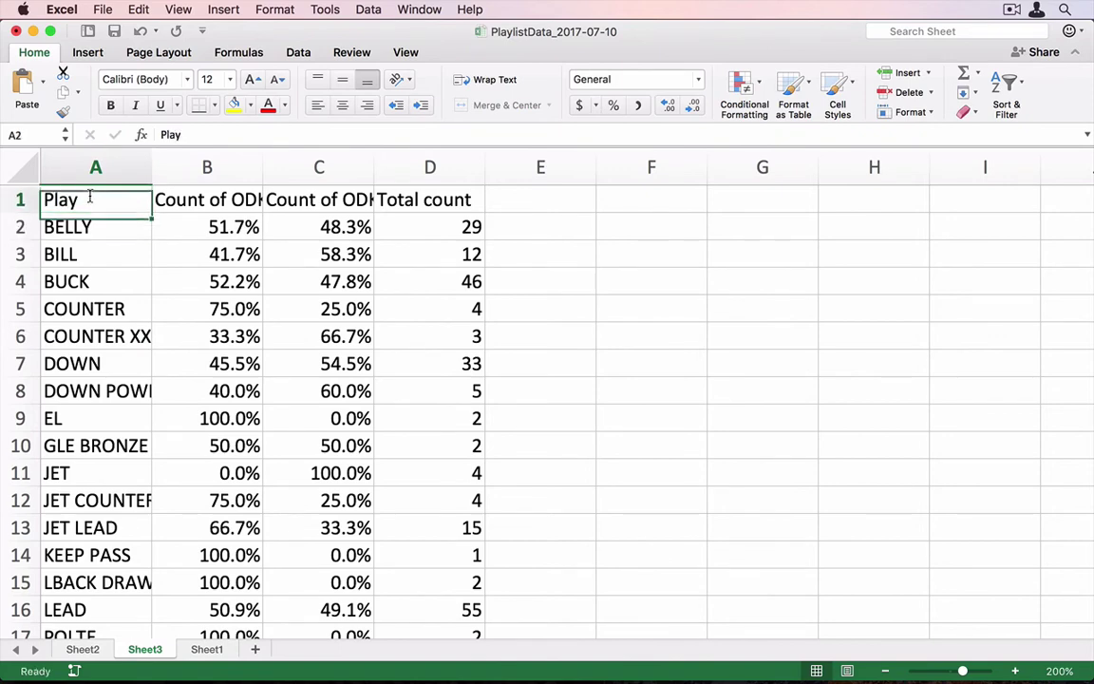
{"action": "left_click", "coordinate": [205, 264]}
{"action": "left_click_drag", "start_coordinate": [105, 202], "coordinate": [441, 228]}
{"action": "key", "text": "super+shift+Down"}
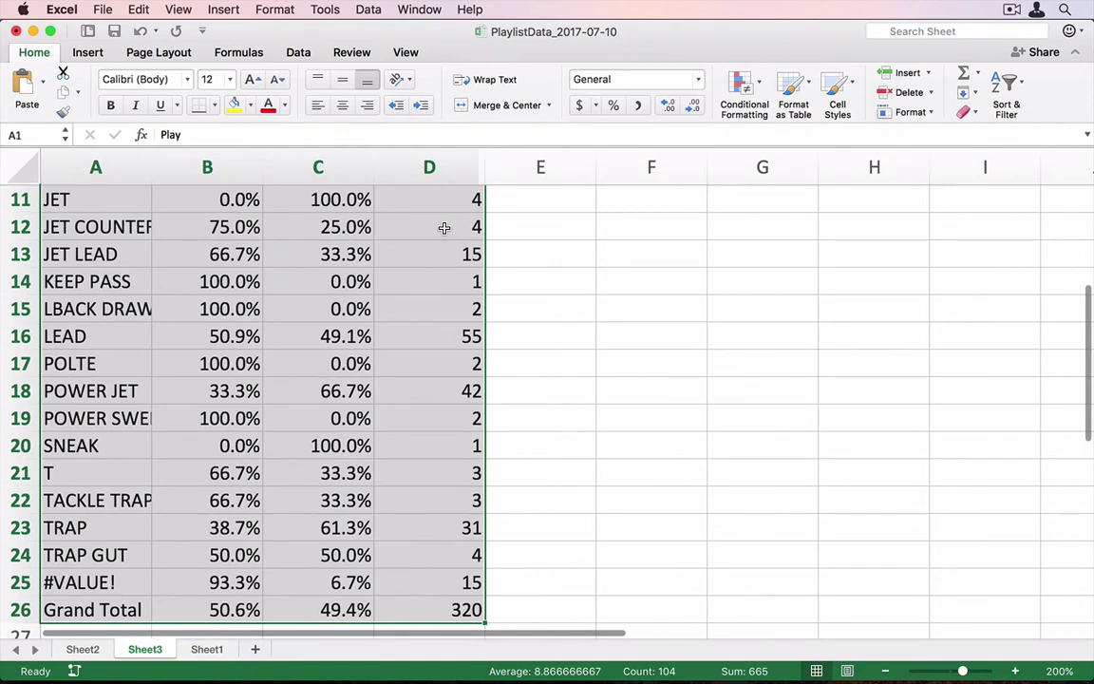
Format A1:D26 as an Excel table with a light banded table style.
{"action": "left_click", "coordinate": [794, 88]}
{"action": "left_click", "coordinate": [659, 171]}
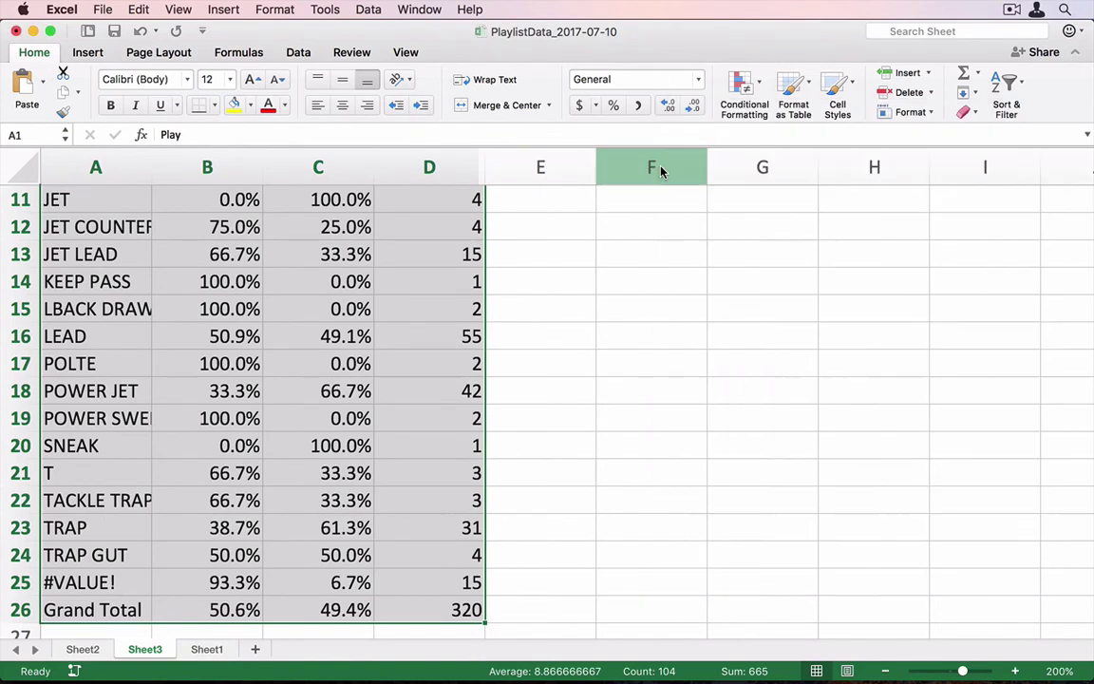
{"action": "left_click", "coordinate": [794, 87]}
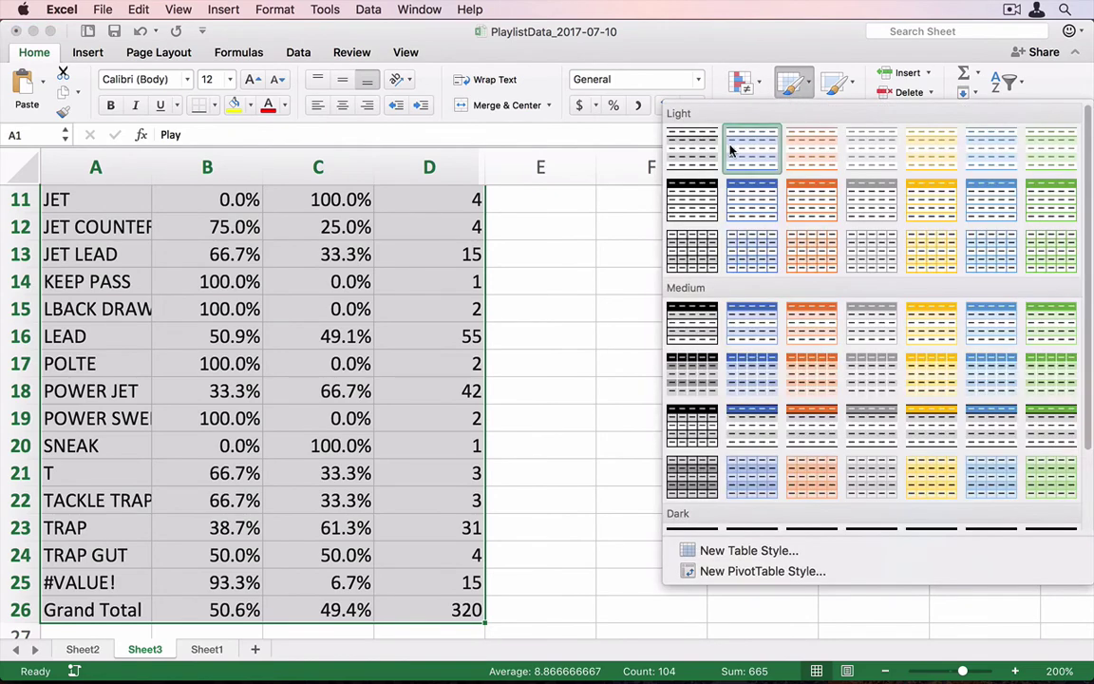
{"action": "left_click", "coordinate": [689, 163]}
{"action": "scroll", "coordinate": [354, 312], "scroll_direction": "up", "scroll_amount": 5}
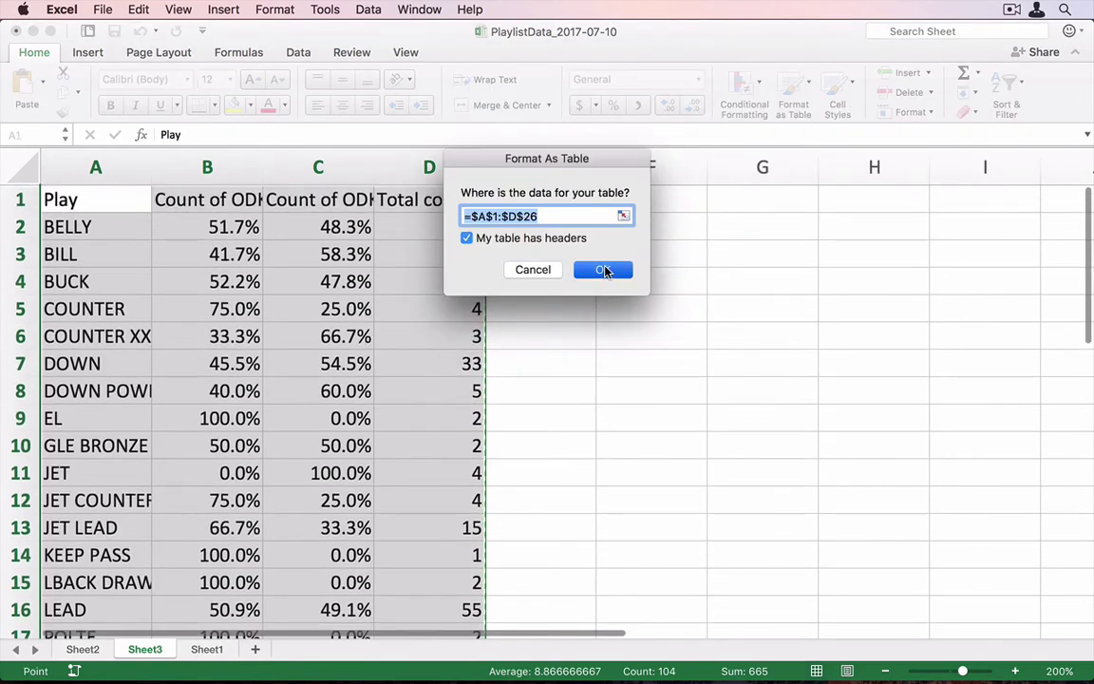
{"action": "left_click", "coordinate": [593, 269]}
{"action": "left_click", "coordinate": [370, 228]}
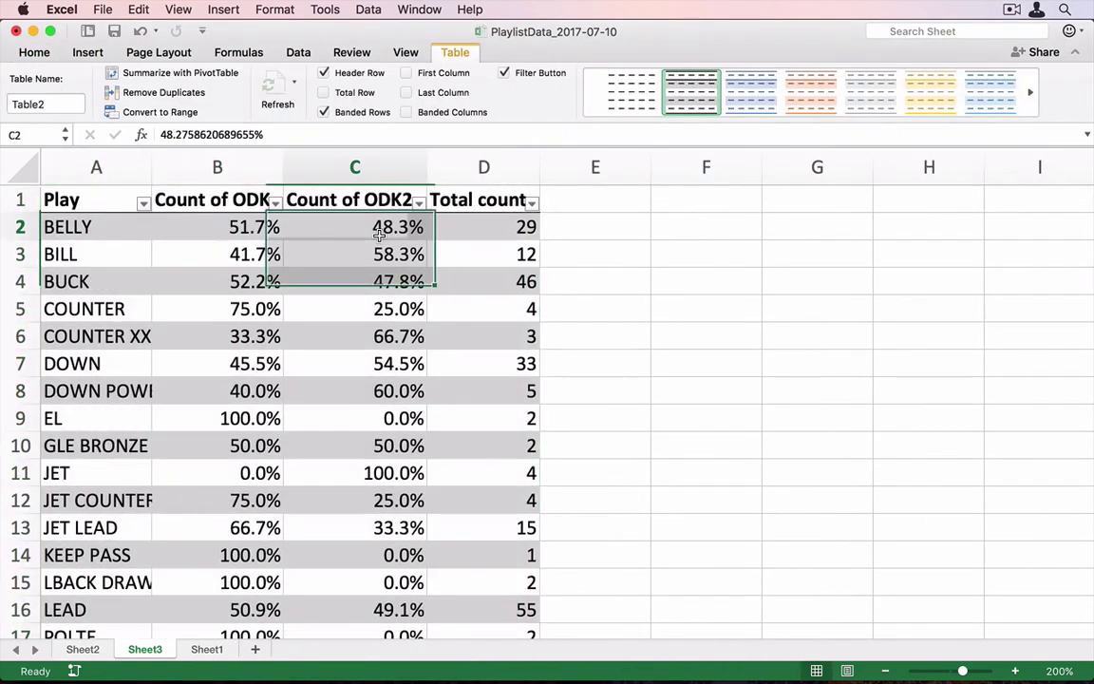
Rename the B1 and C1 headers to 'Not effective' and 'Effective'.
{"action": "left_click", "coordinate": [241, 199]}
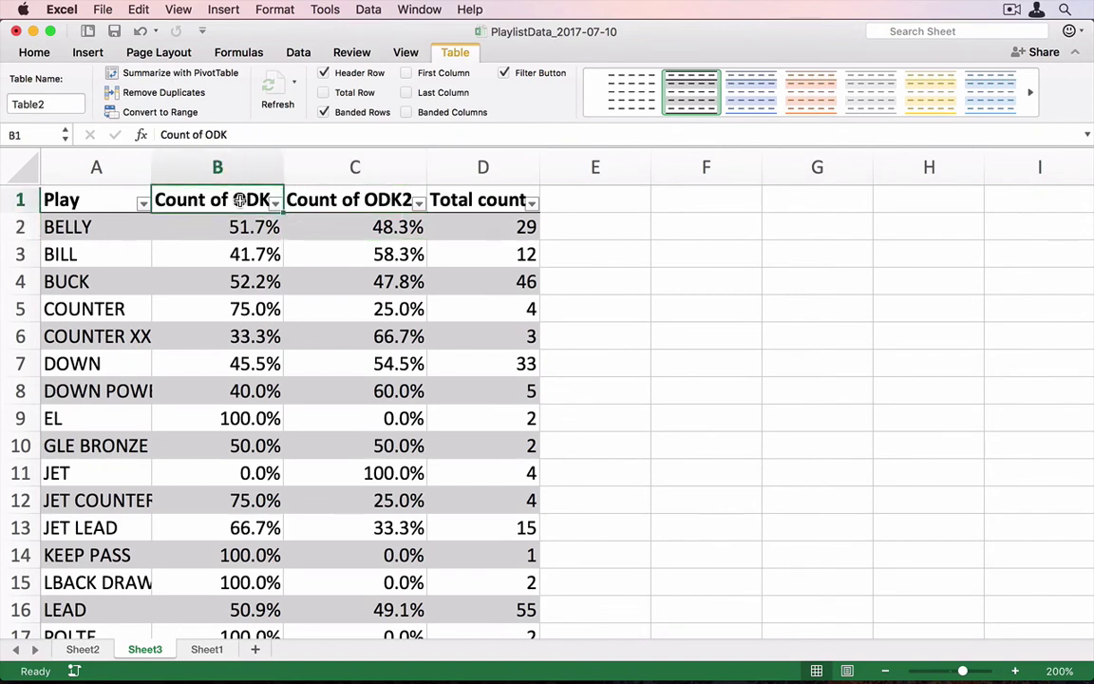
{"action": "type", "text": "Not"}
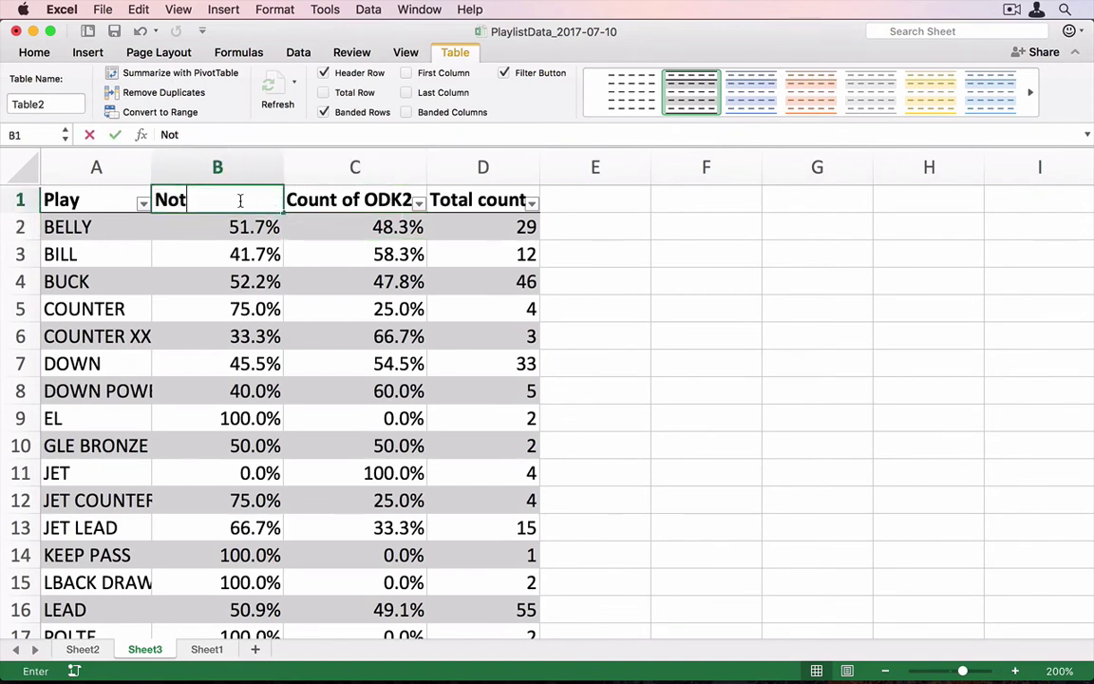
{"action": "type", "text": " effective"}
{"action": "key", "text": "Tab"}
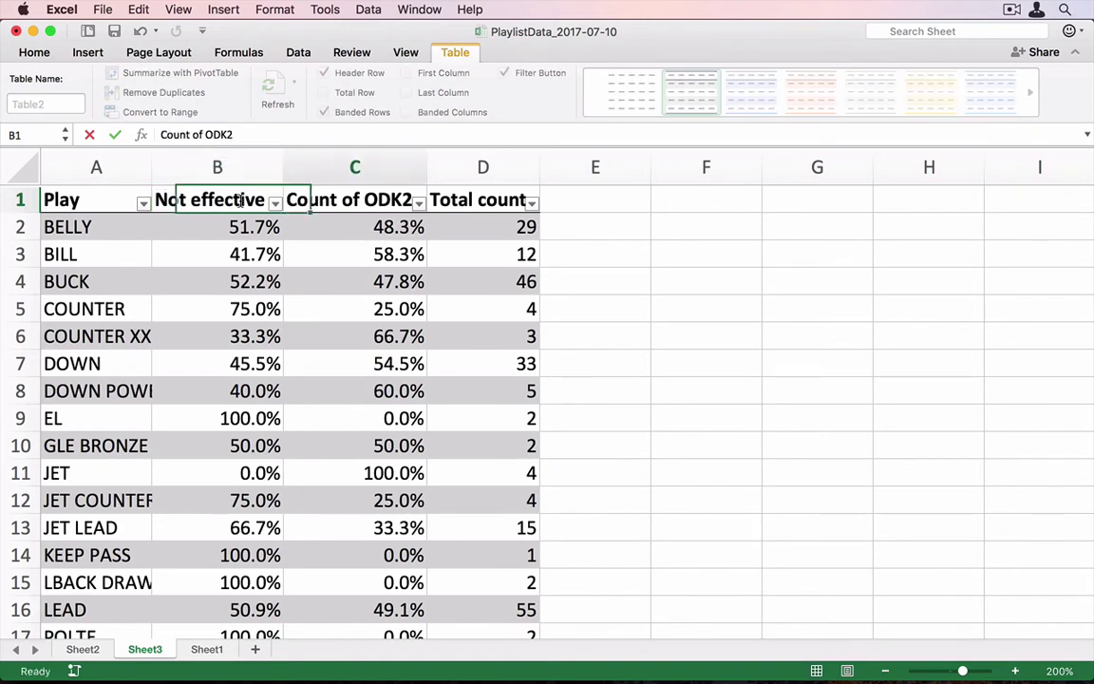
{"action": "type", "text": "Effective"}
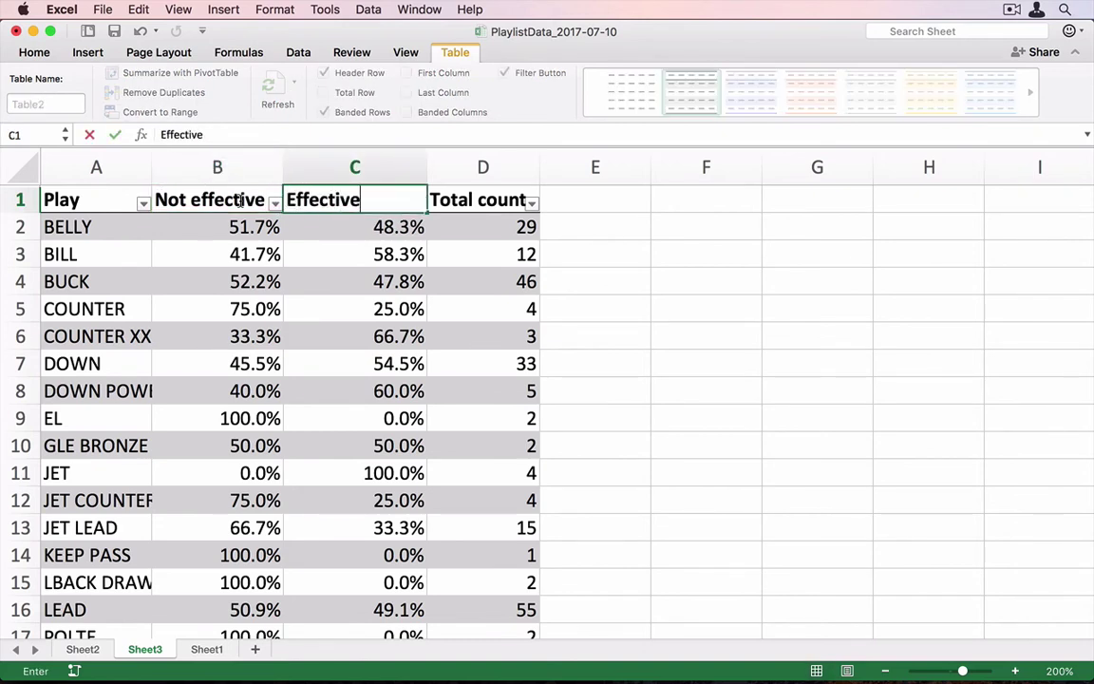
{"action": "key", "text": "Return"}
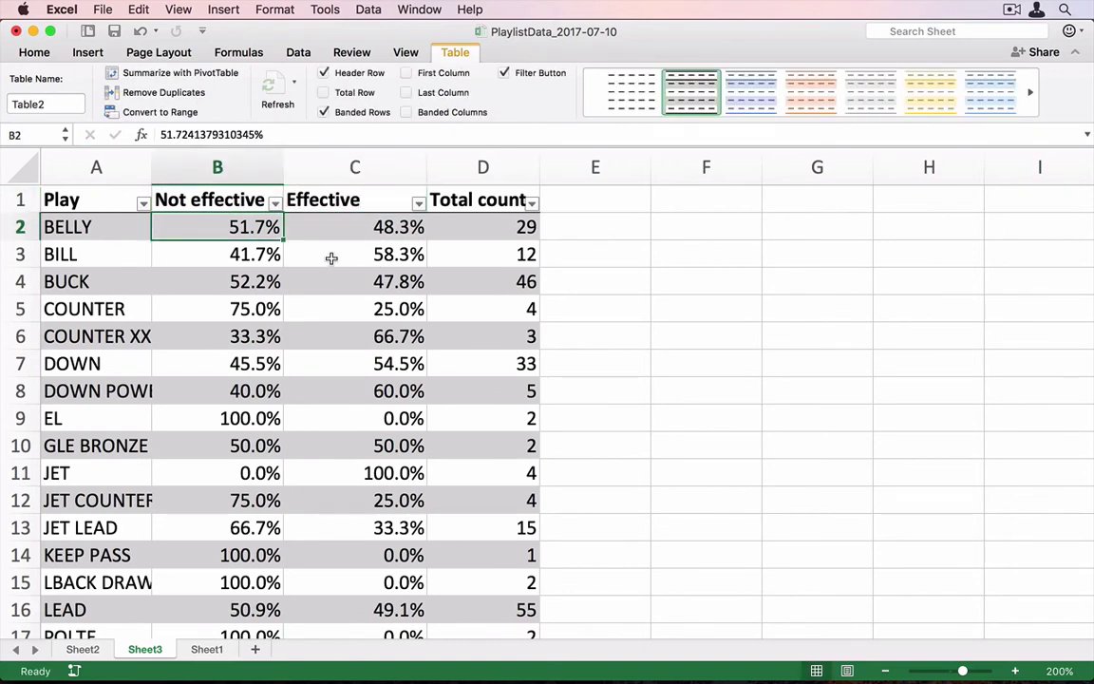
Delete the Not effective column and widen the Effective column.
{"action": "left_click", "coordinate": [229, 166]}
{"action": "right_click", "coordinate": [229, 166]}
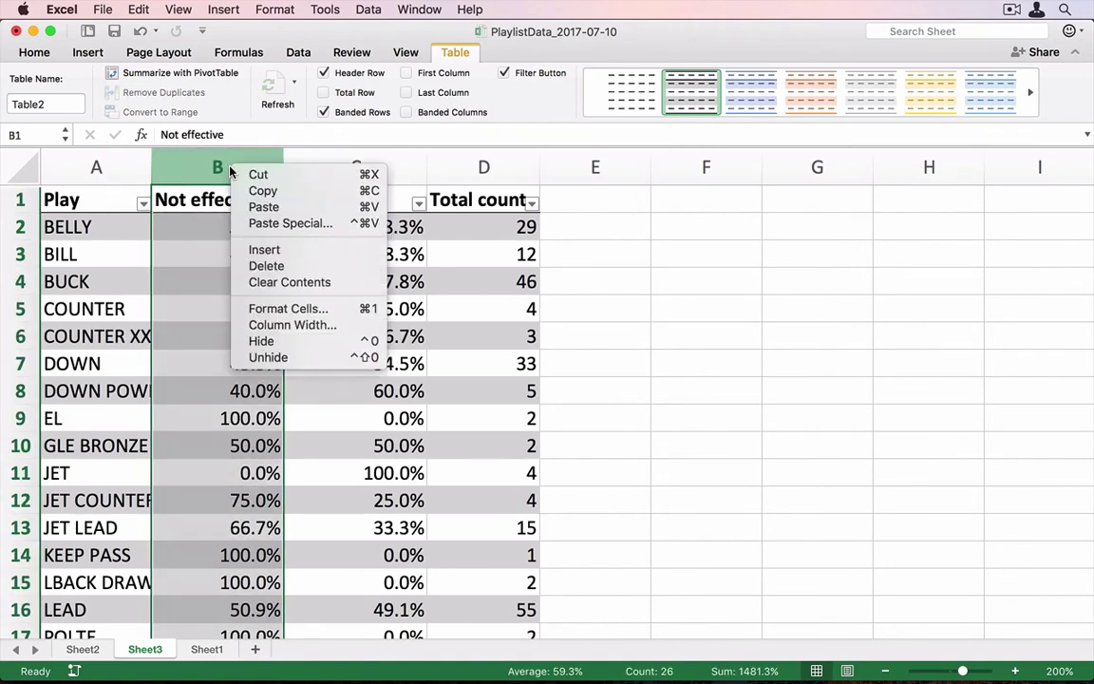
{"action": "left_click", "coordinate": [295, 267]}
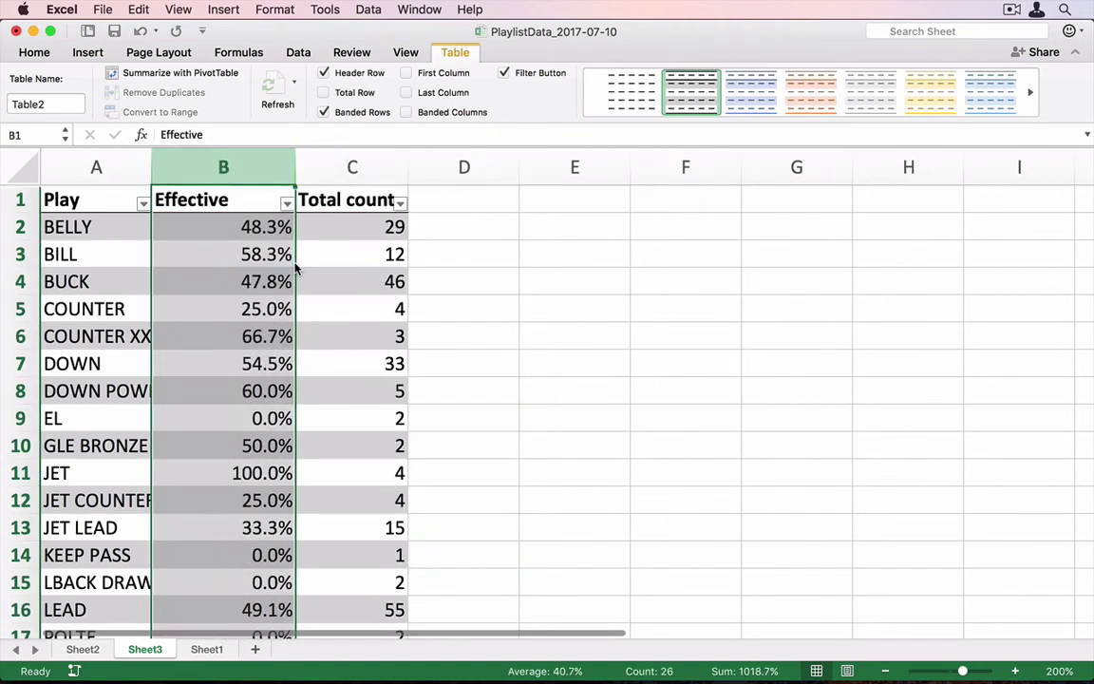
{"action": "left_click_drag", "start_coordinate": [297, 165], "coordinate": [353, 163]}
Sort the table by Effective in descending order, from JET at 100.0% down to 0.0%.
{"action": "left_click", "coordinate": [257, 337]}
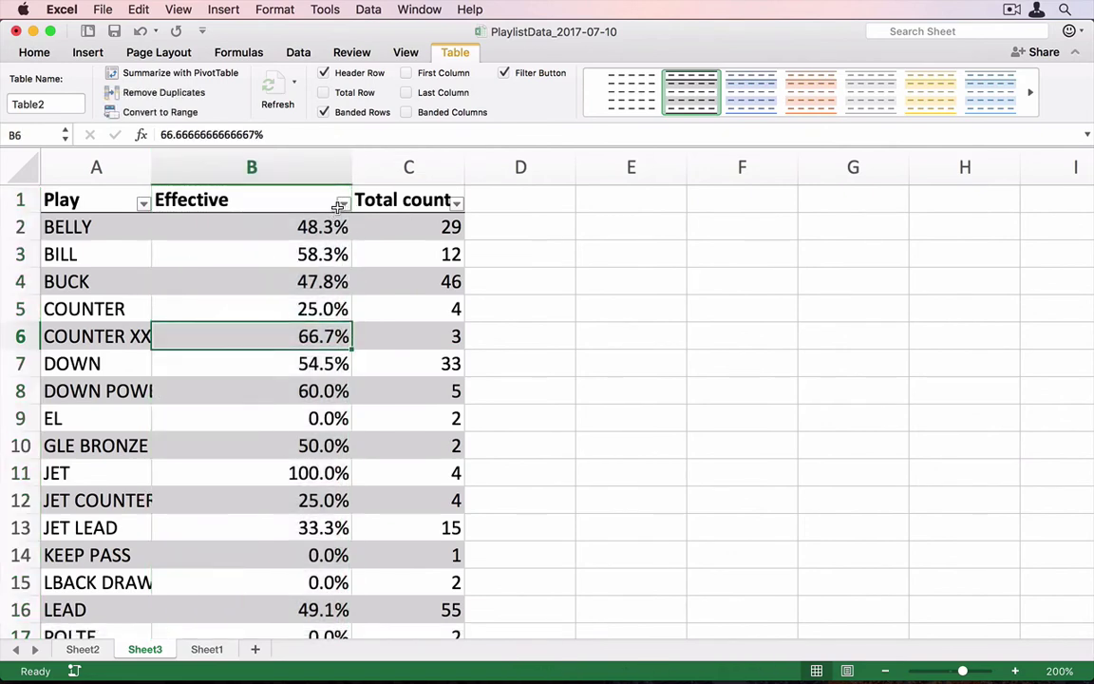
{"action": "left_click", "coordinate": [343, 203]}
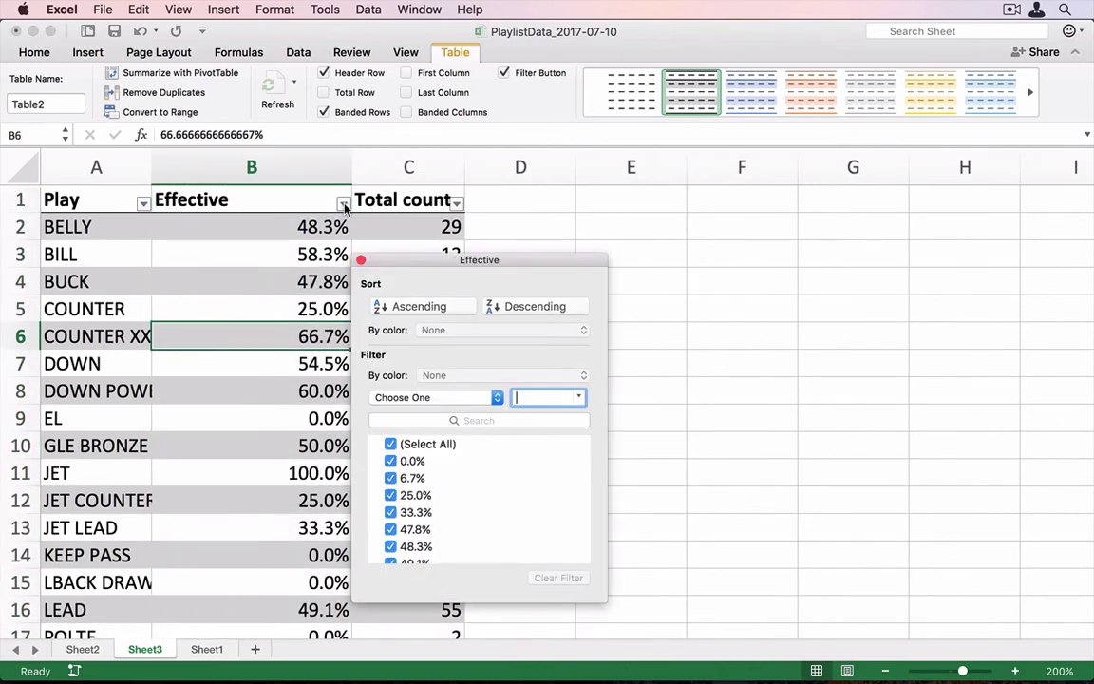
{"action": "left_click", "coordinate": [530, 307]}
{"action": "left_click", "coordinate": [210, 319]}
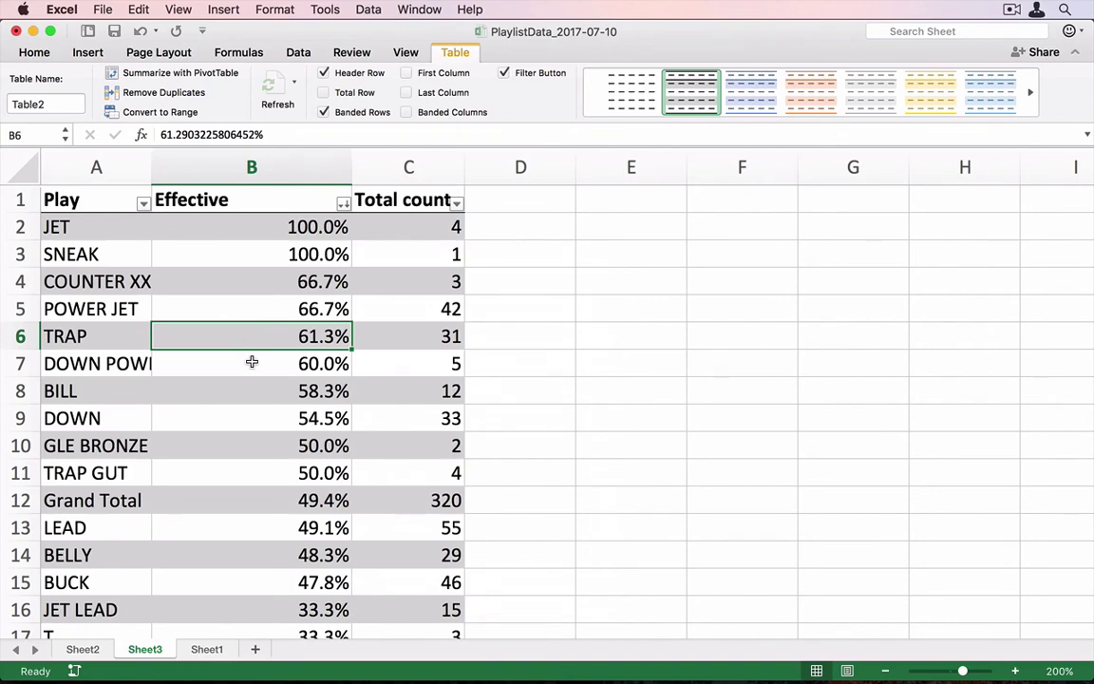
{"action": "scroll", "coordinate": [251, 361], "scroll_direction": "down", "scroll_amount": 6}
{"action": "scroll", "coordinate": [252, 360], "scroll_direction": "down", "scroll_amount": 7}
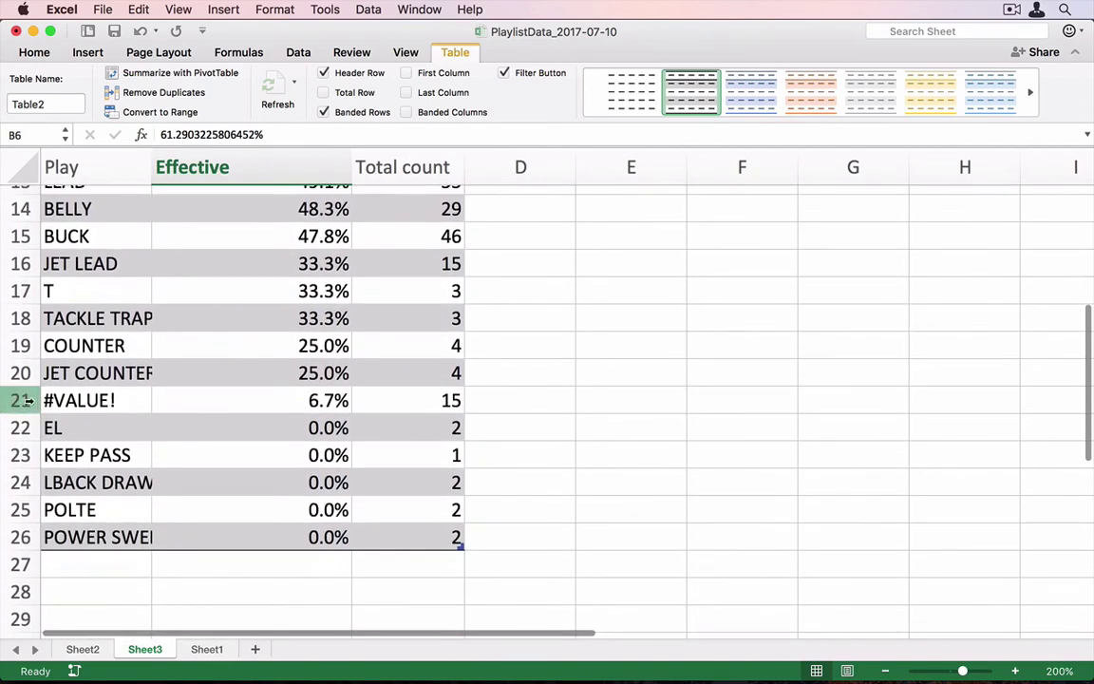
Delete the #VALUE! and EL junk rows from the table.
{"action": "left_click", "coordinate": [21, 400]}
{"action": "right_click", "coordinate": [23, 400]}
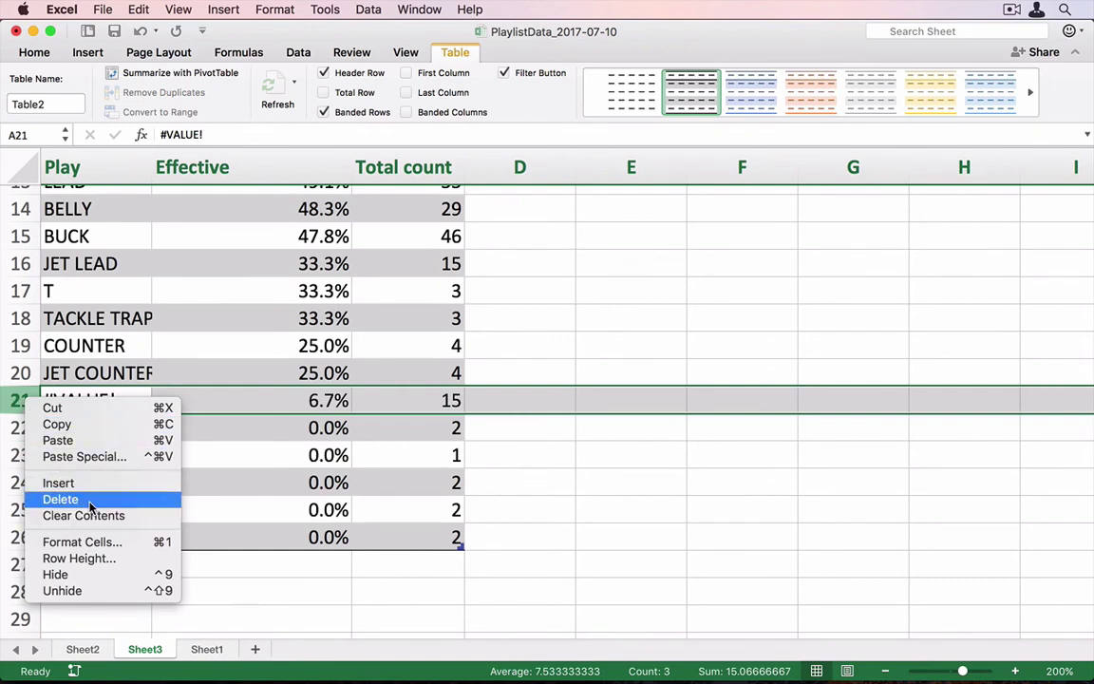
{"action": "left_click", "coordinate": [60, 499]}
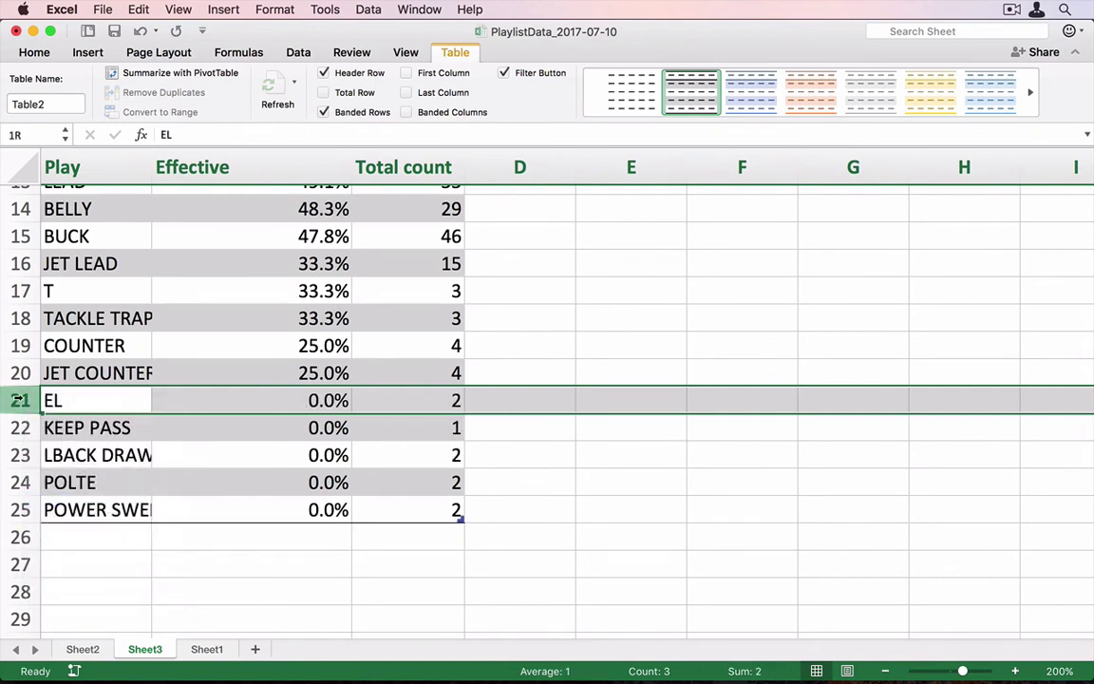
{"action": "right_click", "coordinate": [21, 400]}
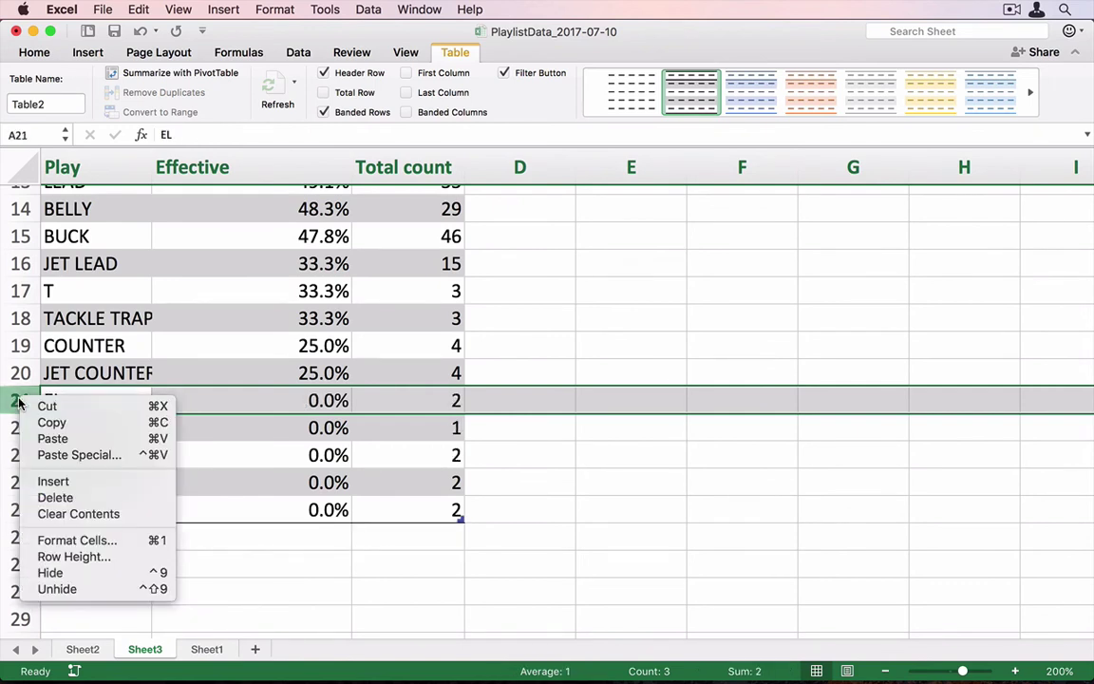
{"action": "left_click", "coordinate": [67, 499]}
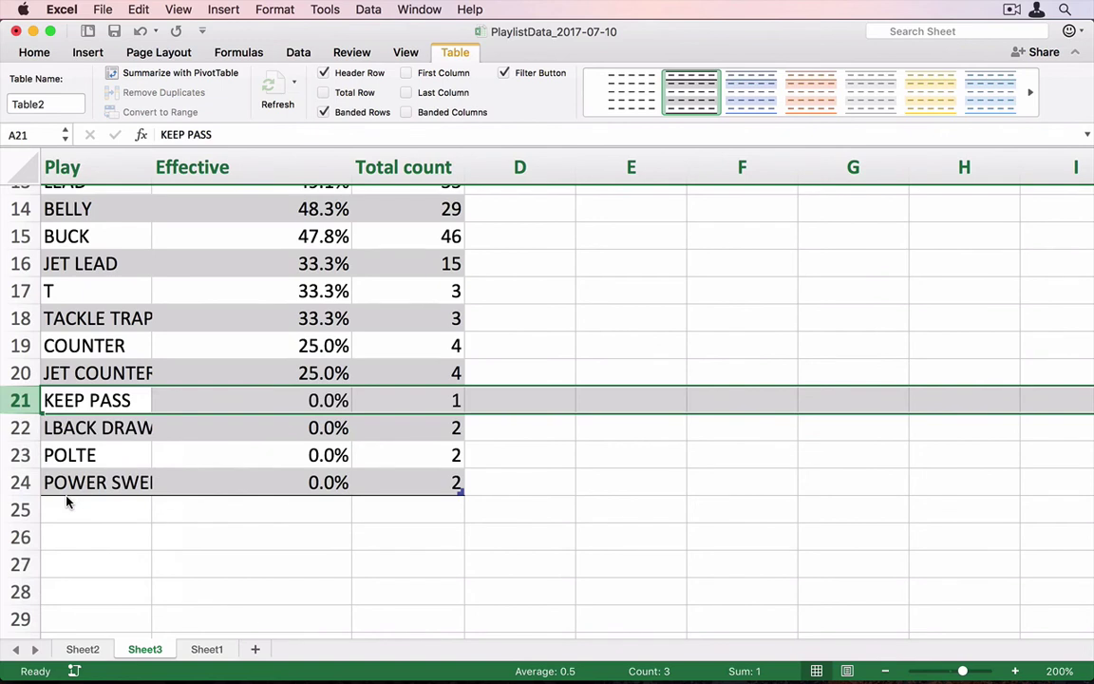
Delete rows 21 through 23, starting with the KEEP PASS row.
{"action": "left_click", "coordinate": [19, 399]}
{"action": "left_click_drag", "start_coordinate": [14, 417], "coordinate": [11, 455]}
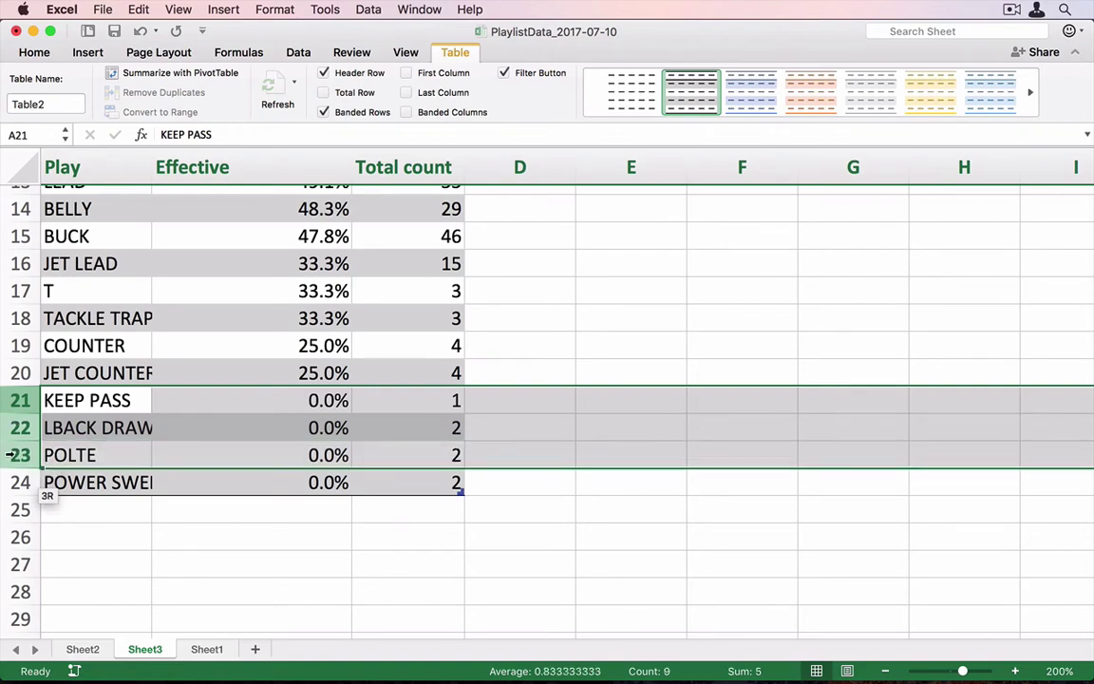
{"action": "right_click", "coordinate": [12, 455]}
{"action": "left_click", "coordinate": [83, 560]}
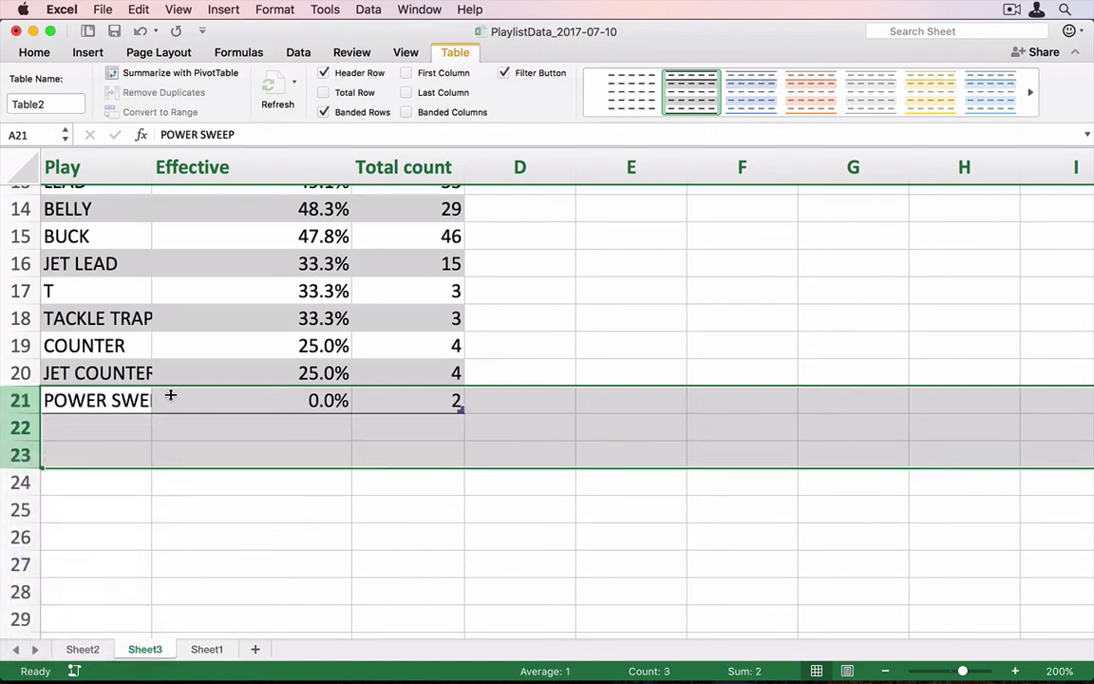
Widen the Play column.
{"action": "left_click", "coordinate": [222, 343]}
{"action": "scroll", "coordinate": [221, 341], "scroll_direction": "up", "scroll_amount": 2}
{"action": "scroll", "coordinate": [221, 341], "scroll_direction": "up", "scroll_amount": 2}
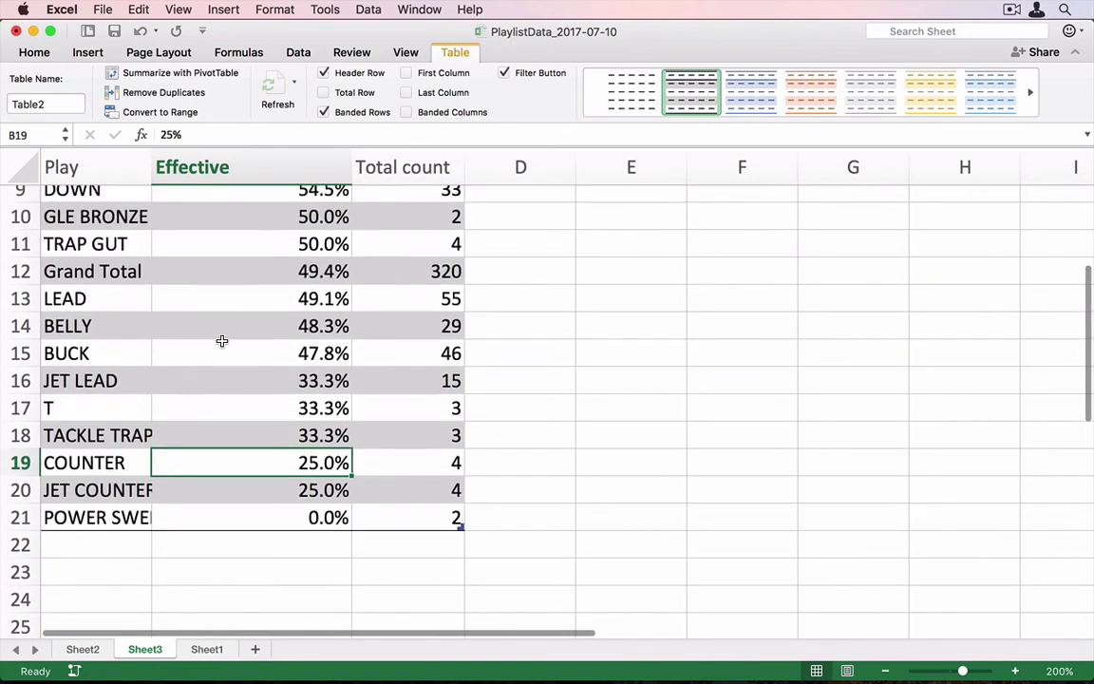
{"action": "left_click_drag", "start_coordinate": [157, 171], "coordinate": [213, 171]}
{"action": "scroll", "coordinate": [228, 406], "scroll_direction": "up", "scroll_amount": 3}
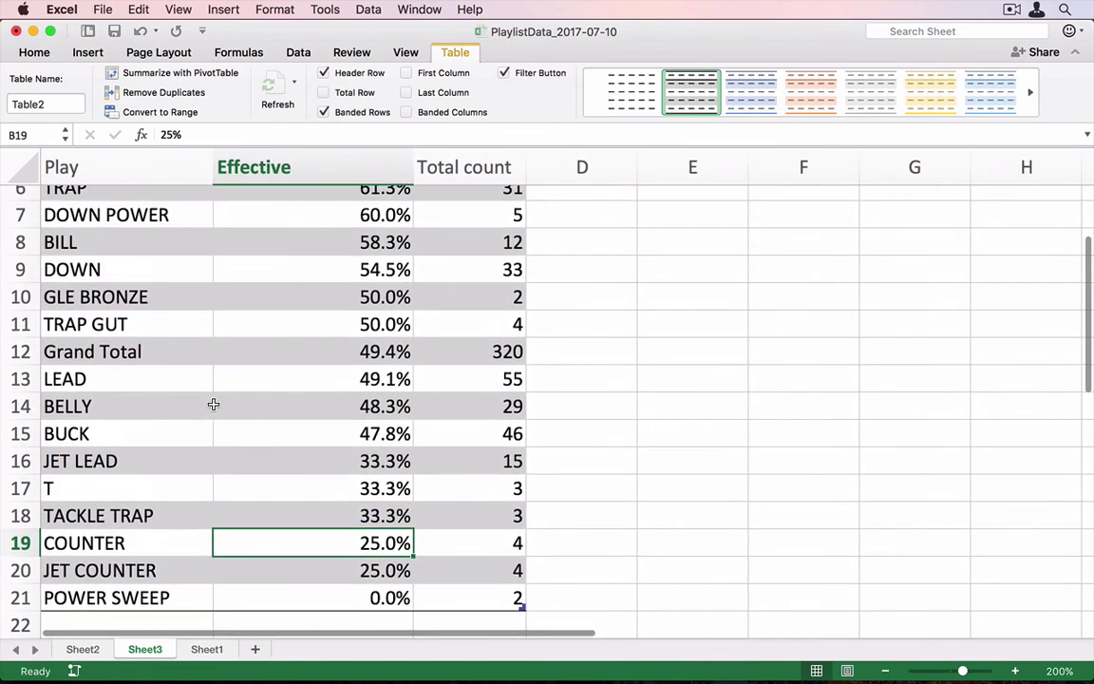
Delete the T play row in row 17, keeping the Grand Total row.
{"action": "left_click", "coordinate": [15, 488]}
{"action": "right_click", "coordinate": [14, 490]}
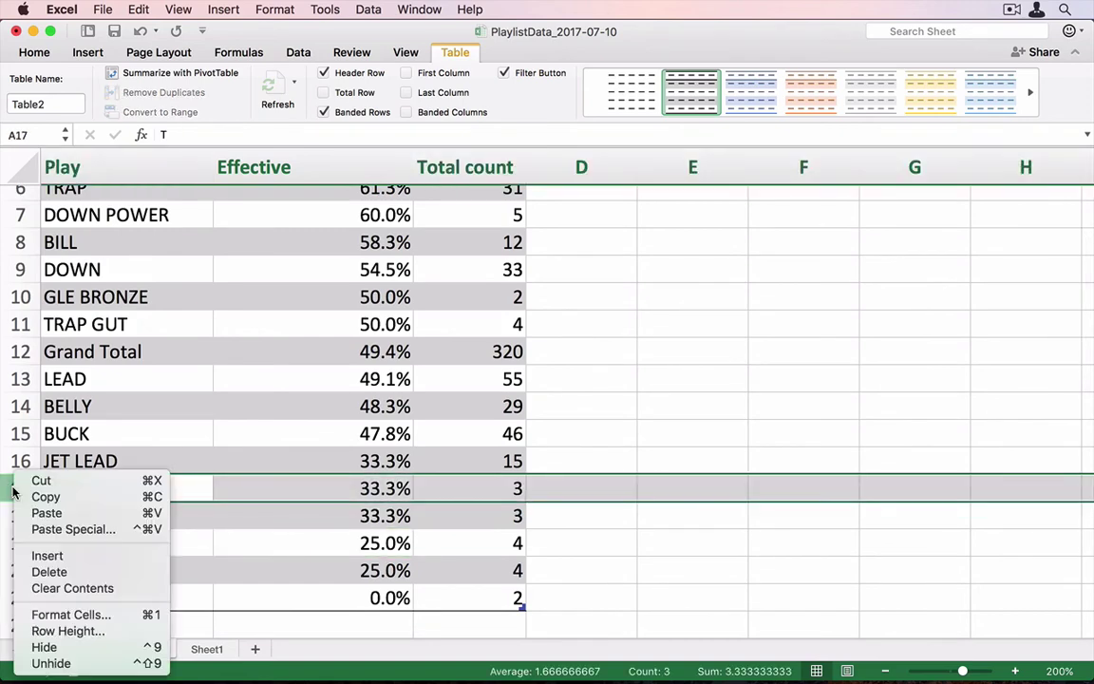
{"action": "left_click", "coordinate": [48, 572]}
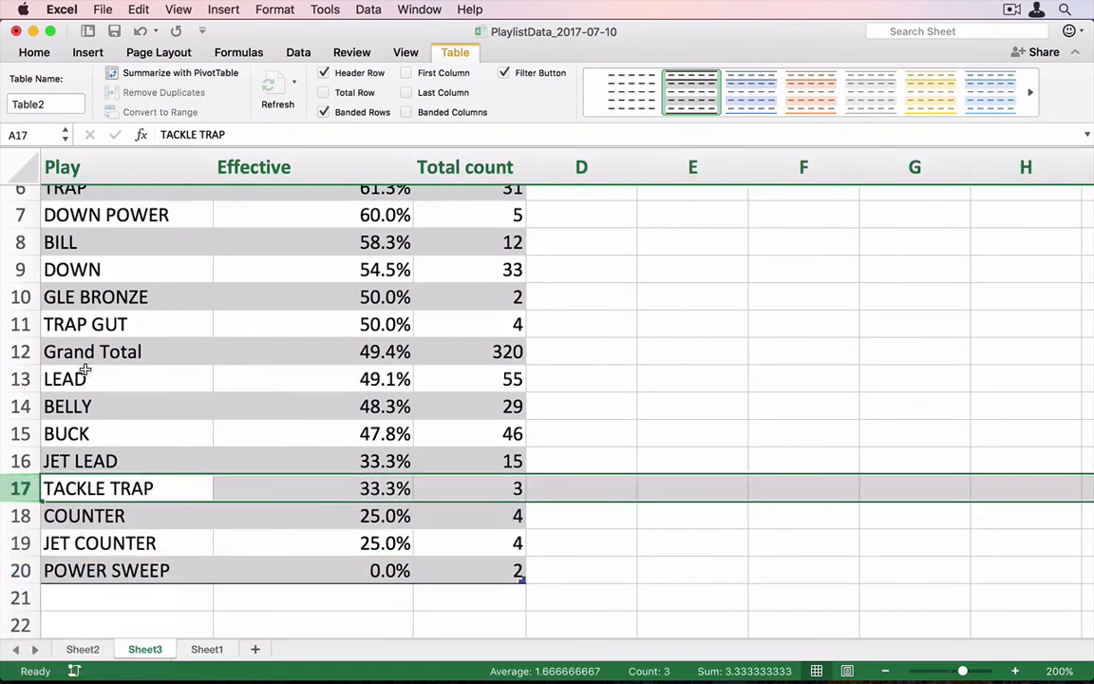
{"action": "left_click", "coordinate": [21, 351]}
{"action": "right_click", "coordinate": [29, 354]}
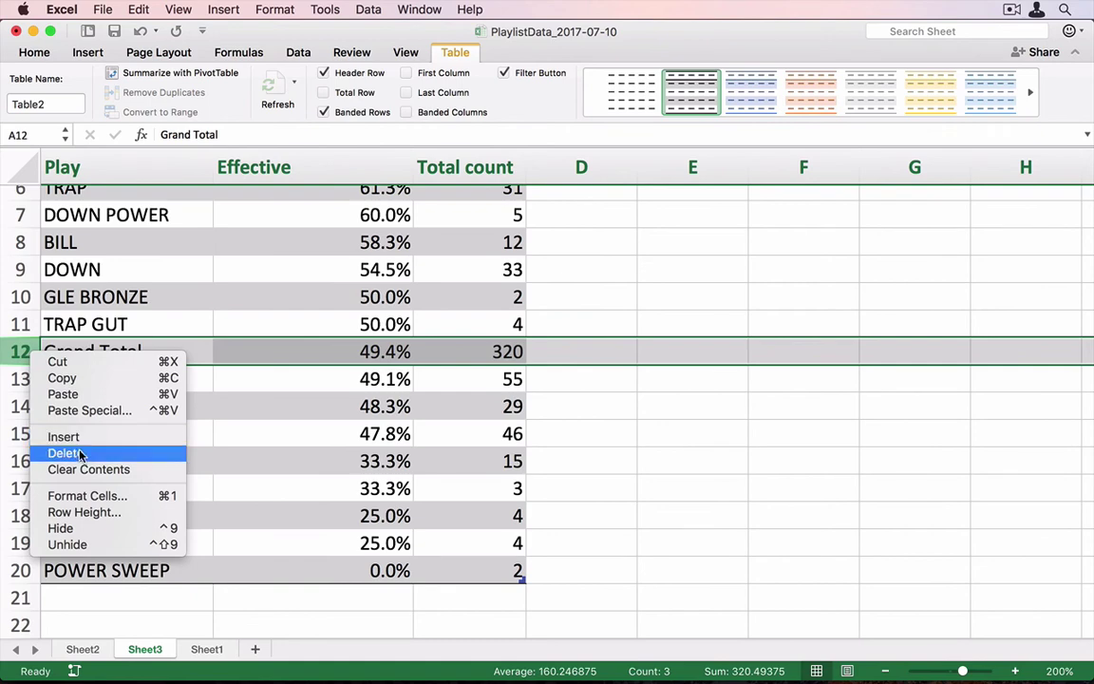
{"action": "left_click", "coordinate": [448, 370]}
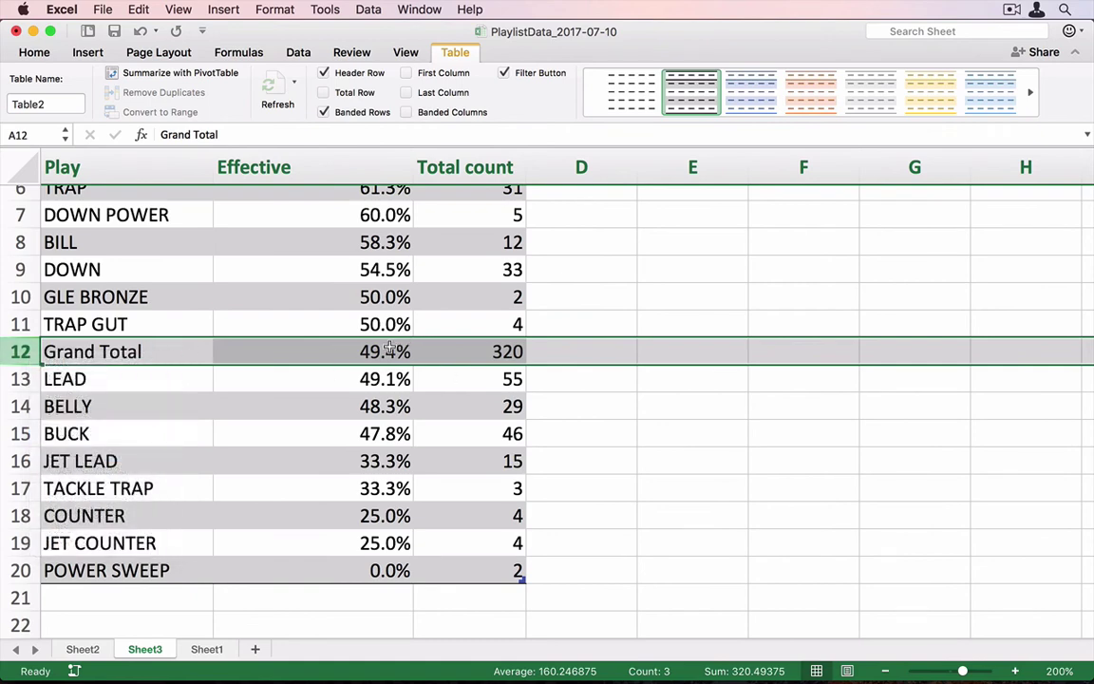
{"action": "scroll", "coordinate": [521, 353], "scroll_direction": "up", "scroll_amount": 3}
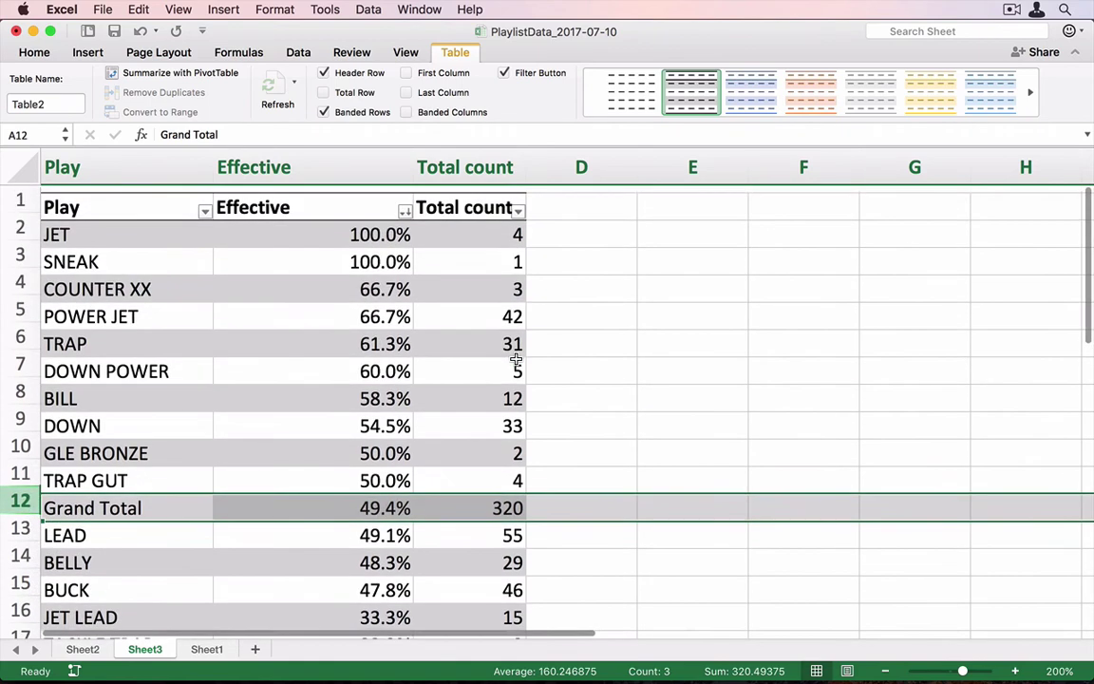
{"action": "scroll", "coordinate": [517, 355], "scroll_direction": "down", "scroll_amount": 2}
{"action": "scroll", "coordinate": [517, 356], "scroll_direction": "down", "scroll_amount": 1}
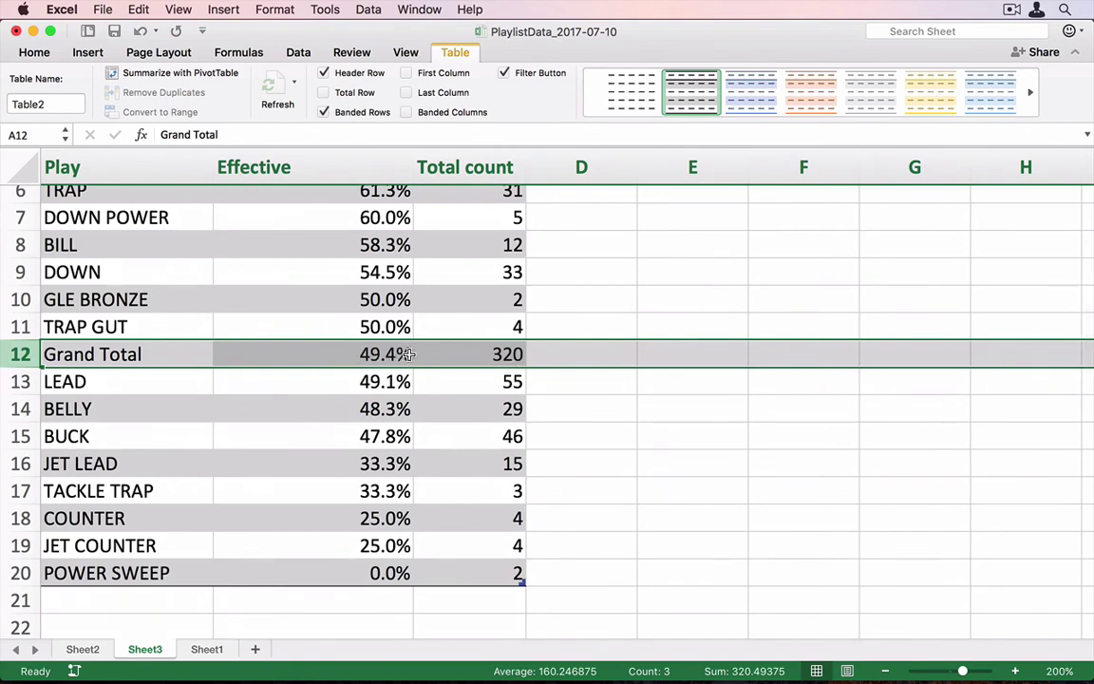
{"action": "scroll", "coordinate": [380, 359], "scroll_direction": "down", "scroll_amount": 2}
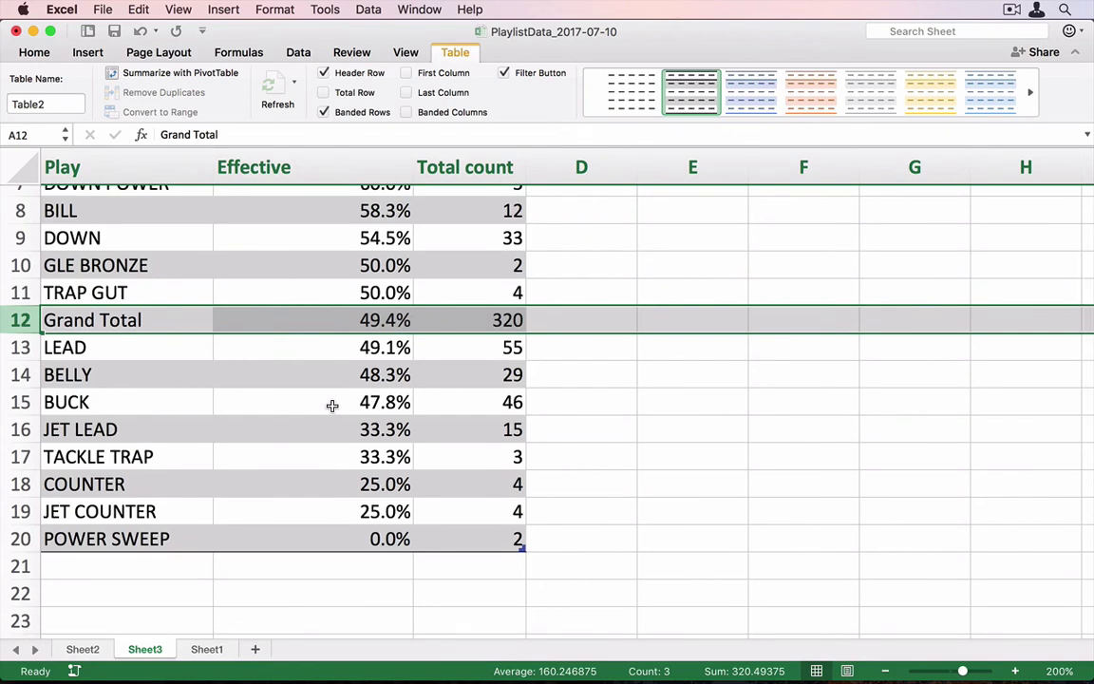
{"action": "scroll", "coordinate": [332, 406], "scroll_direction": "up", "scroll_amount": 6}
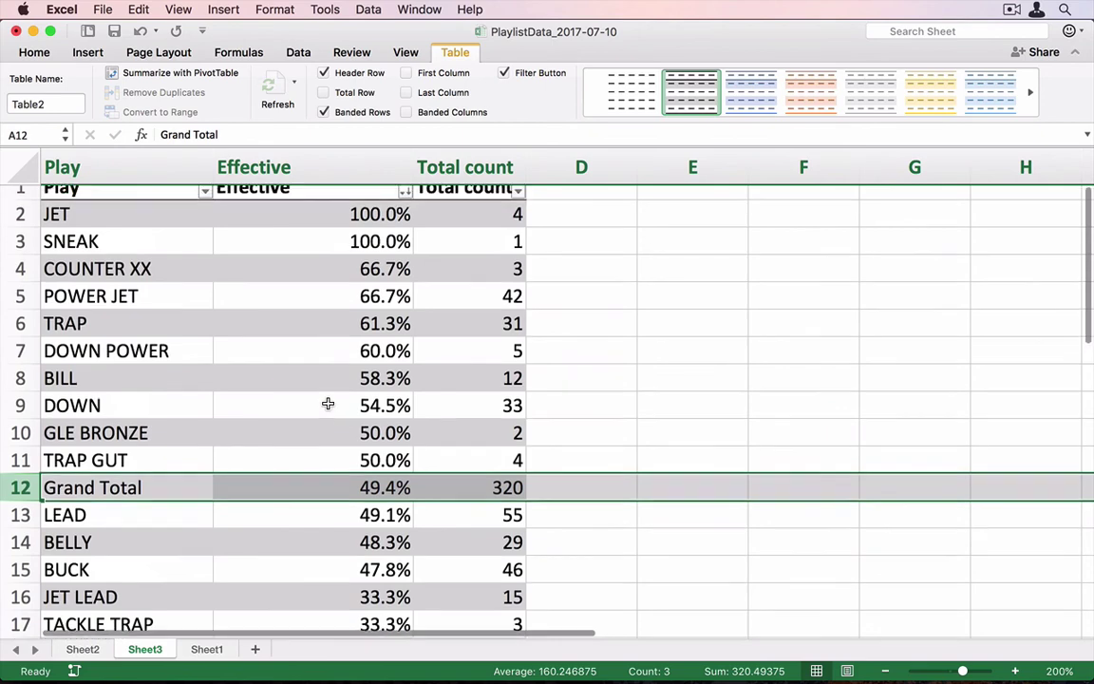
{"action": "scroll", "coordinate": [328, 403], "scroll_direction": "up", "scroll_amount": 1}
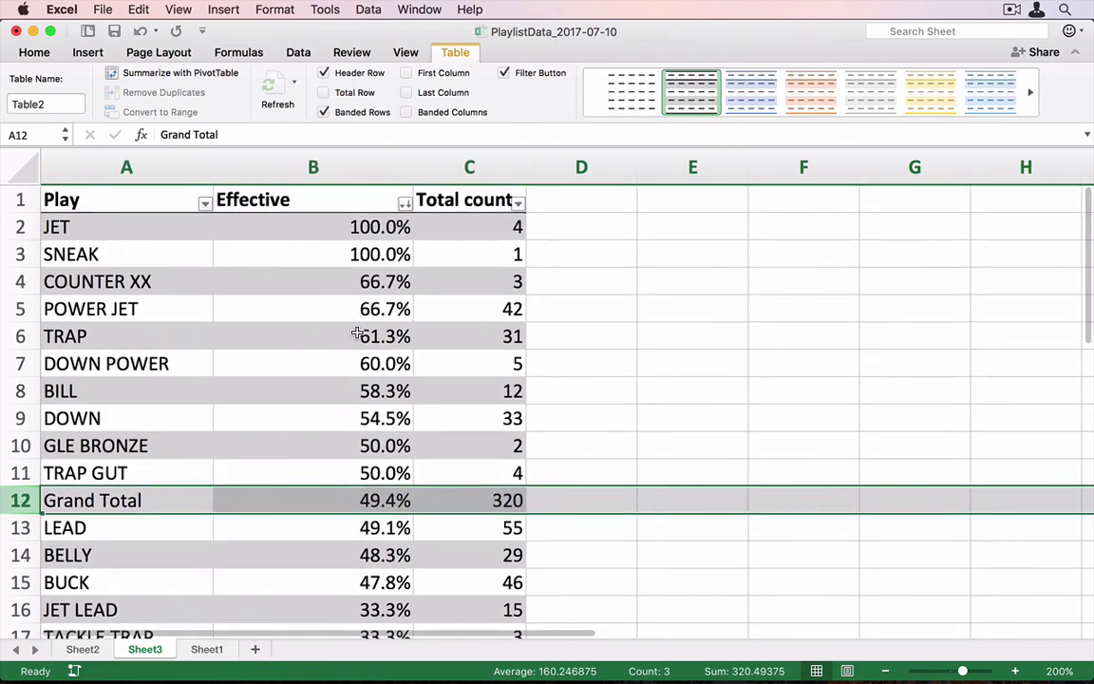
{"action": "left_click", "coordinate": [389, 227]}
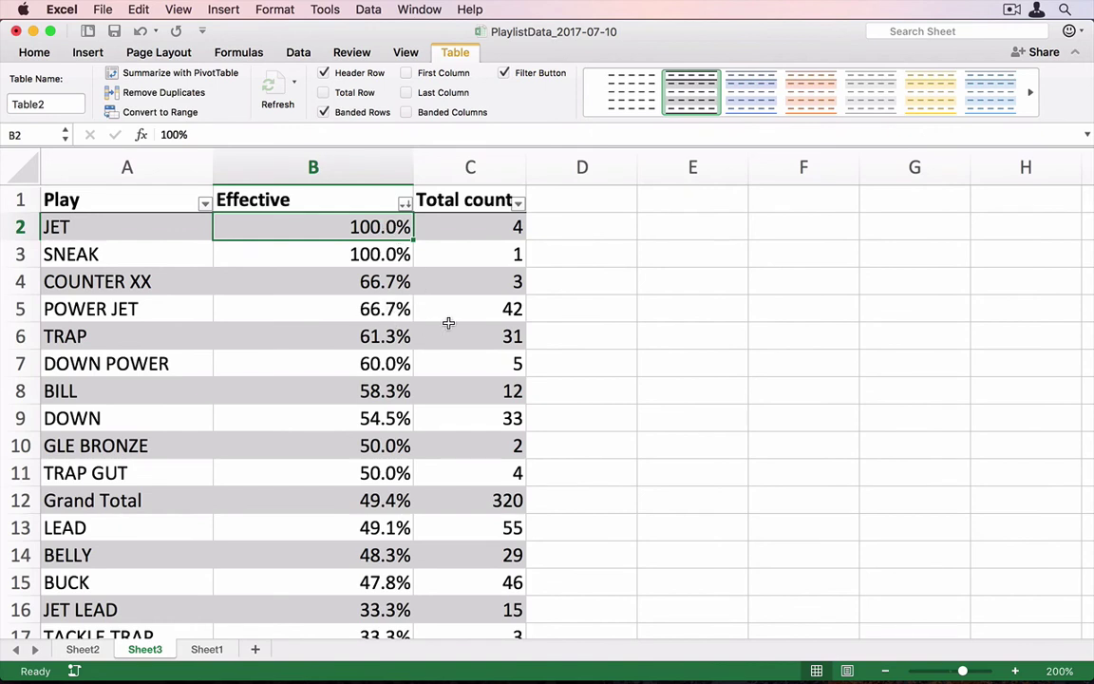
{"action": "left_click_drag", "start_coordinate": [508, 308], "coordinate": [126, 302]}
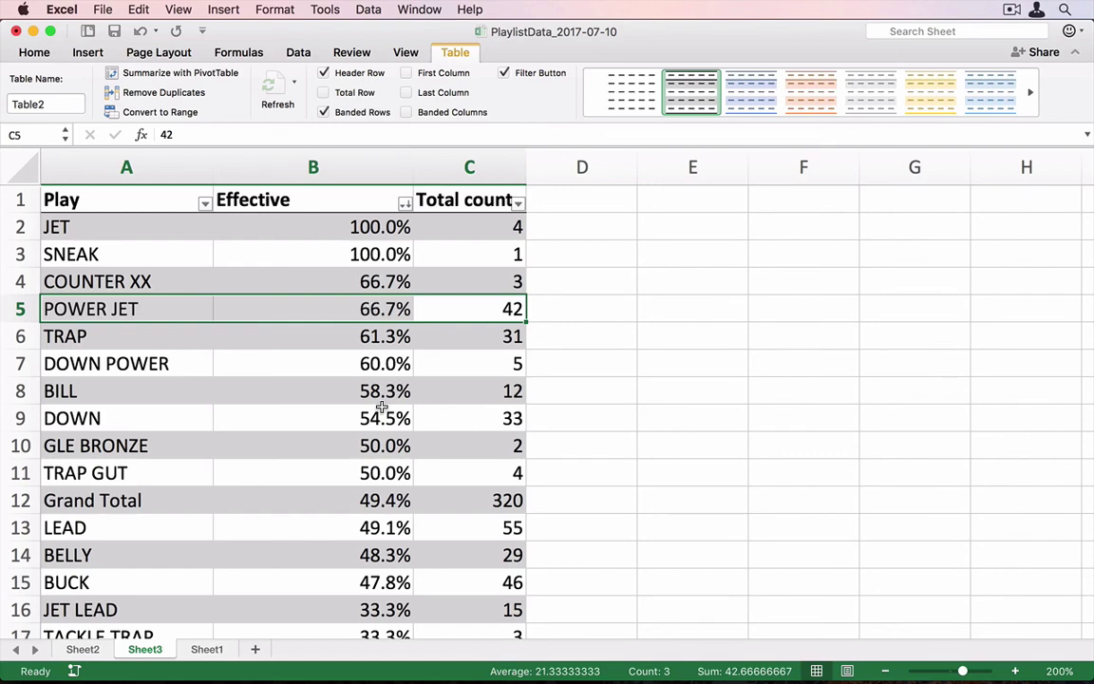
{"action": "scroll", "coordinate": [368, 416], "scroll_direction": "down", "scroll_amount": 2}
{"action": "scroll", "coordinate": [380, 406], "scroll_direction": "up", "scroll_amount": 3}
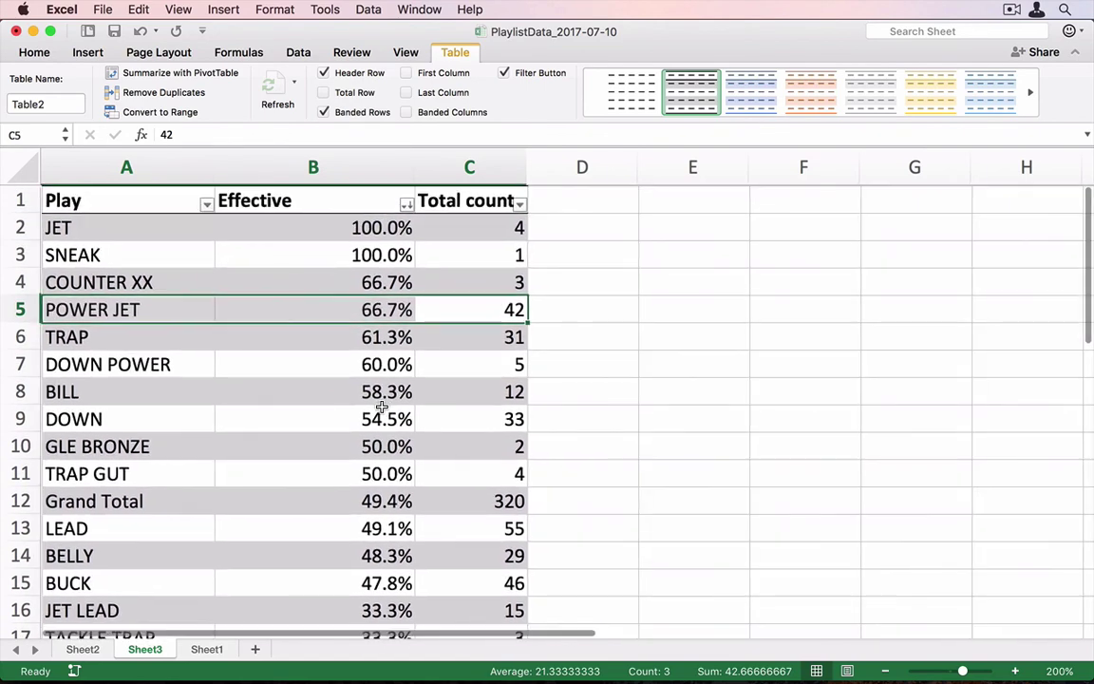
{"action": "scroll", "coordinate": [381, 406], "scroll_direction": "down", "scroll_amount": 1}
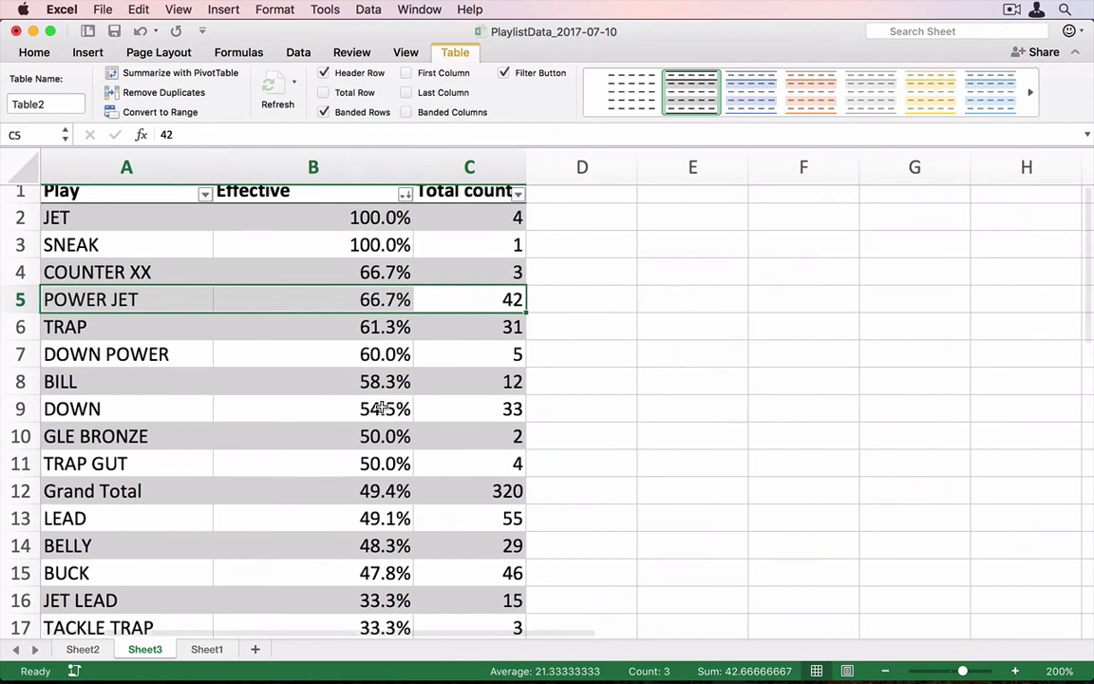